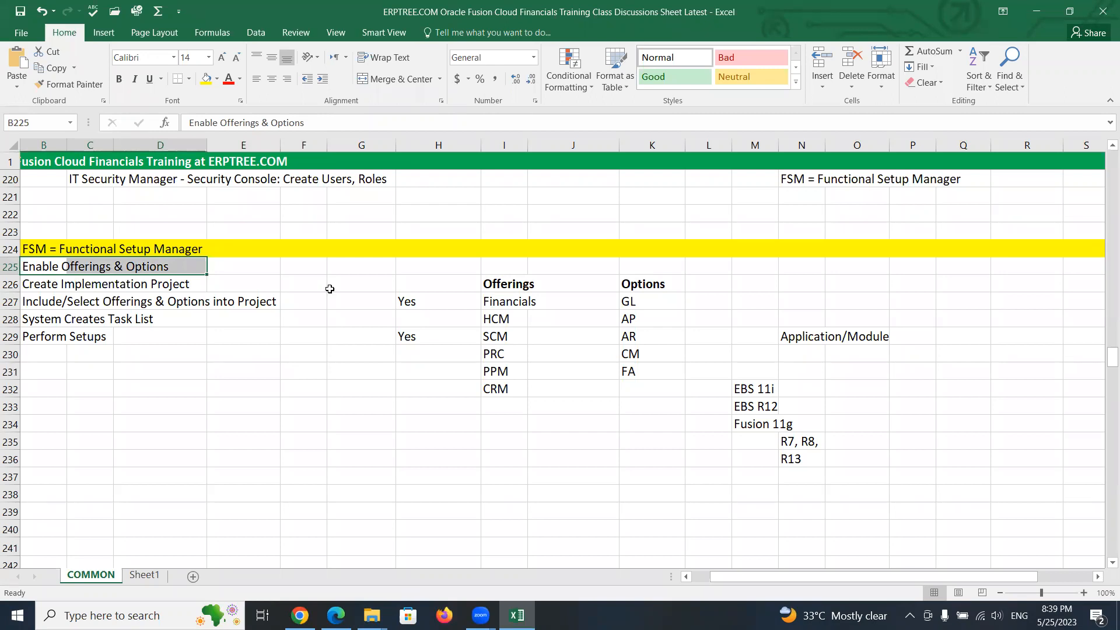
# - Review the FSM implementation steps and the offerings and options listed in the training sheet
pyautogui.moveTo(487, 283); pyautogui.dragTo(490, 377)
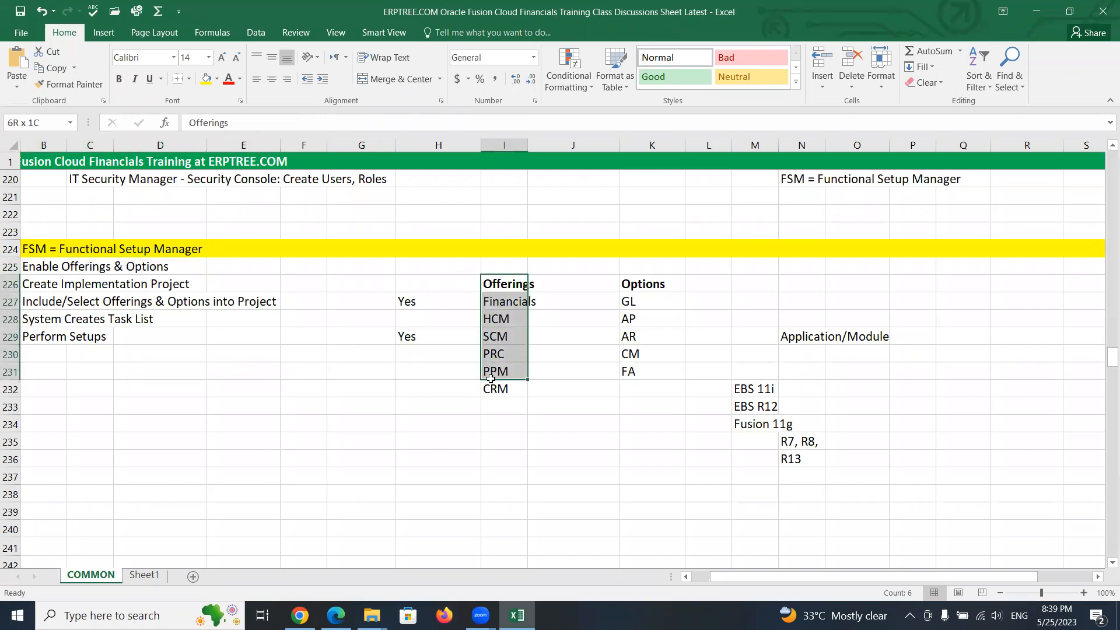
pyautogui.moveTo(641, 282); pyautogui.dragTo(639, 353)
pyautogui.click(493, 303)
pyautogui.moveTo(495, 319); pyautogui.dragTo(496, 389)
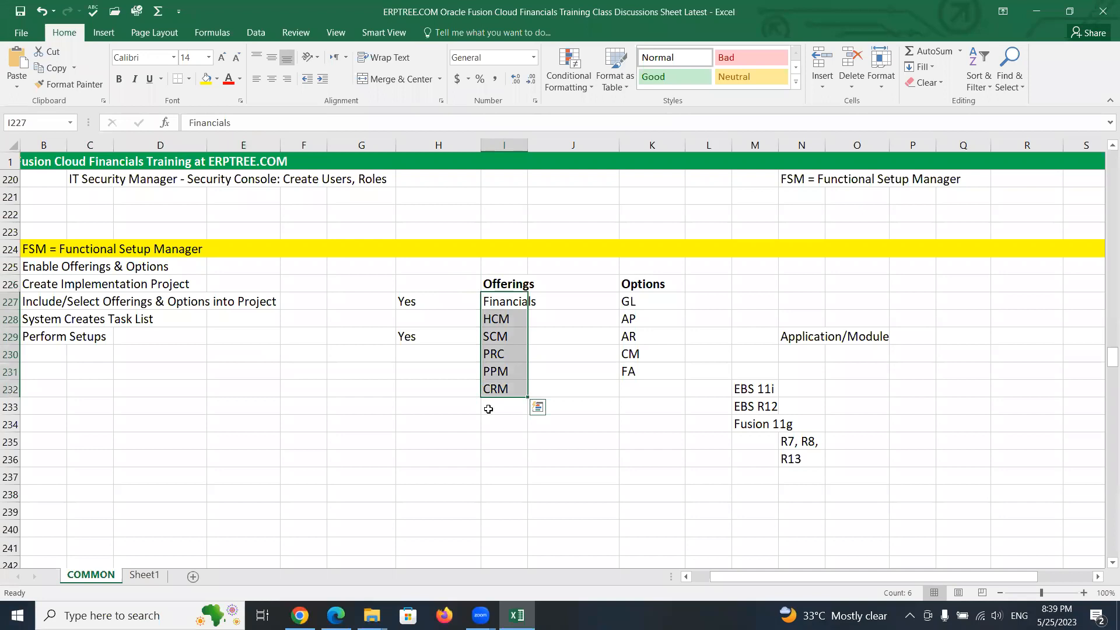
pyautogui.moveTo(630, 303); pyautogui.dragTo(633, 371)
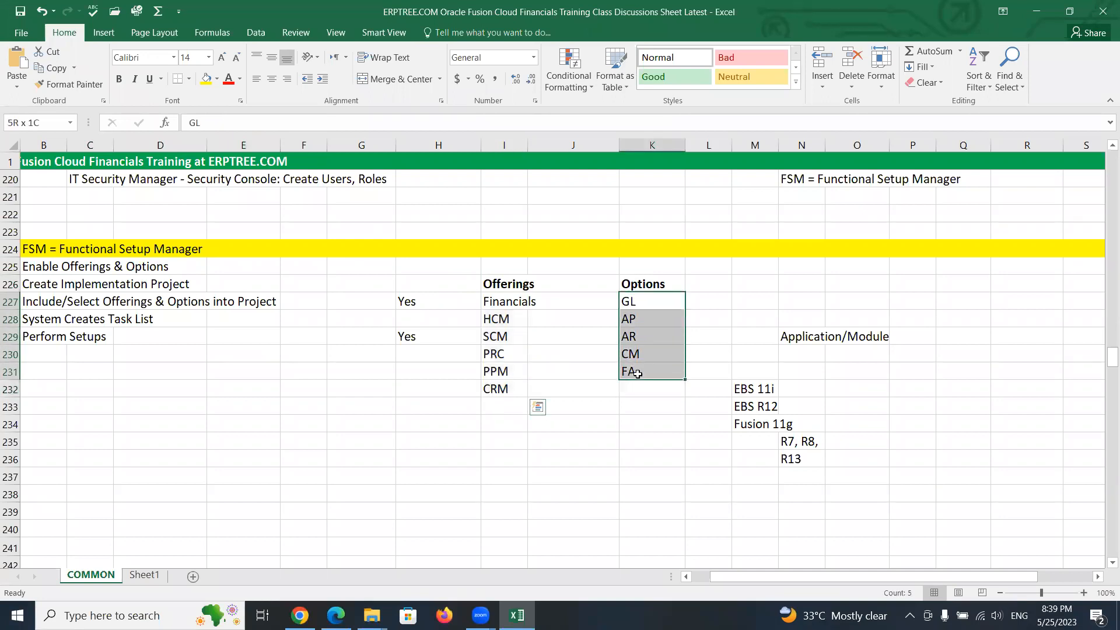
pyautogui.click(494, 283)
pyautogui.click(646, 283)
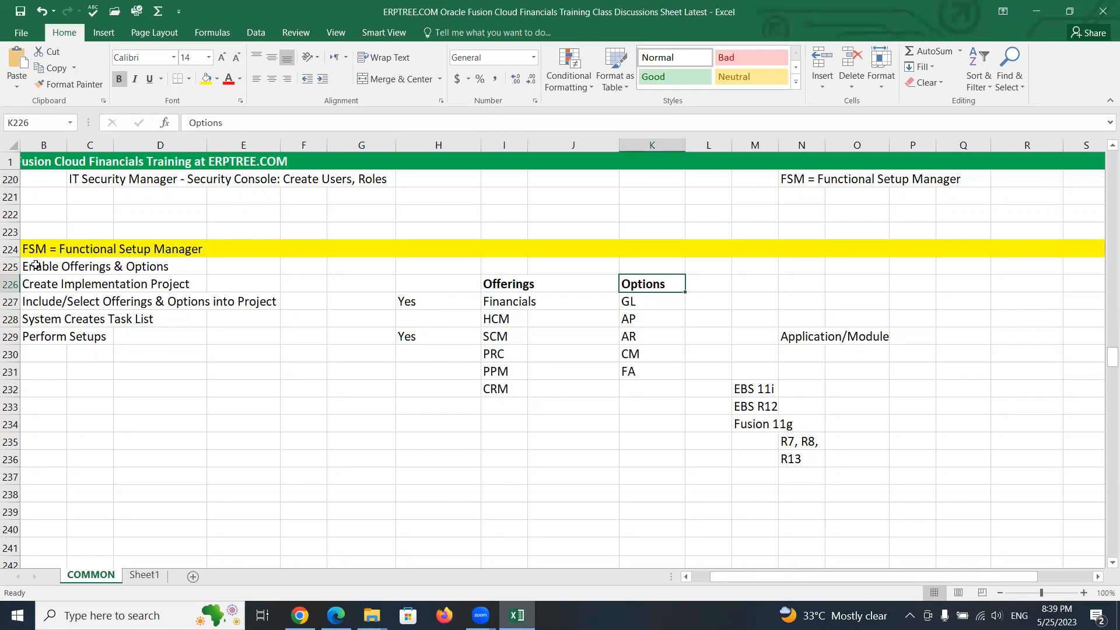
pyautogui.moveTo(34, 282); pyautogui.dragTo(166, 289)
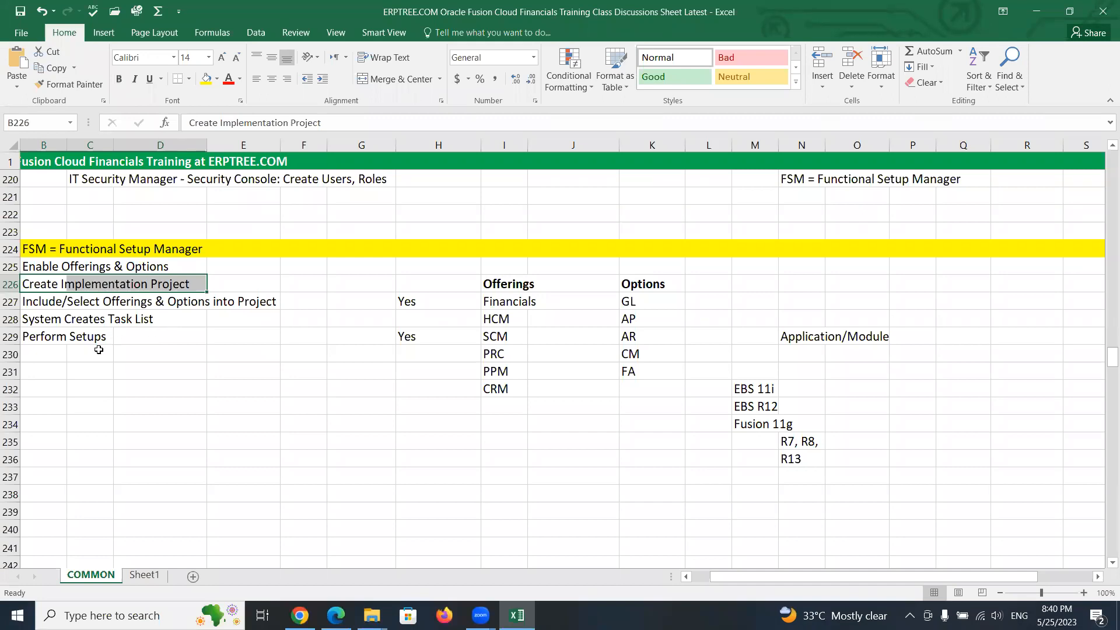
pyautogui.moveTo(34, 300); pyautogui.dragTo(238, 296)
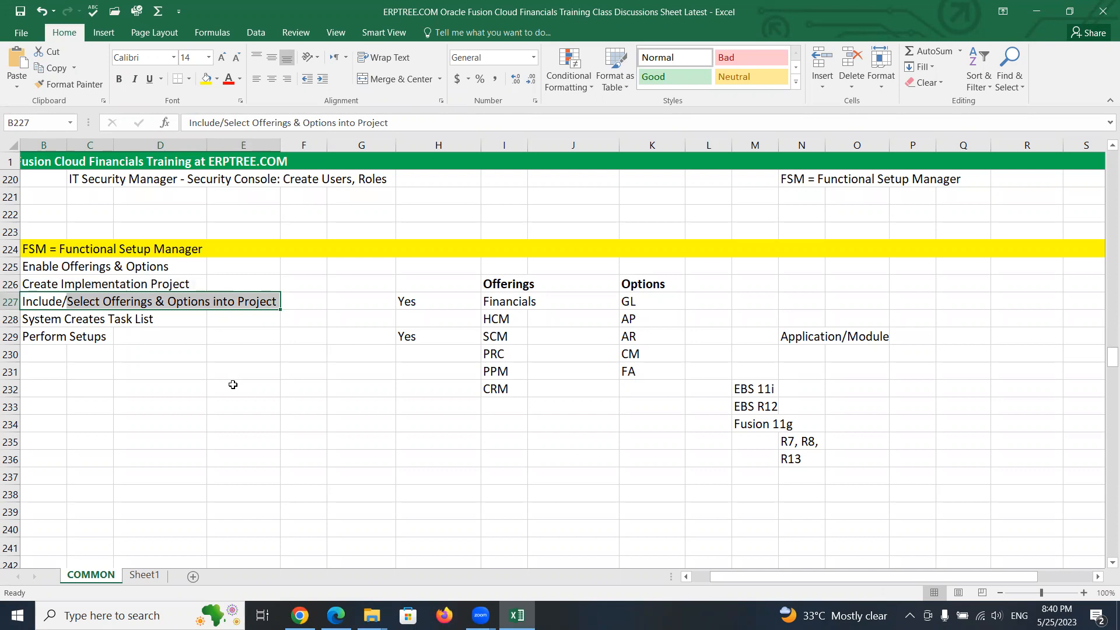
pyautogui.moveTo(31, 318); pyautogui.dragTo(168, 319)
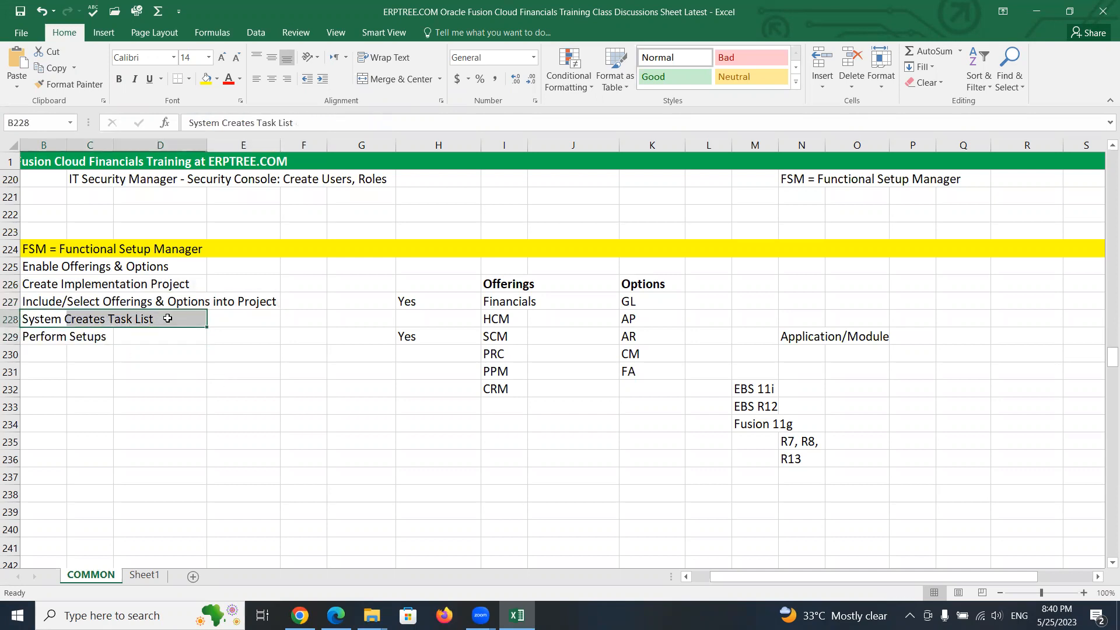
pyautogui.moveTo(35, 338); pyautogui.dragTo(103, 341)
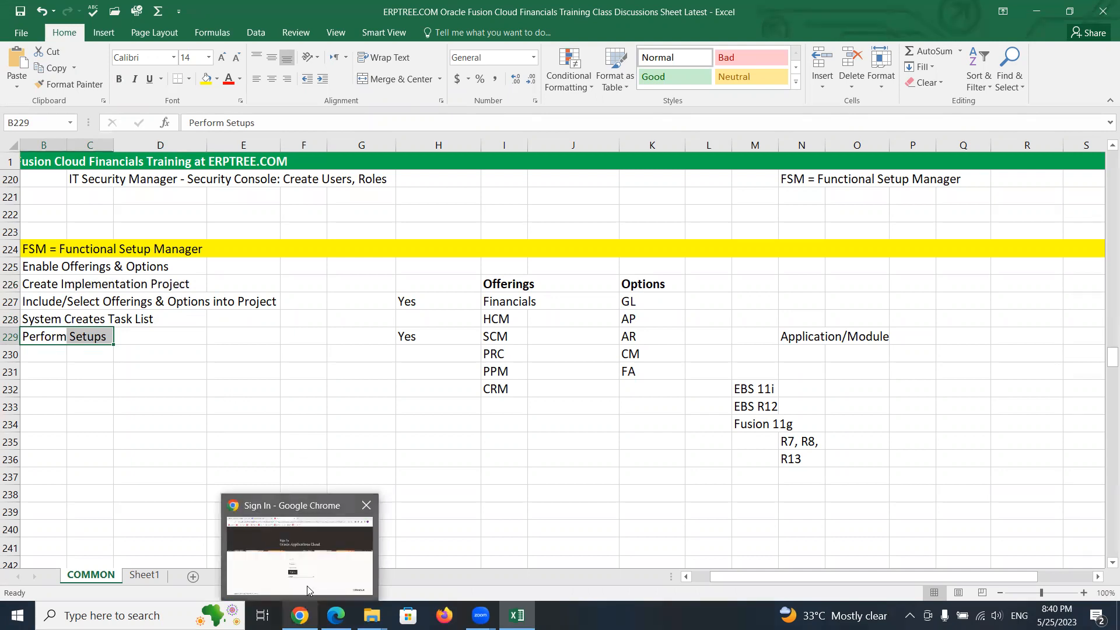
# - Switch to the Oracle Applications Cloud sign-in page and sign in with the user ID and password
pyautogui.click(295, 534)
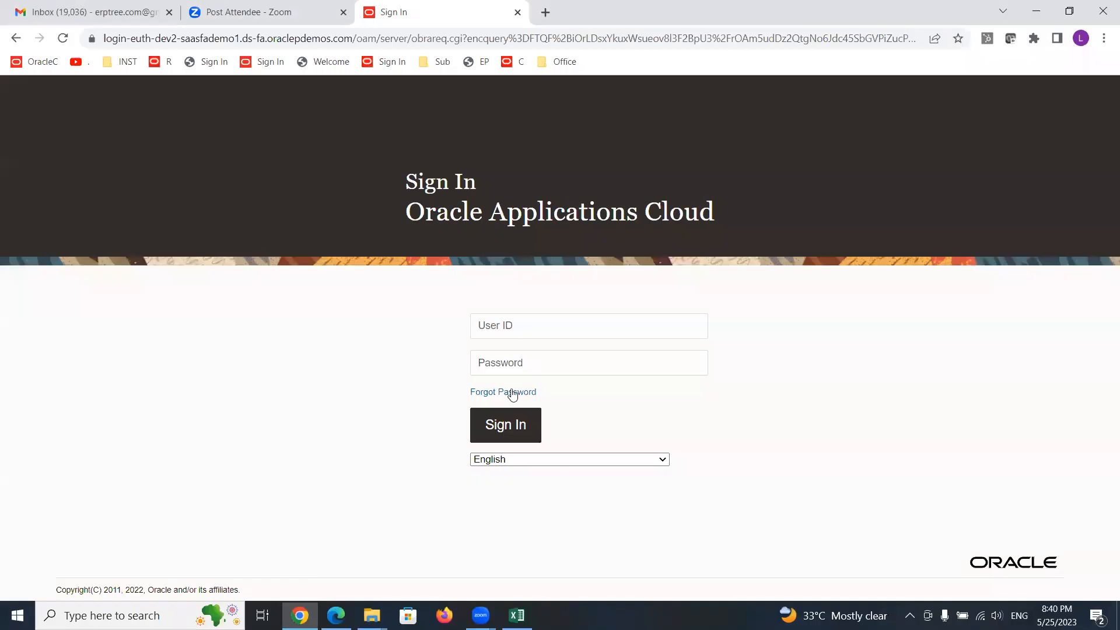
pyautogui.click(577, 328)
pyautogui.write('ERPTREE')
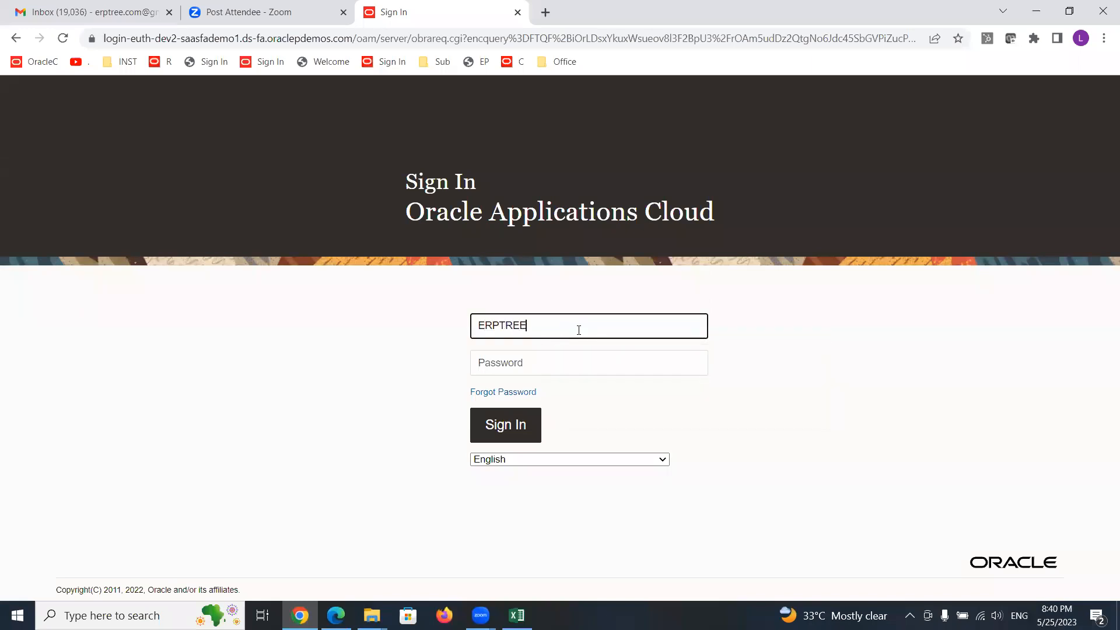
pyautogui.press('Tab')
pyautogui.write('••••••••')
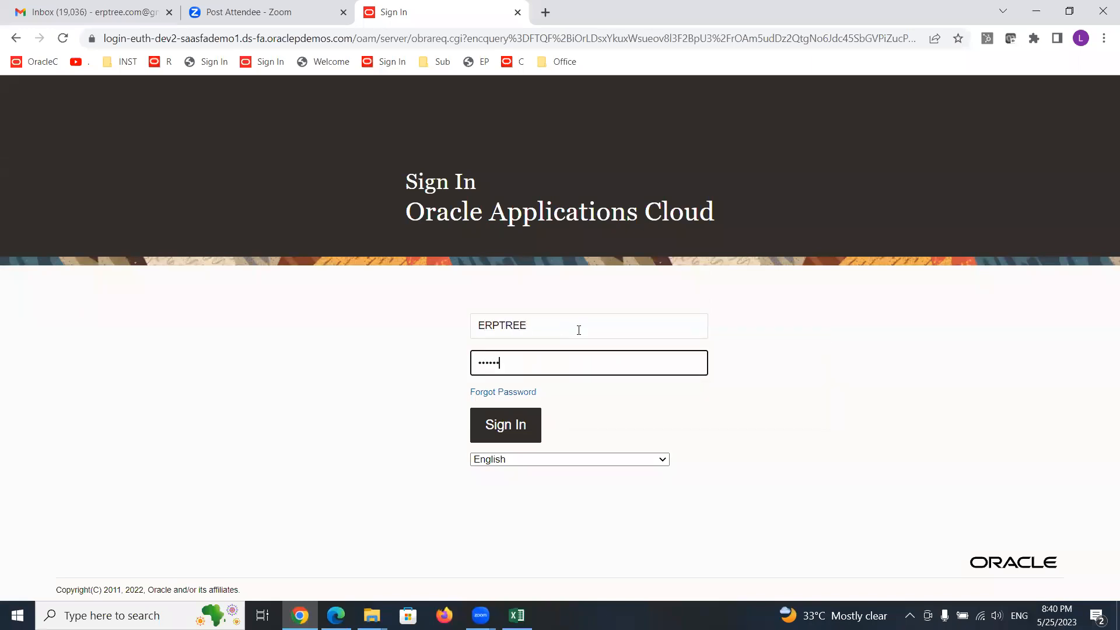
pyautogui.press('Return')
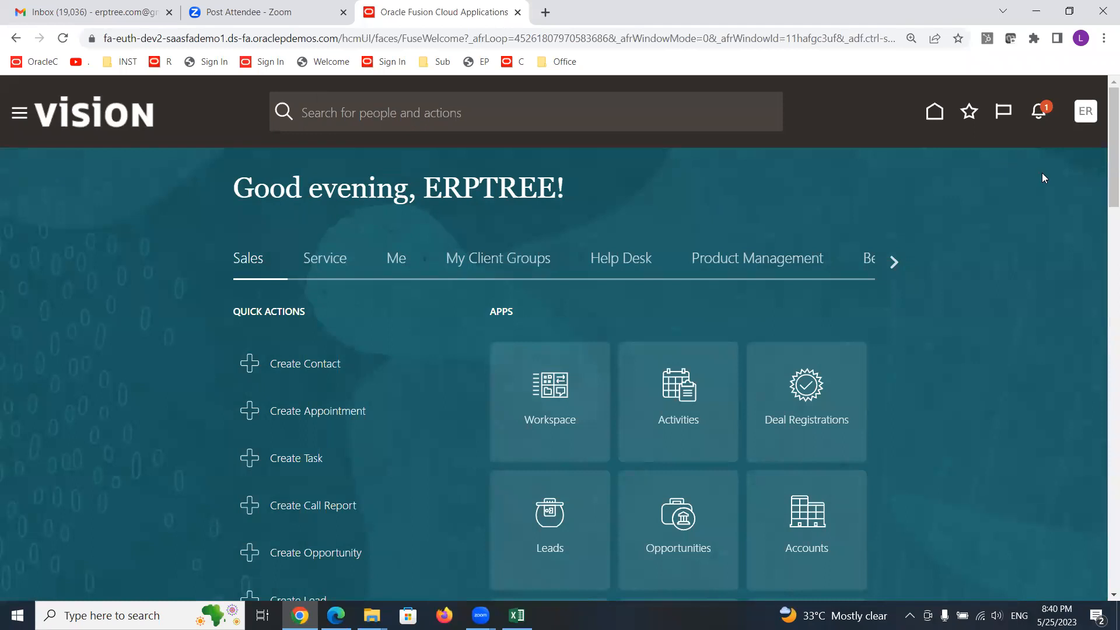
# - Open Setup and Maintenance, go to Manage Implementation Projects, and open the MAXX Implementation Project
pyautogui.click(1083, 112)
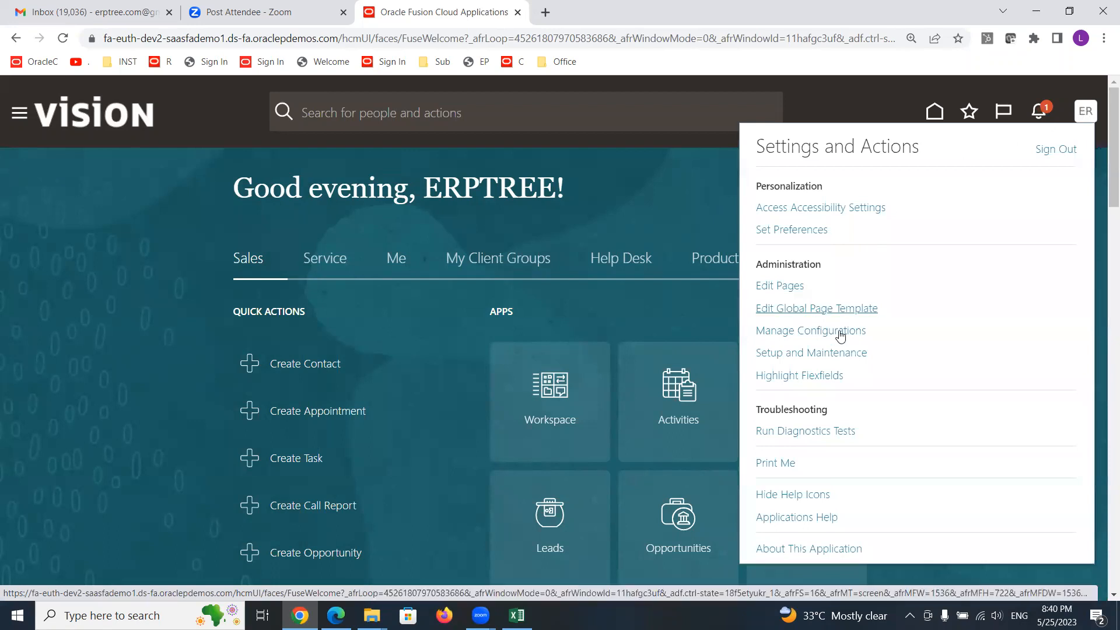
pyautogui.click(807, 354)
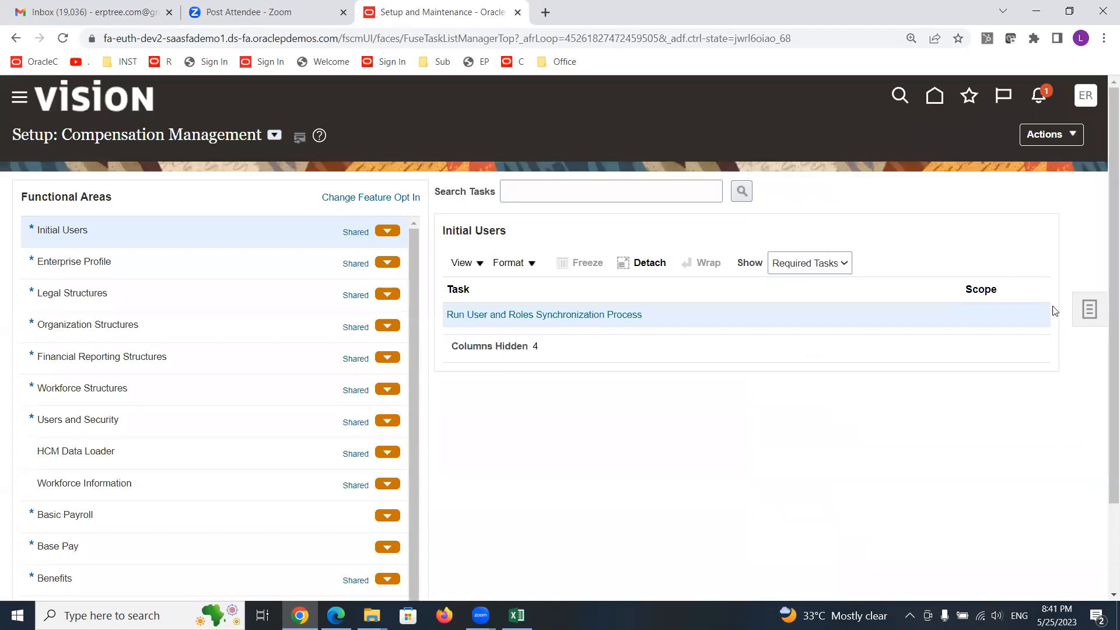
pyautogui.click(1088, 311)
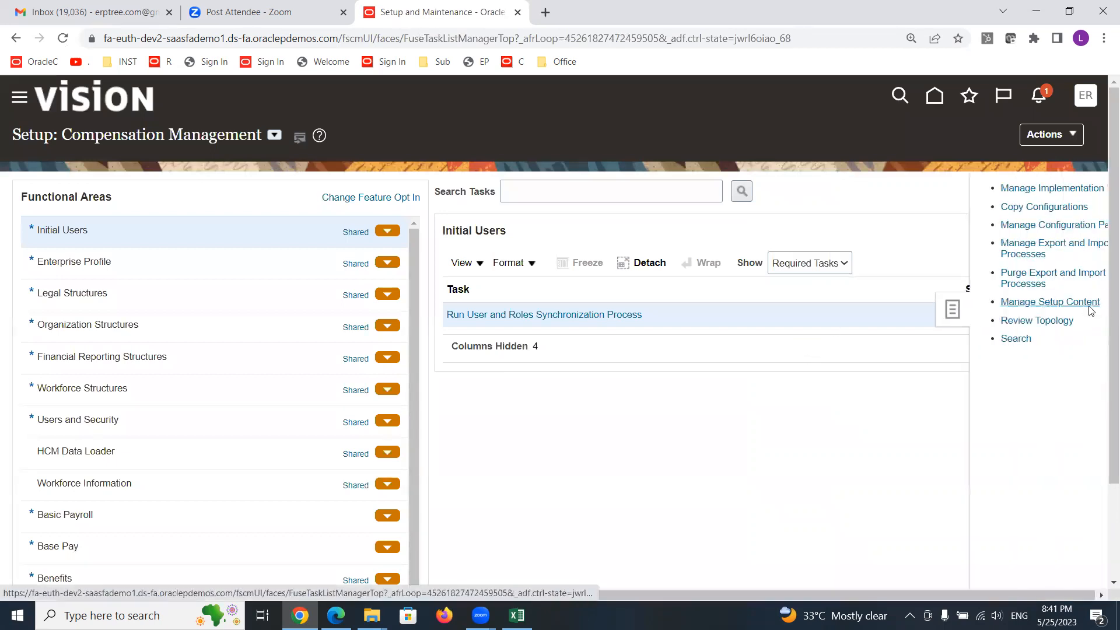
pyautogui.click(998, 188)
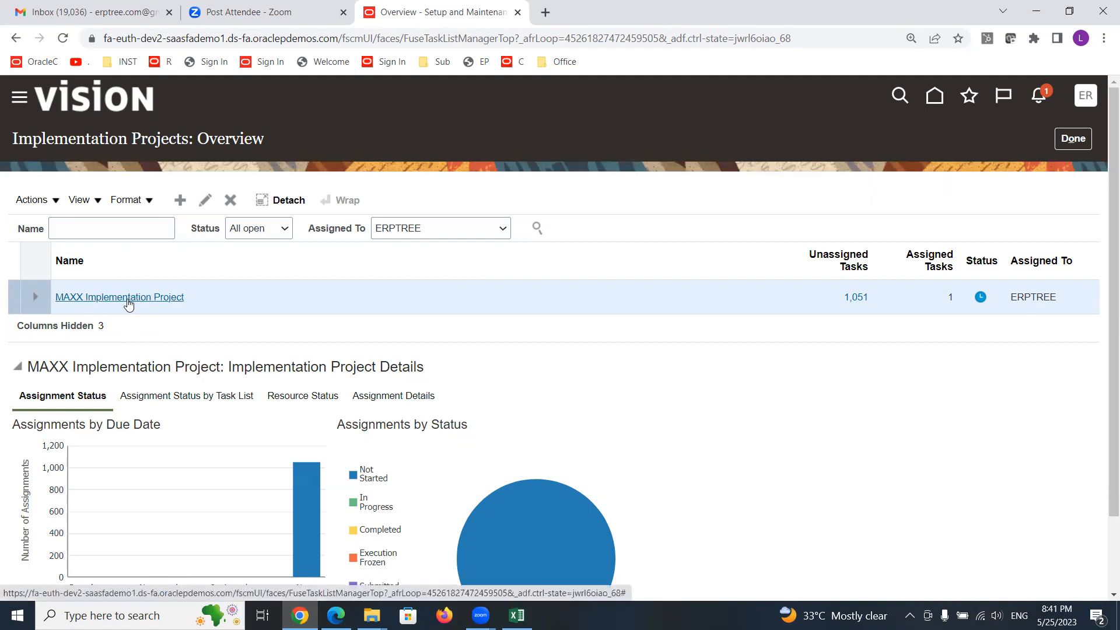
pyautogui.click(122, 297)
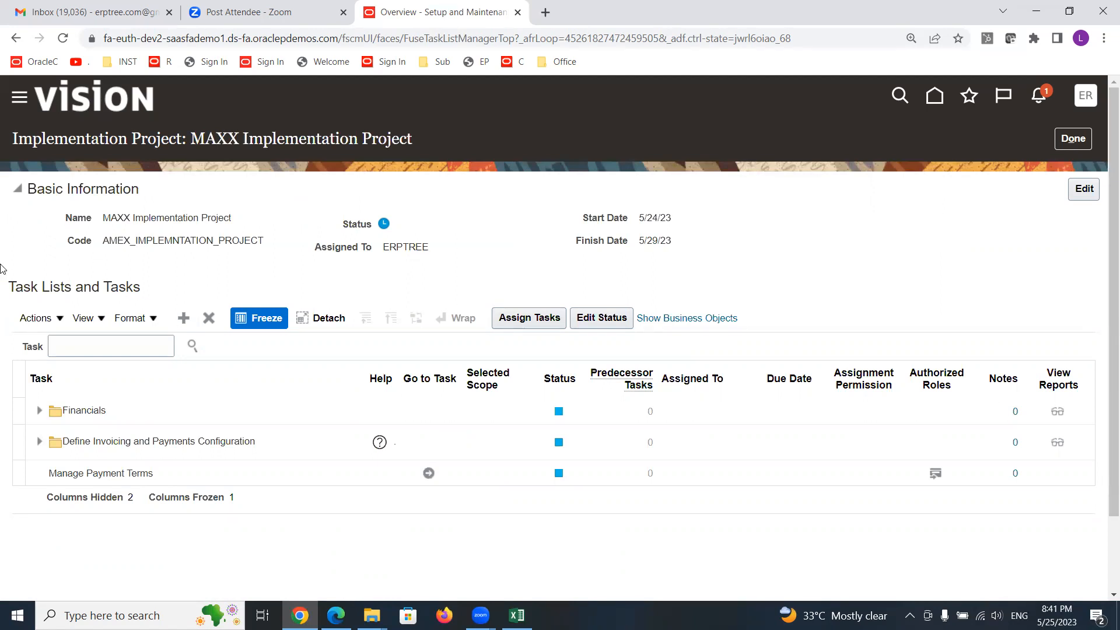
# - Remove the Define Invoicing and Payments Configuration task list and the Manage Payment Terms task from the project
pyautogui.click(122, 440)
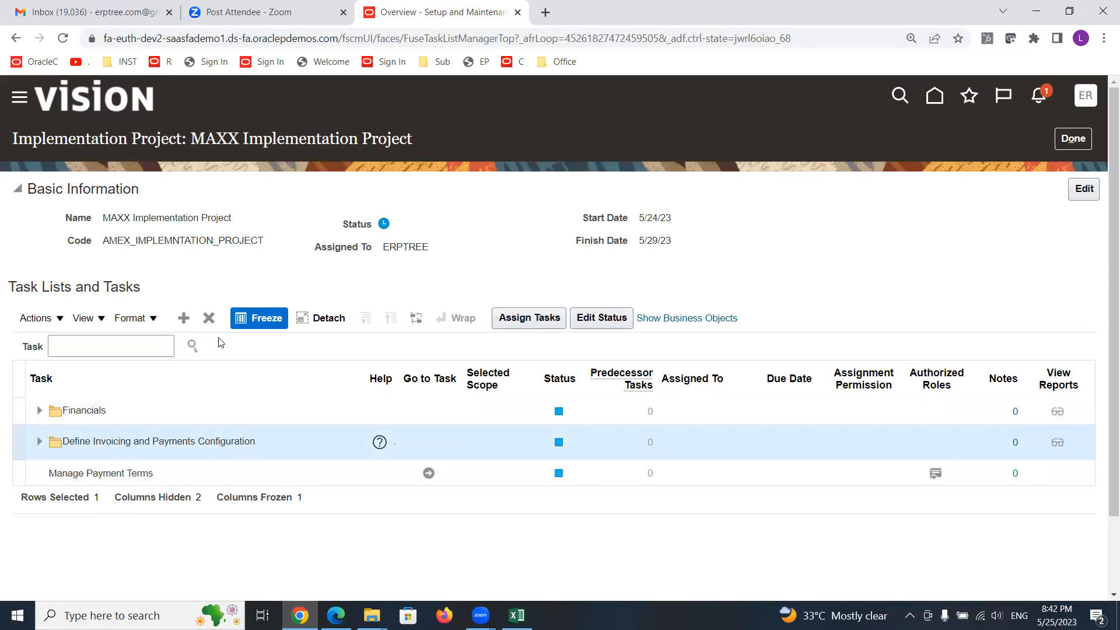
pyautogui.click(209, 318)
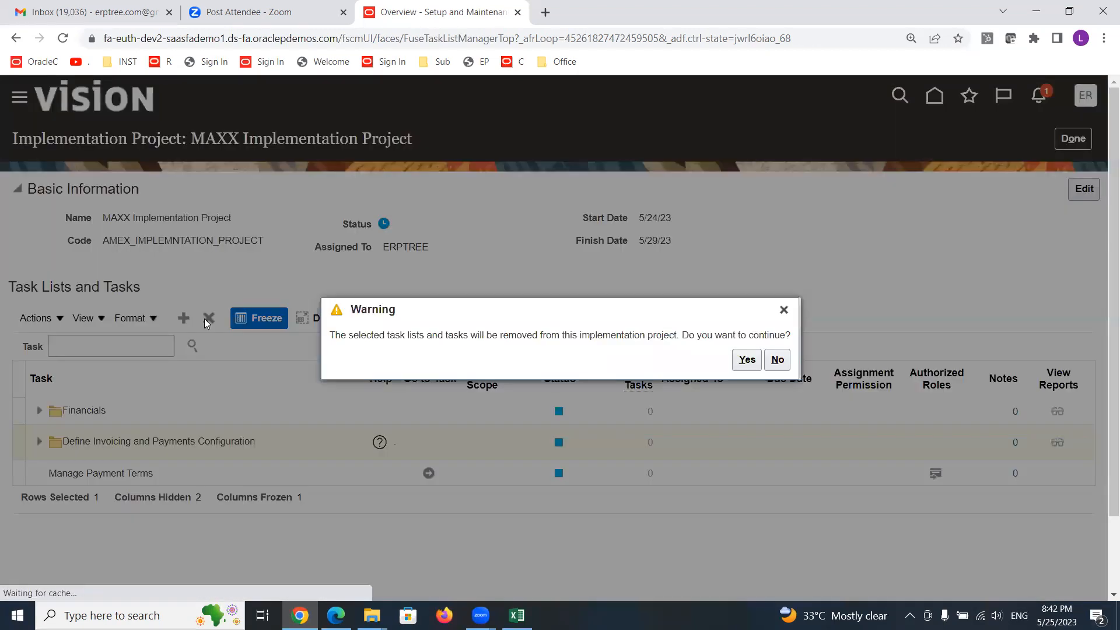
pyautogui.click(747, 360)
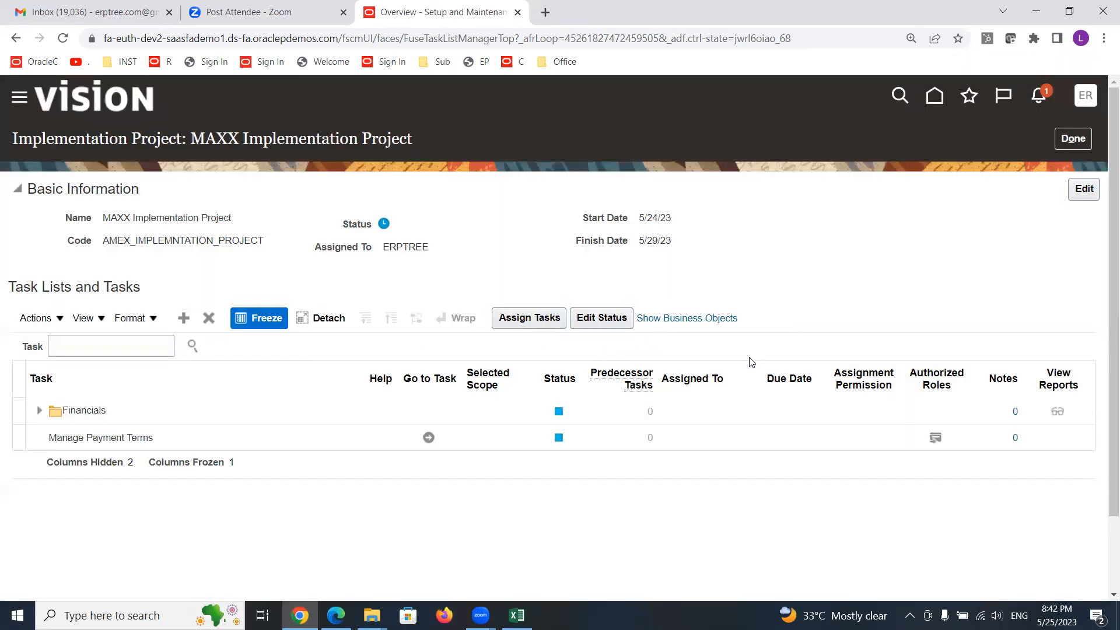
pyautogui.click(130, 447)
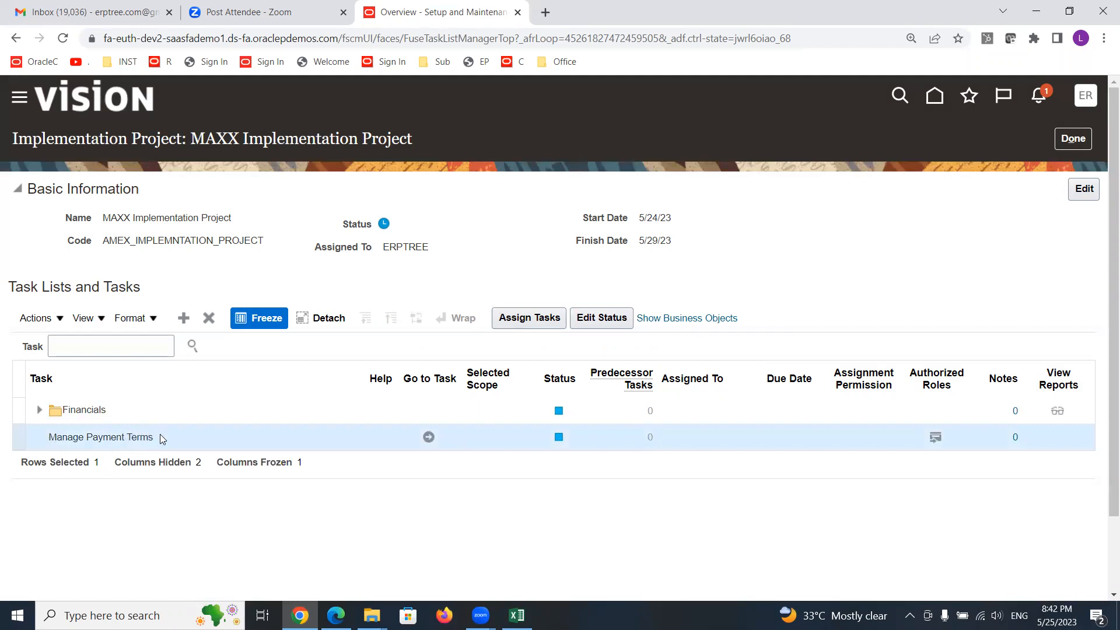
pyautogui.click(208, 318)
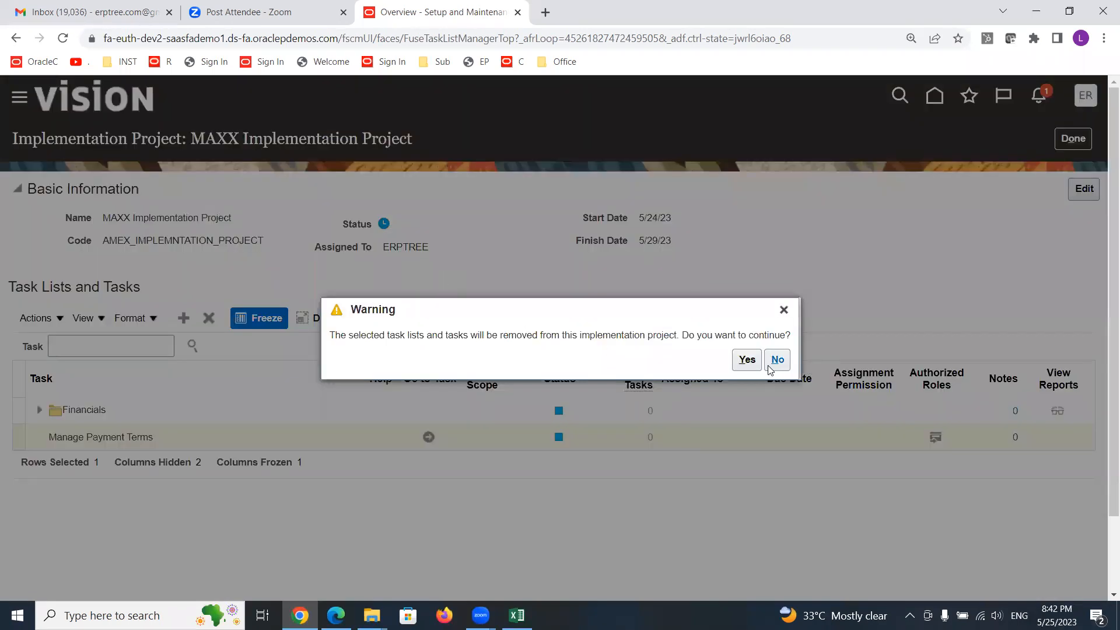
pyautogui.click(746, 360)
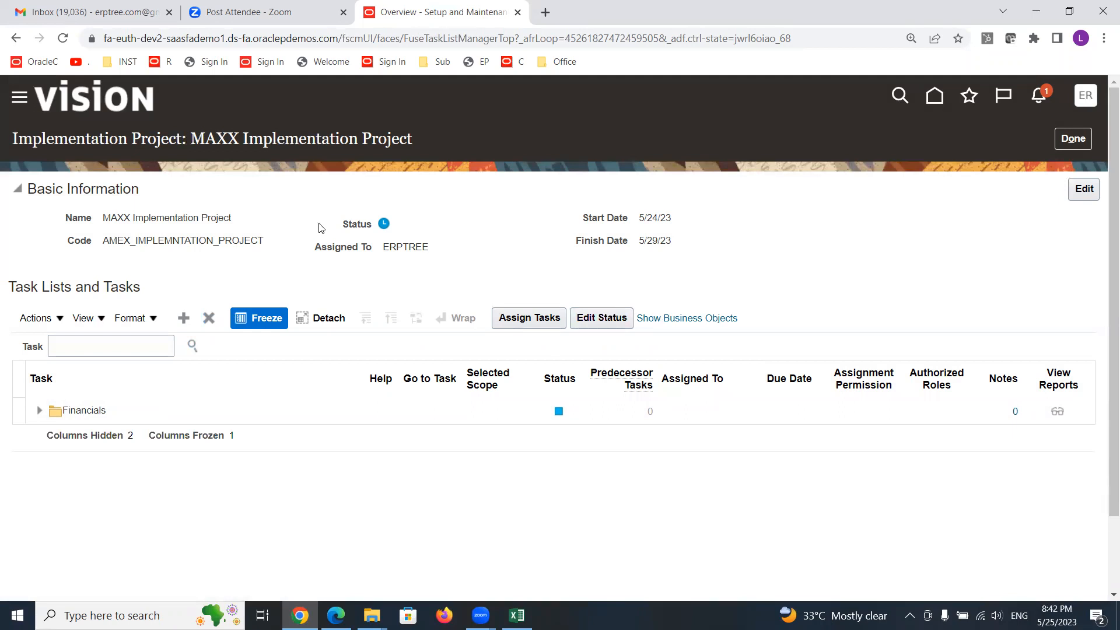
# - Set the Financials task list's status to In Progress
pyautogui.moveTo(383, 224)
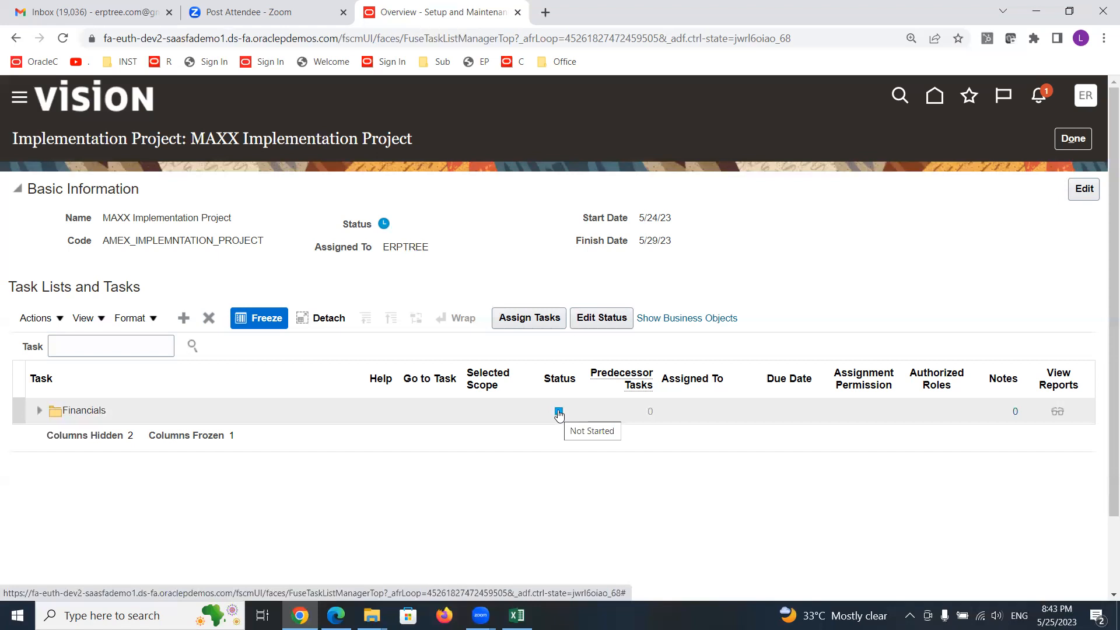
pyautogui.click(129, 410)
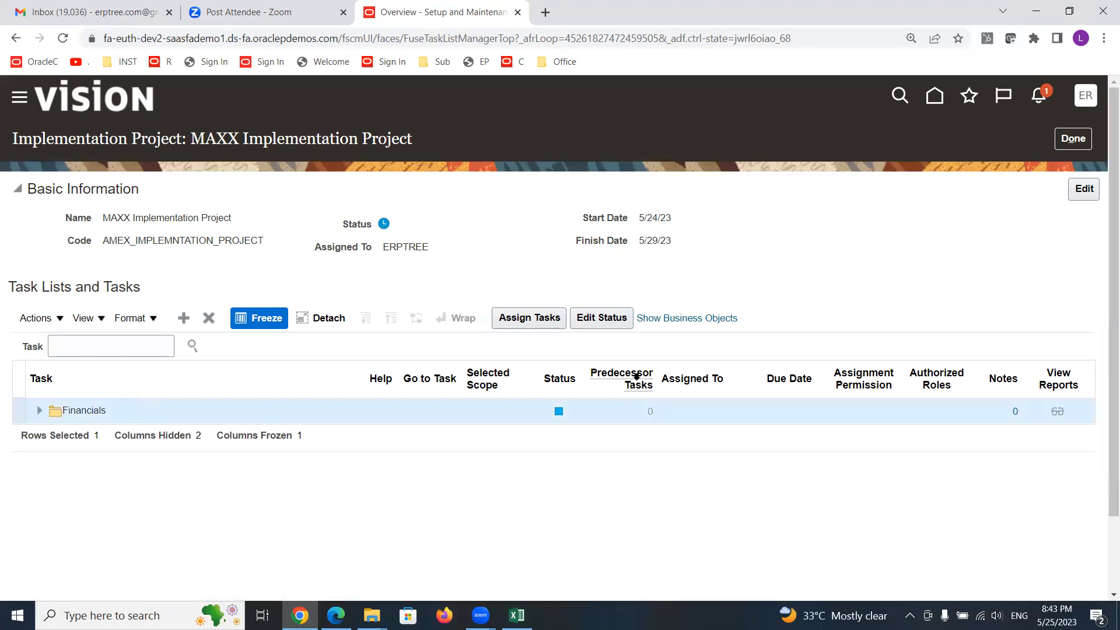
pyautogui.click(603, 318)
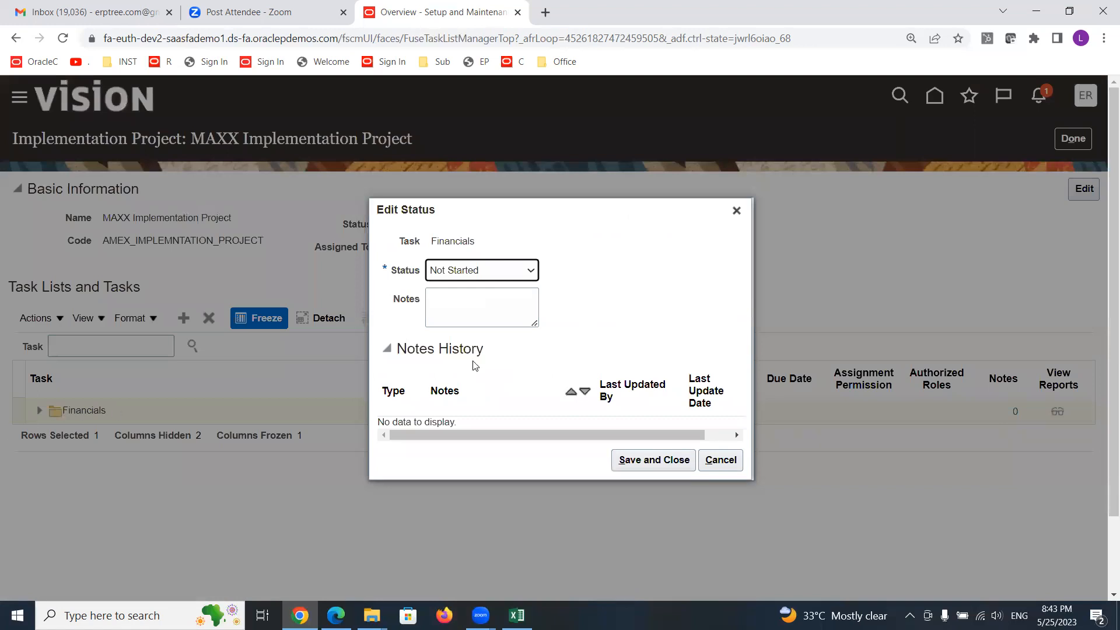
pyautogui.click(530, 269)
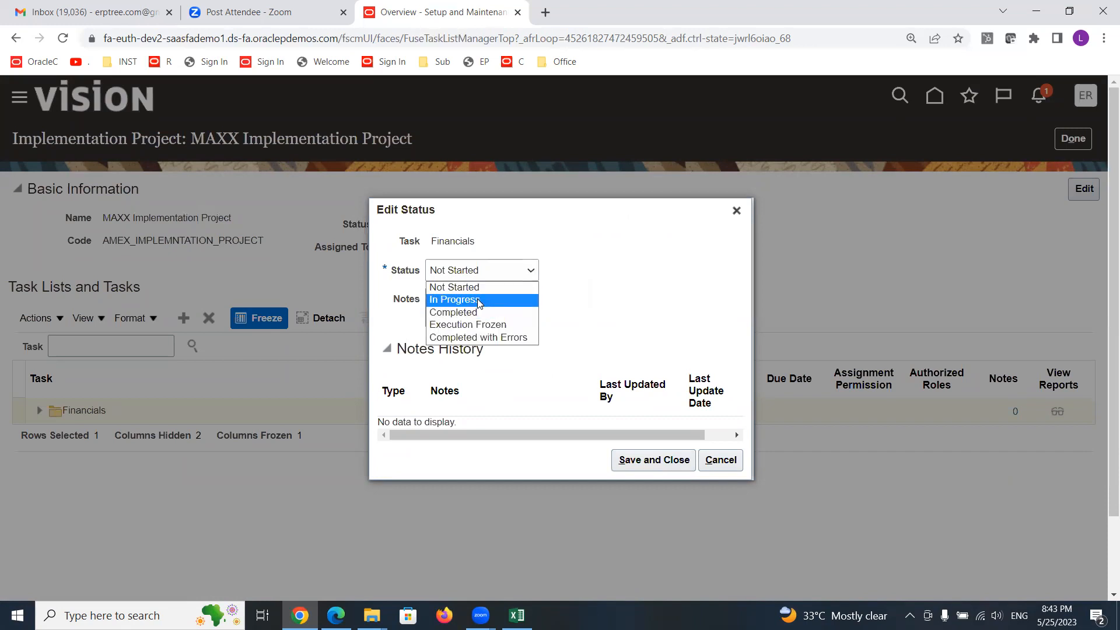
pyautogui.click(461, 300)
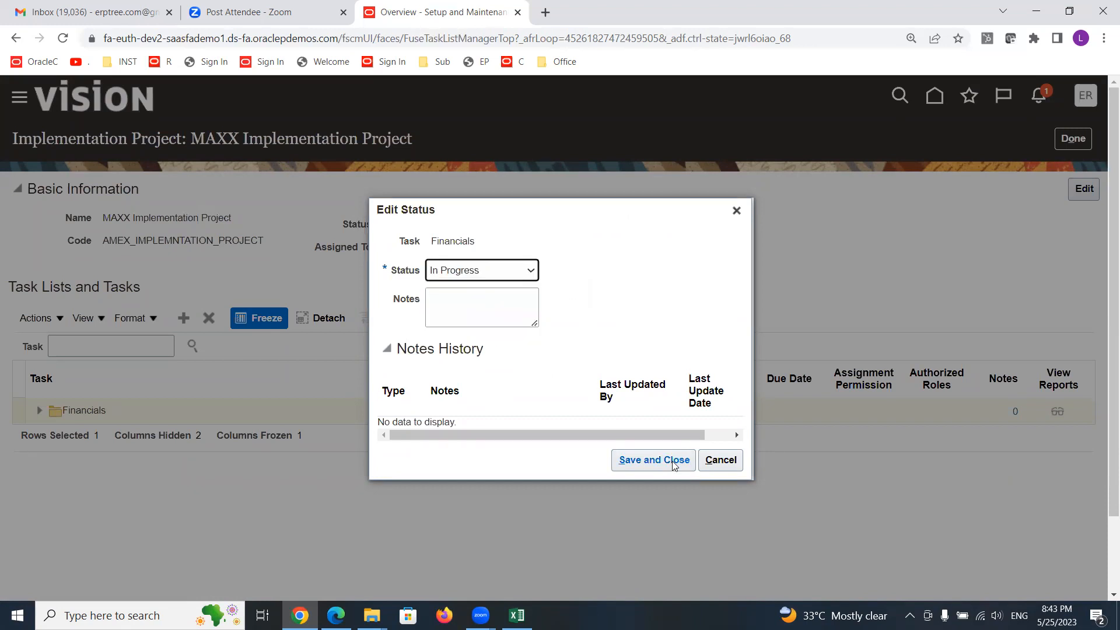
pyautogui.click(653, 459)
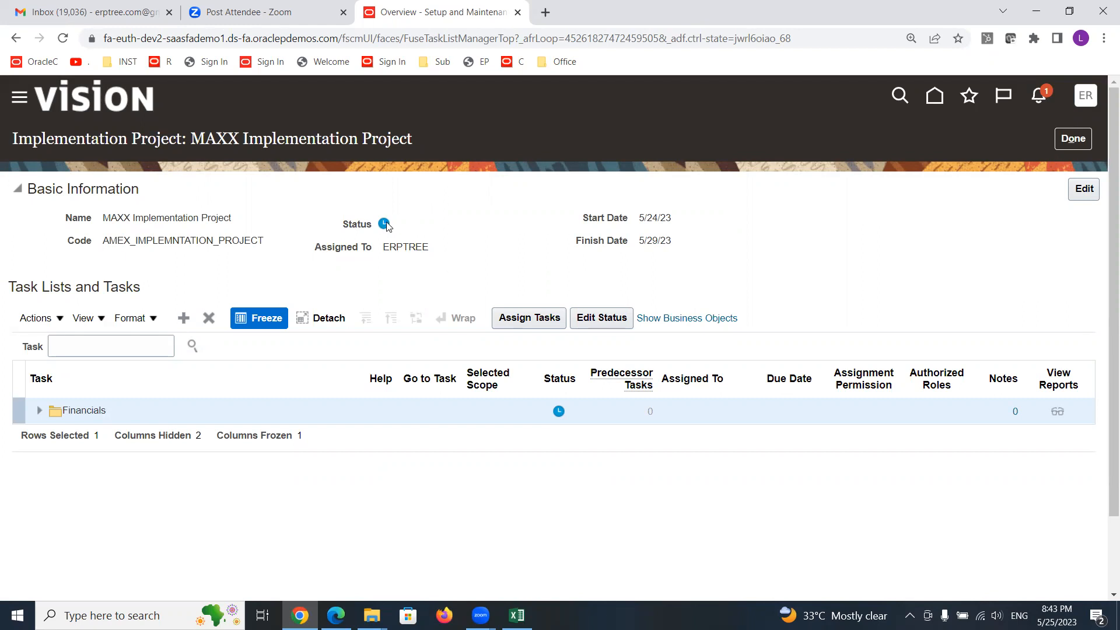
# - Expand the Financials task list and set Define Invoicing and Payments Configuration's status to Completed
pyautogui.moveTo(387, 227)
pyautogui.moveTo(562, 414)
pyautogui.click(38, 413)
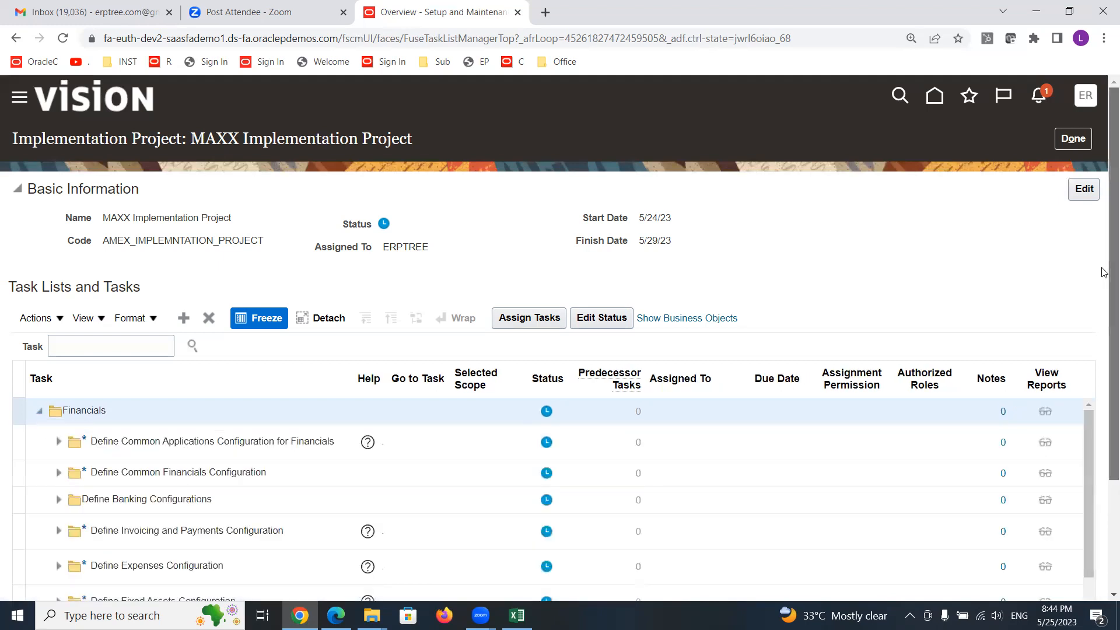
pyautogui.scroll(-2, 1104, 273)
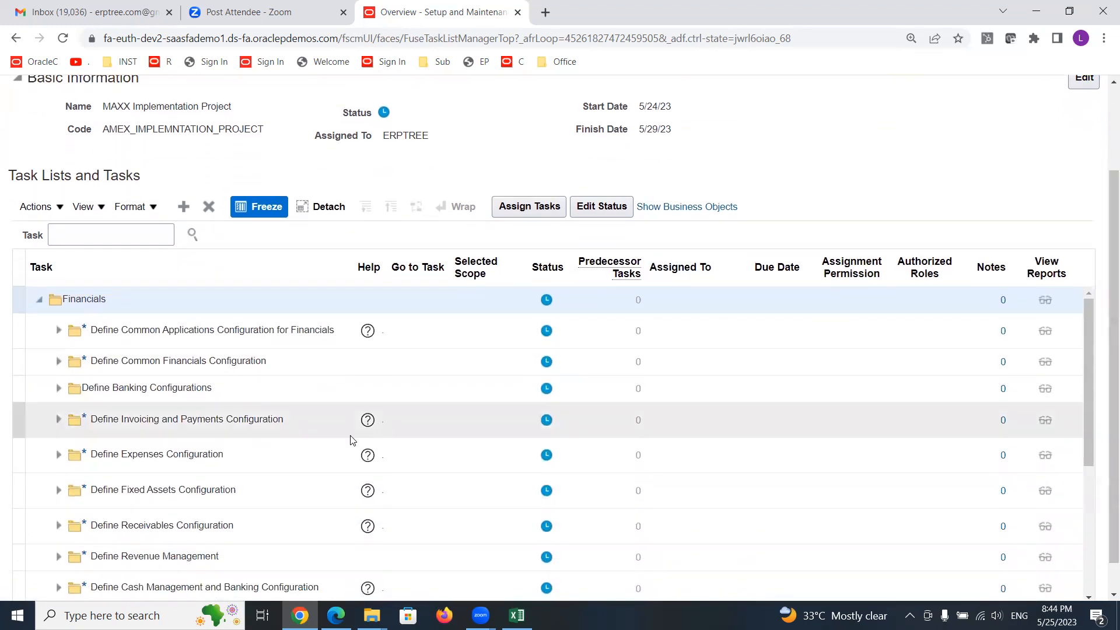
pyautogui.click(216, 422)
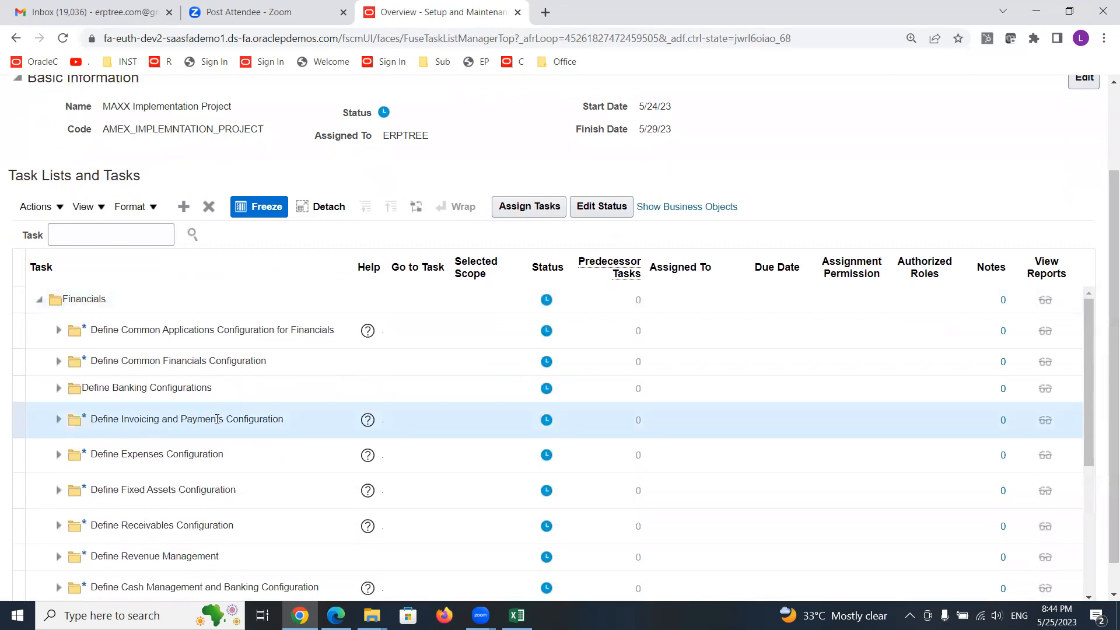
pyautogui.click(547, 420)
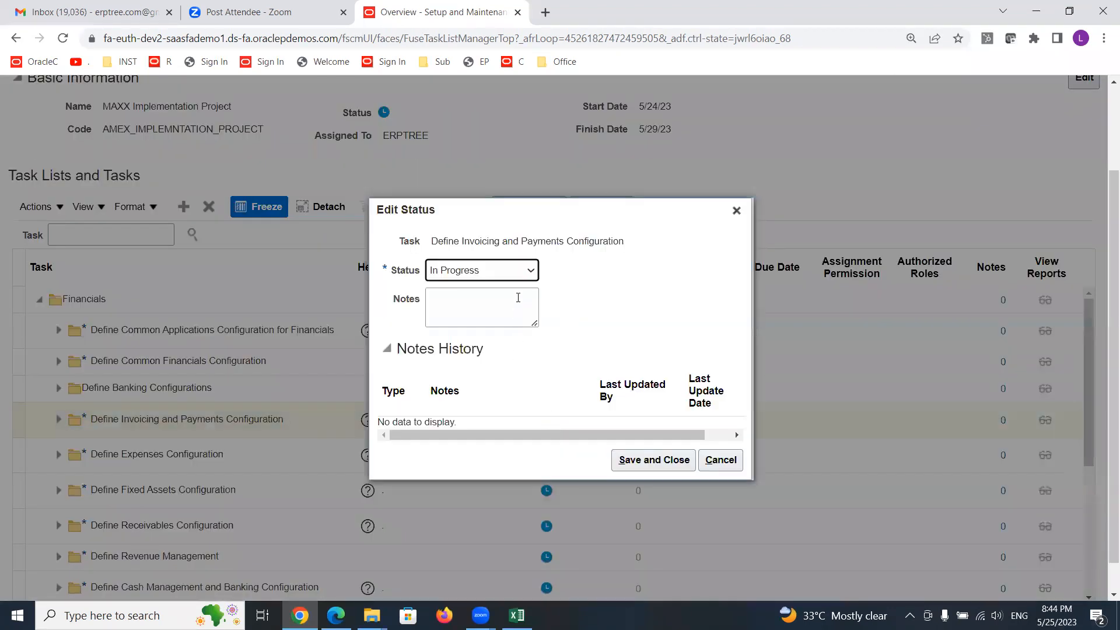
pyautogui.click(530, 271)
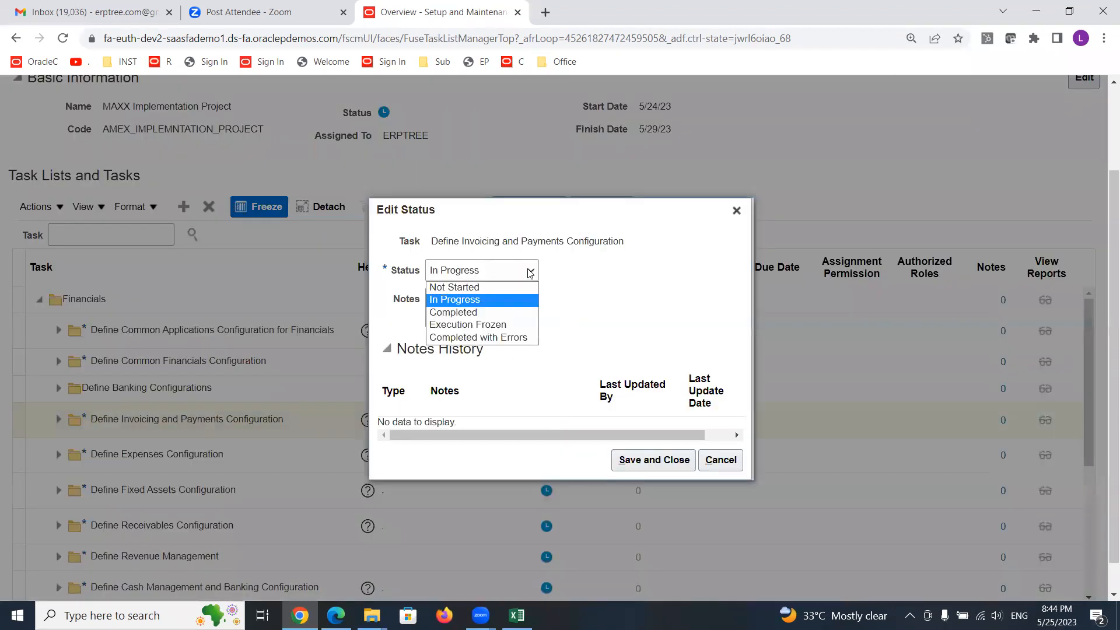
pyautogui.click(476, 311)
pyautogui.click(654, 460)
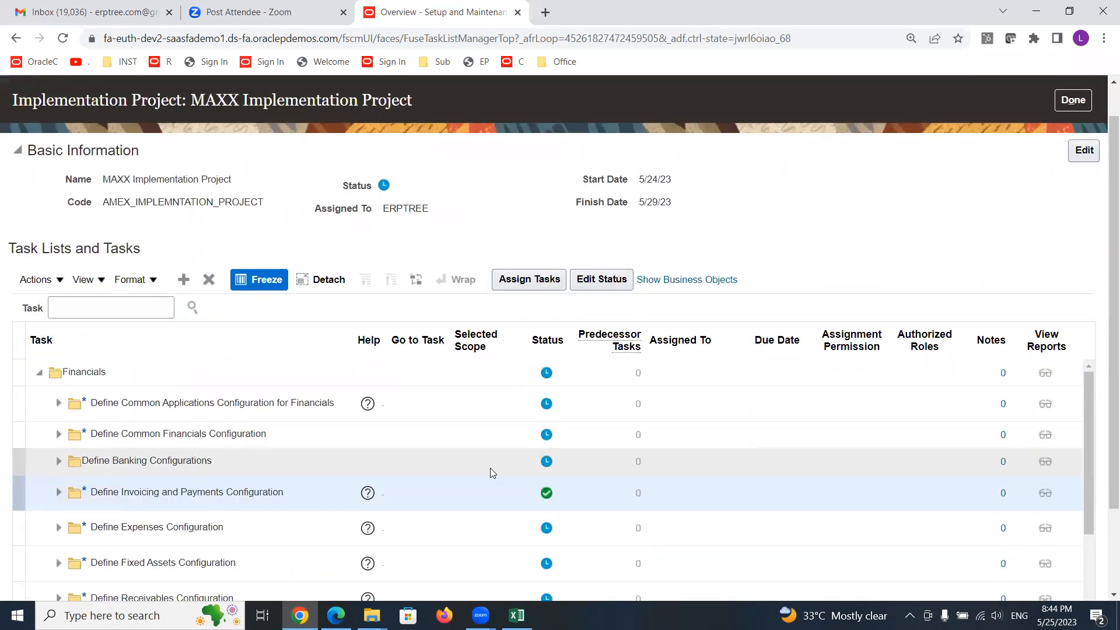
# - Expand Define Invoicing and Payments Configuration and Define Payables to review their subtasks' statuses, then collapse them
pyautogui.scroll(-1, 1104, 378)
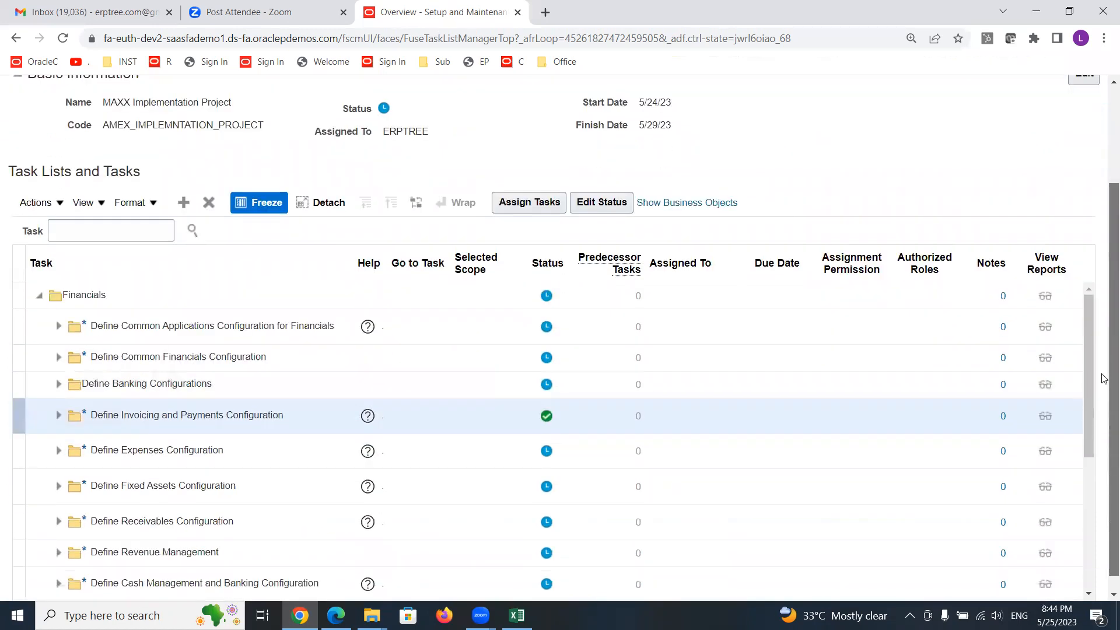
pyautogui.scroll(-1, 1104, 378)
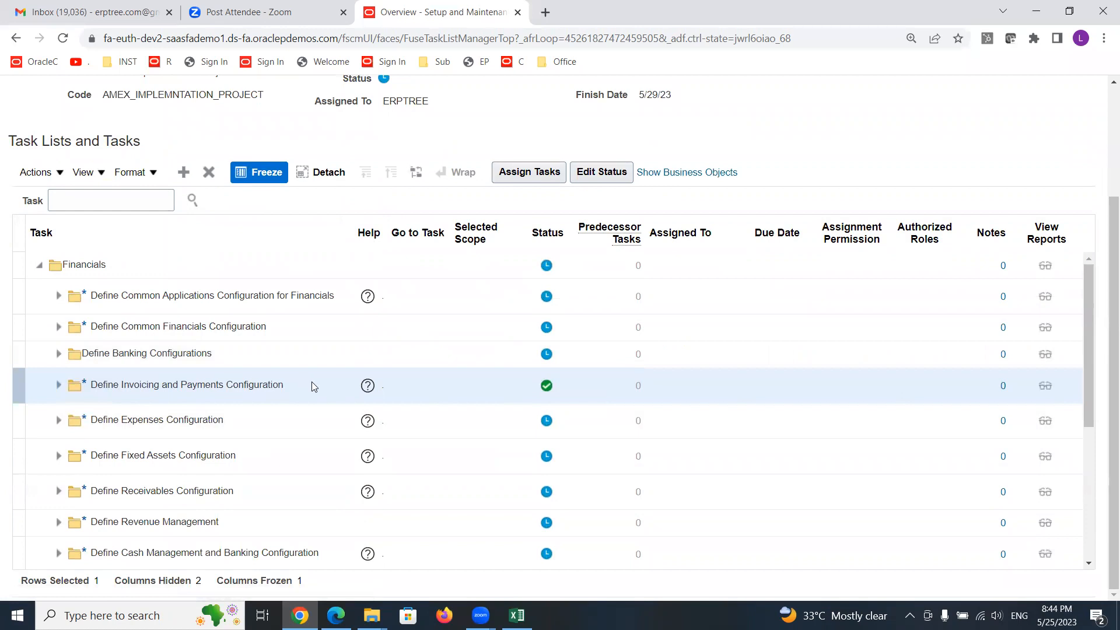
pyautogui.click(58, 386)
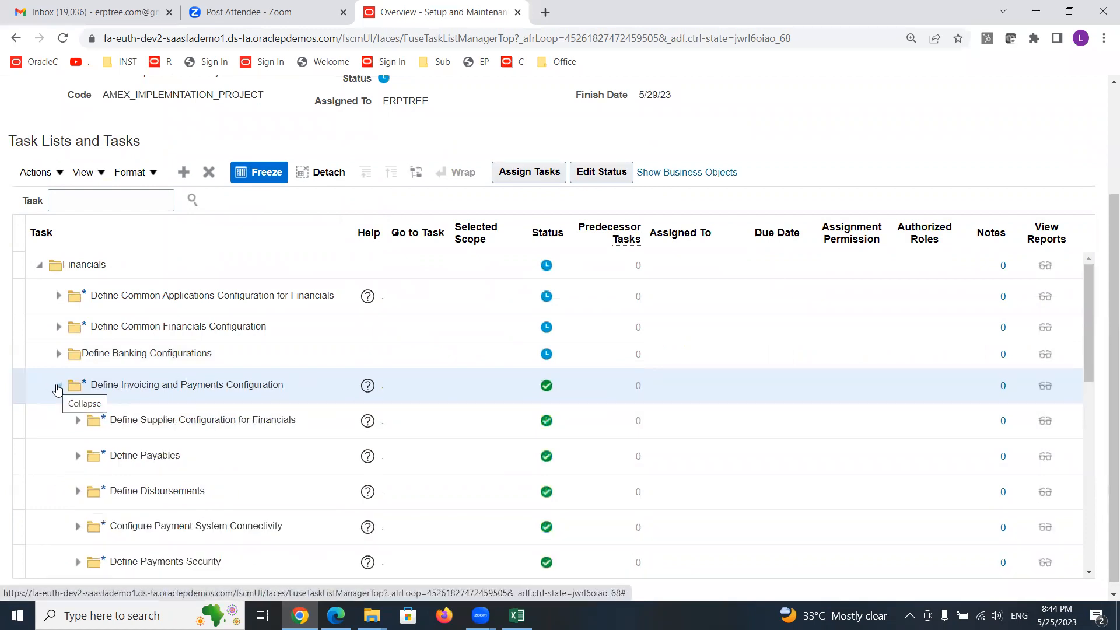
pyautogui.moveTo(1103, 231); pyautogui.dragTo(1103, 311)
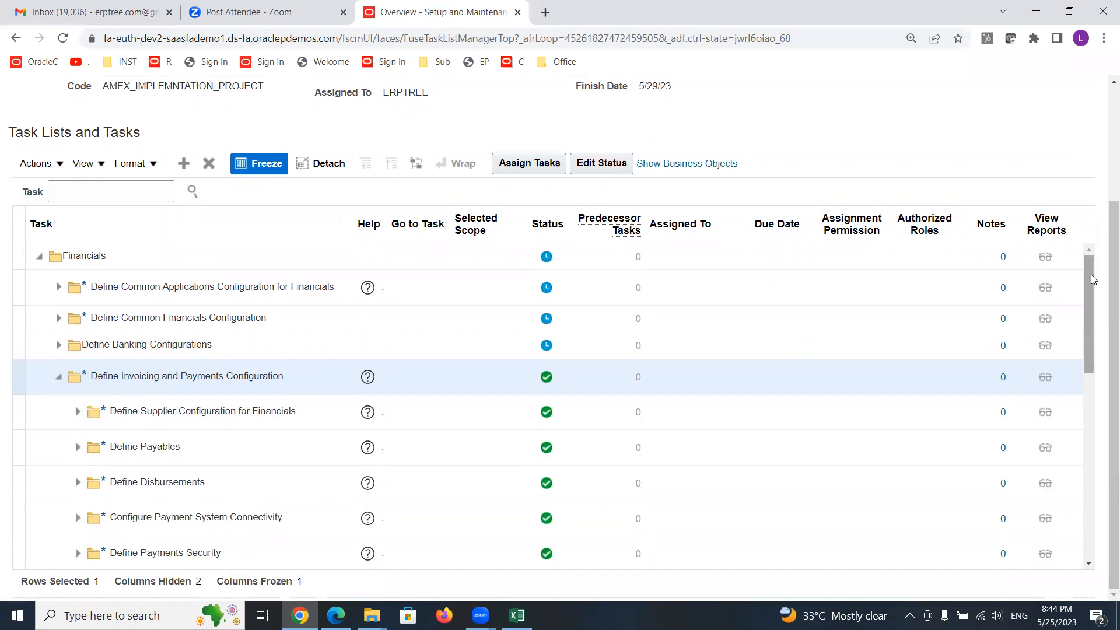
pyautogui.moveTo(1093, 279); pyautogui.dragTo(1104, 317)
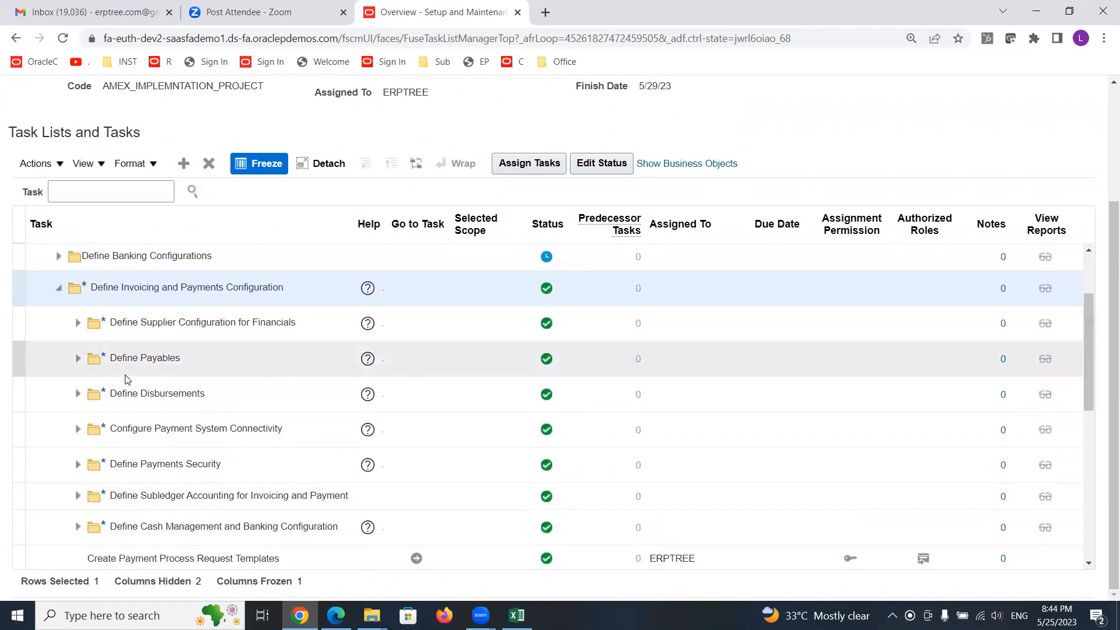
pyautogui.click(79, 360)
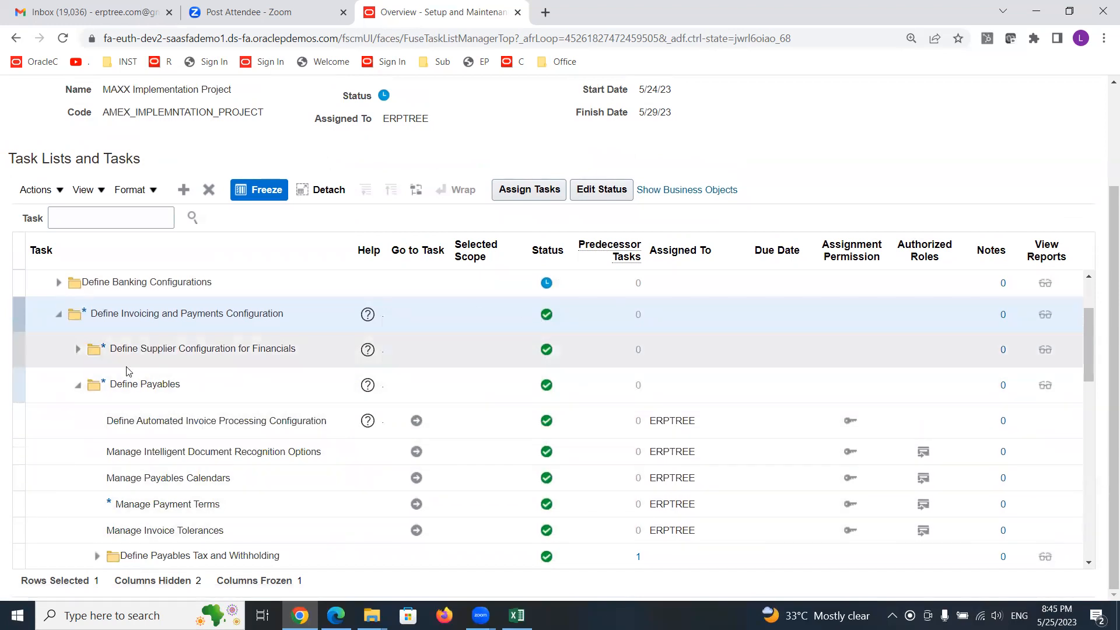
pyautogui.click(59, 316)
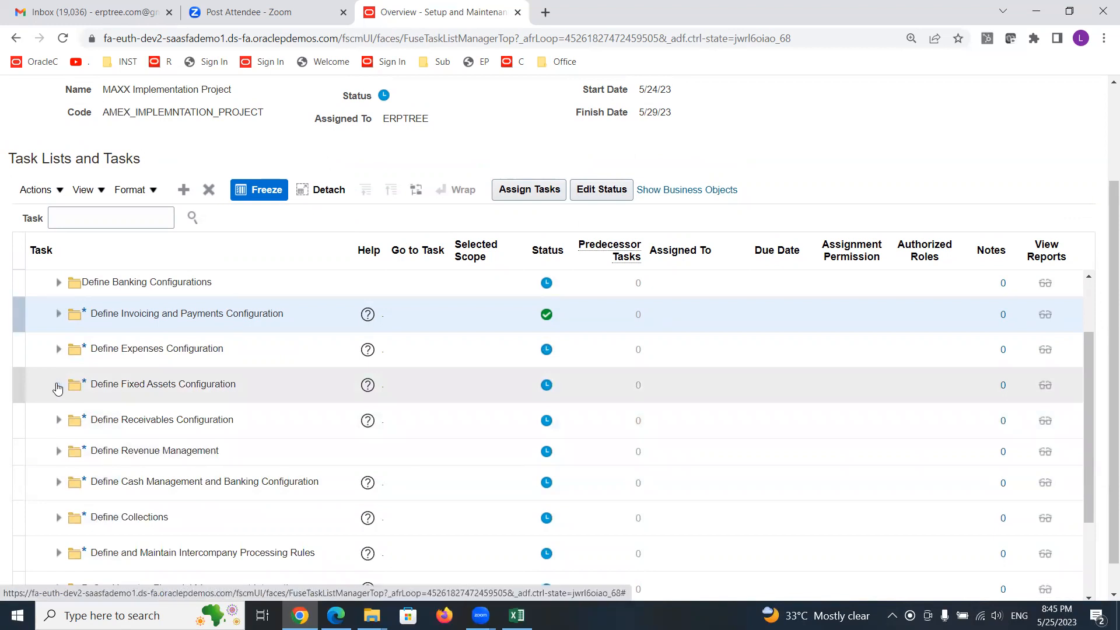
# - Expand Define Fixed Assets Configuration and set Manage Fixed Assets Flexfield Value Sets' status to Completed
pyautogui.click(58, 386)
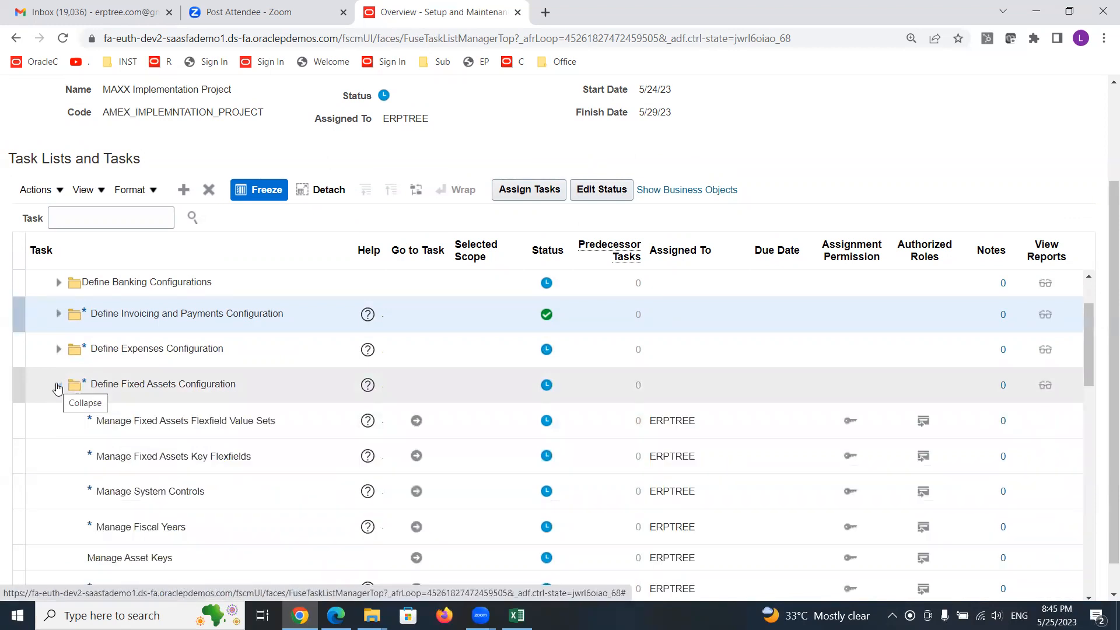
pyautogui.click(259, 420)
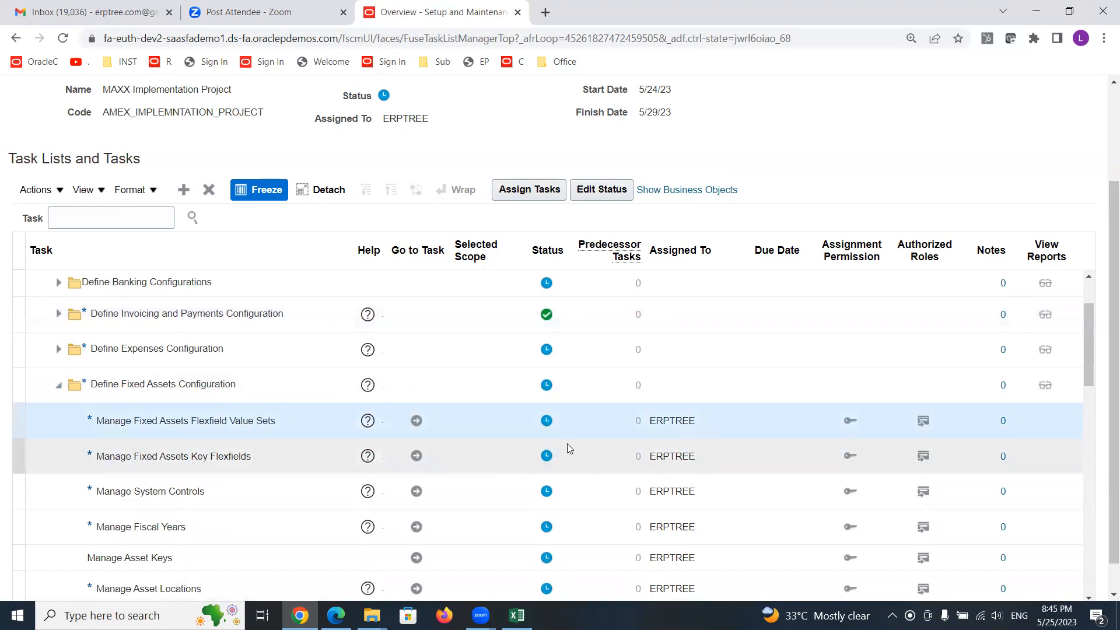
pyautogui.click(546, 422)
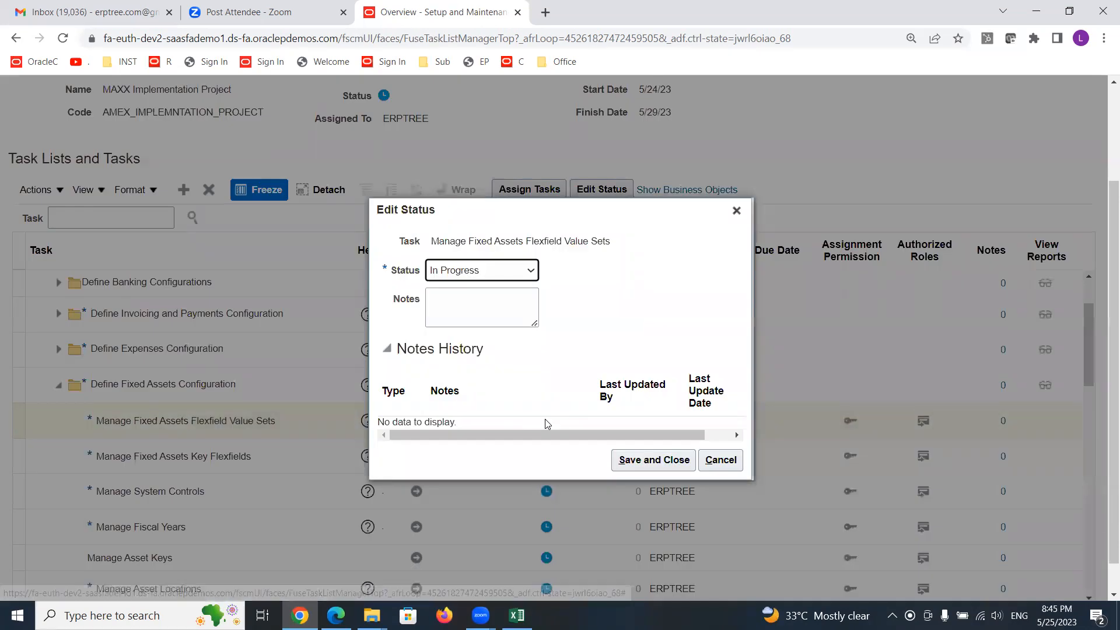
pyautogui.click(511, 272)
pyautogui.click(492, 310)
pyautogui.click(654, 460)
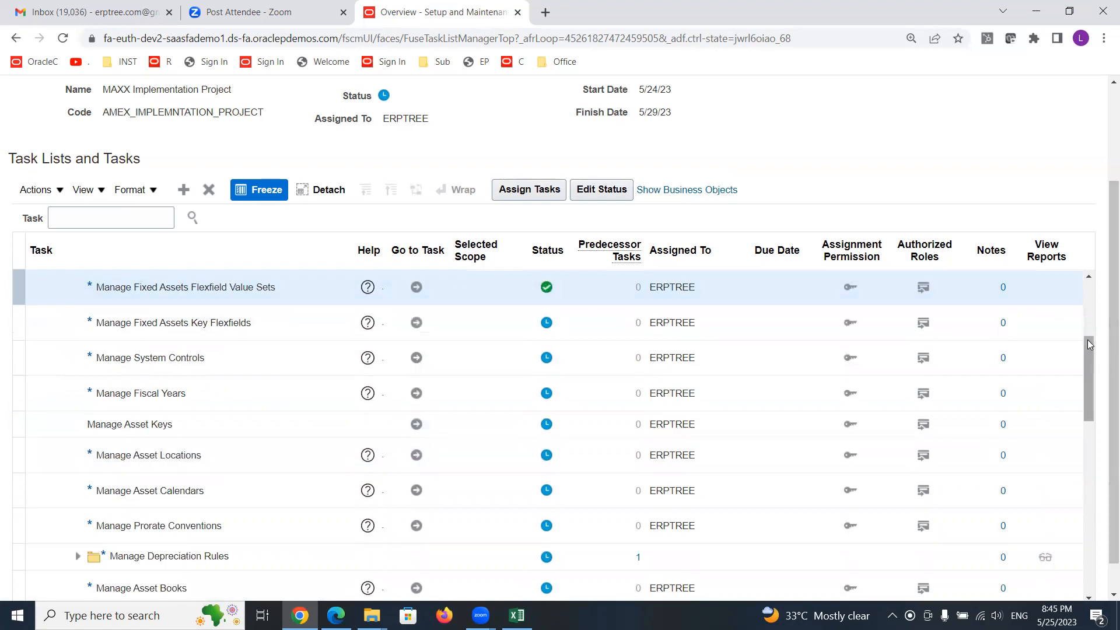
# - Collapse Define Fixed Assets Configuration and set Define Expenses Configuration's status to Not Started
pyautogui.scroll(-5, 1090, 350)
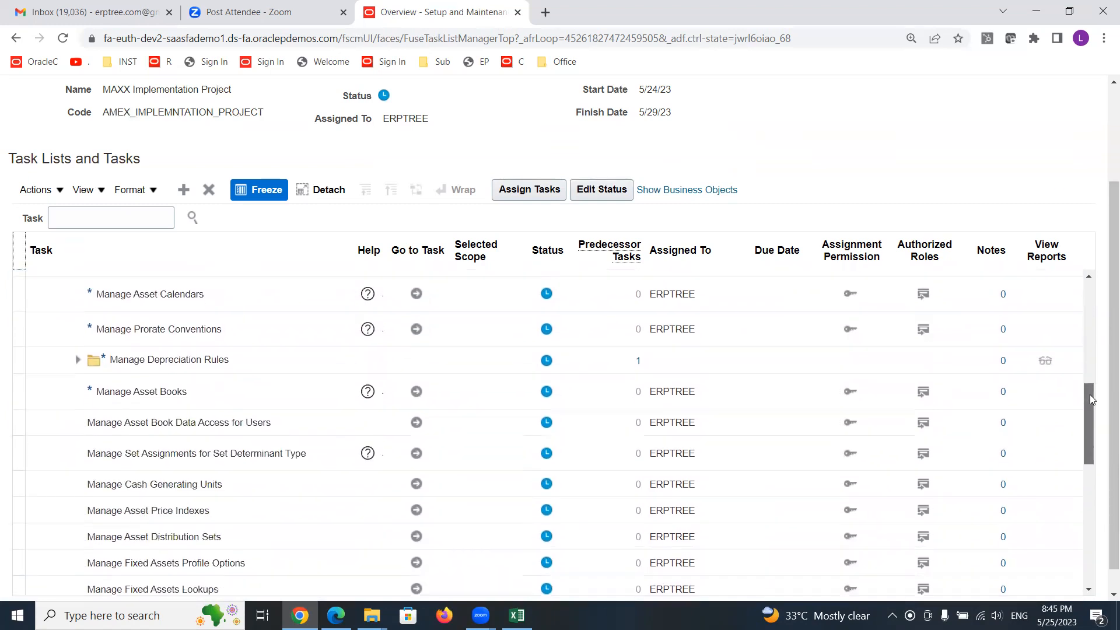
pyautogui.scroll(4, 1084, 326)
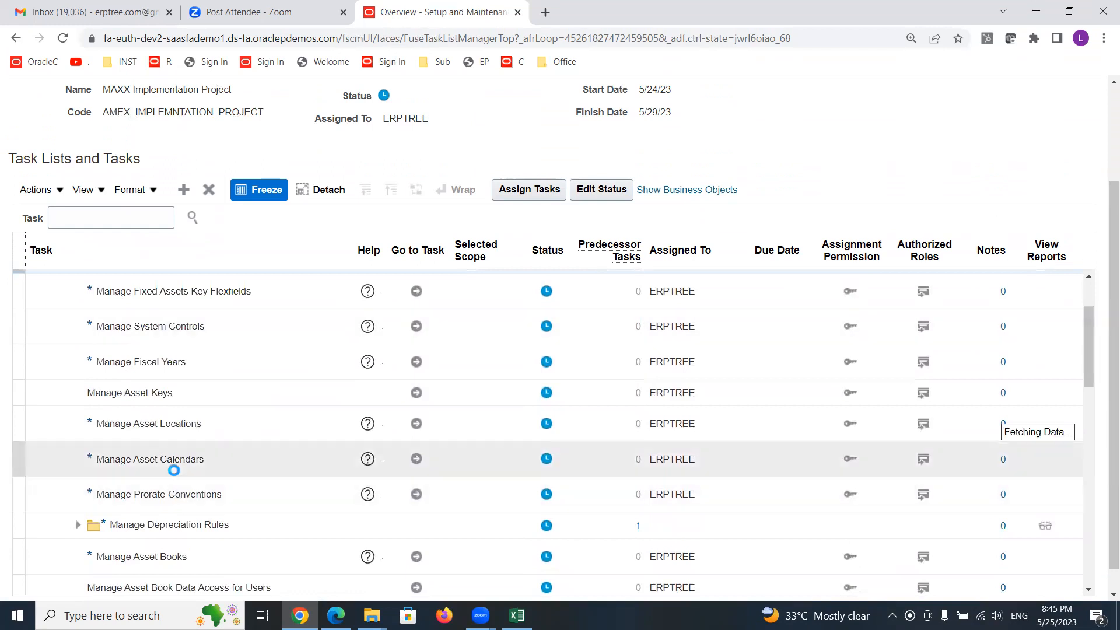
pyautogui.scroll(5, 198, 466)
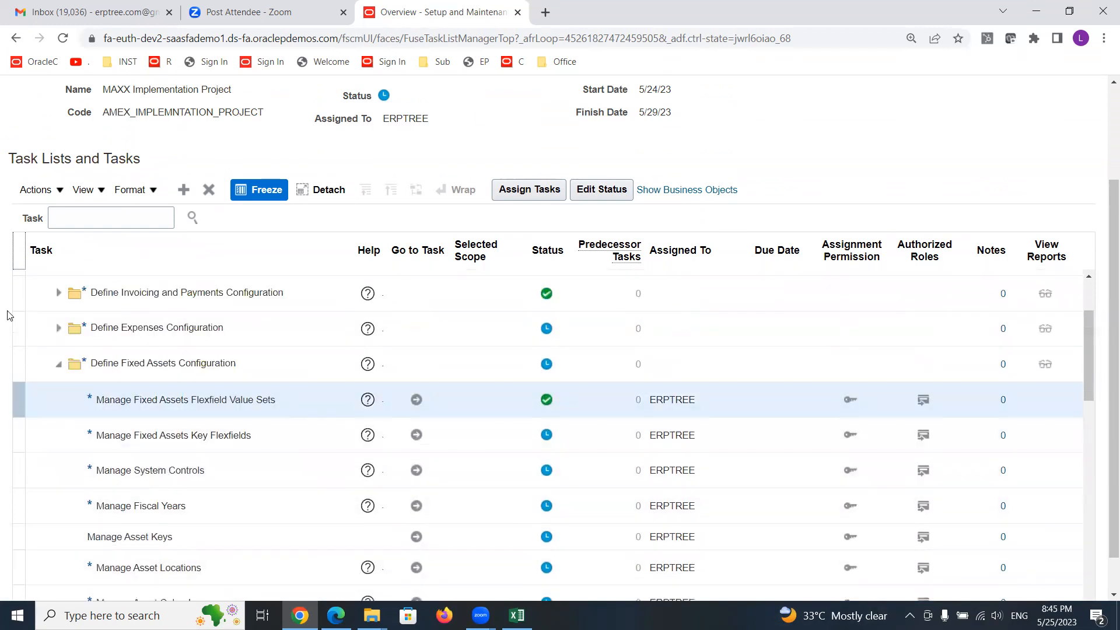
pyautogui.click(58, 364)
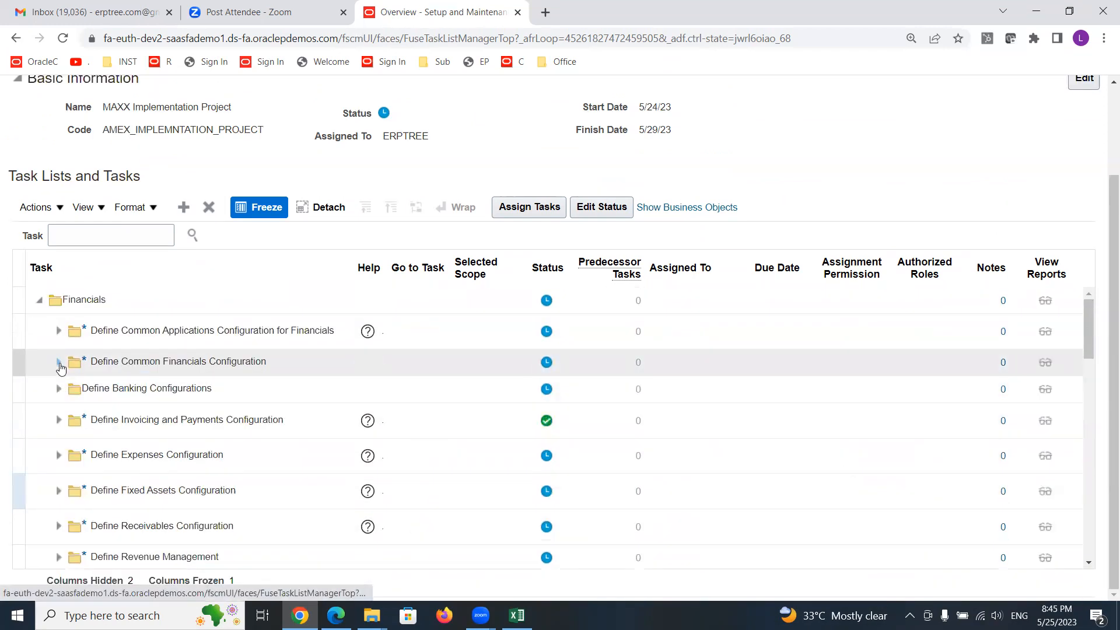
pyautogui.click(196, 458)
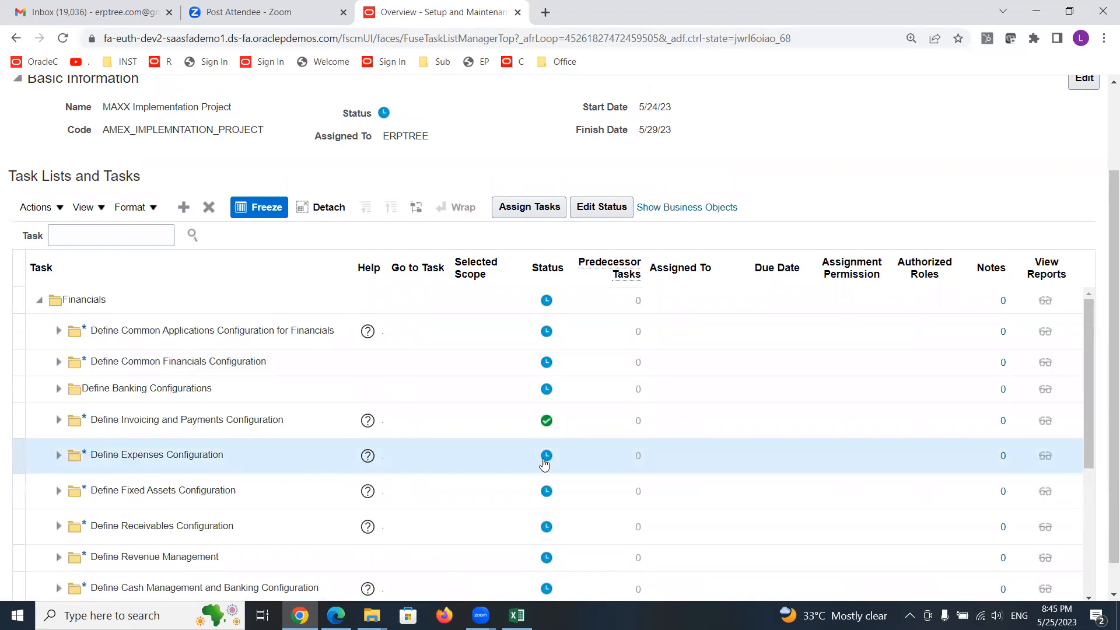
pyautogui.click(547, 457)
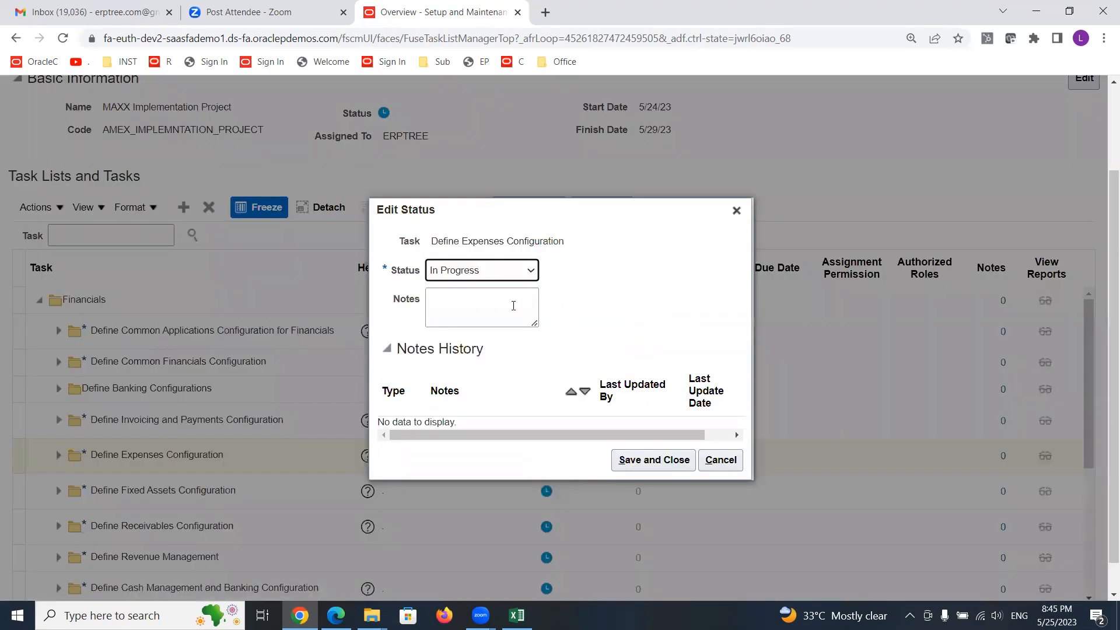
pyautogui.click(503, 274)
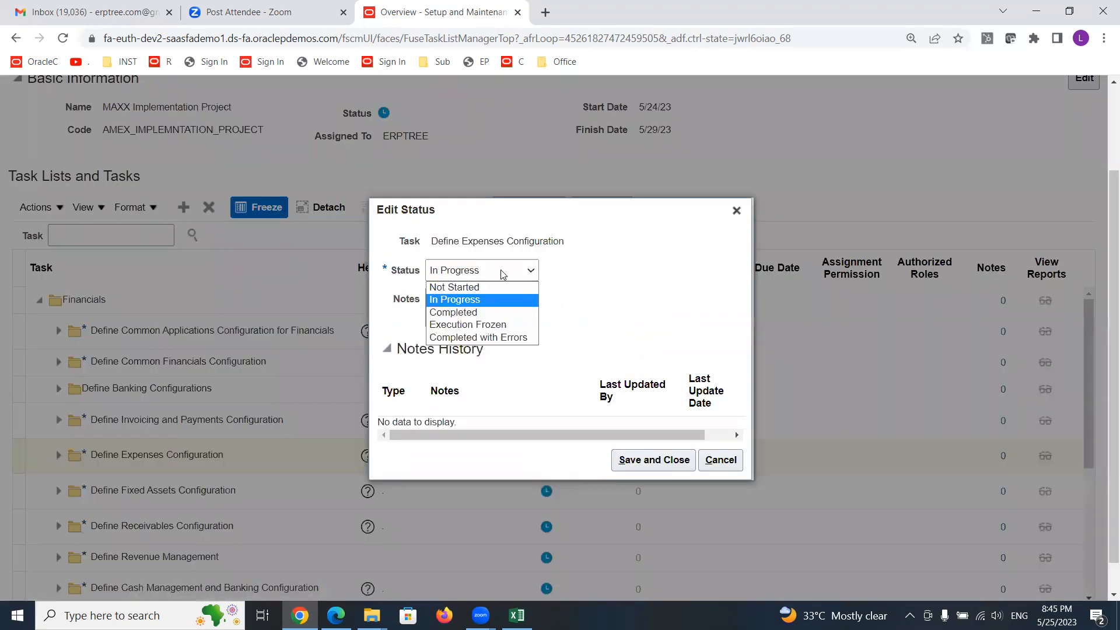
pyautogui.click(496, 288)
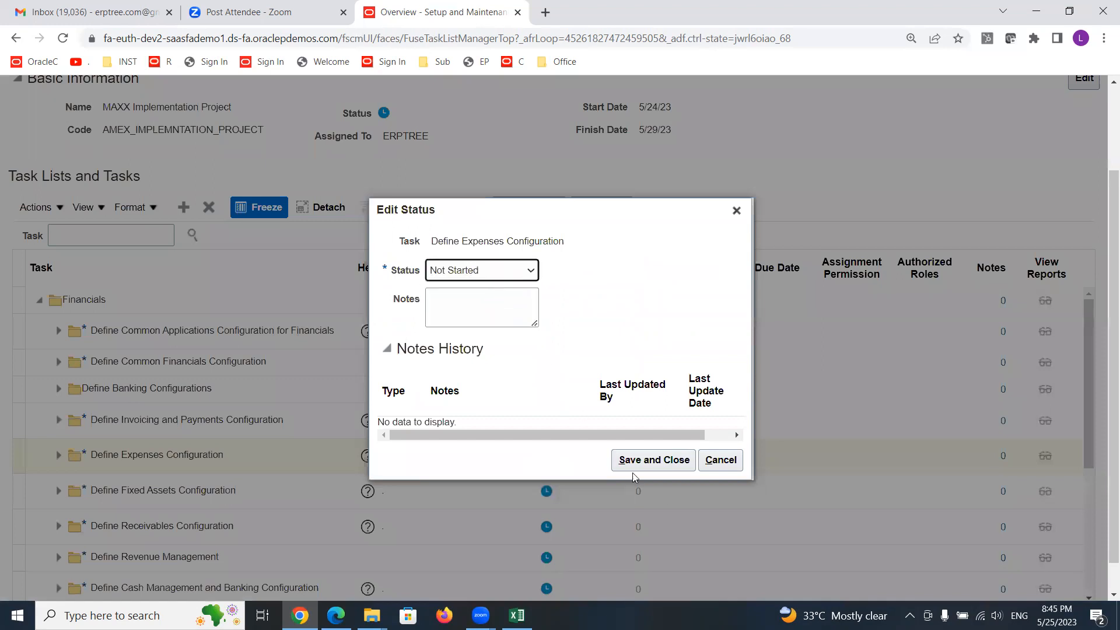
pyautogui.click(649, 460)
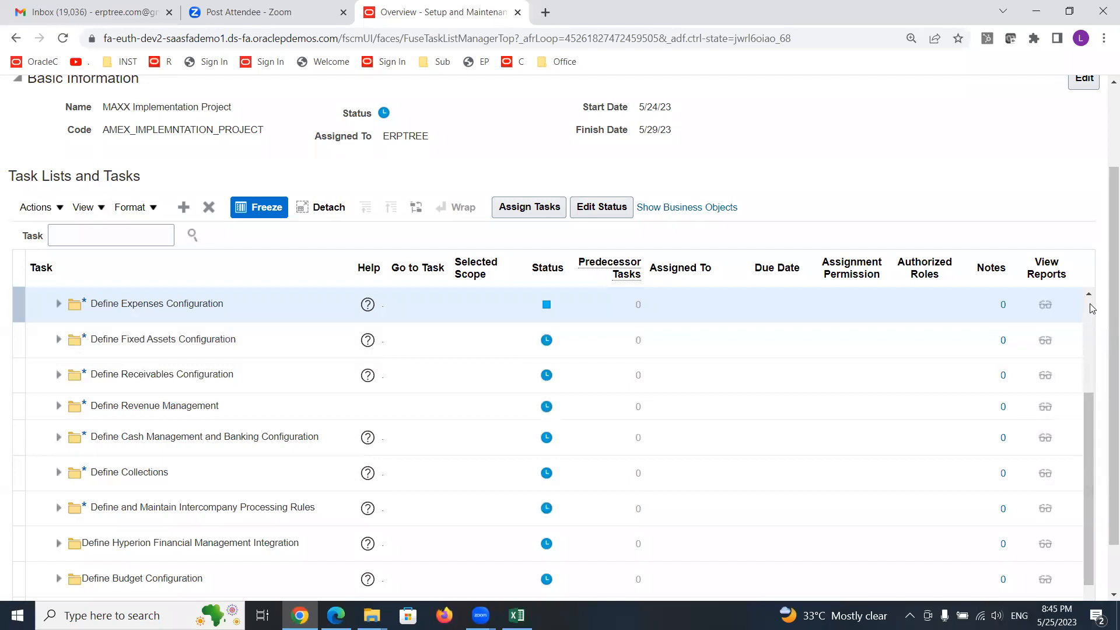
pyautogui.click(1090, 295)
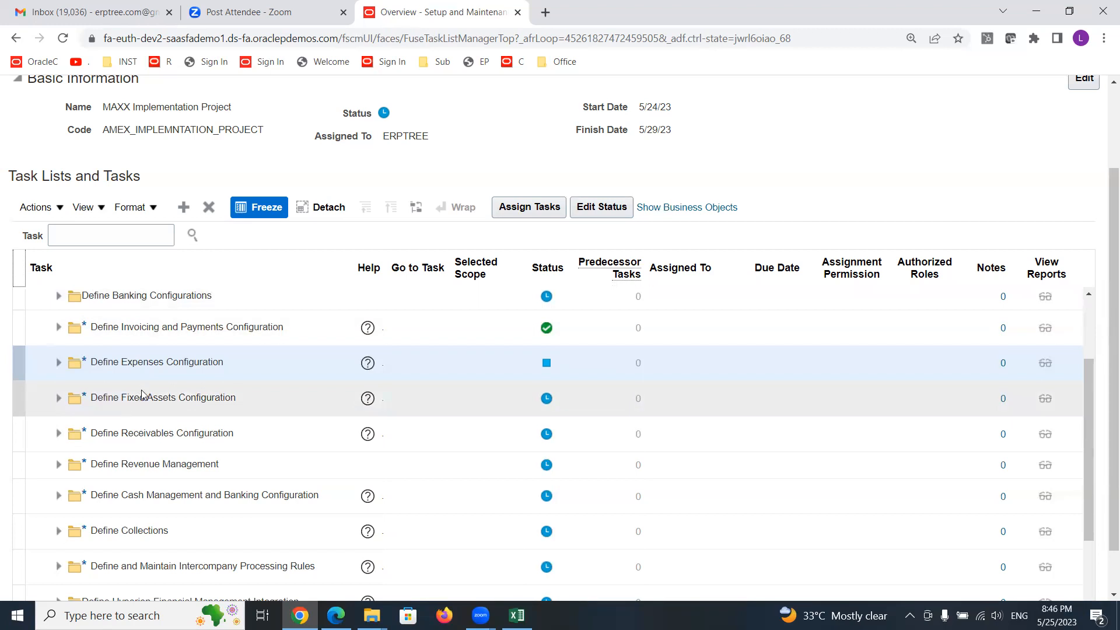
# - Collapse the Financials task list and review the project's name and assigned owner
pyautogui.scroll(5, 142, 396)
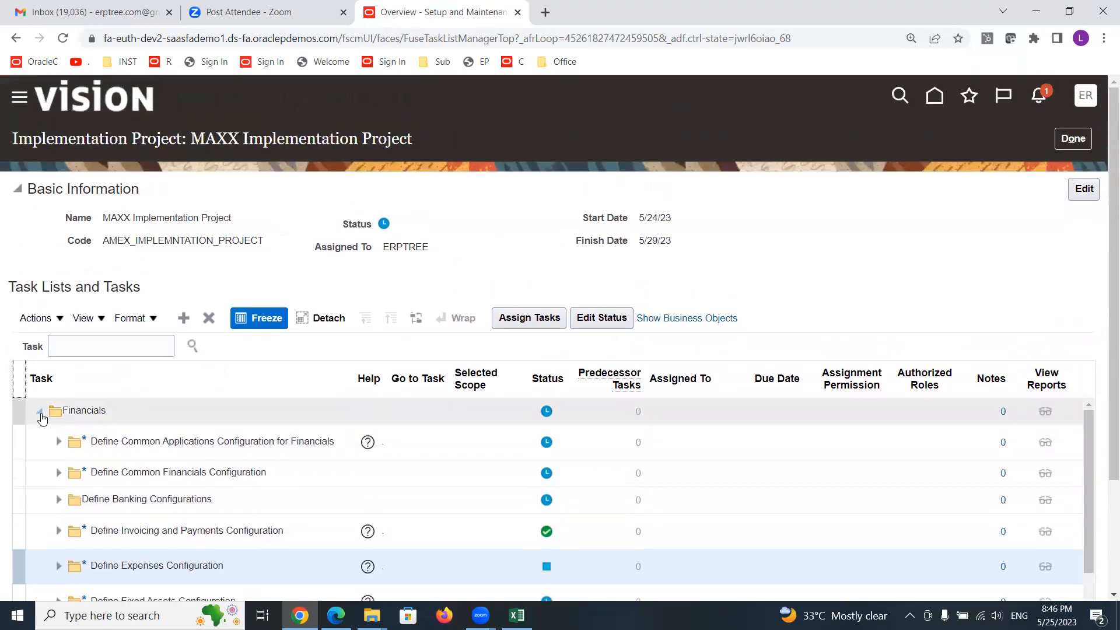
pyautogui.click(40, 412)
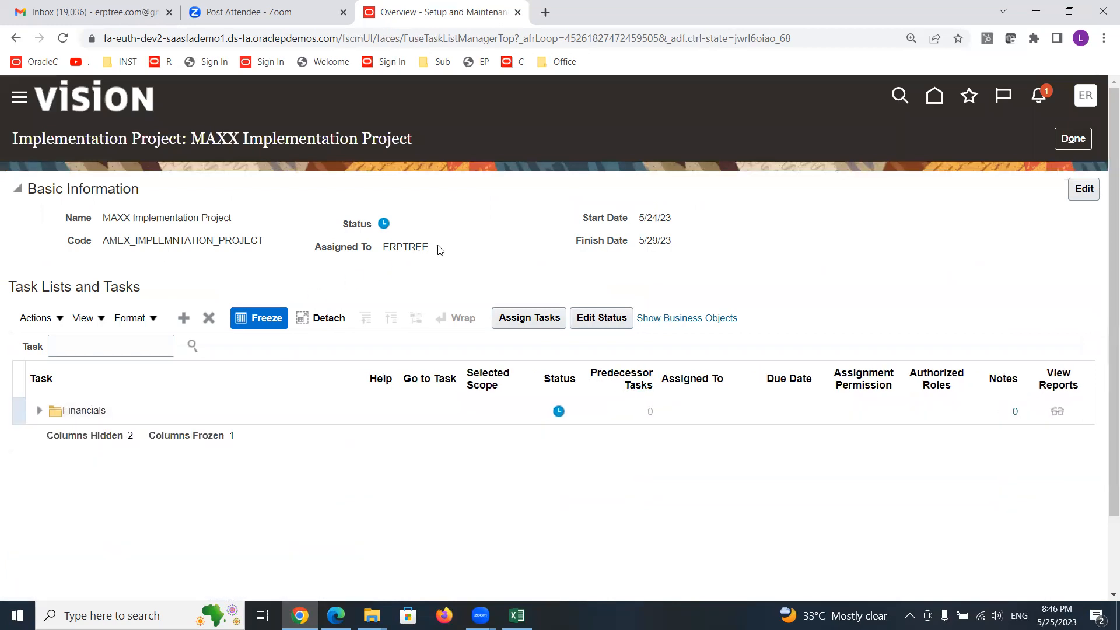
pyautogui.scroll(-1, 439, 250)
pyautogui.scroll(1, 435, 247)
pyautogui.tripleClick(171, 219)
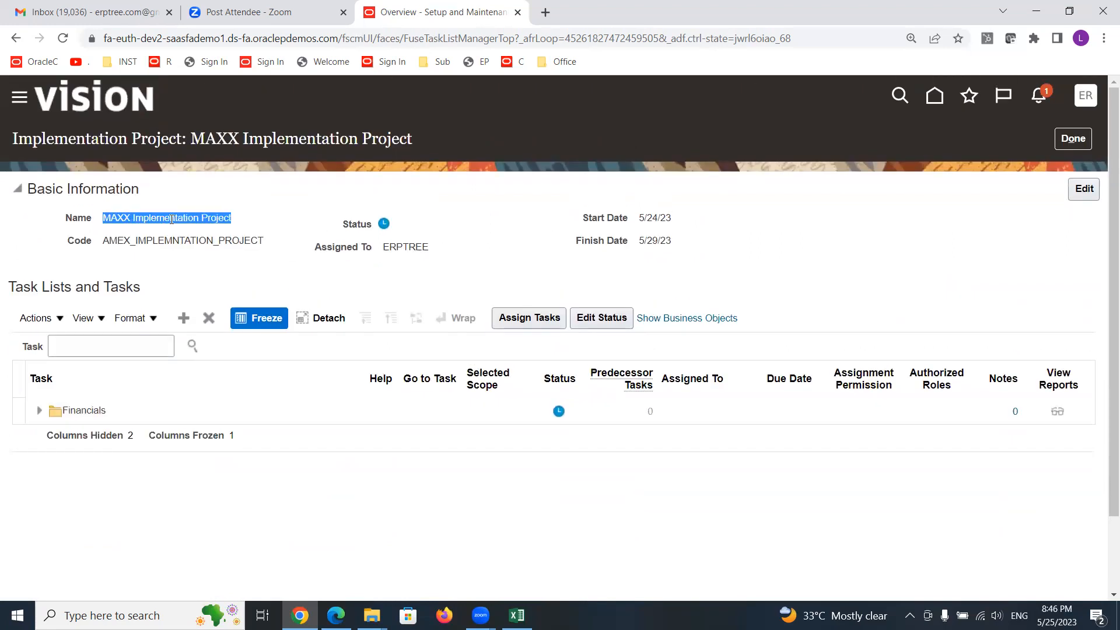
pyautogui.doubleClick(397, 247)
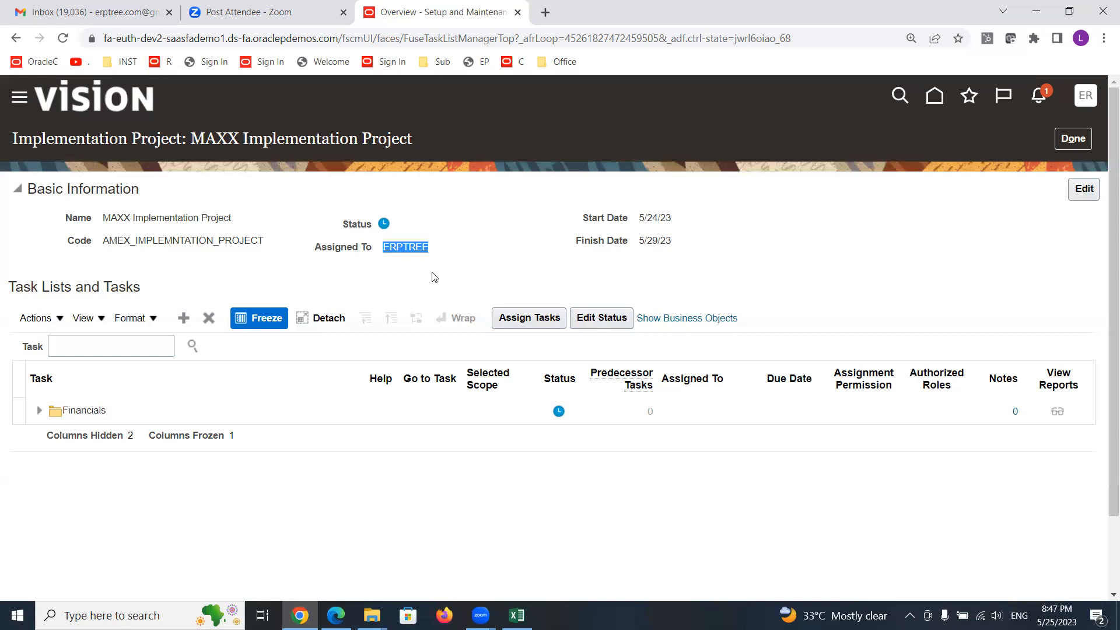
# - Select the Financials task list and add user FIN_IMPL to its task assignment via a User ID search for FIN_IMPL
pyautogui.click(114, 410)
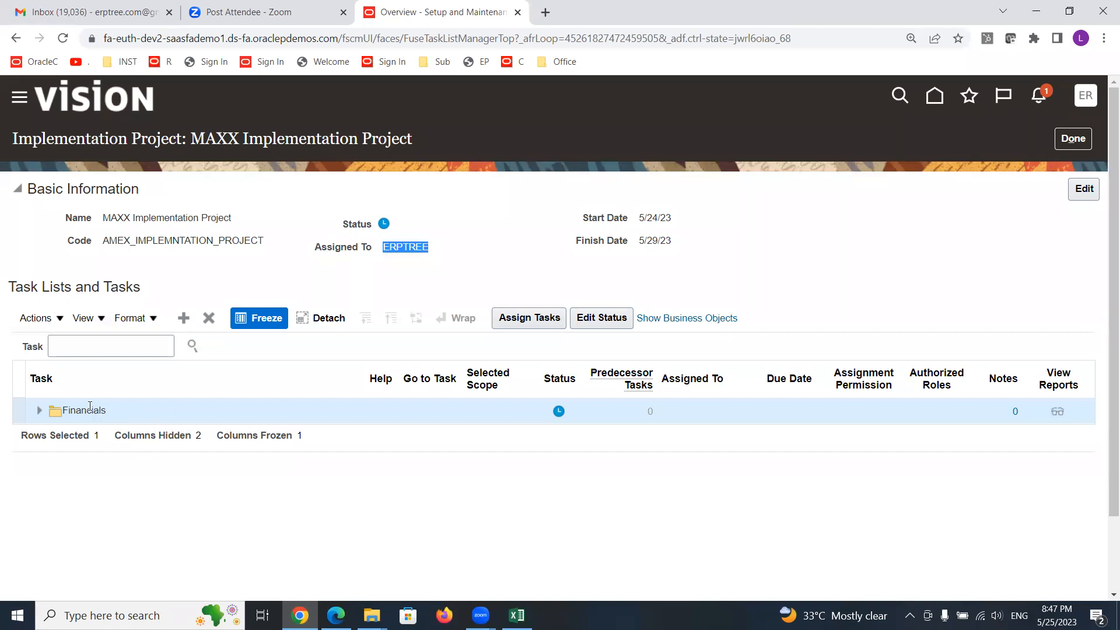
pyautogui.click(112, 413)
pyautogui.click(512, 321)
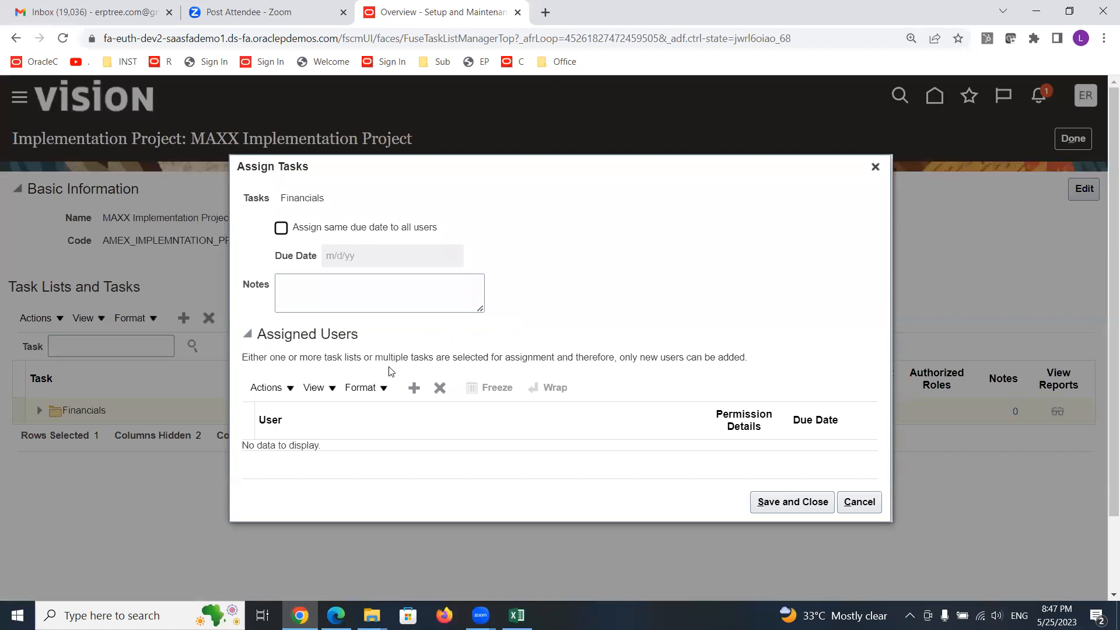
pyautogui.tripleClick(305, 337)
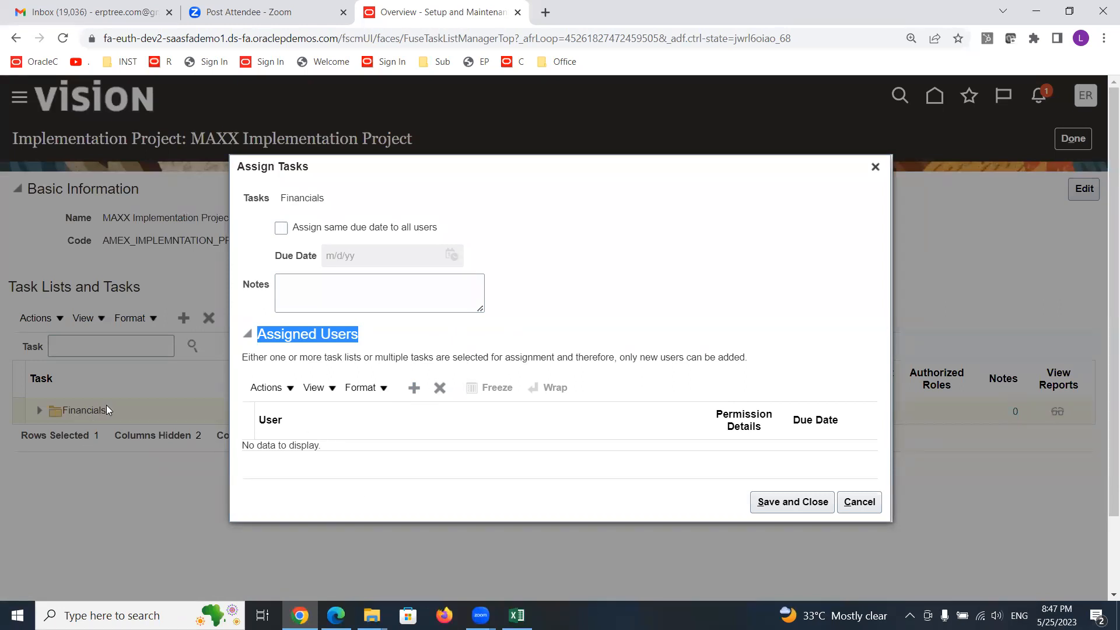
pyautogui.doubleClick(302, 198)
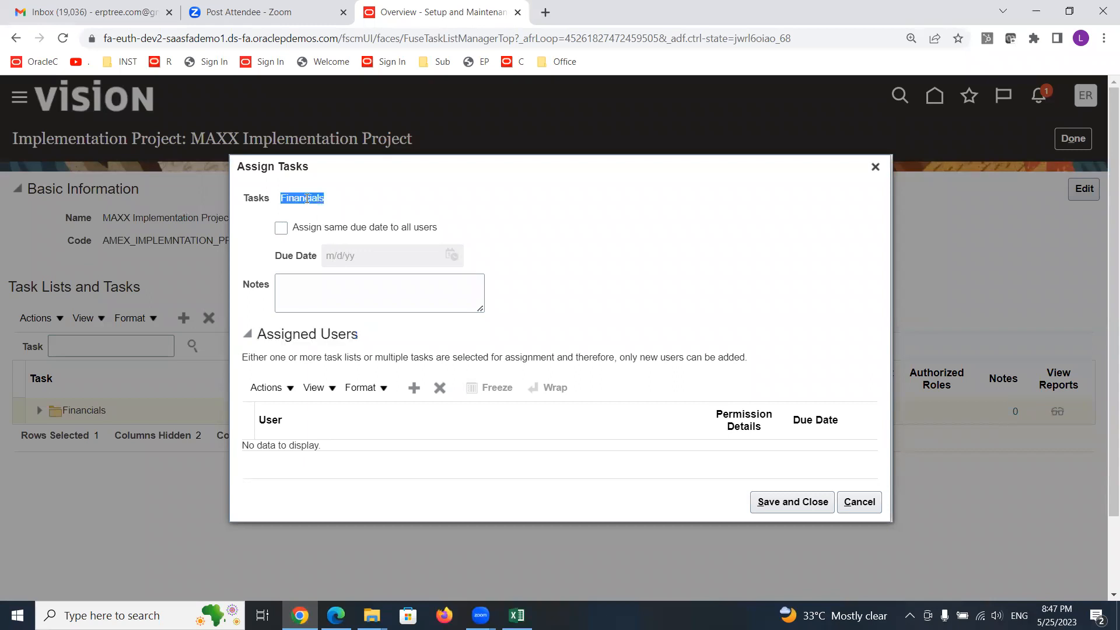
pyautogui.click(413, 389)
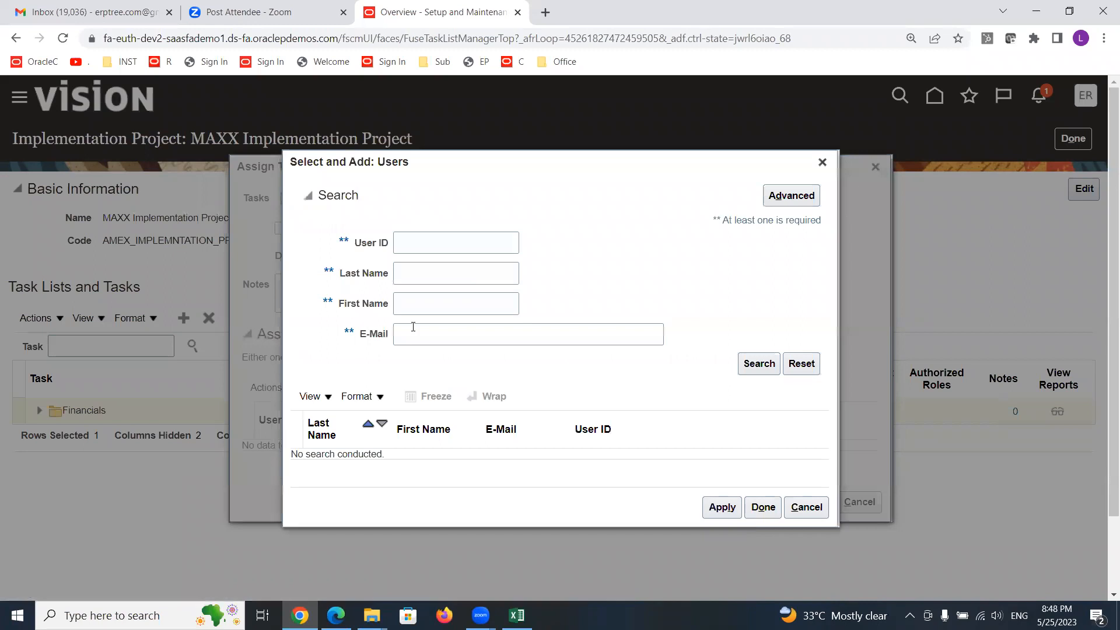
pyautogui.click(425, 248)
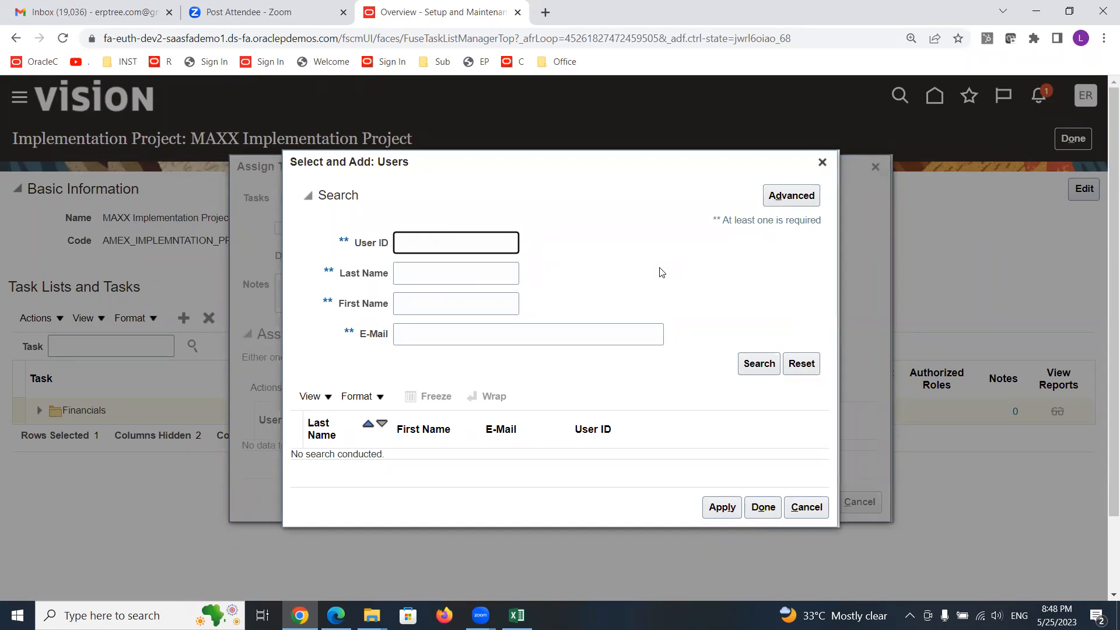
pyautogui.write('FIN_IMPL')
pyautogui.click(758, 364)
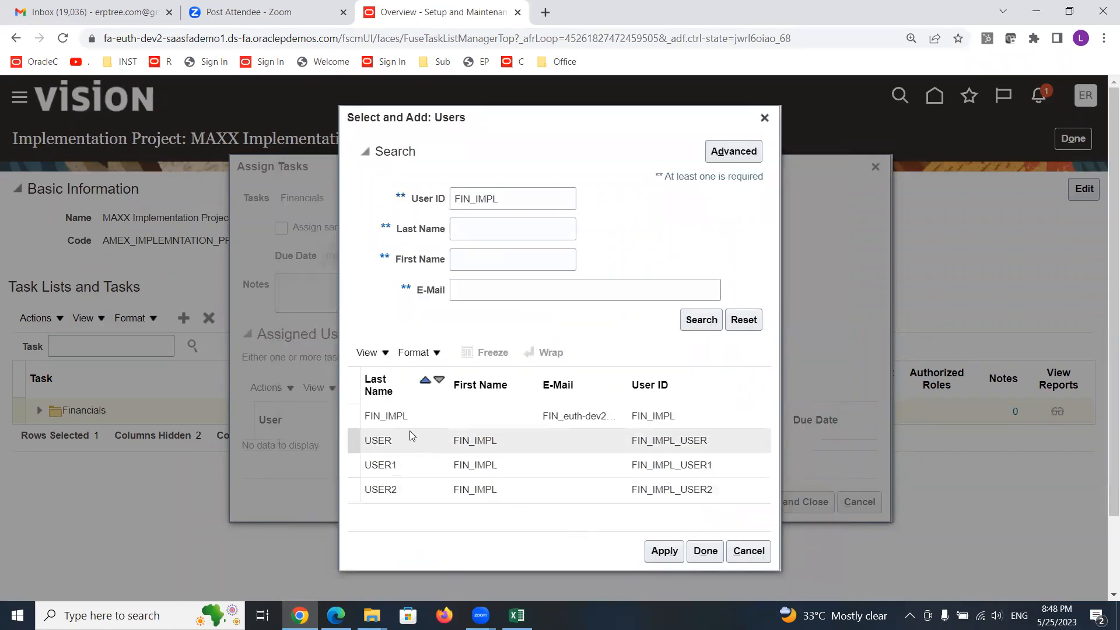
pyautogui.click(398, 416)
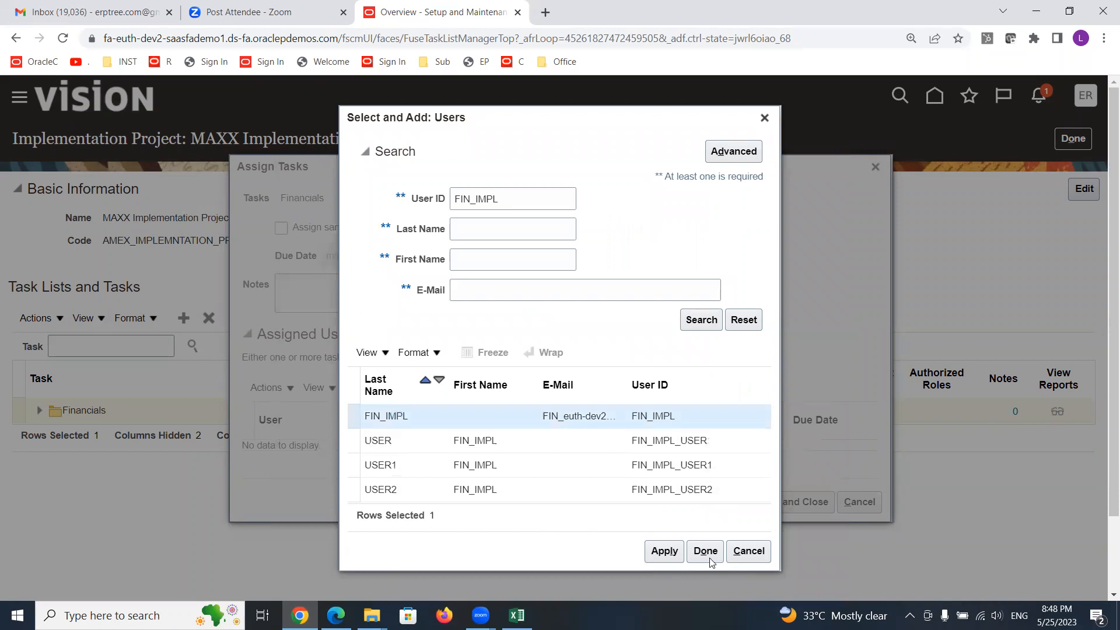
pyautogui.click(667, 551)
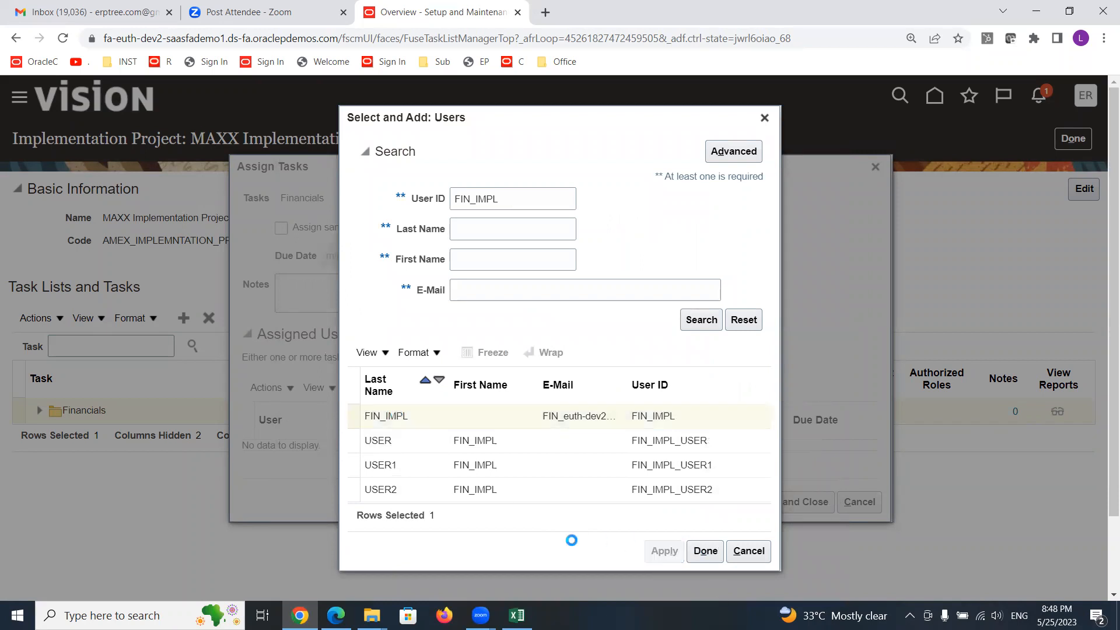
pyautogui.click(707, 553)
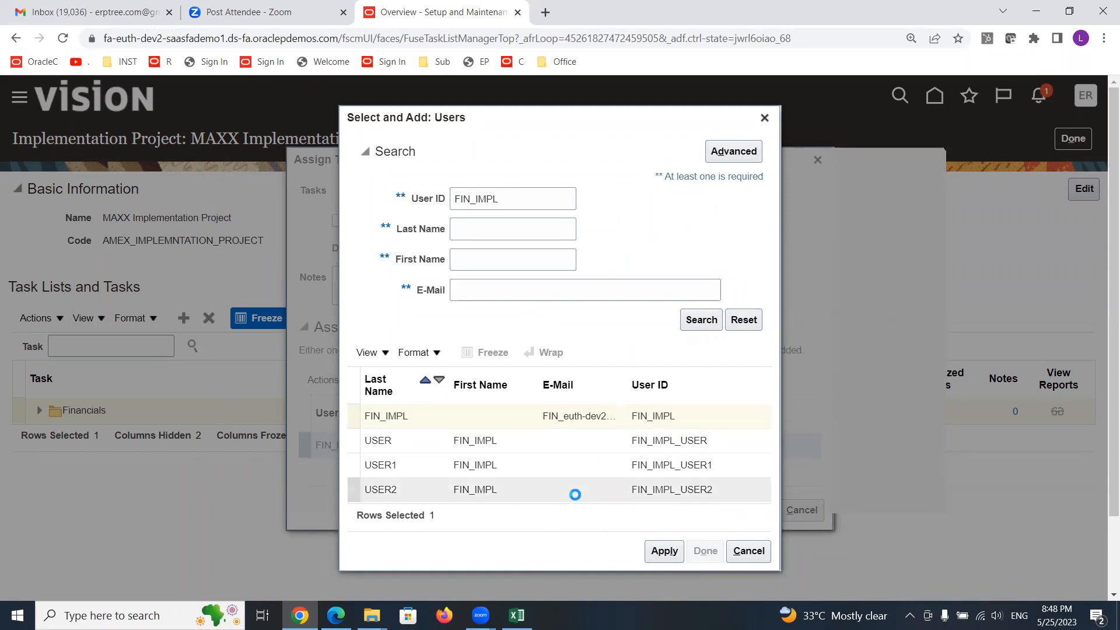
pyautogui.click(764, 118)
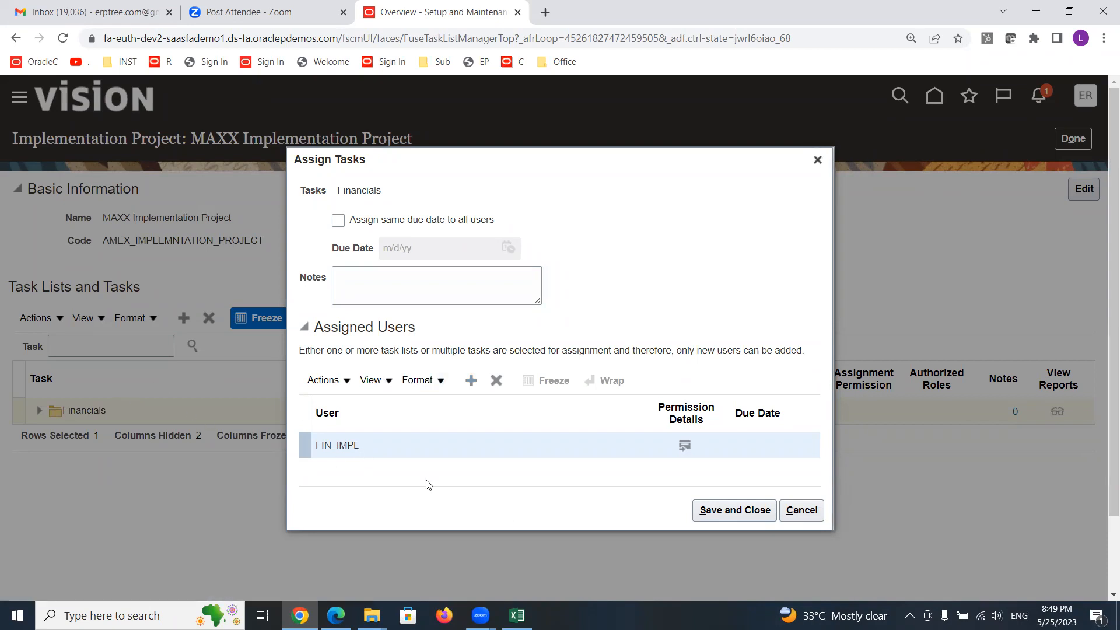
# - Set FIN_IMPL's due date to 5/30/23 and save the Financials assignment
pyautogui.click(773, 447)
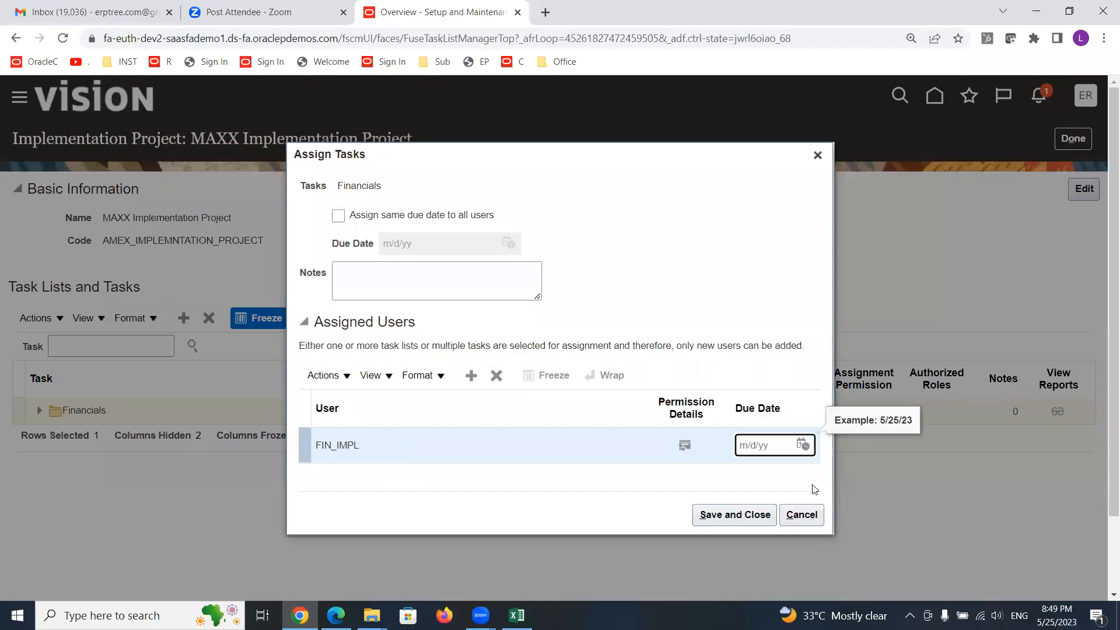
pyautogui.click(803, 447)
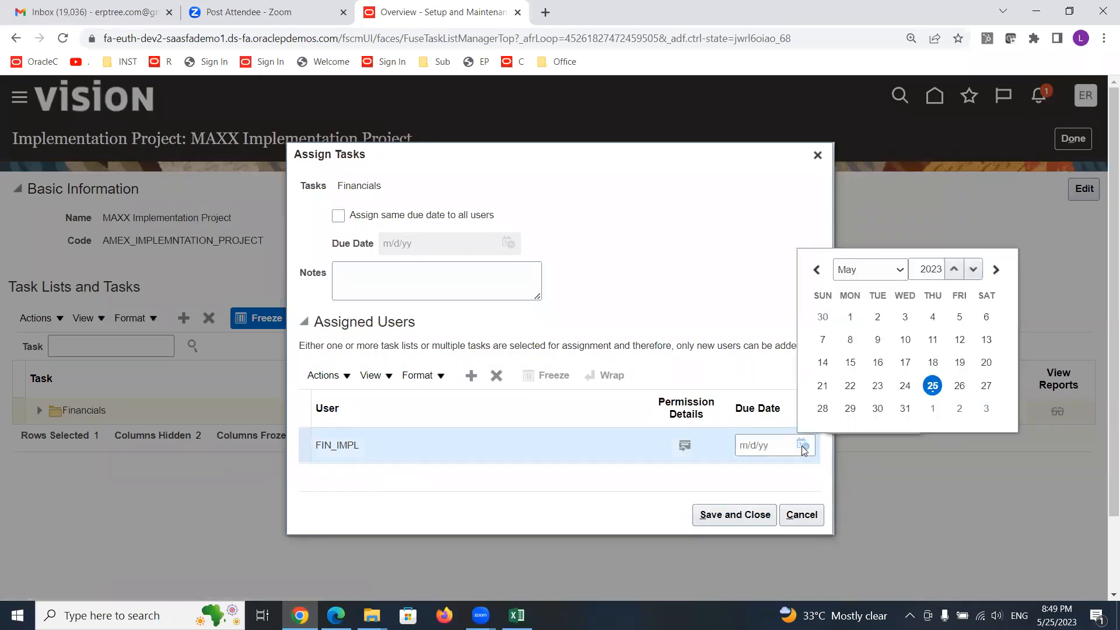
pyautogui.click(875, 410)
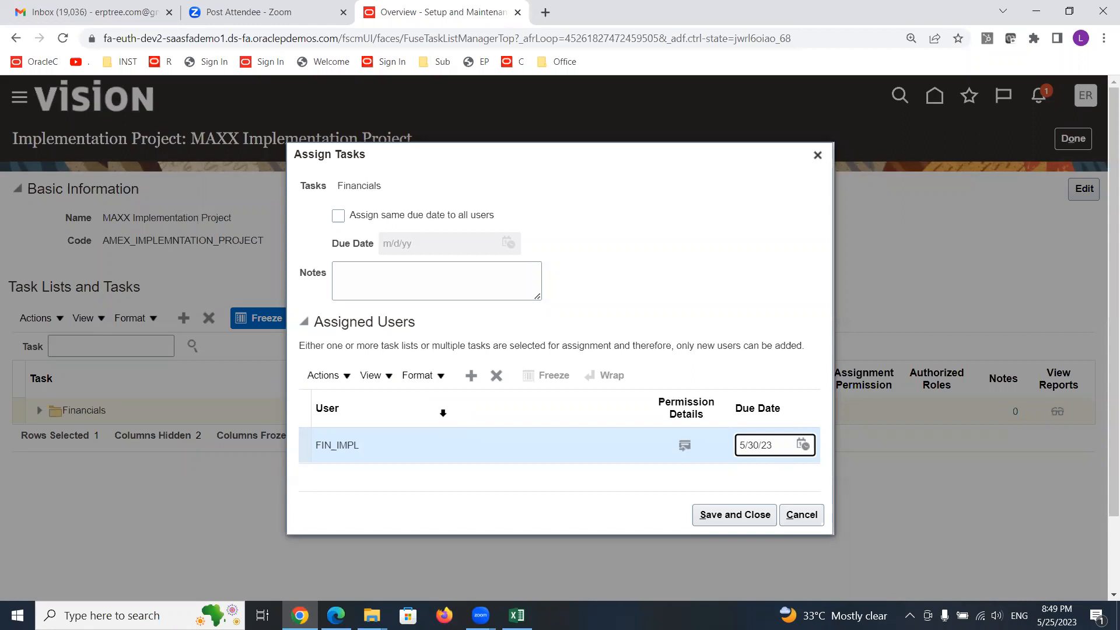
pyautogui.click(727, 515)
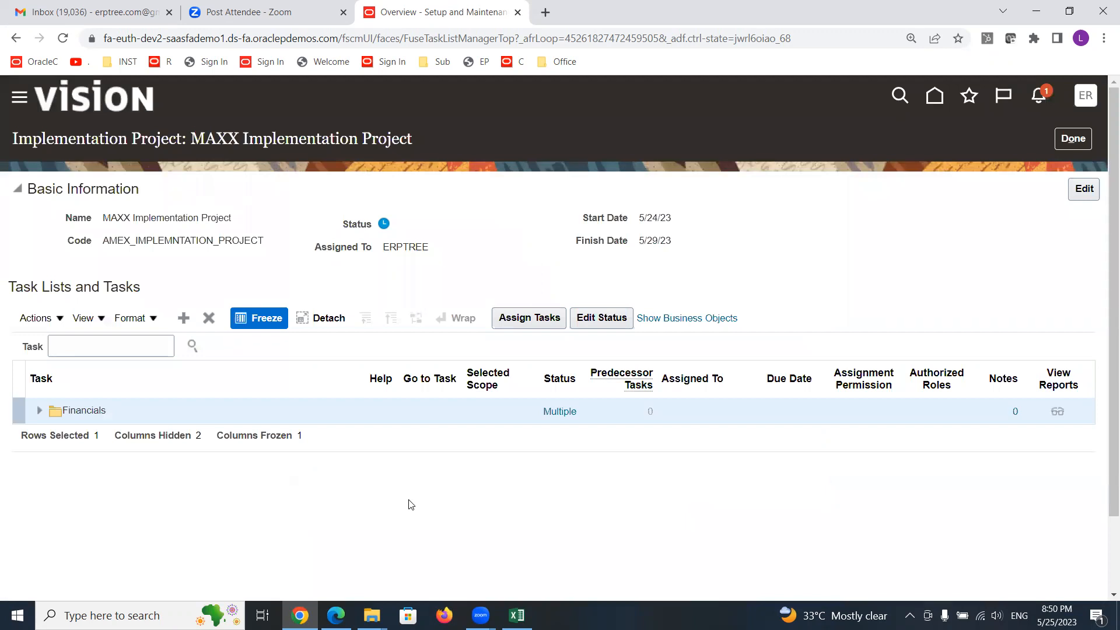
# - Expand Financials and add user AAA to Define Invoicing and Payments Configuration's assignment via a User ID search for A
pyautogui.click(39, 411)
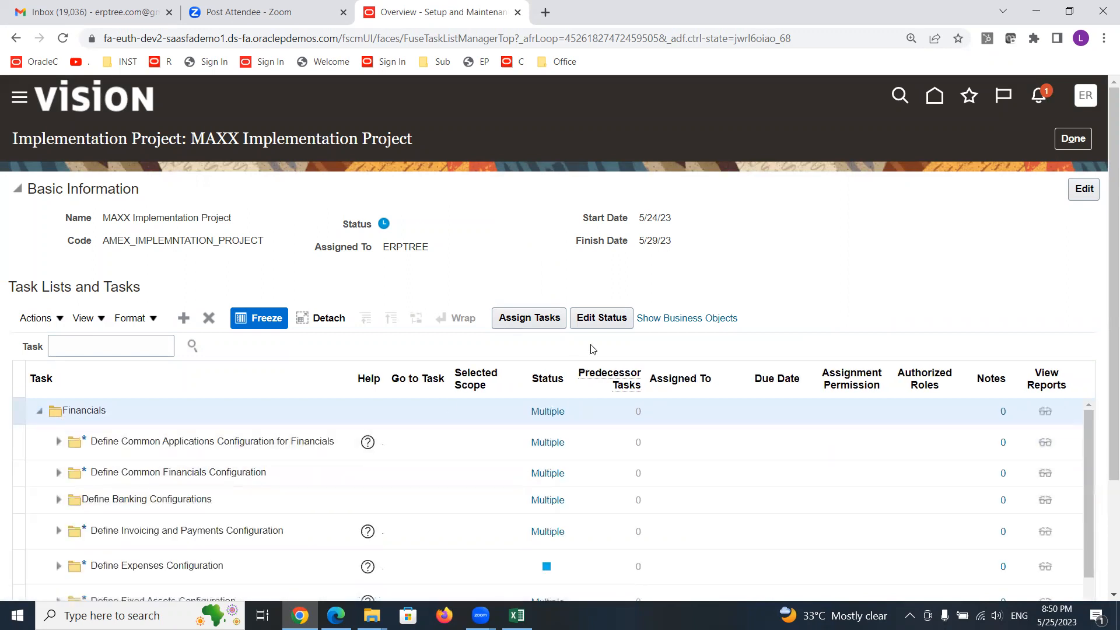
pyautogui.scroll(-1, 605, 391)
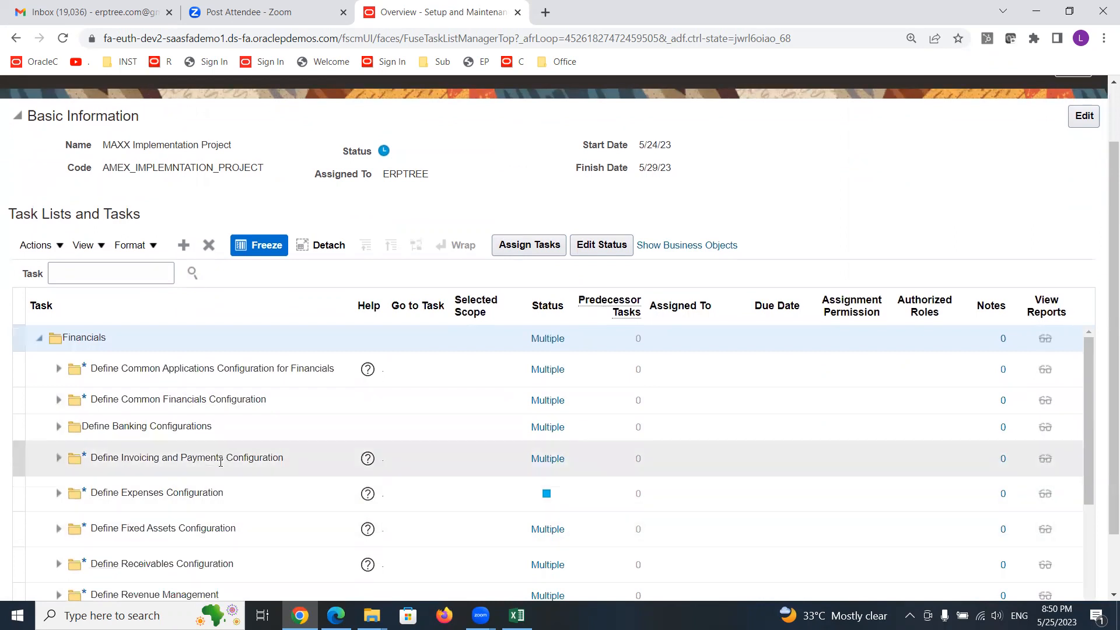
pyautogui.click(148, 458)
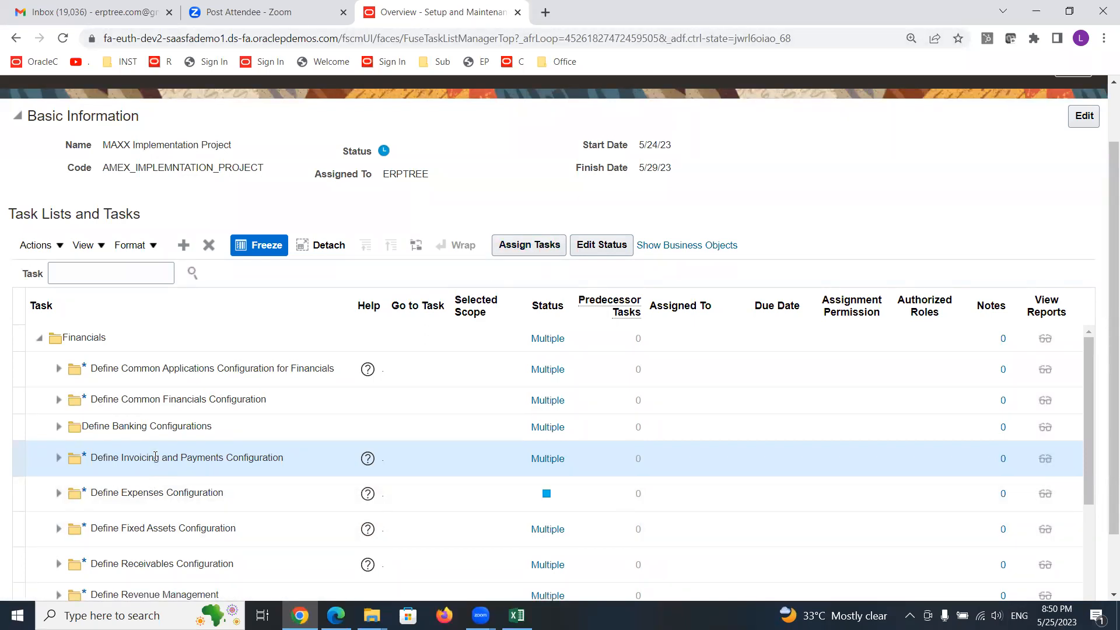
pyautogui.click(519, 245)
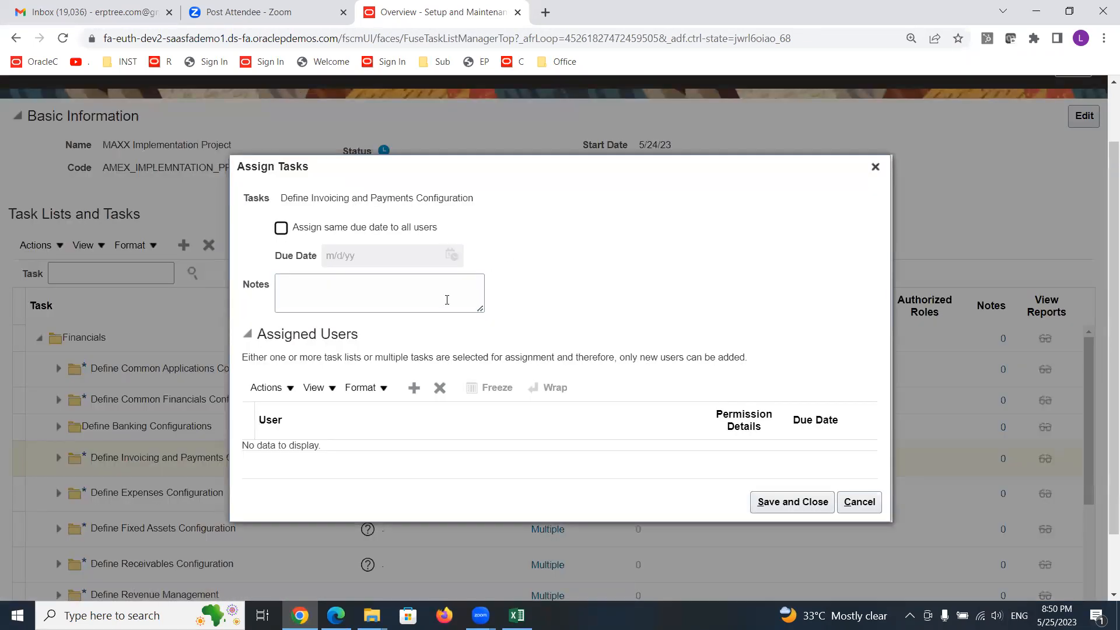
pyautogui.click(413, 388)
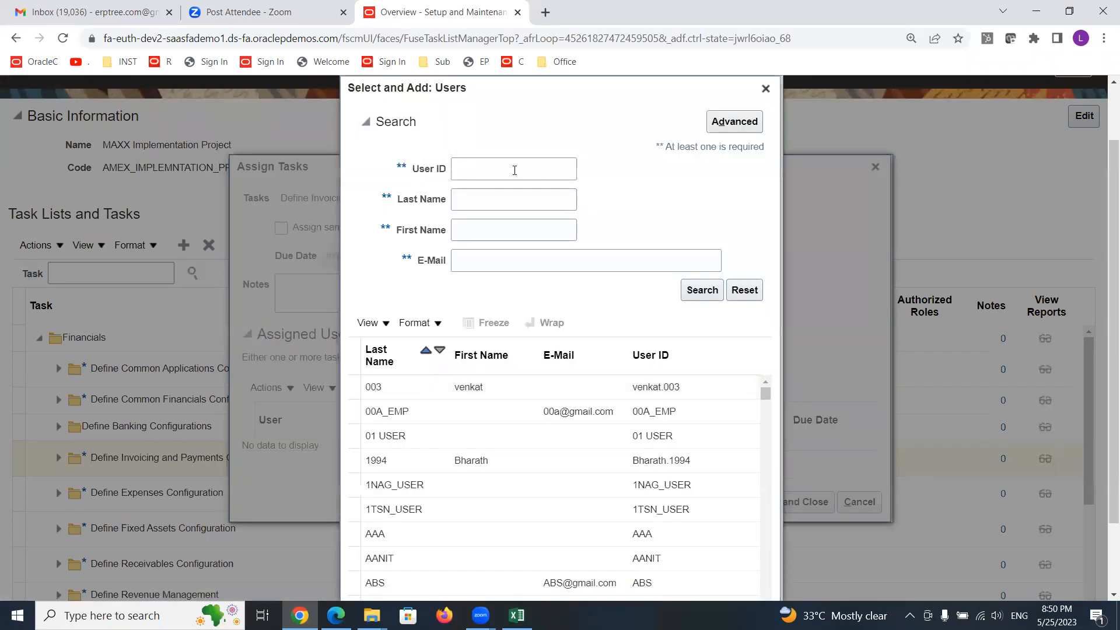
pyautogui.click(514, 170)
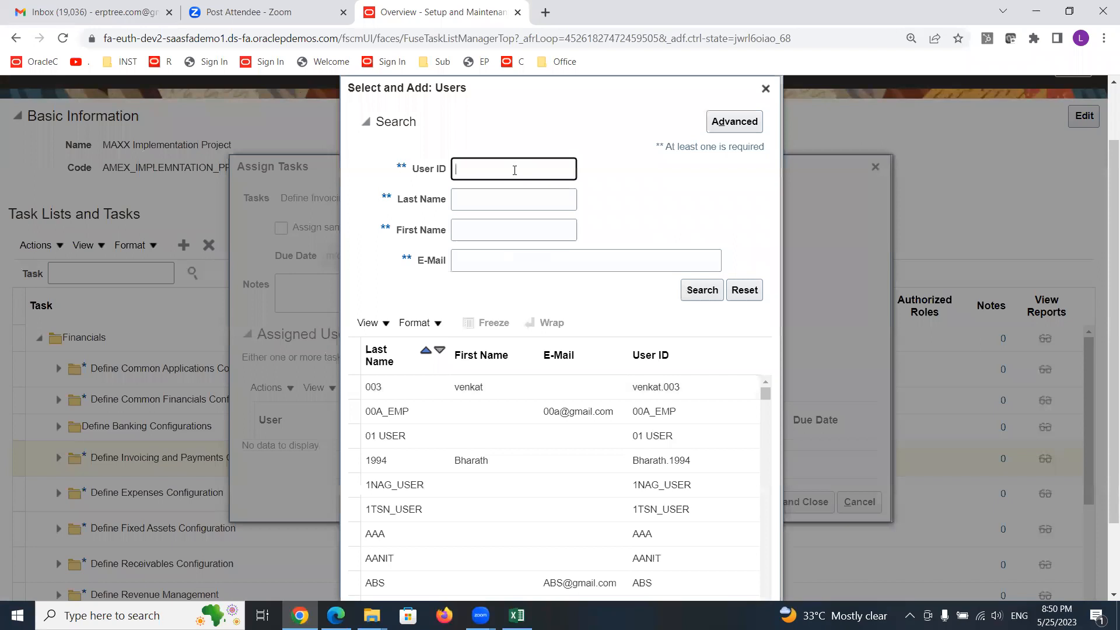
pyautogui.write('A')
pyautogui.click(697, 288)
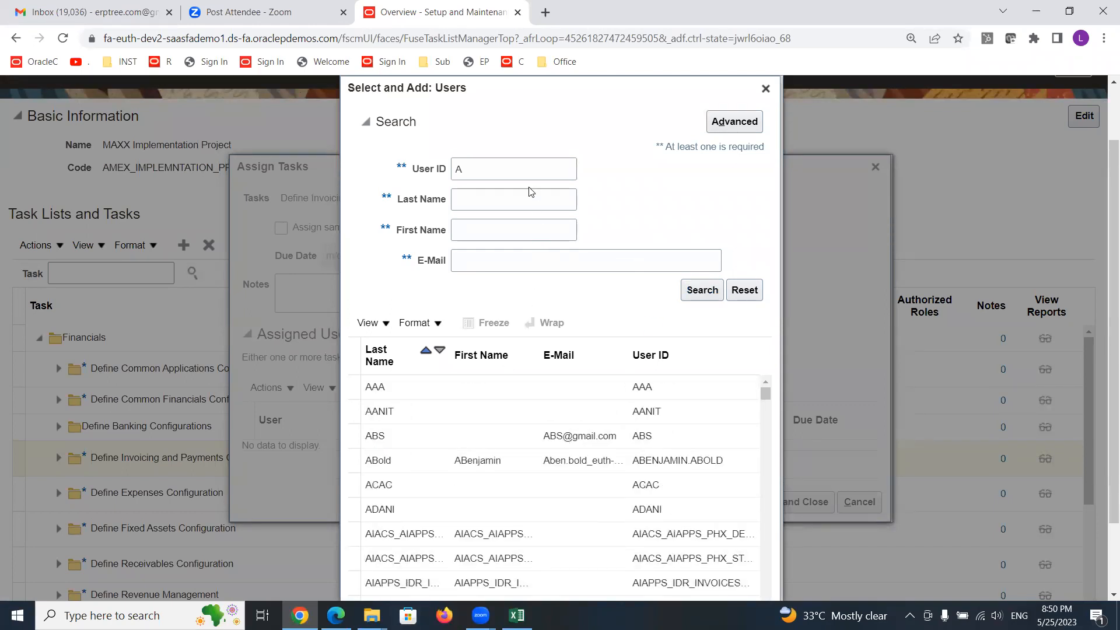
pyautogui.click(393, 390)
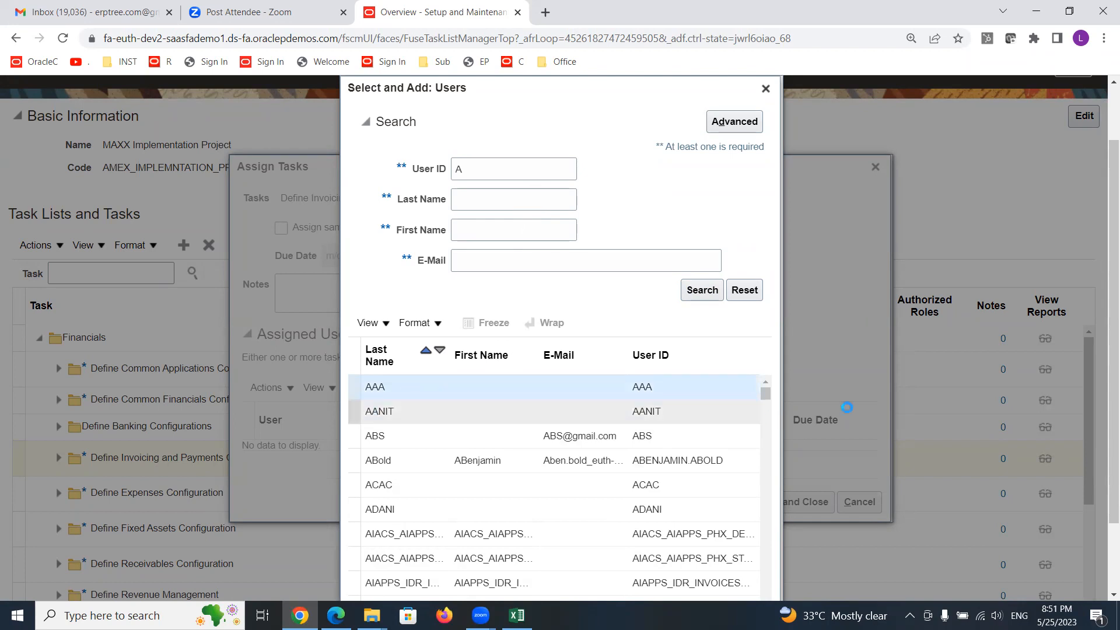
pyautogui.scroll(-2, 939, 310)
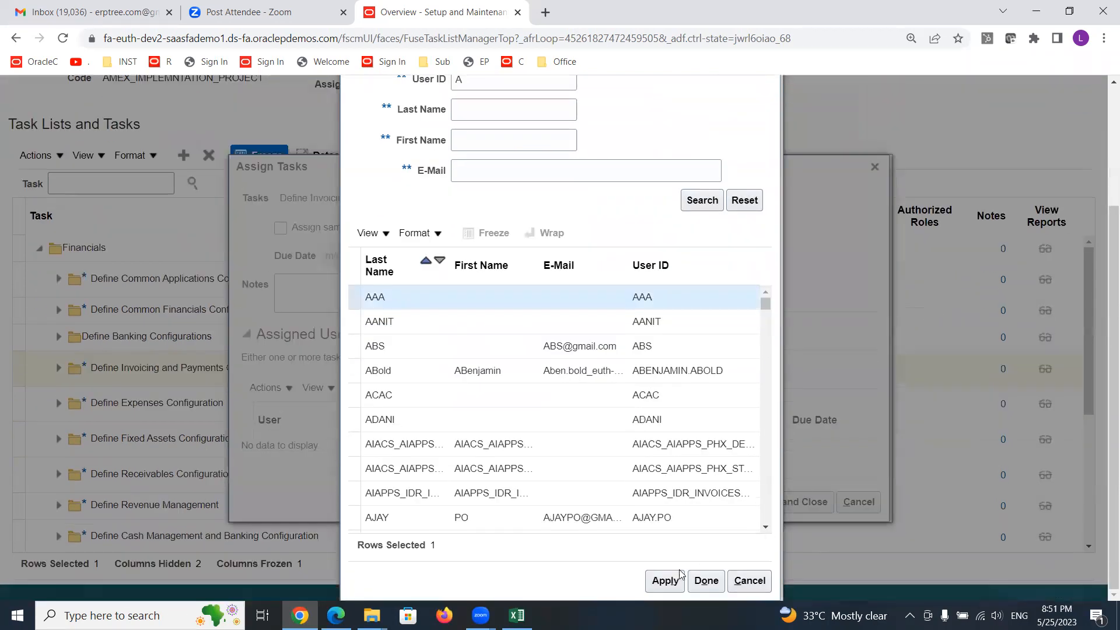
pyautogui.click(661, 582)
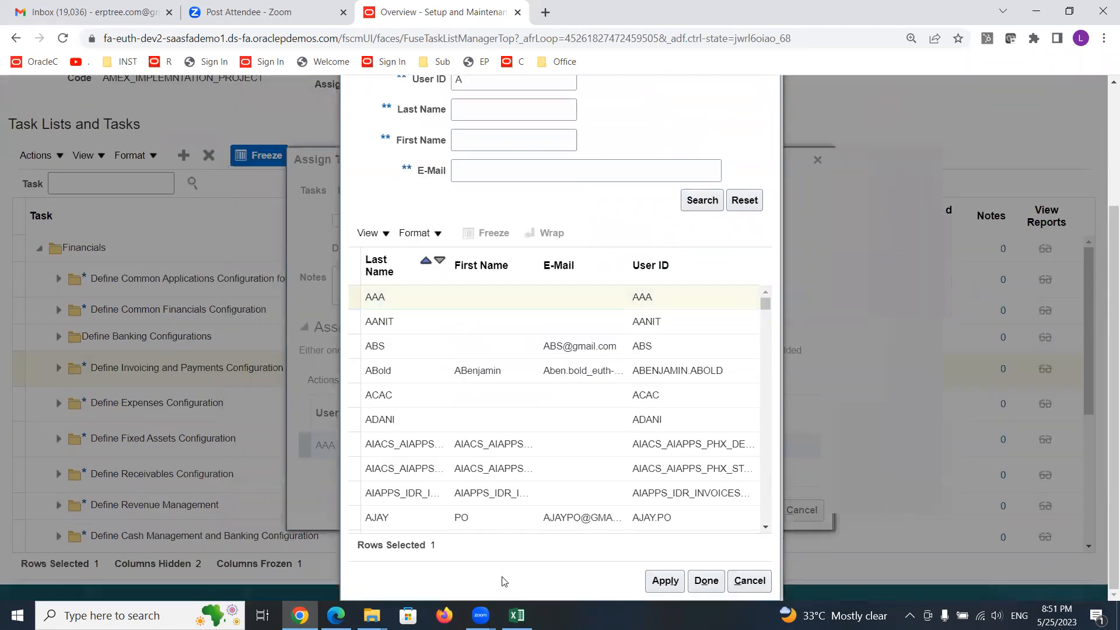
pyautogui.click(703, 581)
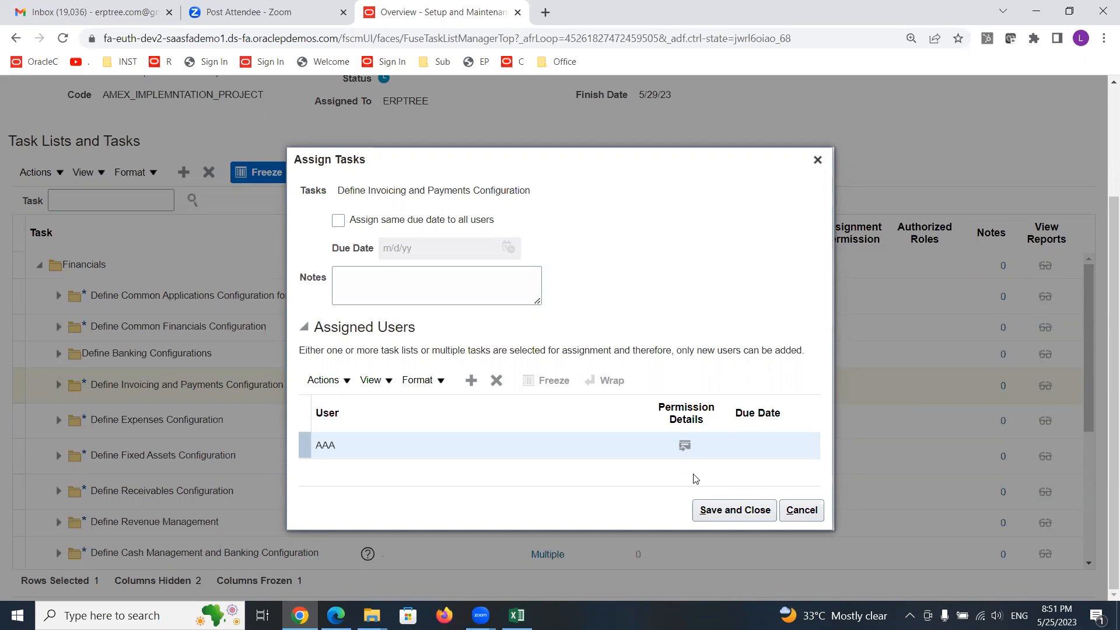
# - Set AAA's due date to 5/26/23 and save the Define Invoicing and Payments Configuration assignment
pyautogui.click(769, 446)
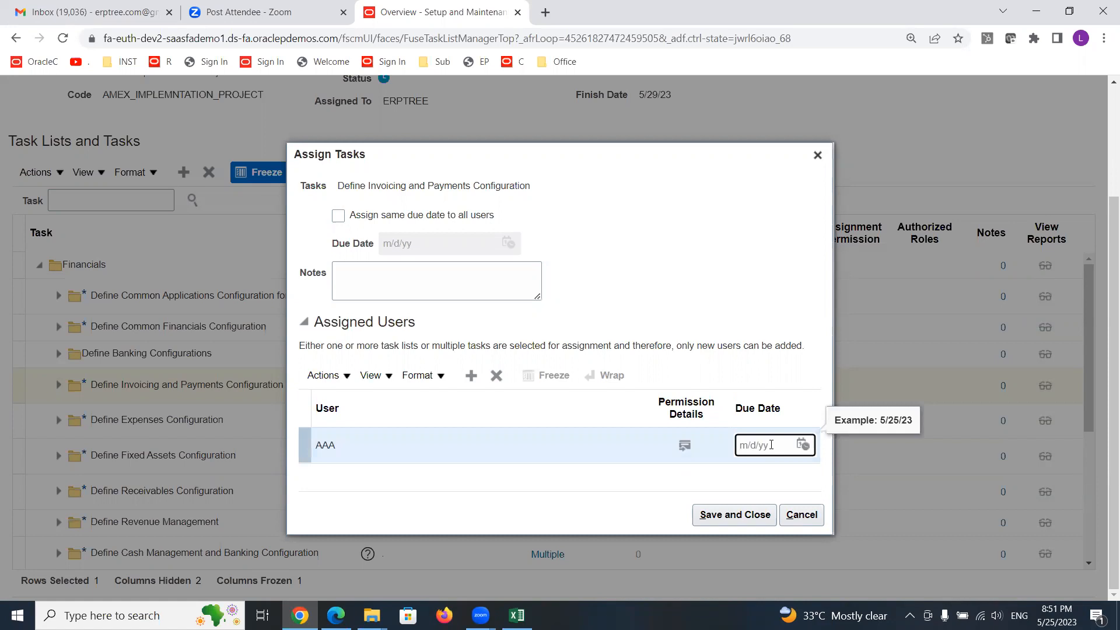
pyautogui.click(803, 446)
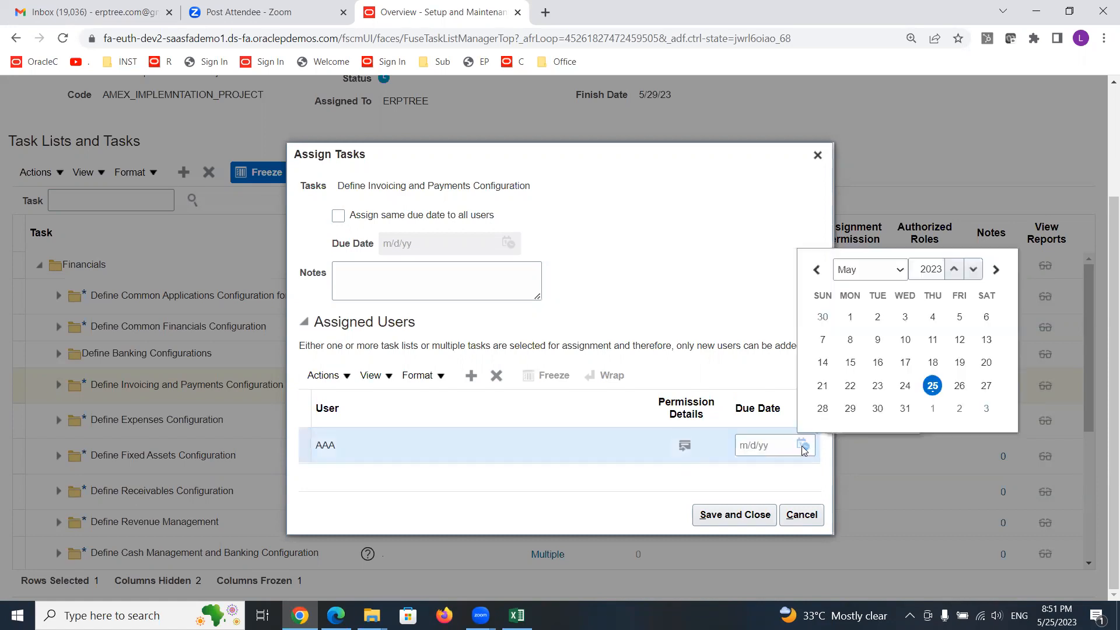
pyautogui.click(959, 386)
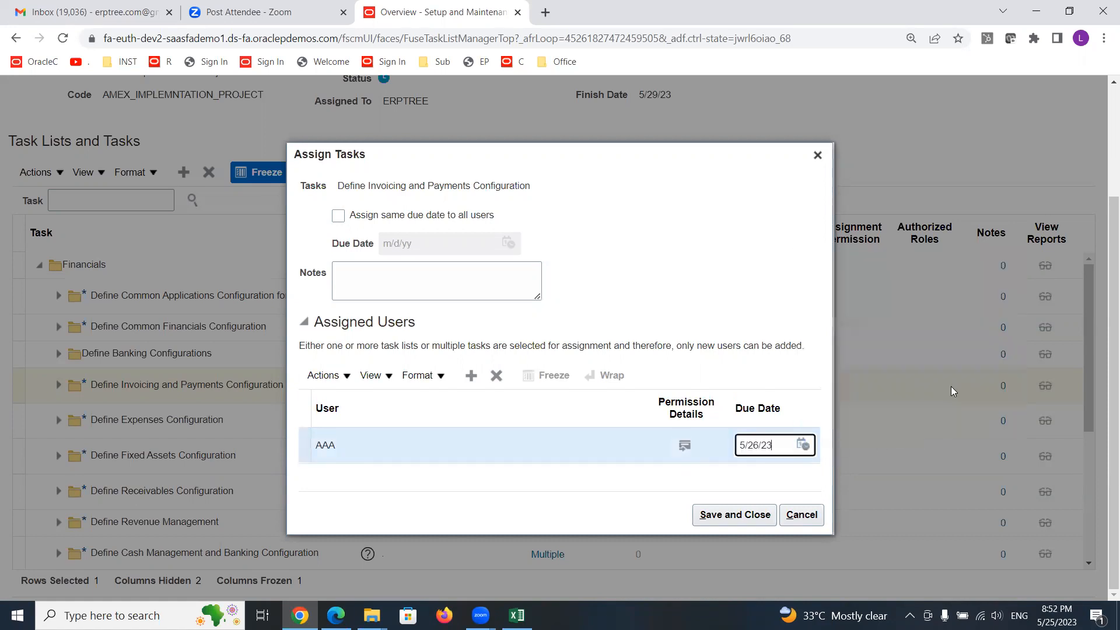
pyautogui.click(735, 524)
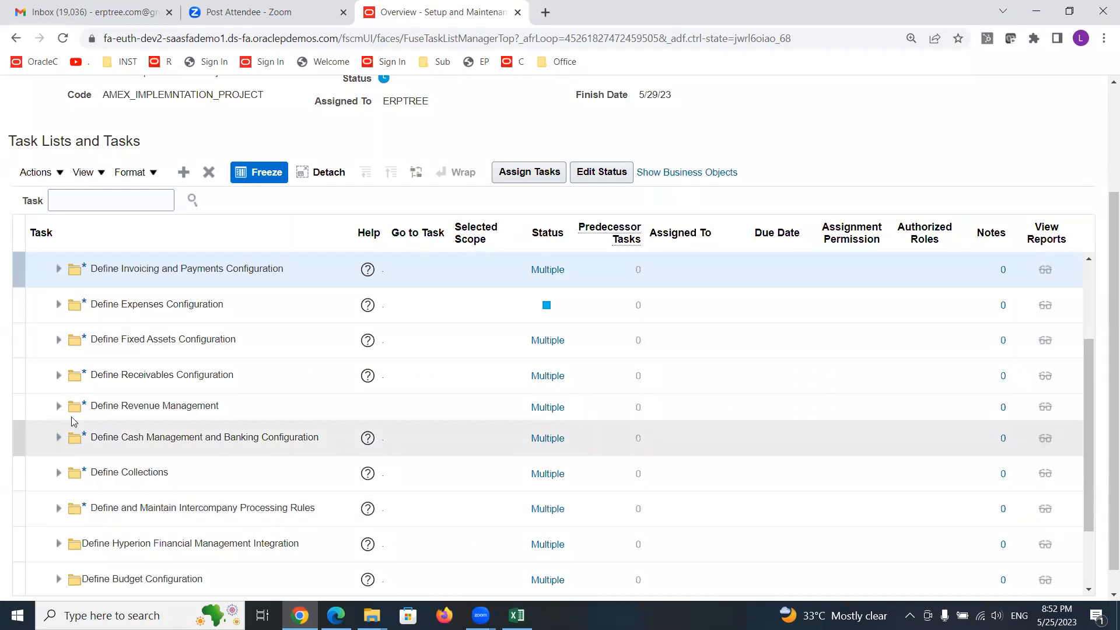
# - Expand Define Invoicing and Payments Configuration to review its subtasks' assignees and due dates
pyautogui.scroll(2, 71, 334)
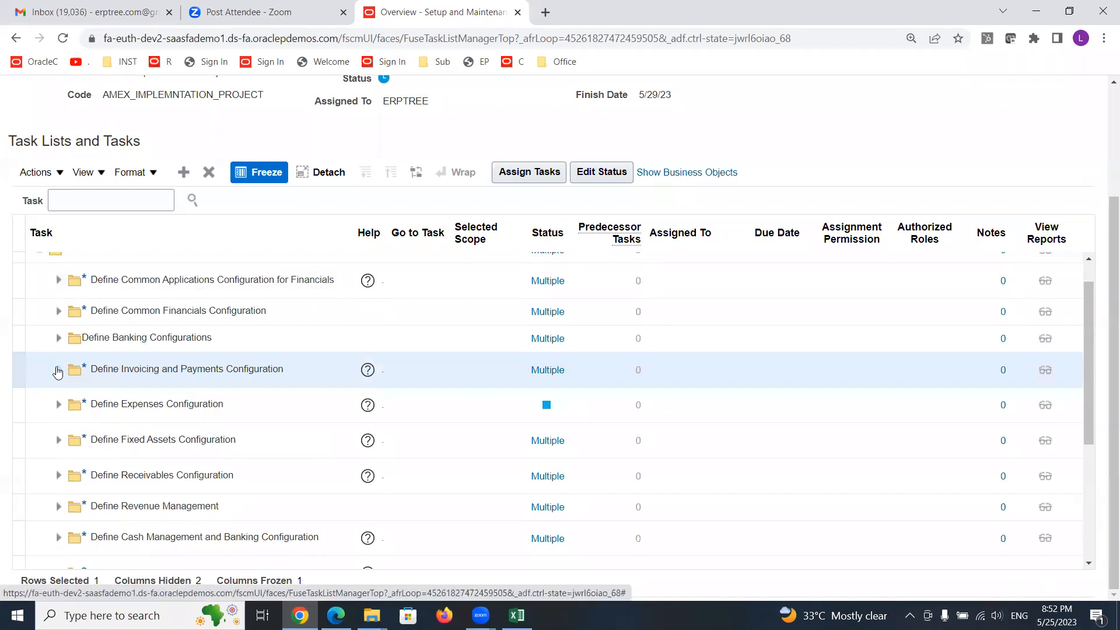
pyautogui.click(57, 371)
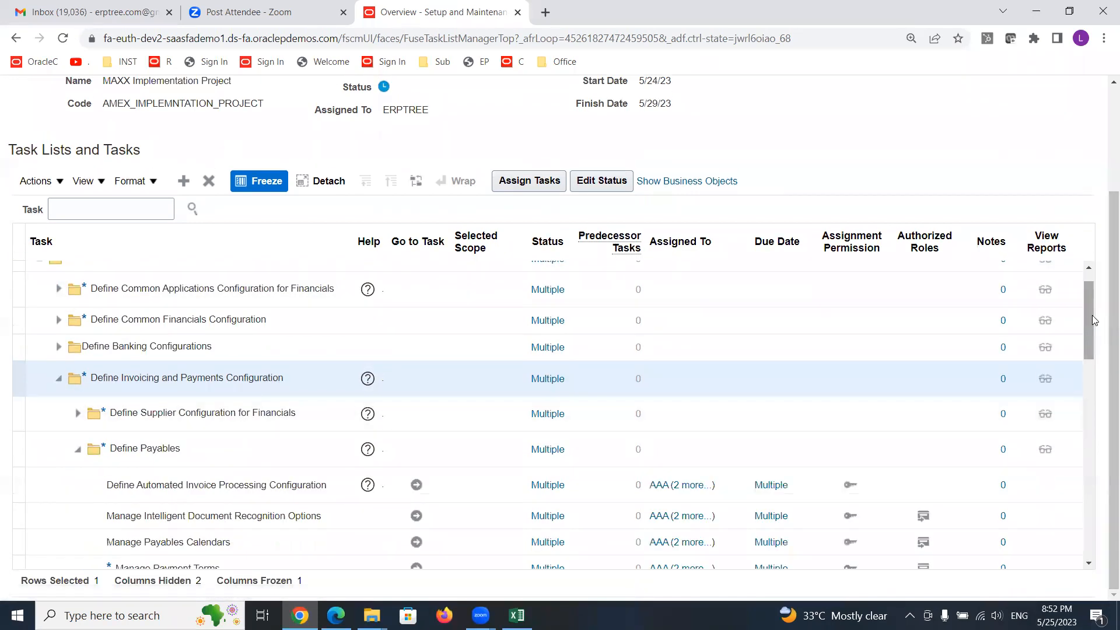
pyautogui.moveTo(1091, 334); pyautogui.dragTo(1097, 363)
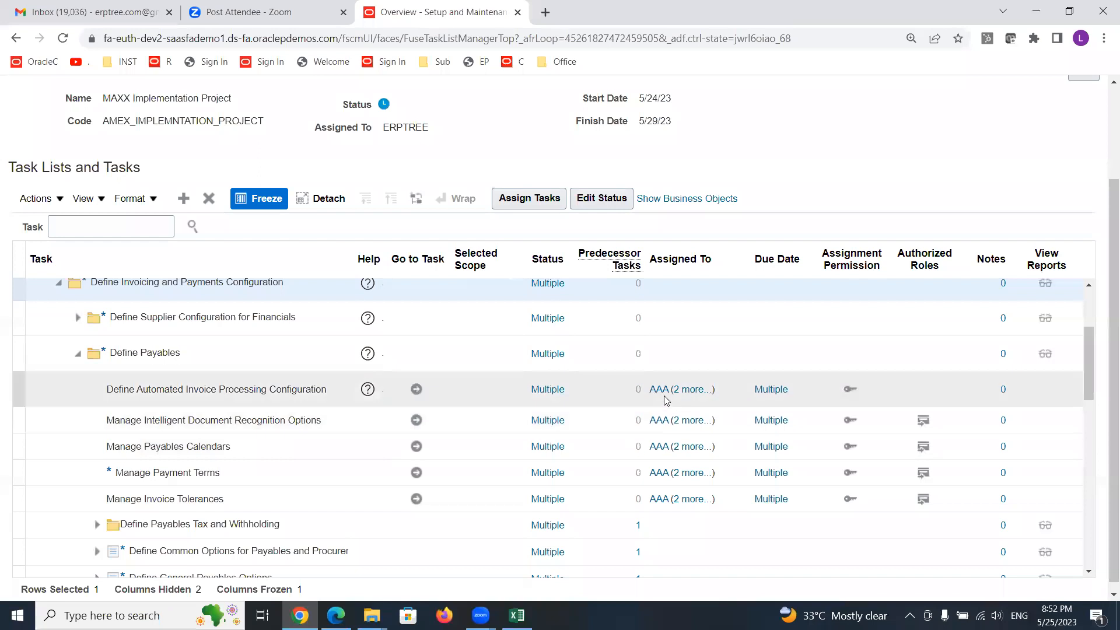
pyautogui.moveTo(659, 395)
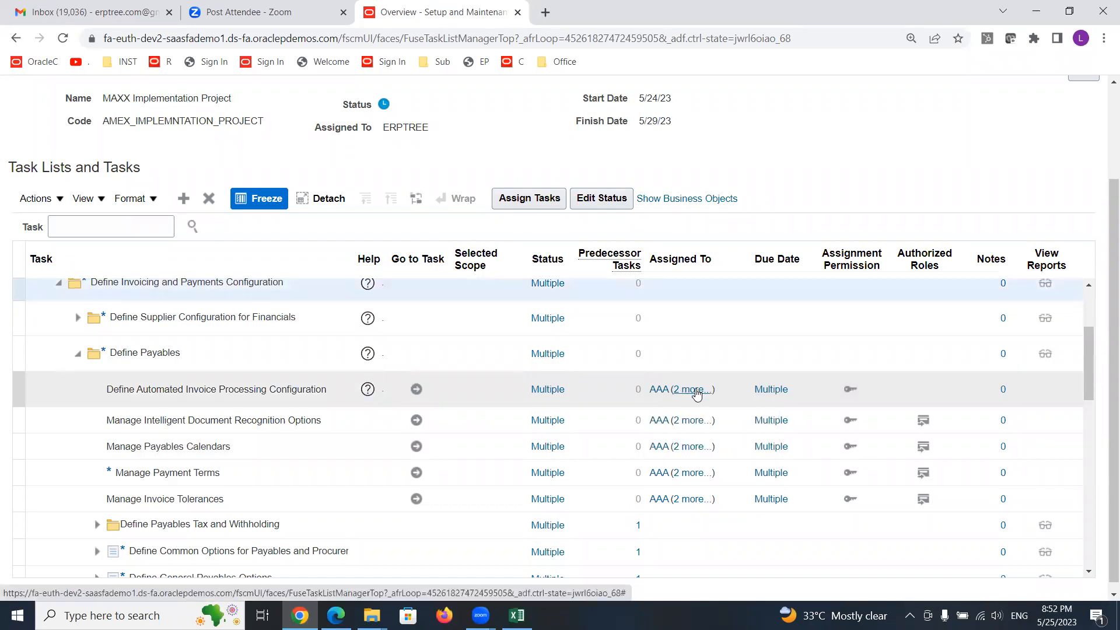
# - Collapse the Define Invoicing and Payments Configuration and Financials task lists and return to the Implementation Projects overview
pyautogui.moveTo(697, 395)
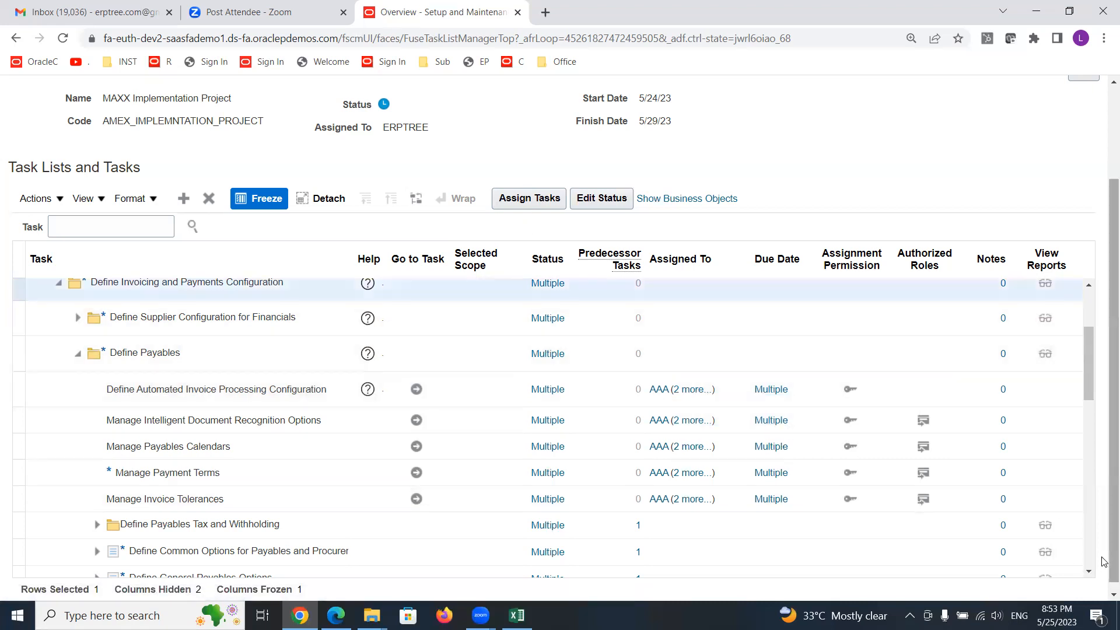
pyautogui.click(1089, 285)
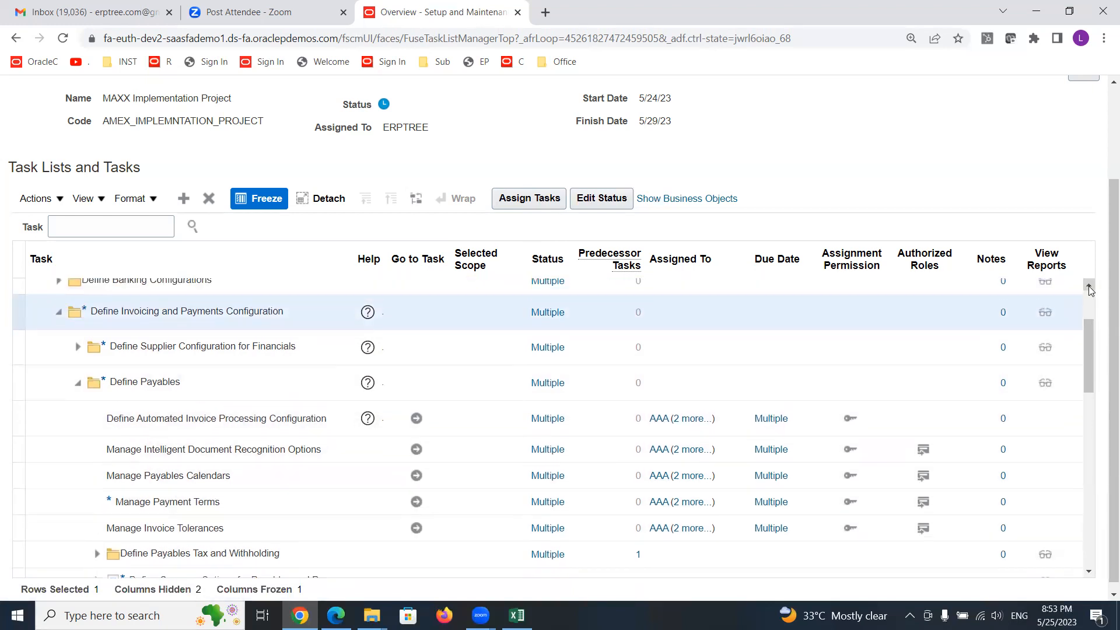
pyautogui.click(1088, 286)
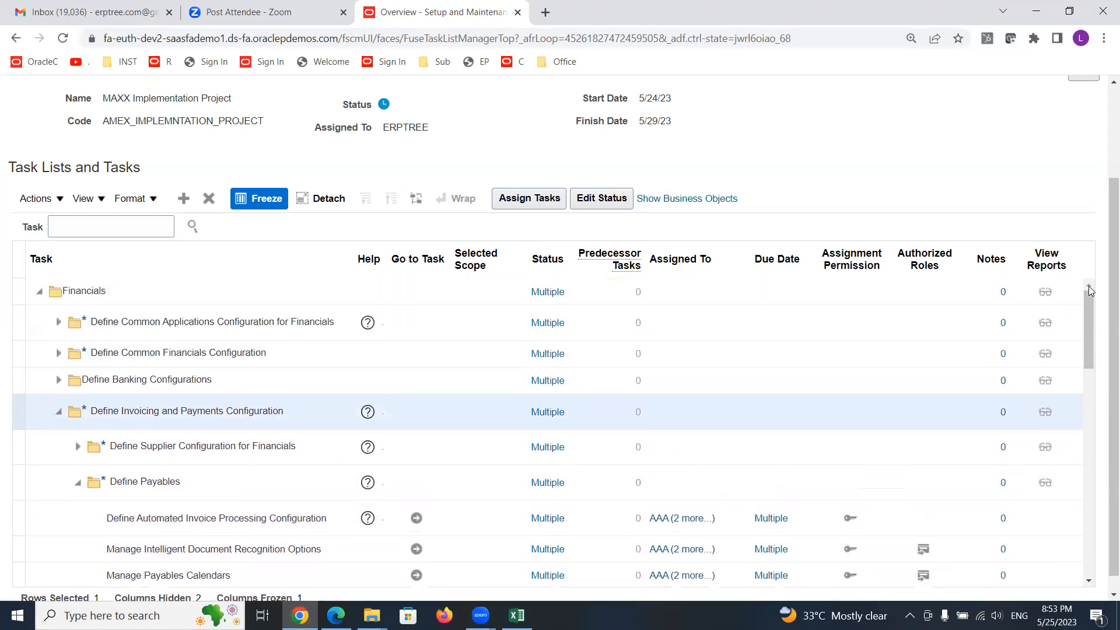
pyautogui.click(59, 416)
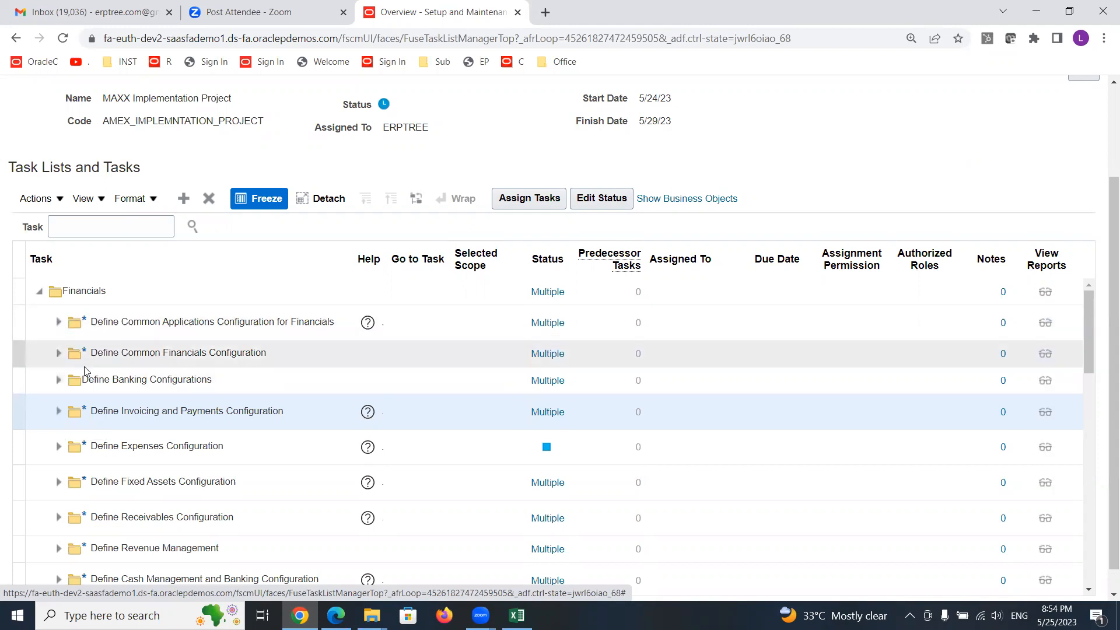
pyautogui.click(39, 291)
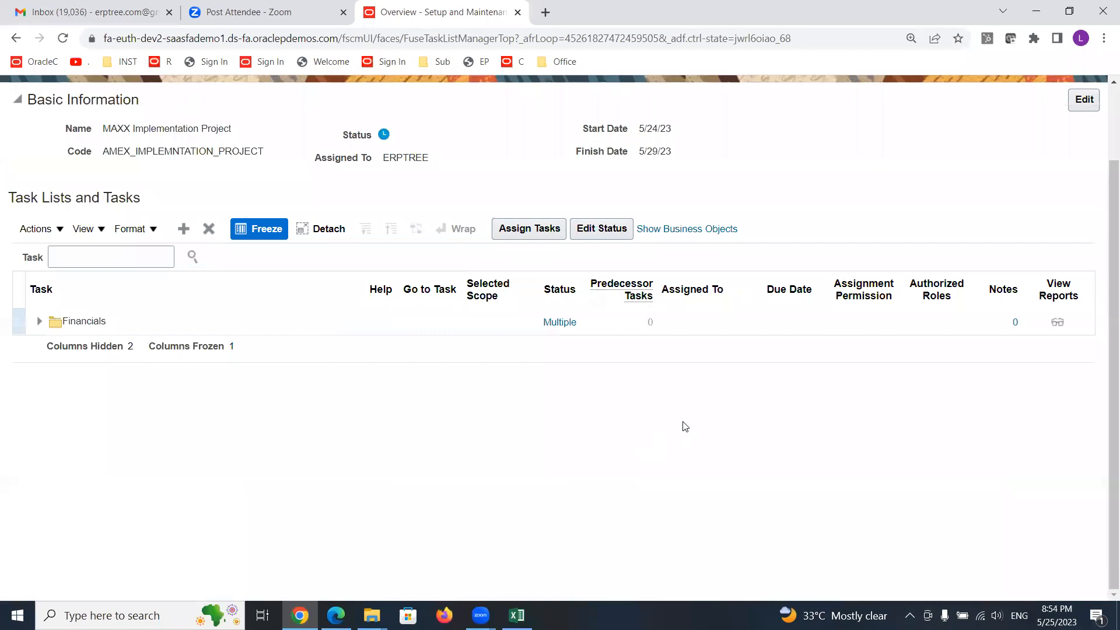
pyautogui.scroll(2, 673, 413)
pyautogui.click(1073, 138)
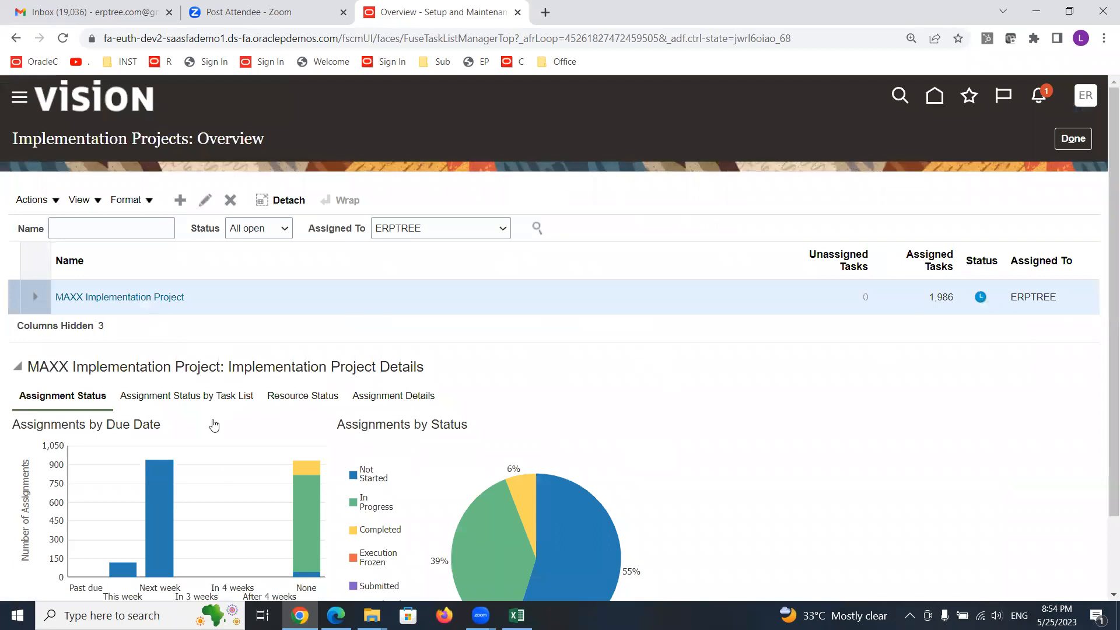
# - Examine the Assignment Status charts by due date and by status for the MAXX Implementation Project
pyautogui.scroll(-2, 650, 430)
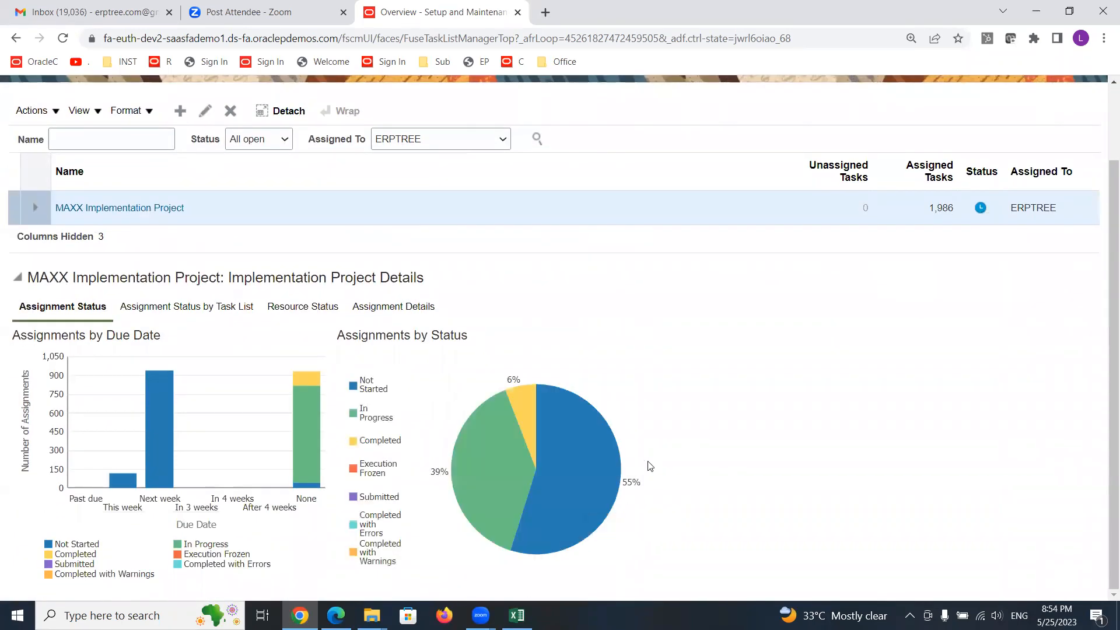
pyautogui.moveTo(474, 502)
pyautogui.moveTo(434, 477)
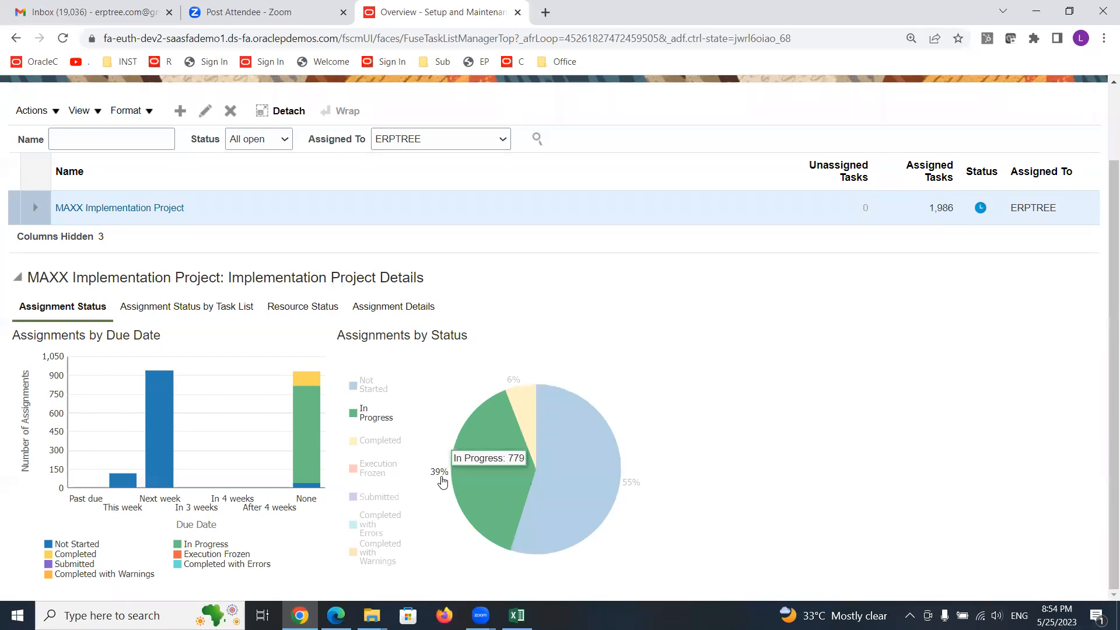
pyautogui.moveTo(525, 412)
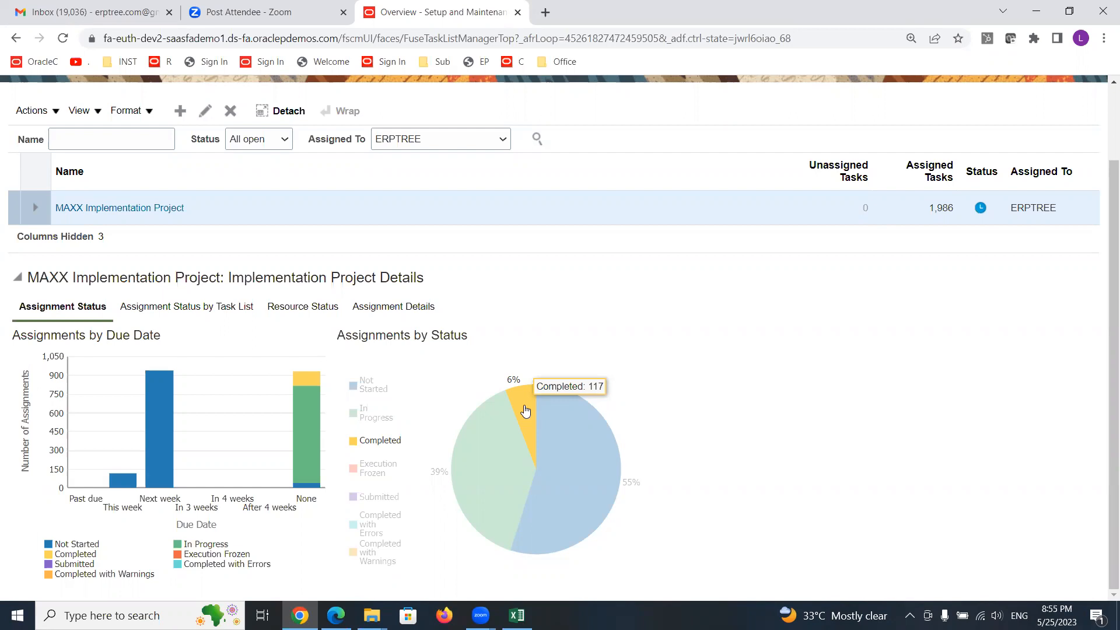
pyautogui.moveTo(581, 449)
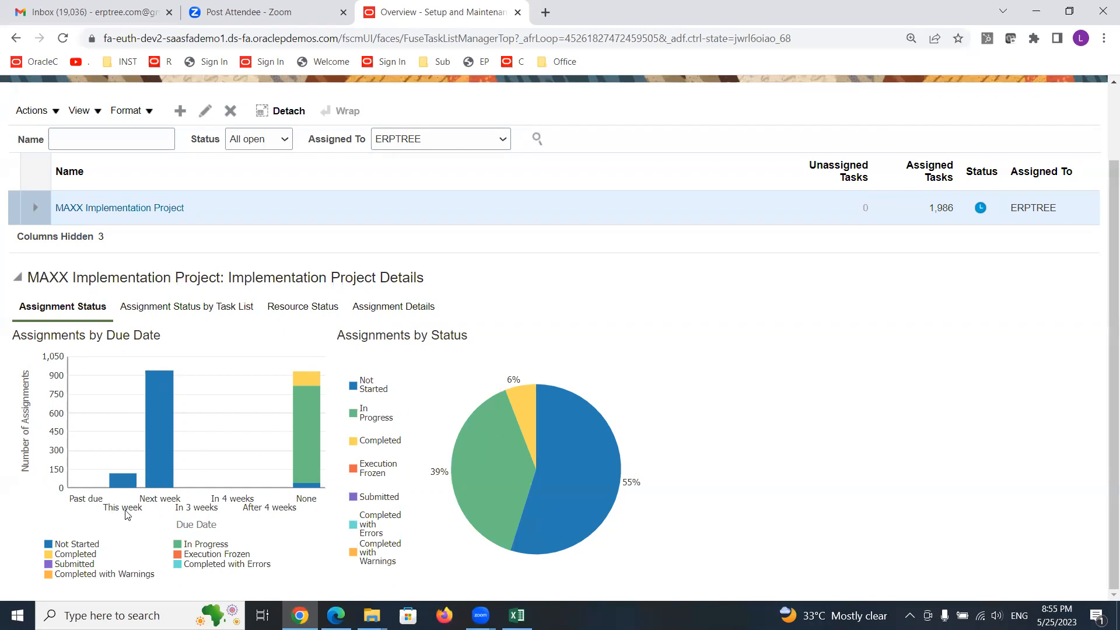
pyautogui.moveTo(122, 484)
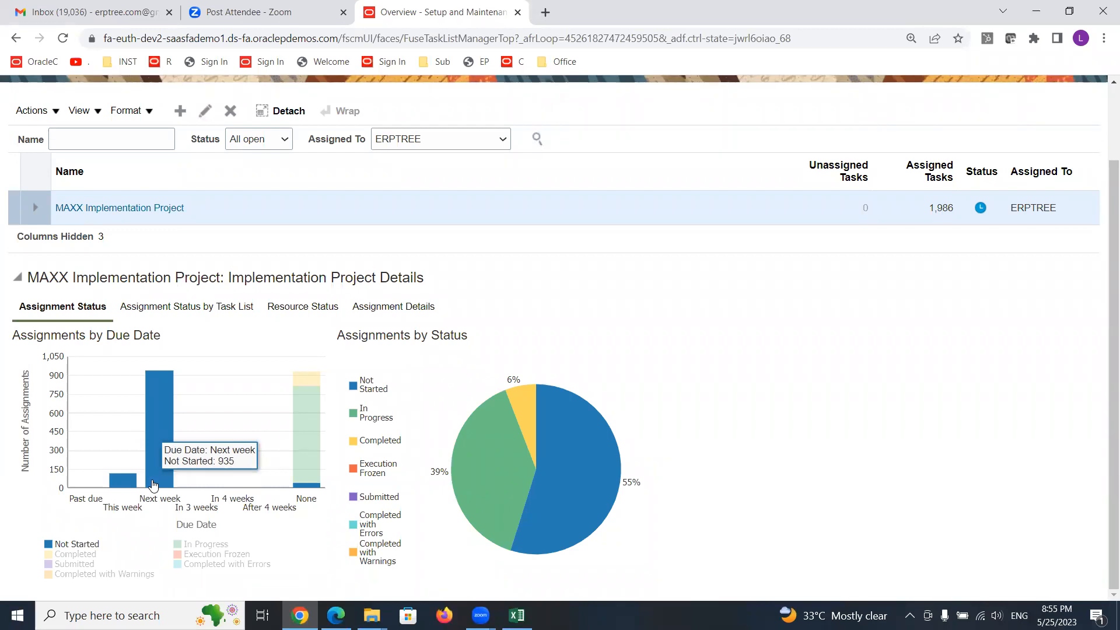
pyautogui.moveTo(307, 434)
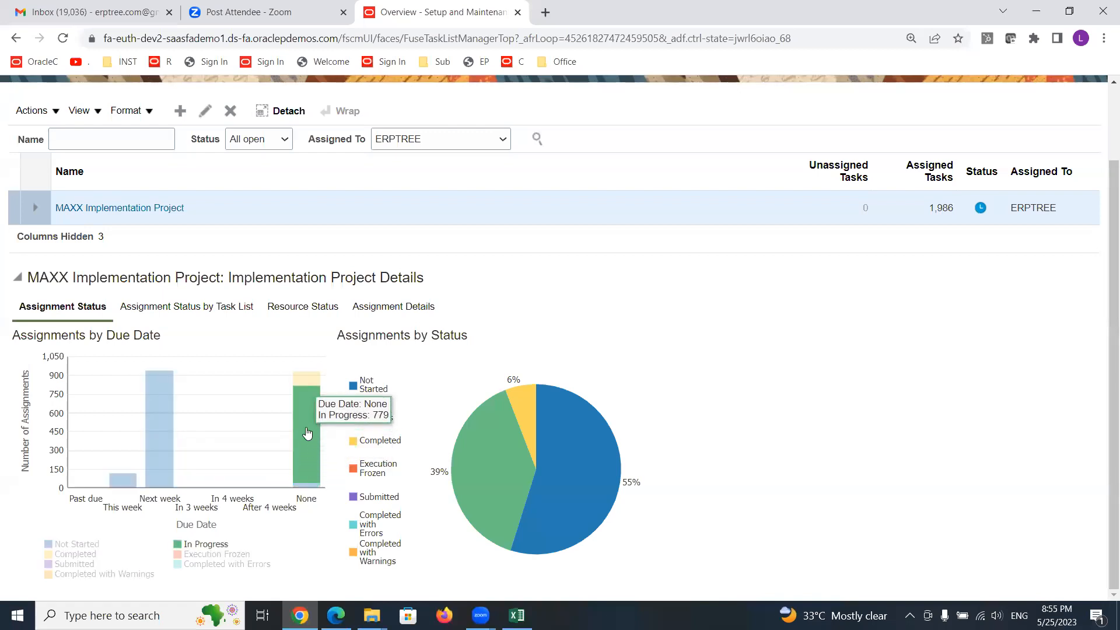
pyautogui.moveTo(302, 380)
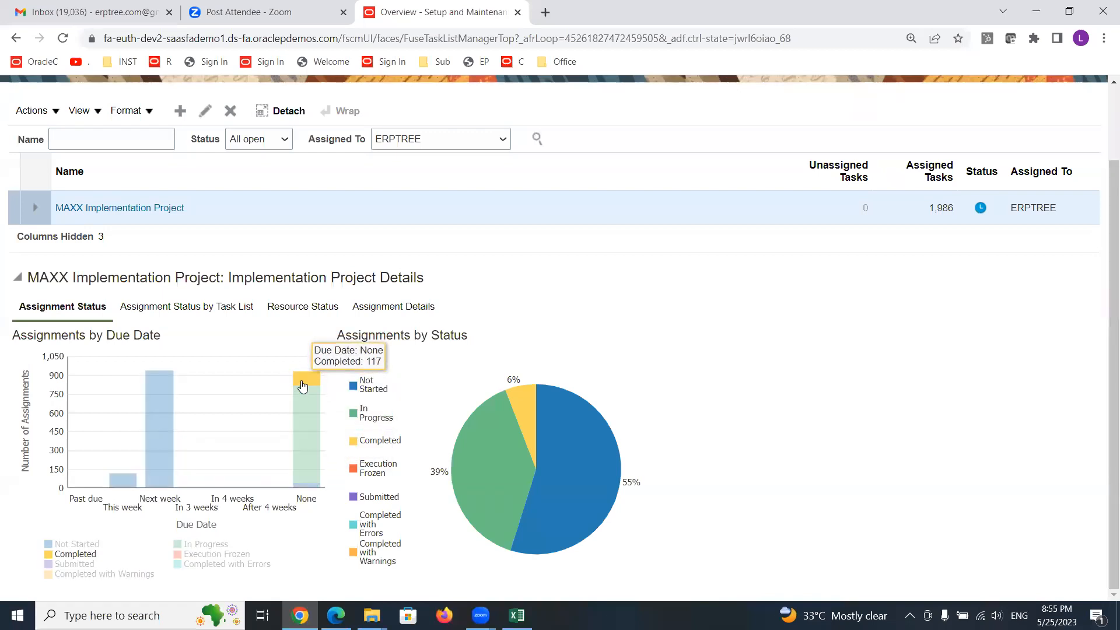
pyautogui.moveTo(303, 486)
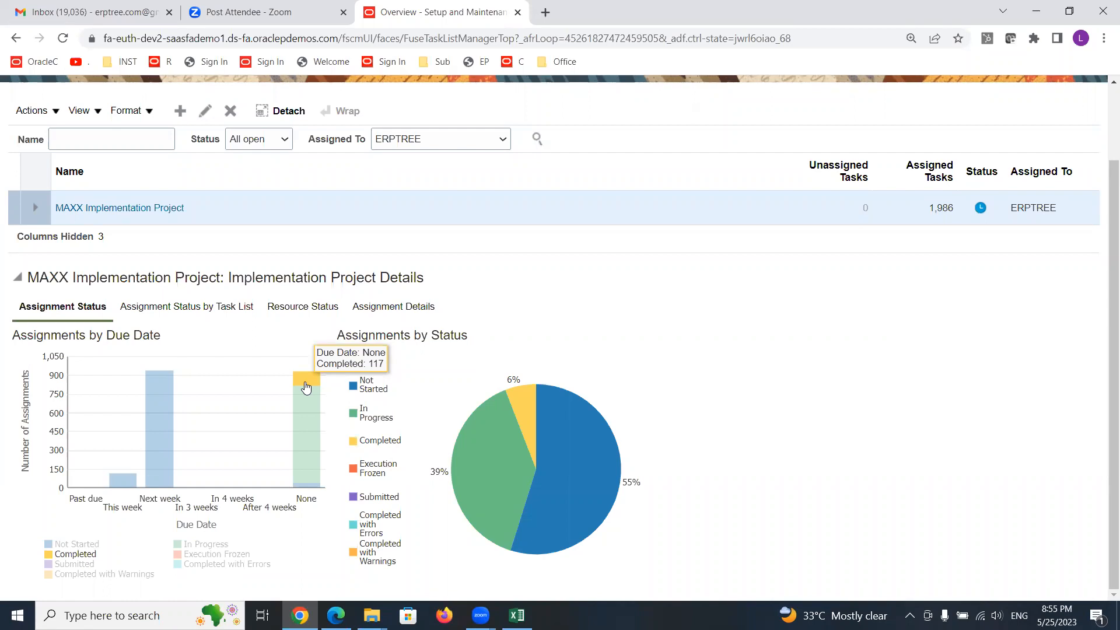
pyautogui.moveTo(306, 411)
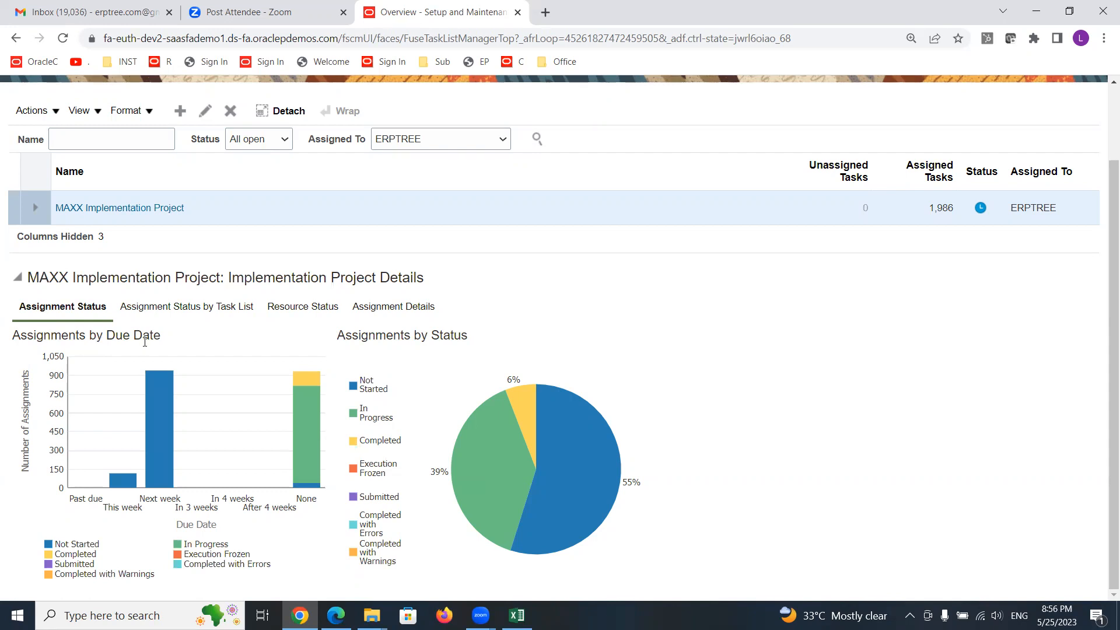
pyautogui.moveTo(500, 447)
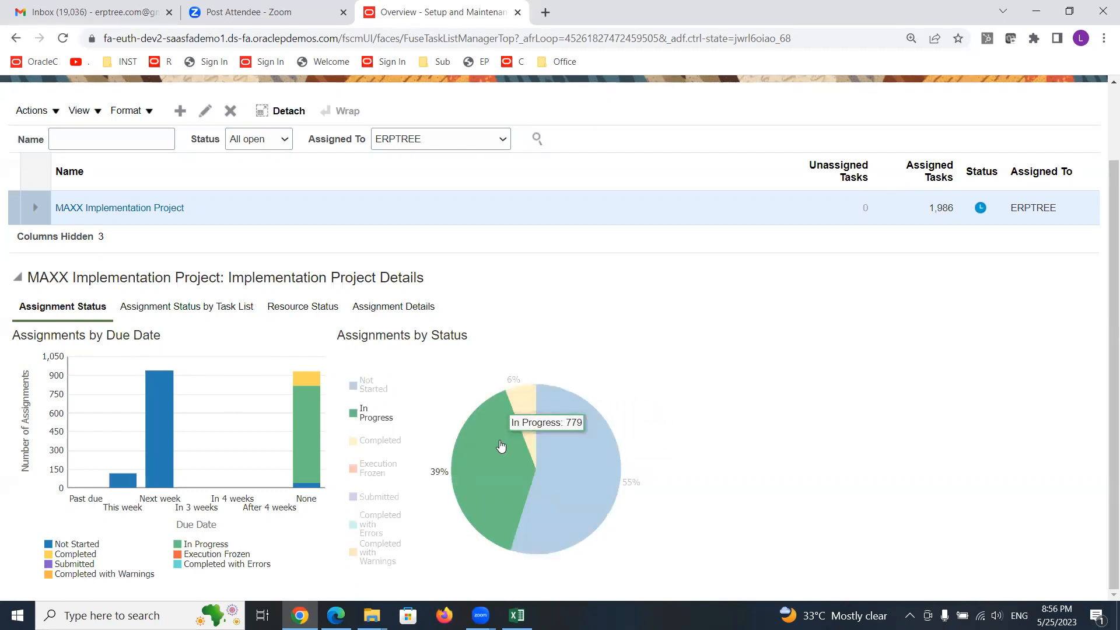
pyautogui.moveTo(519, 411)
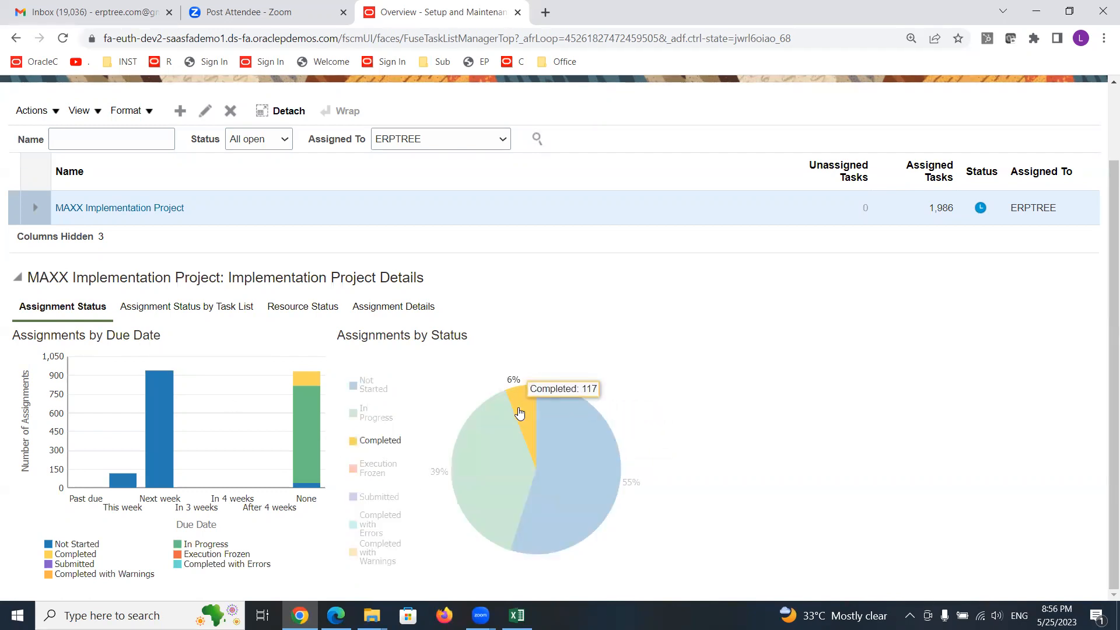
pyautogui.moveTo(571, 501)
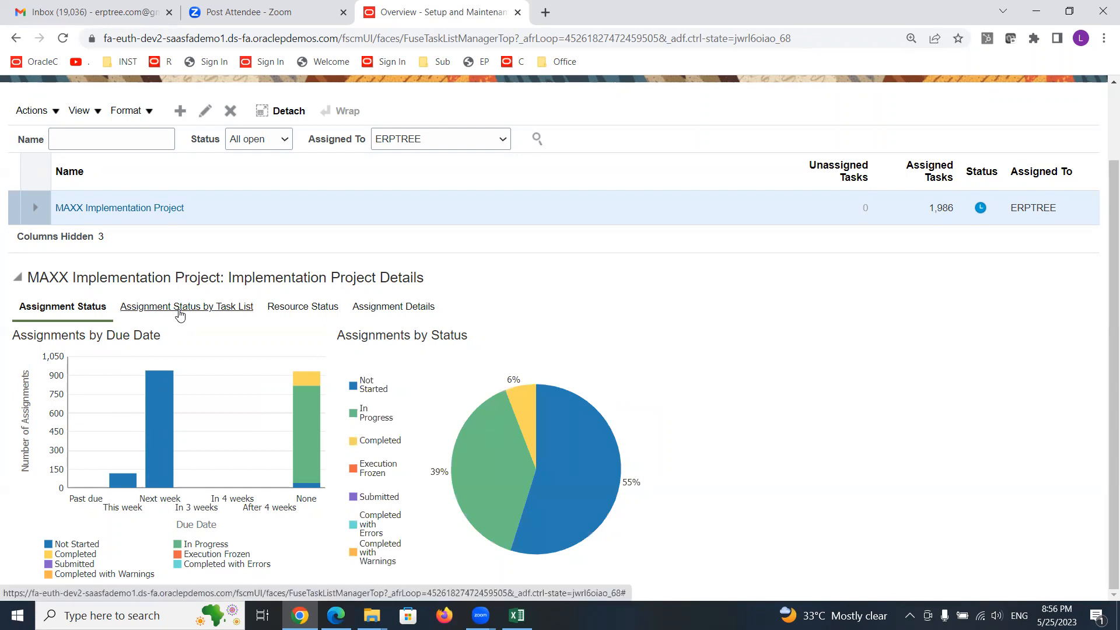
# - Review the assignment status of each Financials task list in the Assignment Status by Task List chart
pyautogui.click(179, 307)
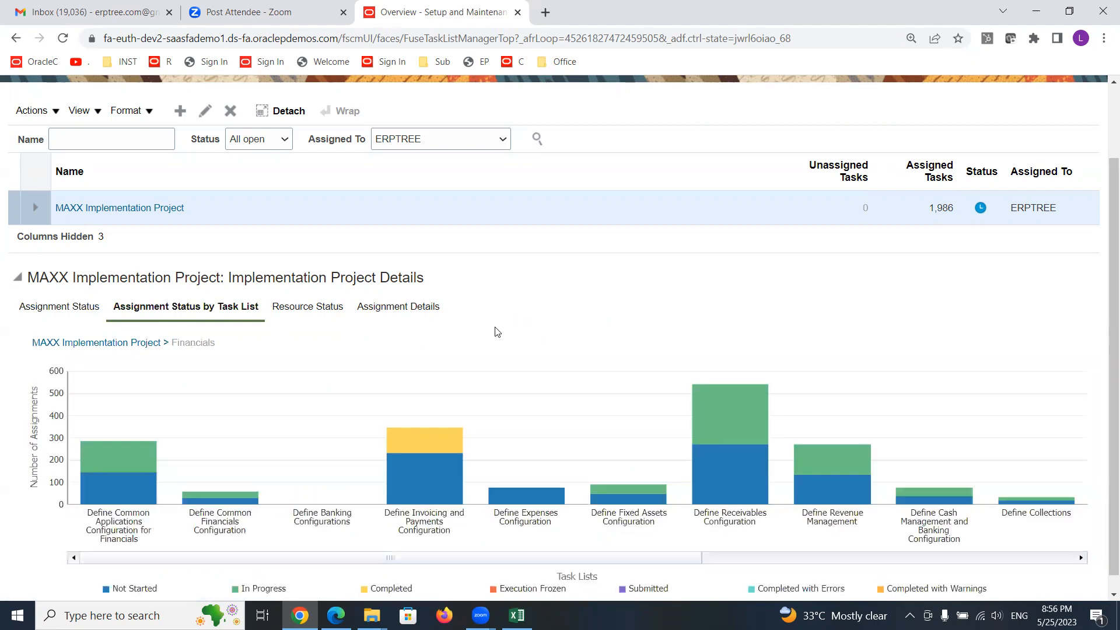
pyautogui.scroll(-1, 497, 332)
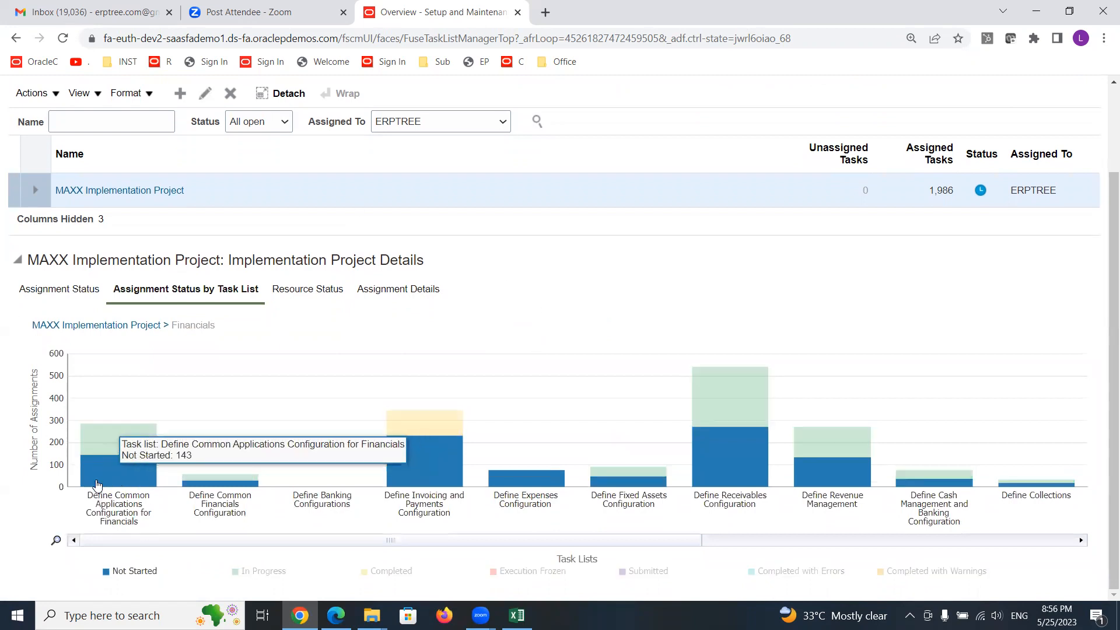
pyautogui.moveTo(120, 477)
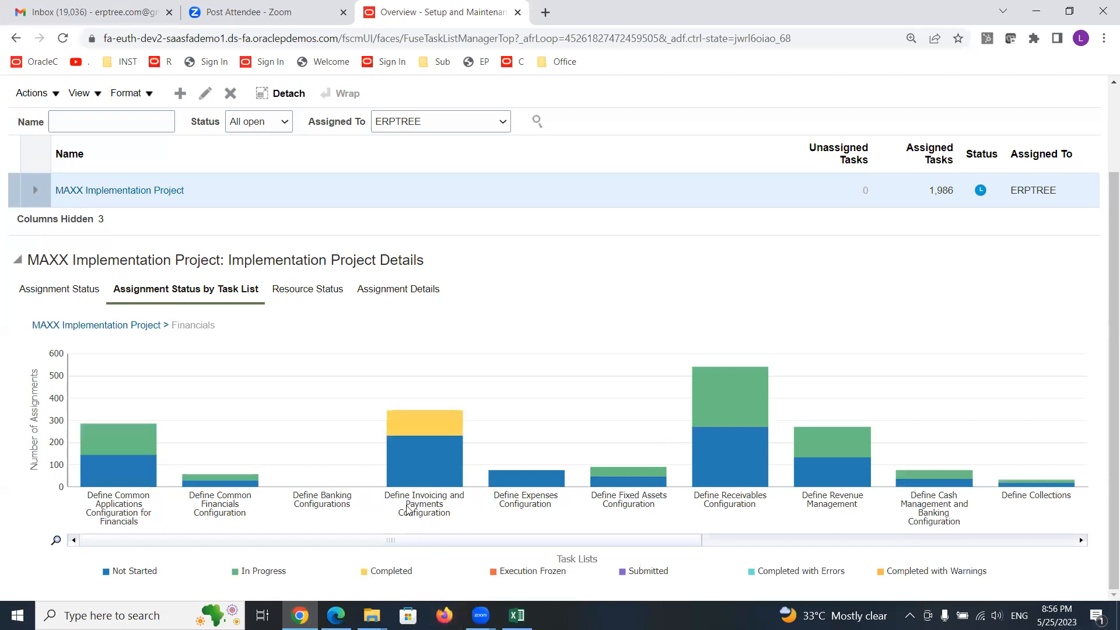
pyautogui.moveTo(402, 436)
pyautogui.moveTo(636, 488)
pyautogui.moveTo(167, 411)
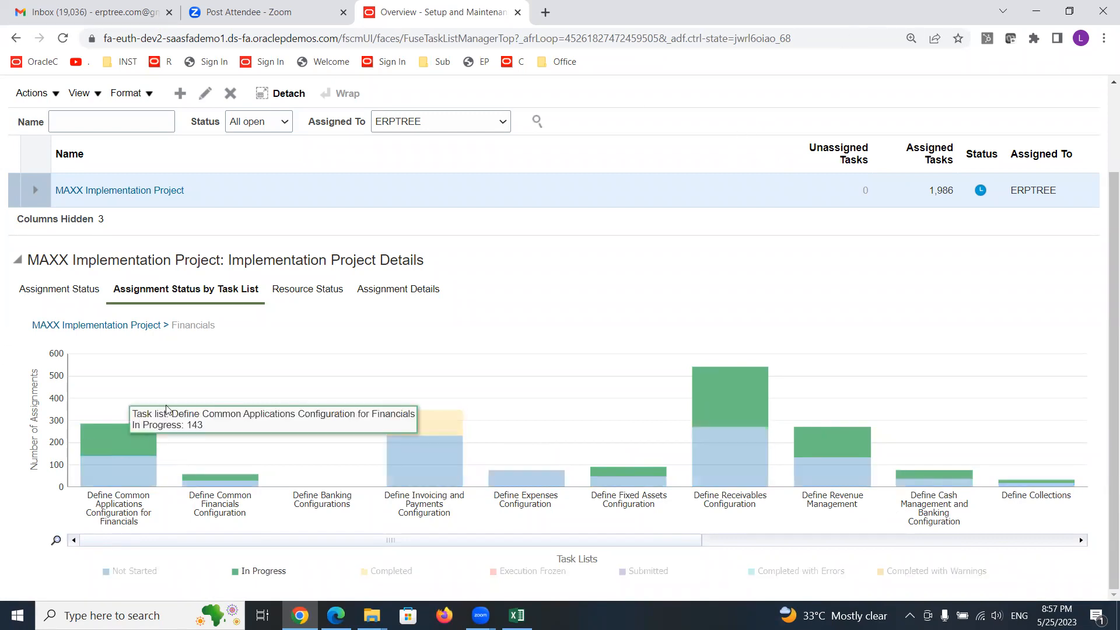
# - Open Resource Status and filter the Top 5 Task Allocations chart by due date Next week, then In 3 weeks
pyautogui.click(284, 289)
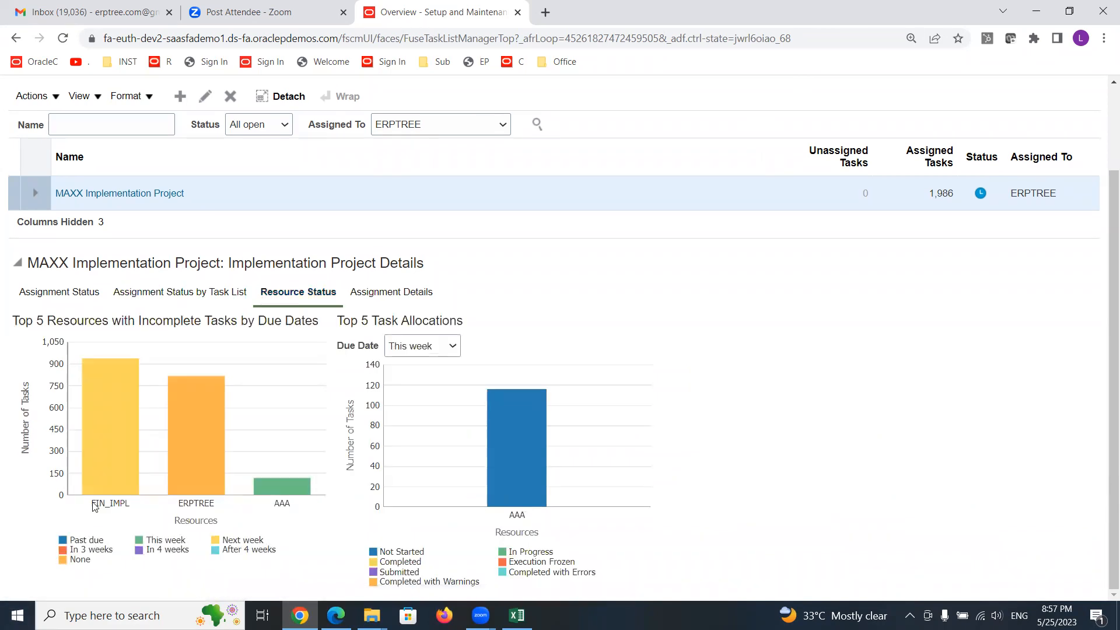
pyautogui.moveTo(110, 429)
pyautogui.moveTo(513, 496)
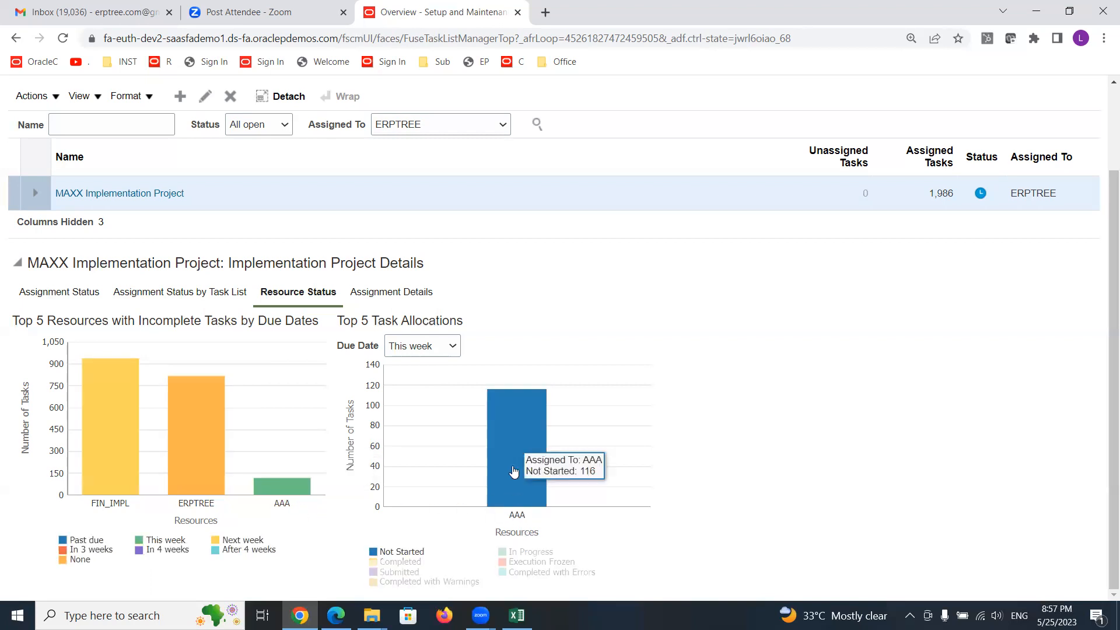
pyautogui.click(453, 346)
pyautogui.click(428, 388)
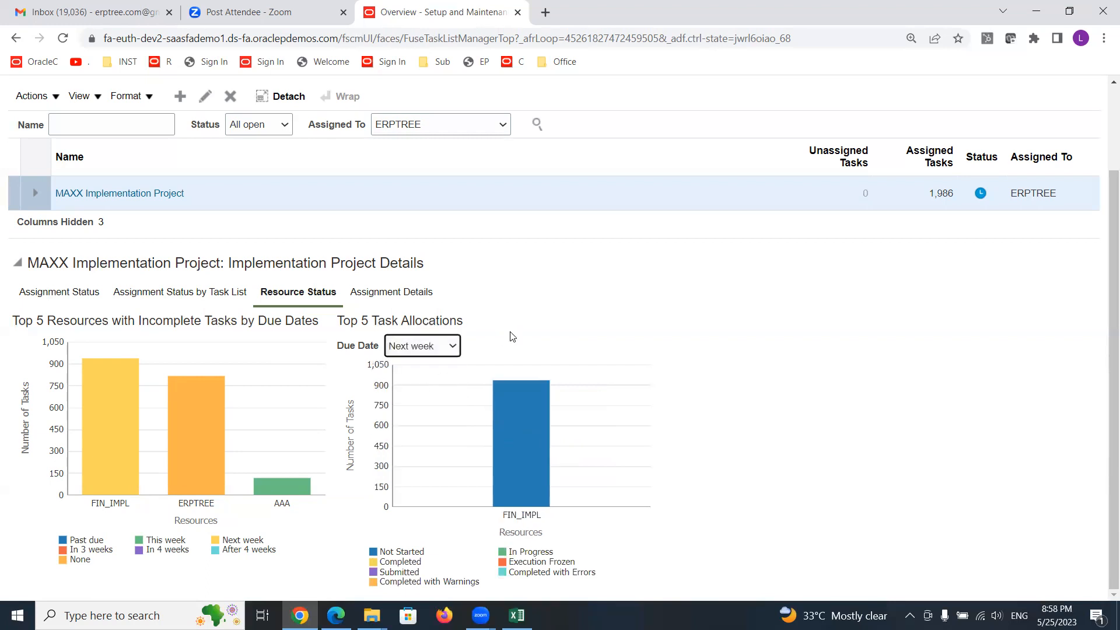
pyautogui.moveTo(532, 479)
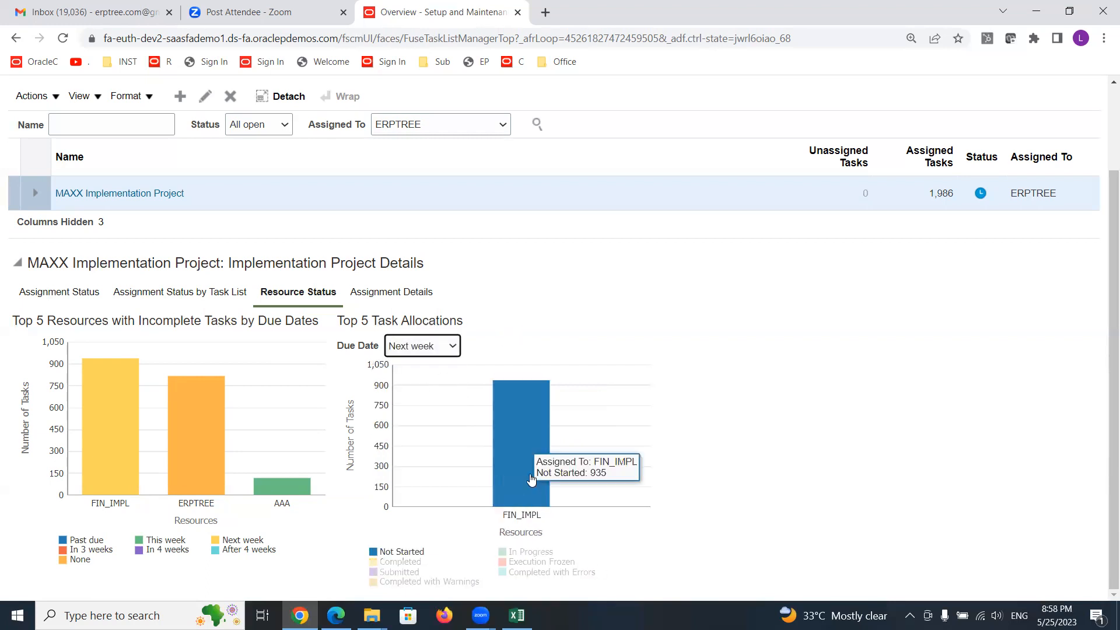
pyautogui.click(453, 347)
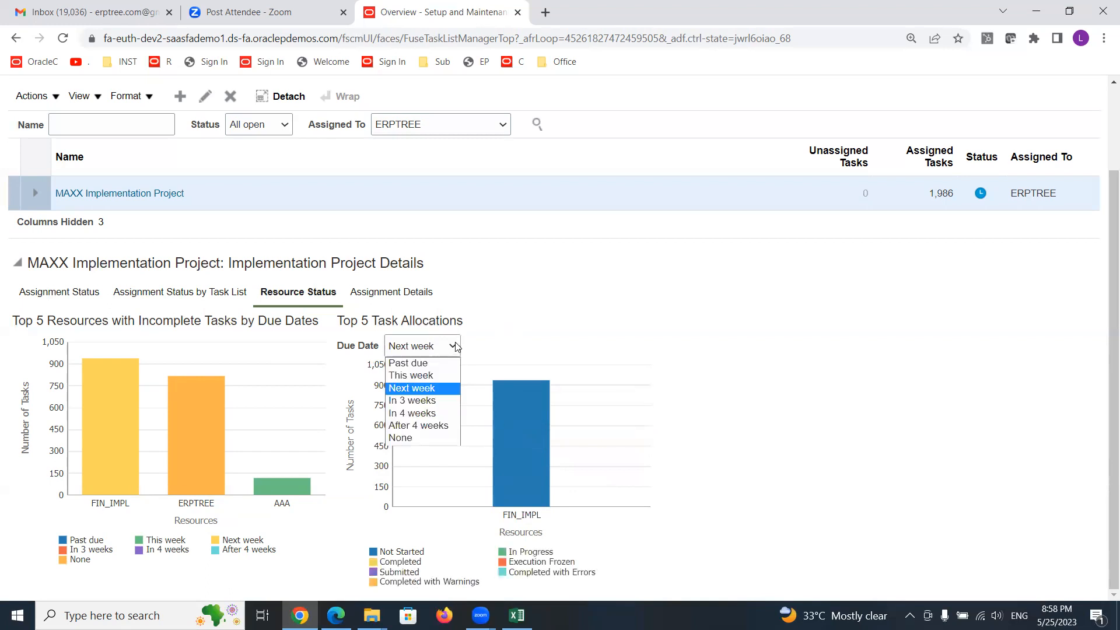
pyautogui.click(431, 401)
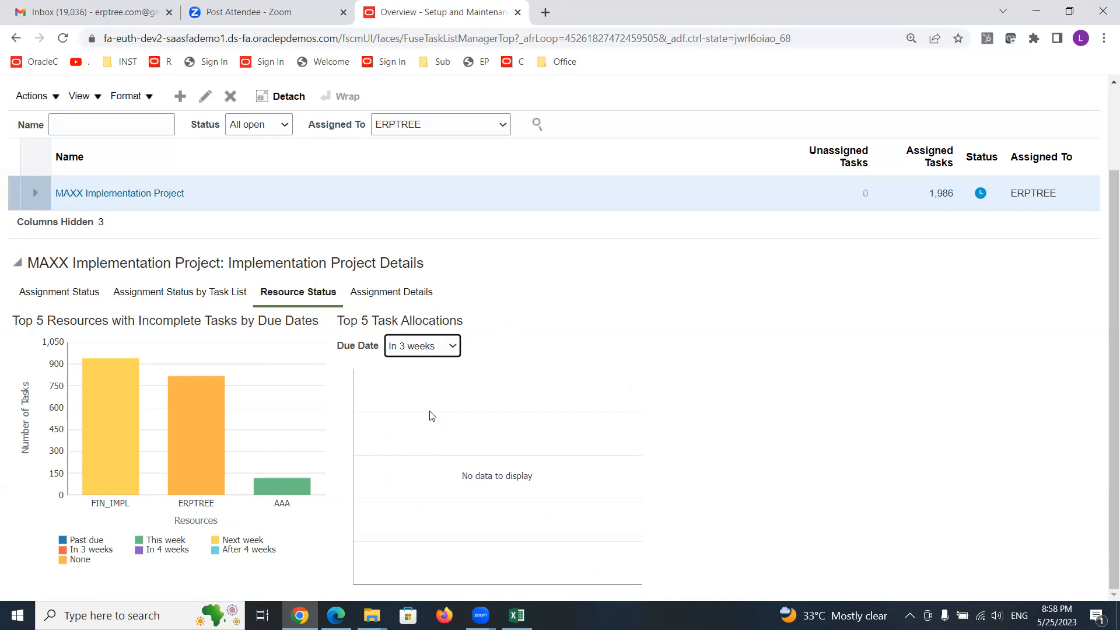
# - Drill into AAA's tasks due this week from the resource chart and browse the assignment details list
pyautogui.moveTo(278, 489)
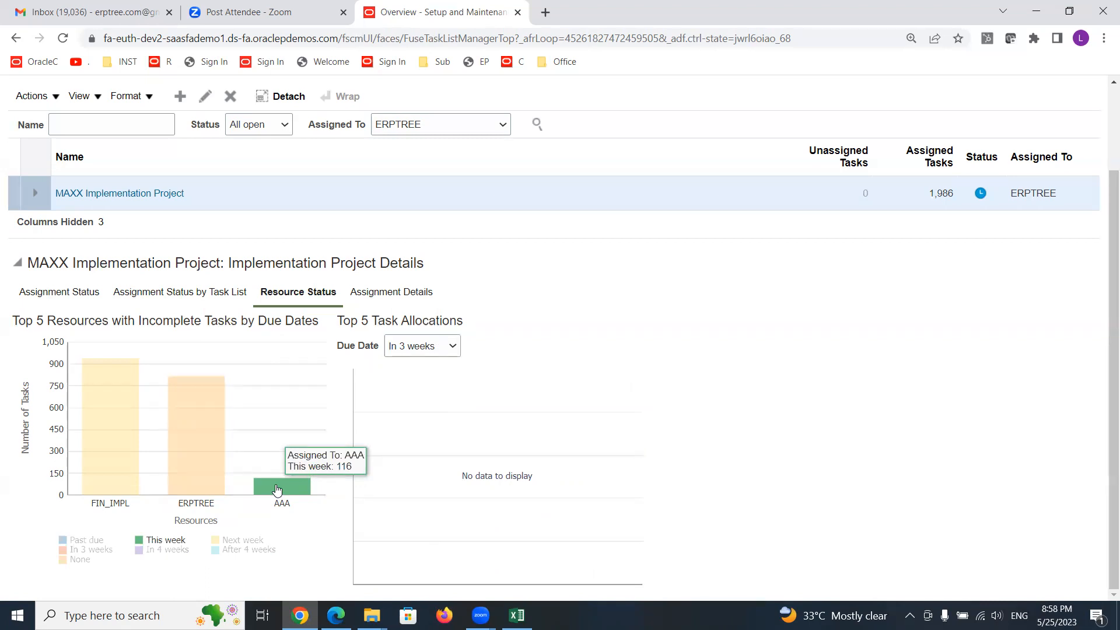
pyautogui.click(277, 489)
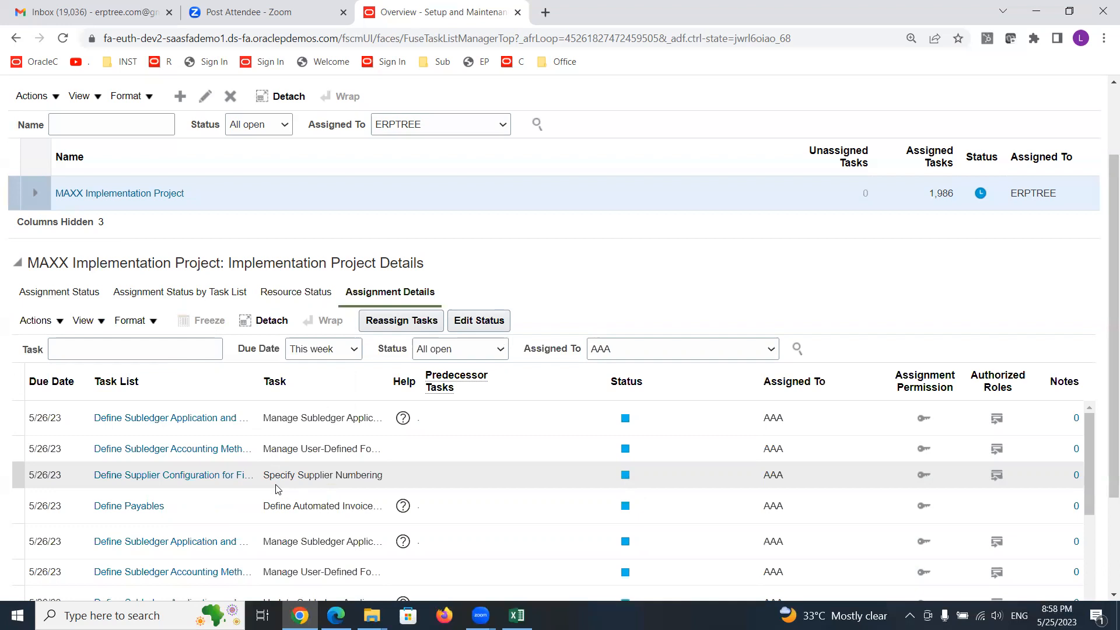
pyautogui.scroll(-5, 315, 467)
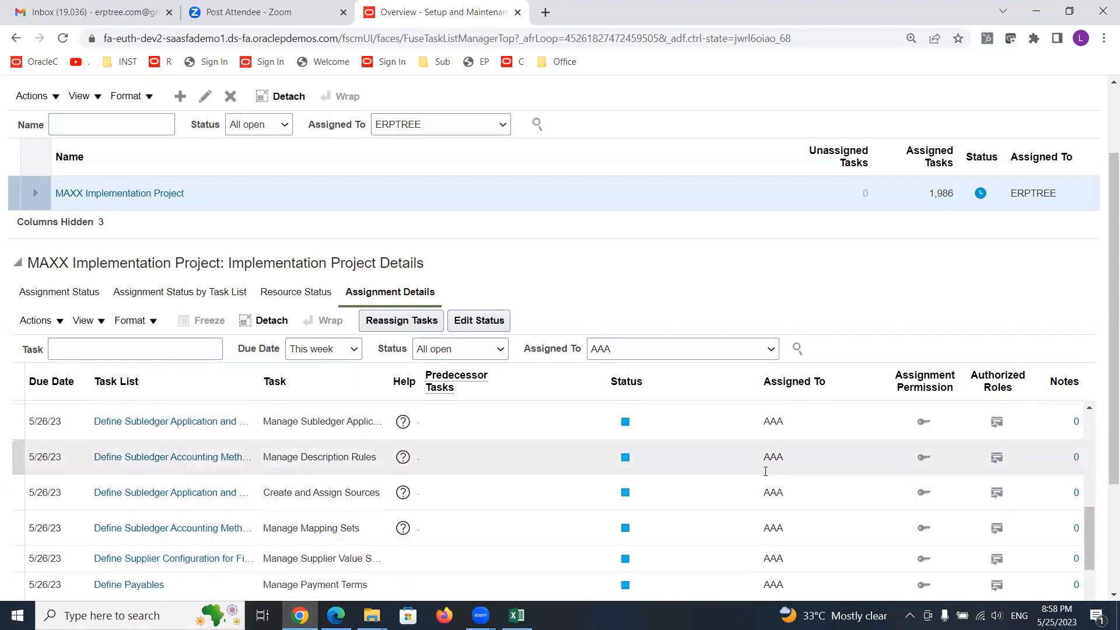
pyautogui.scroll(-8, 262, 493)
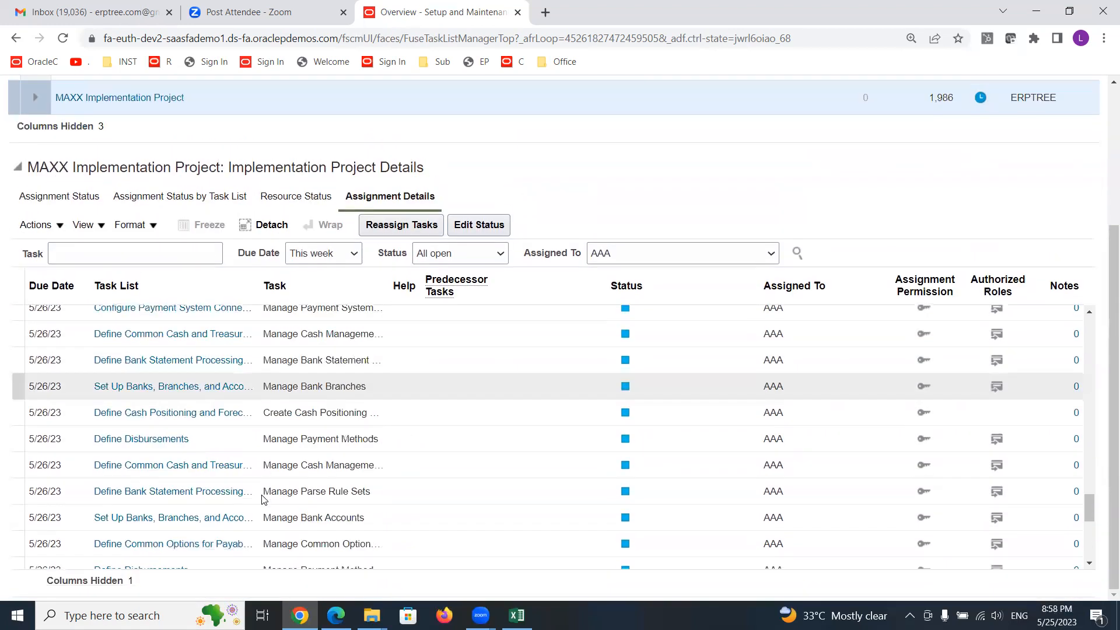
pyautogui.scroll(-5, 262, 499)
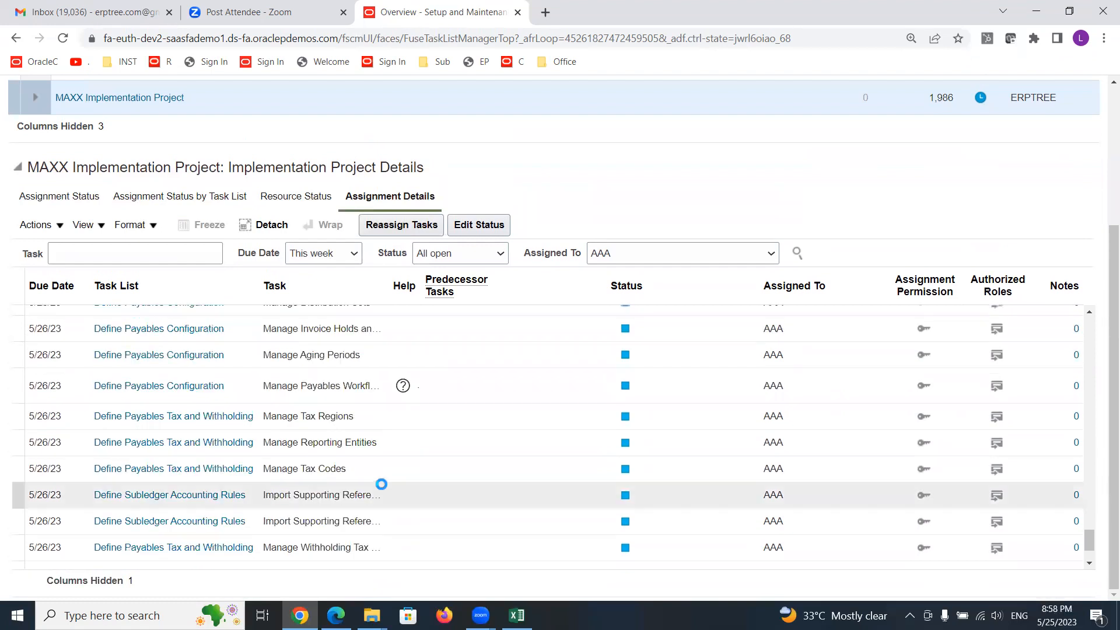
pyautogui.scroll(10, 544, 462)
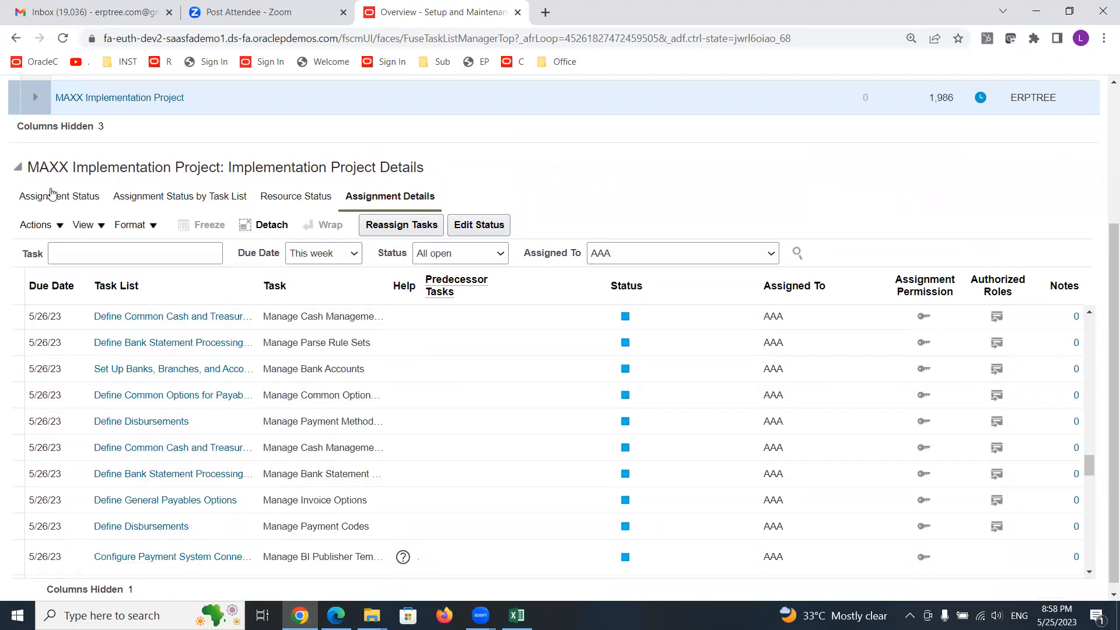
# - Drill into the completed assignments from the Assignment Status pie chart, browse them, and go back to the charts
pyautogui.click(53, 198)
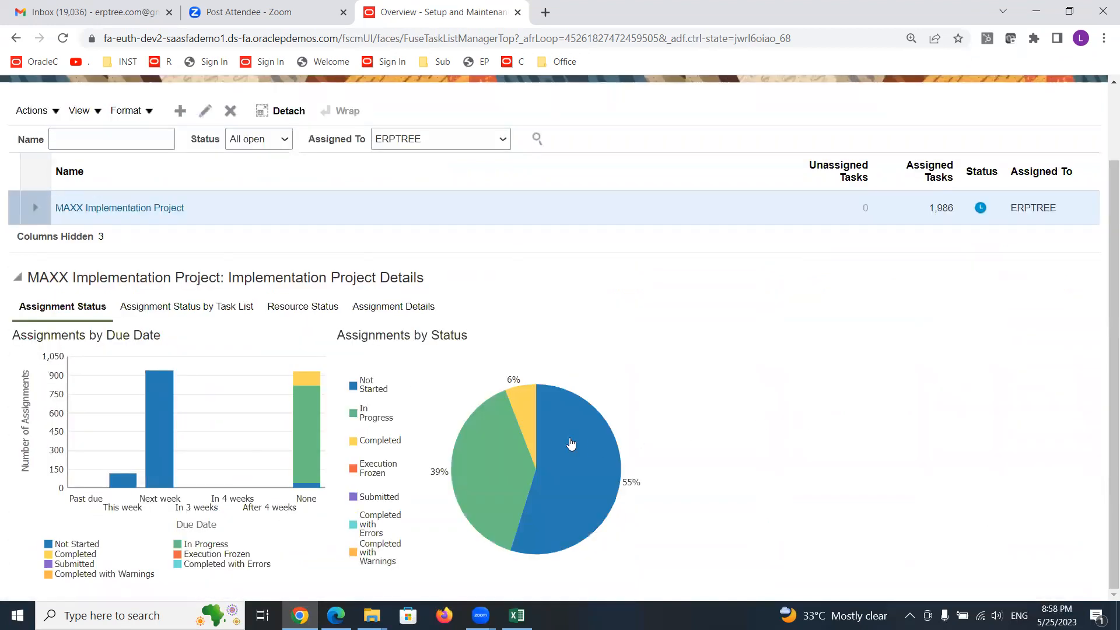
pyautogui.moveTo(520, 409)
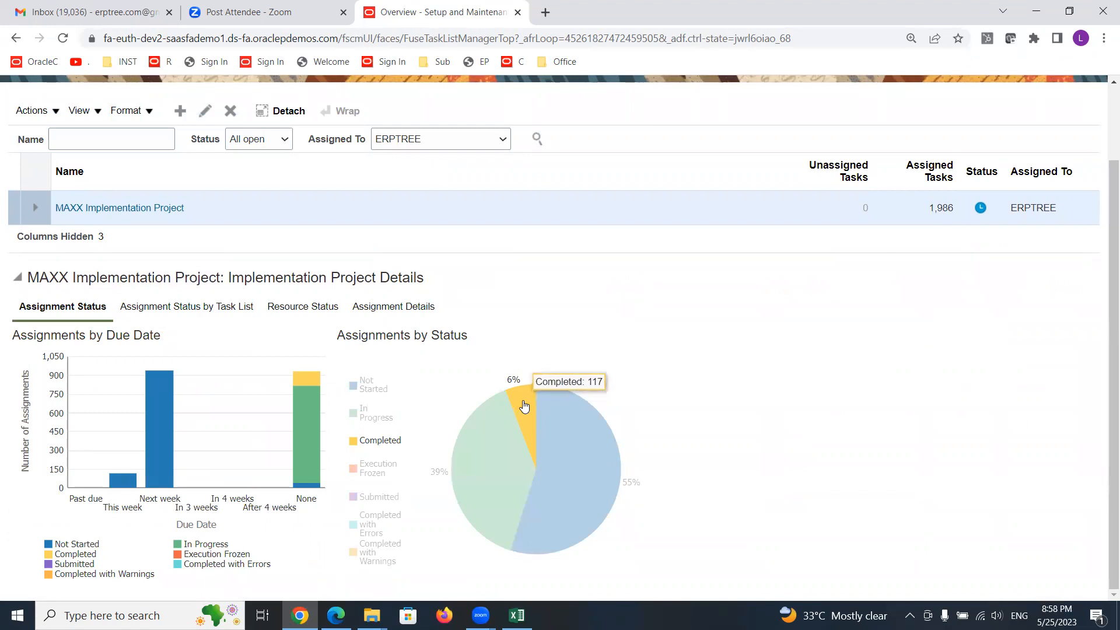
pyautogui.click(524, 407)
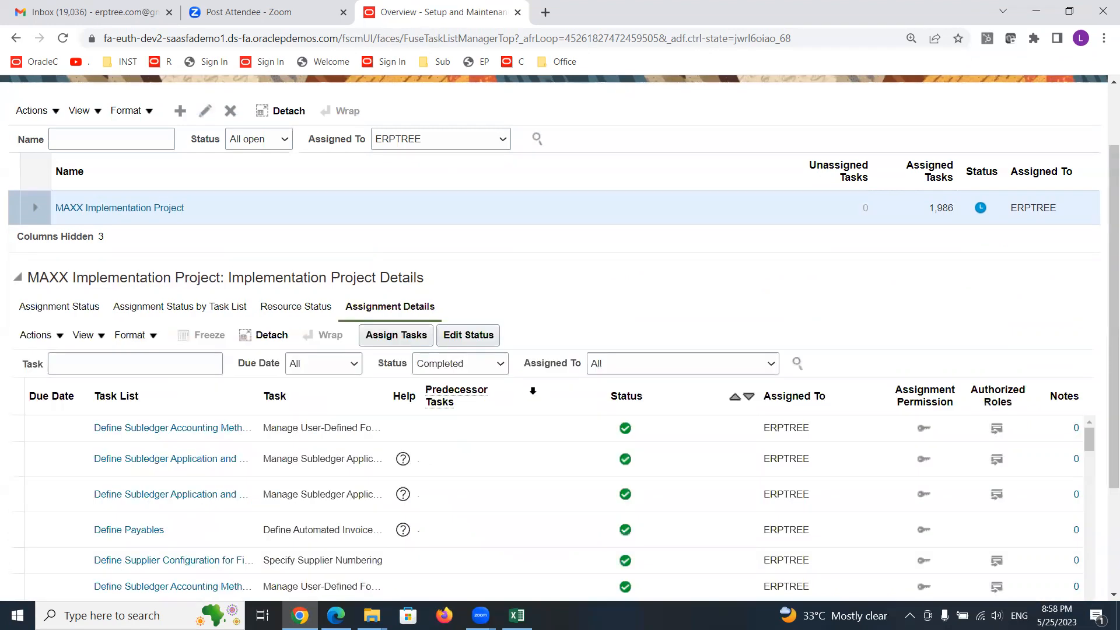
pyautogui.scroll(-3, 575, 360)
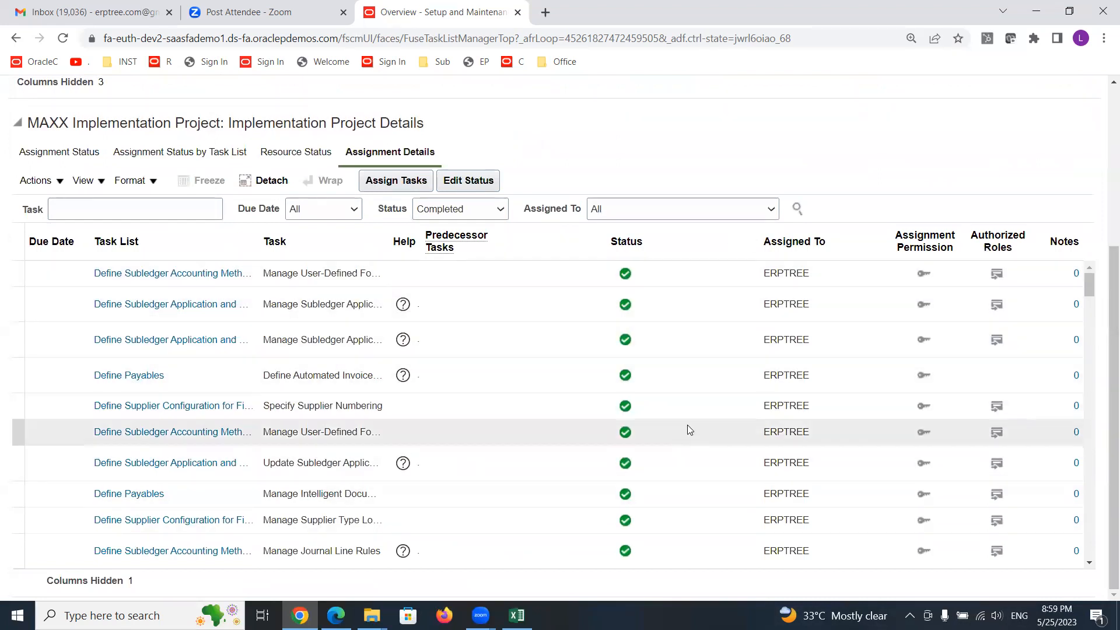
pyautogui.scroll(4, 687, 425)
pyautogui.scroll(1, 689, 429)
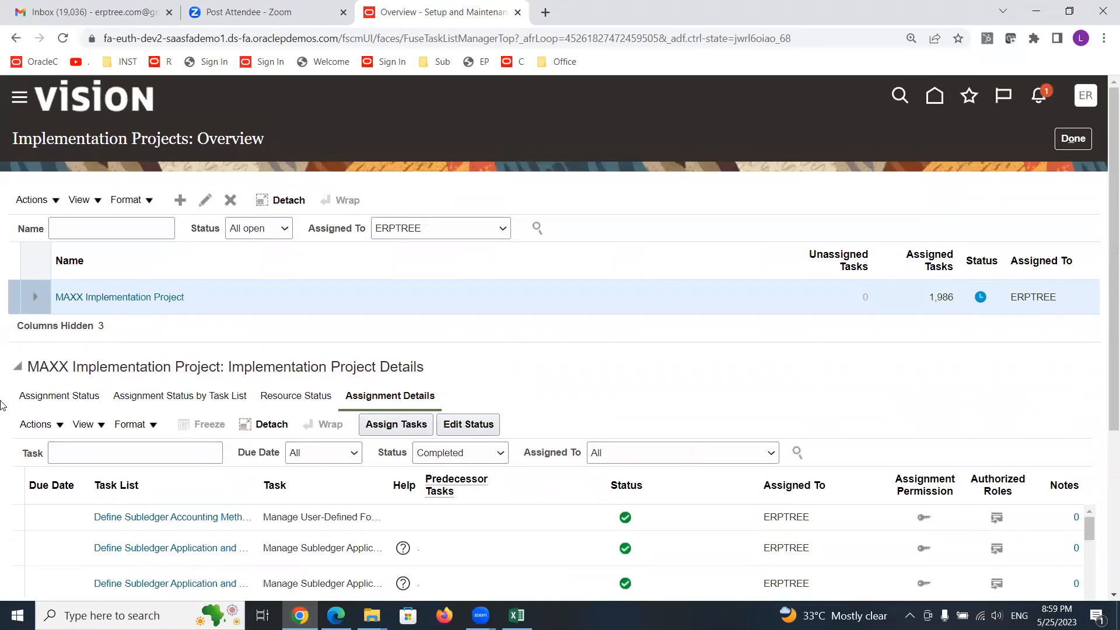
pyautogui.click(41, 404)
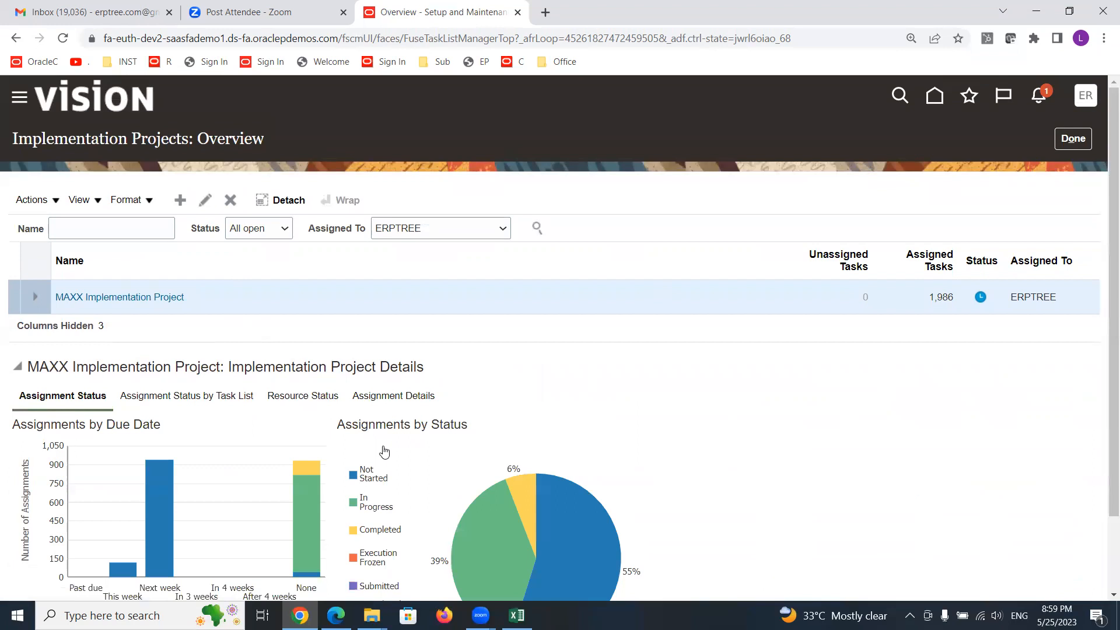
pyautogui.scroll(-2, 677, 457)
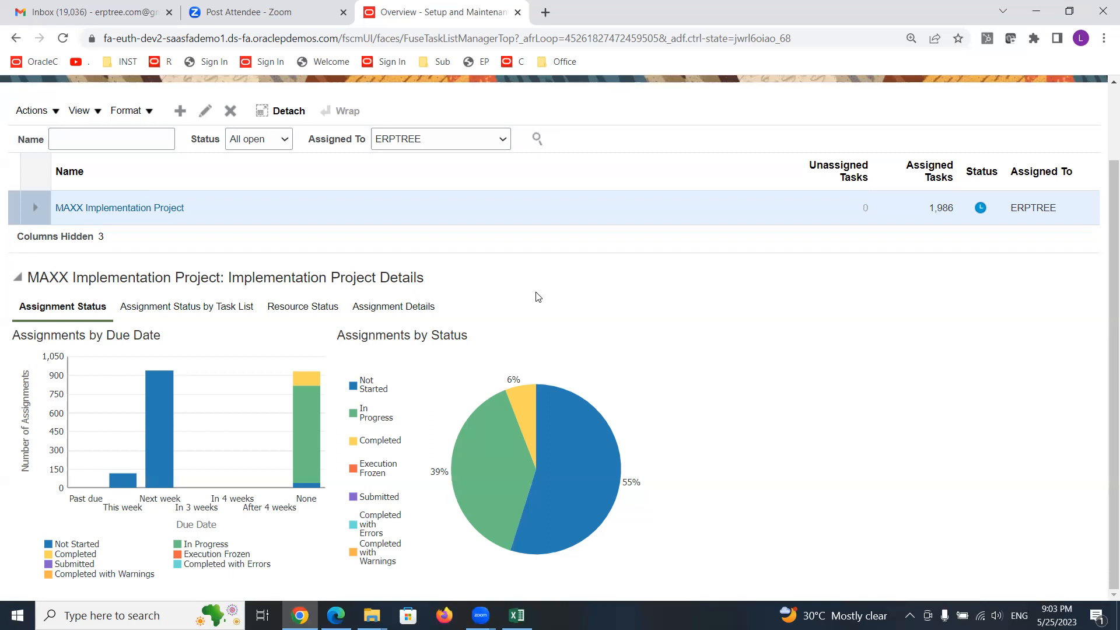
pyautogui.click(604, 21)
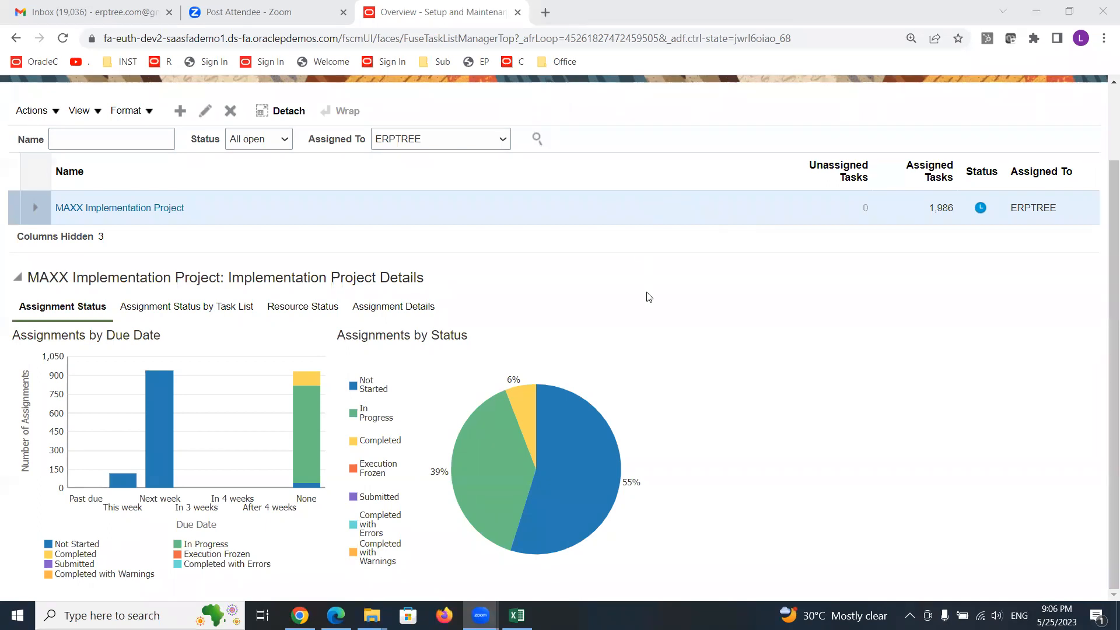
pyautogui.scroll(2, 649, 297)
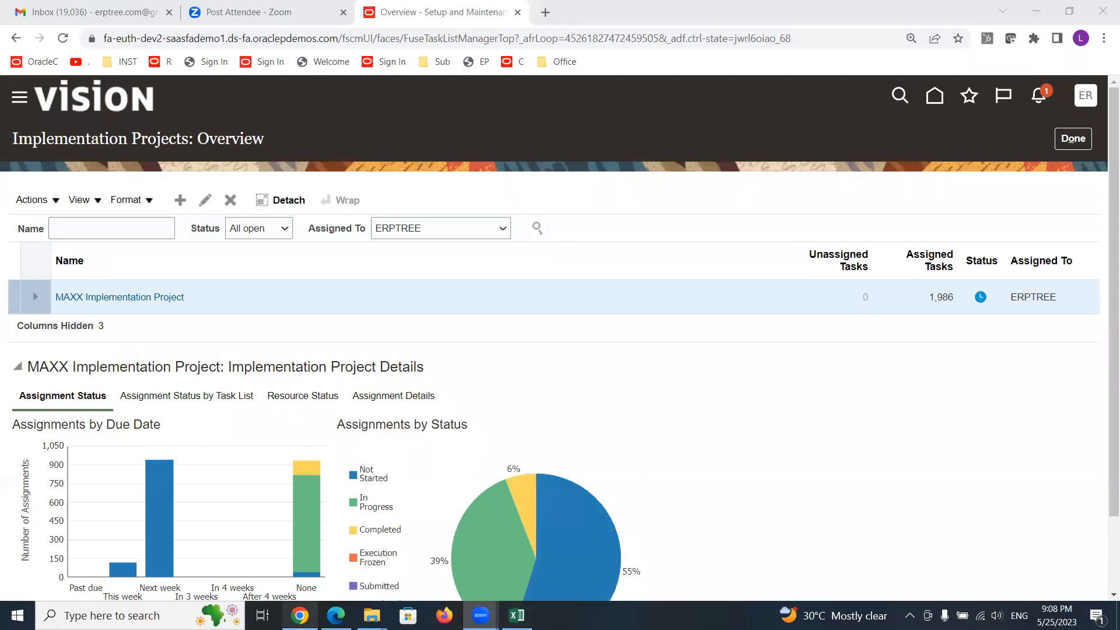
# - Switch to the Excel notes sheet and clear the R7, R8, R13 entries below Fusion 11g
pyautogui.click(516, 615)
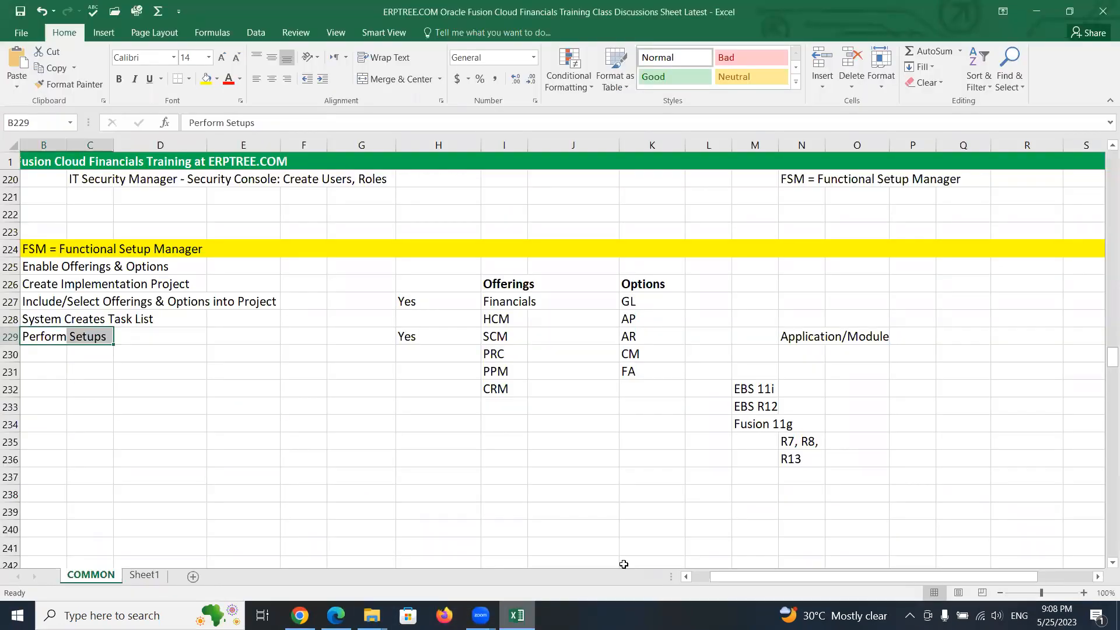
pyautogui.click(740, 391)
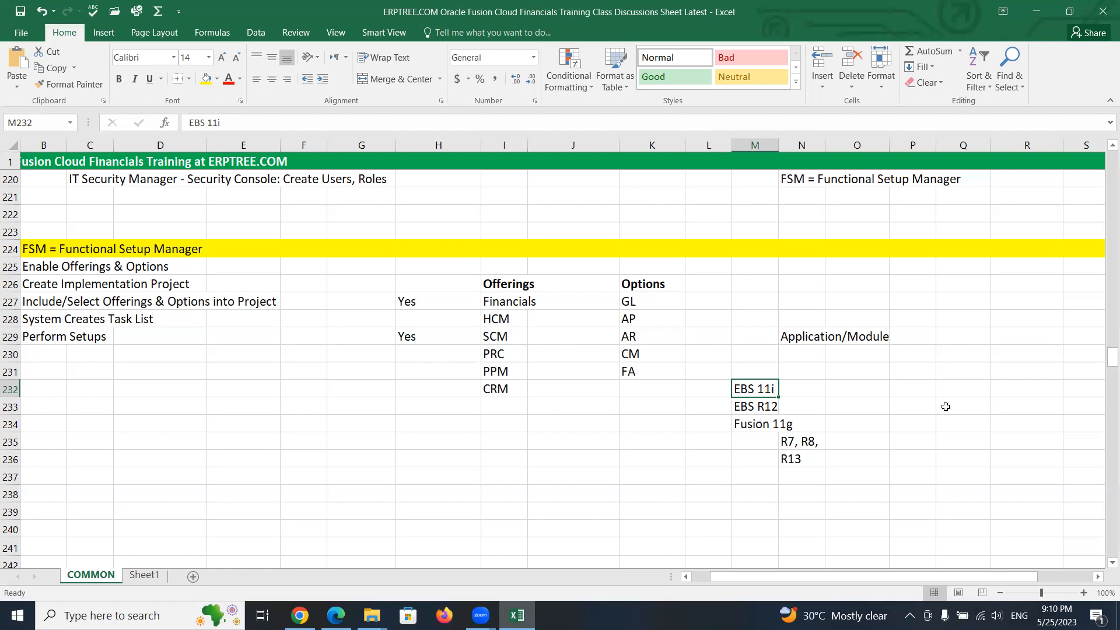
pyautogui.moveTo(797, 441); pyautogui.dragTo(800, 456)
pyautogui.press('Delete')
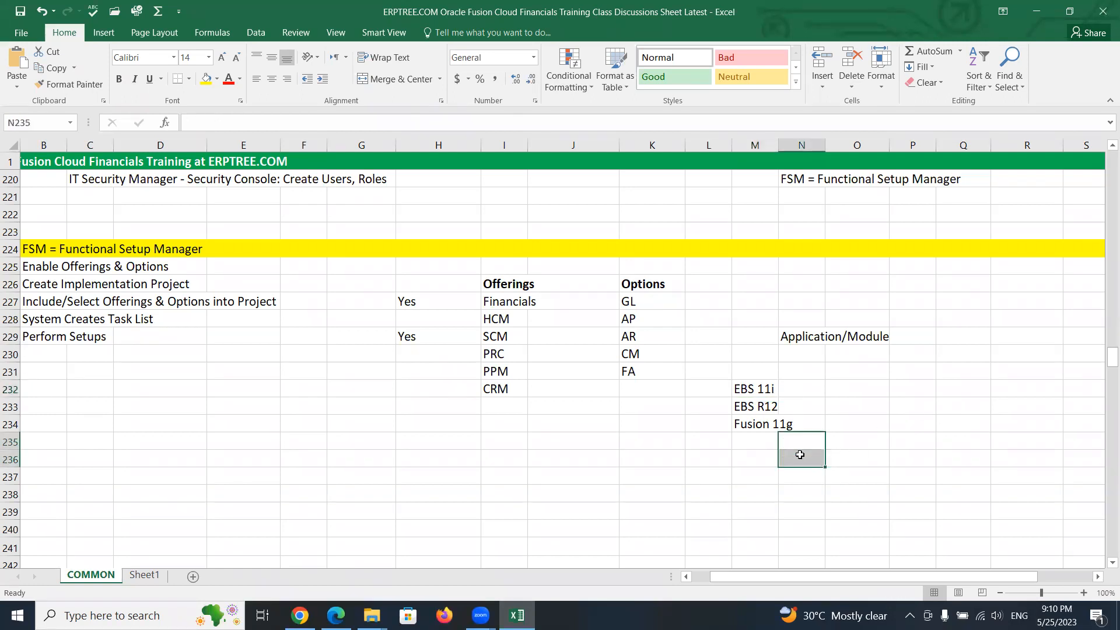
# - Enter the version 11.1.1.7.1.0 in cell O235 beside the Fusion 11g list
pyautogui.click(837, 440)
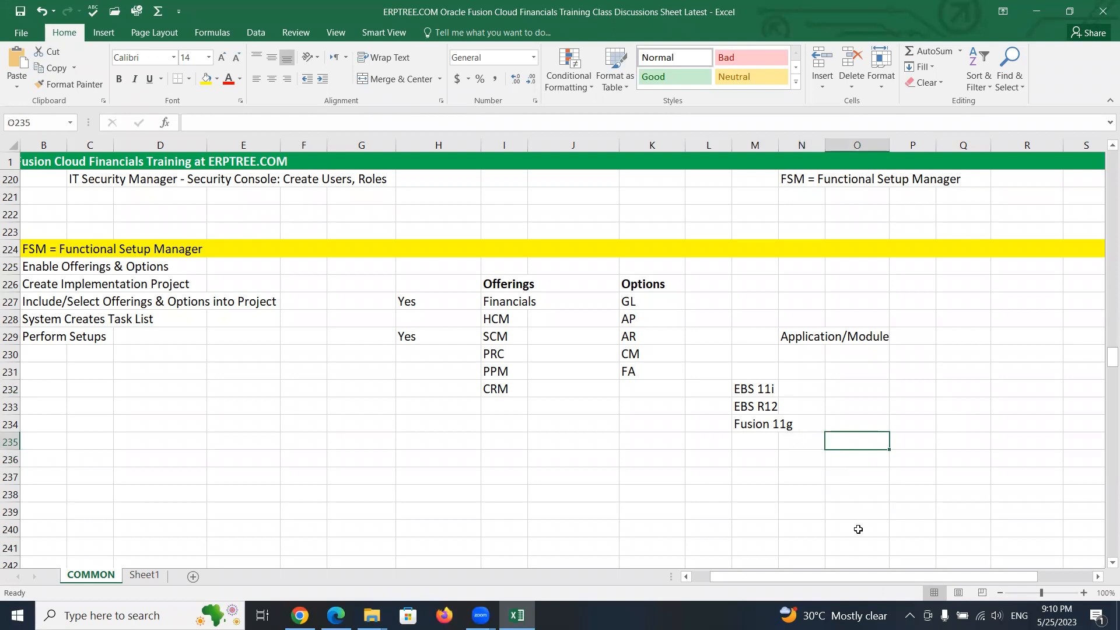
pyautogui.write('11')
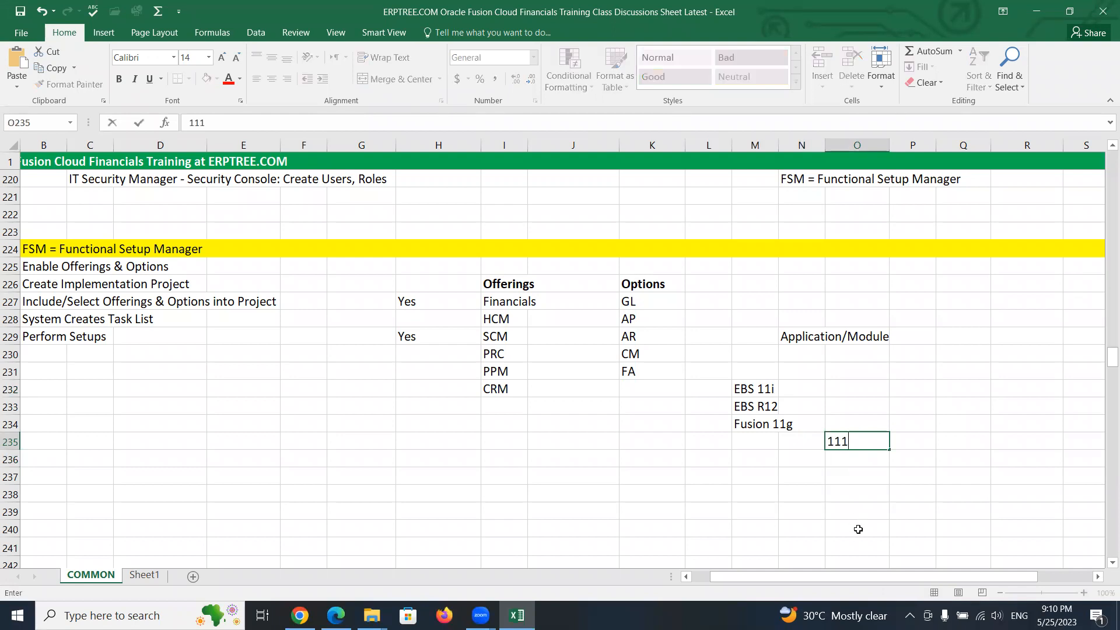
pyautogui.write('.1.1.7.1.0')
pyautogui.doubleClick(869, 441)
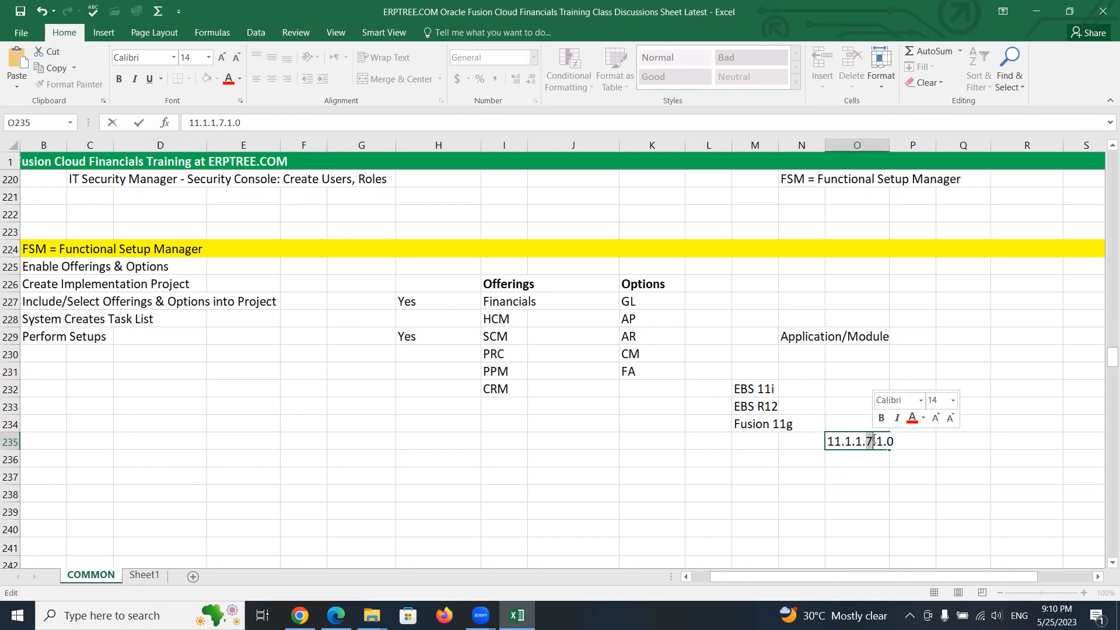
pyautogui.click(869, 441)
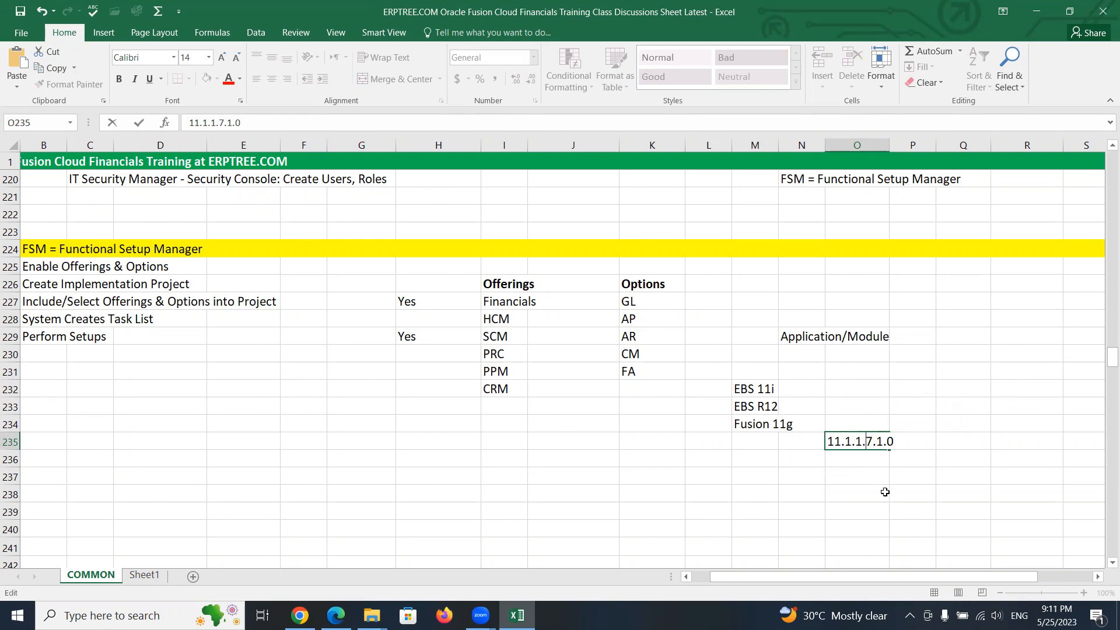
# - Enter the version 11.1.1.8.1.0 in cell O236
pyautogui.click(859, 467)
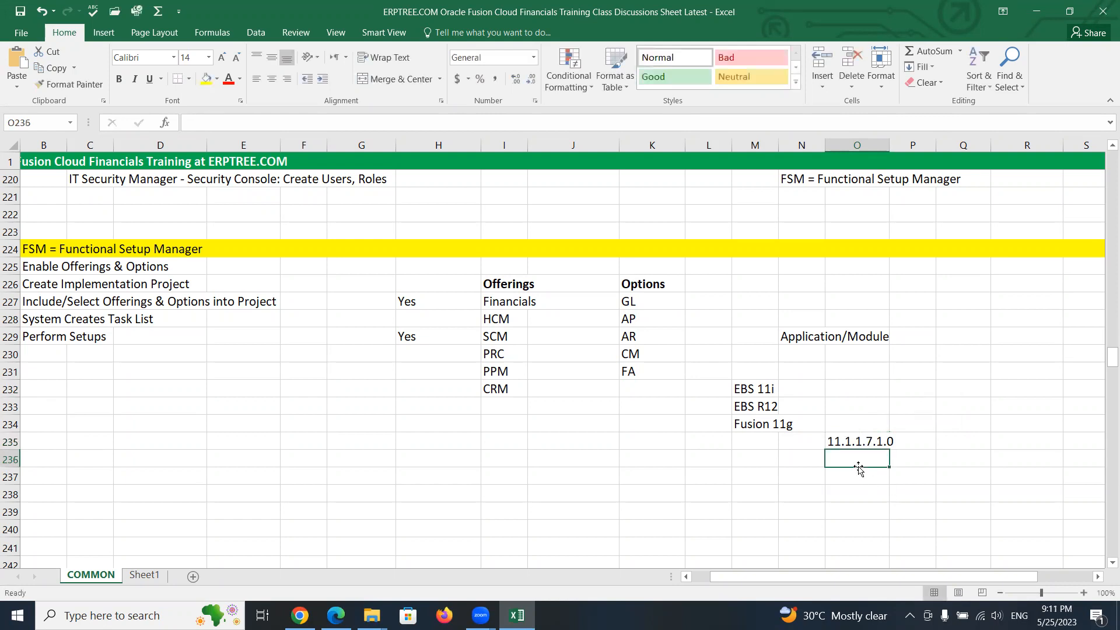
pyautogui.write('11.1.8.1.0')
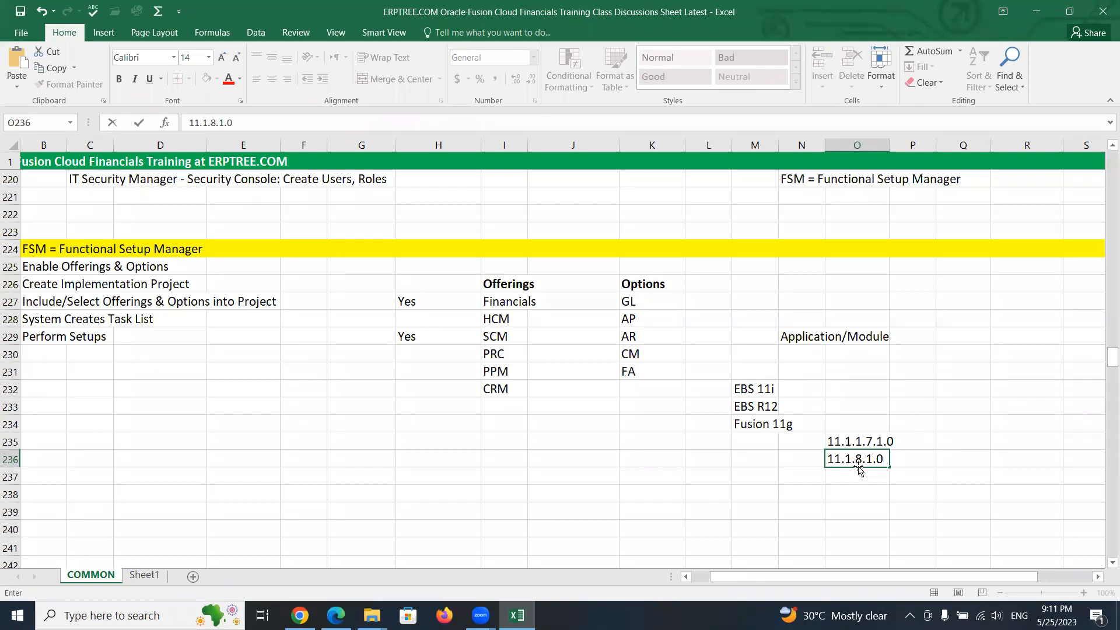
pyautogui.click(856, 459)
pyautogui.write('.1')
pyautogui.press('Return')
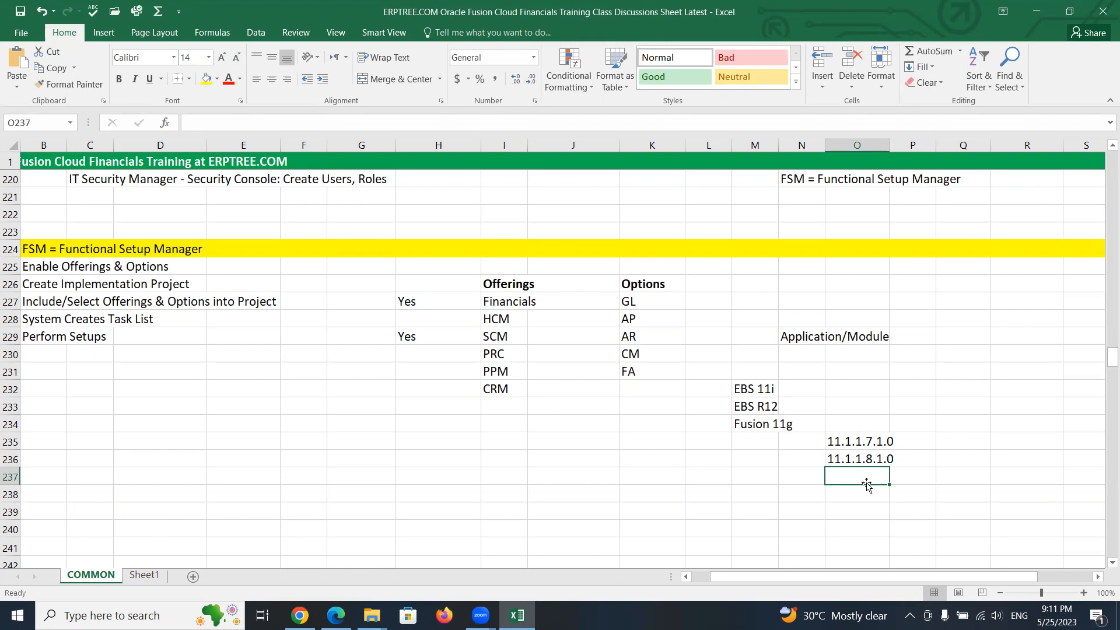
# - Enter the version 11.1.13.0.0 in cell O237
pyautogui.write('11.1.13.')
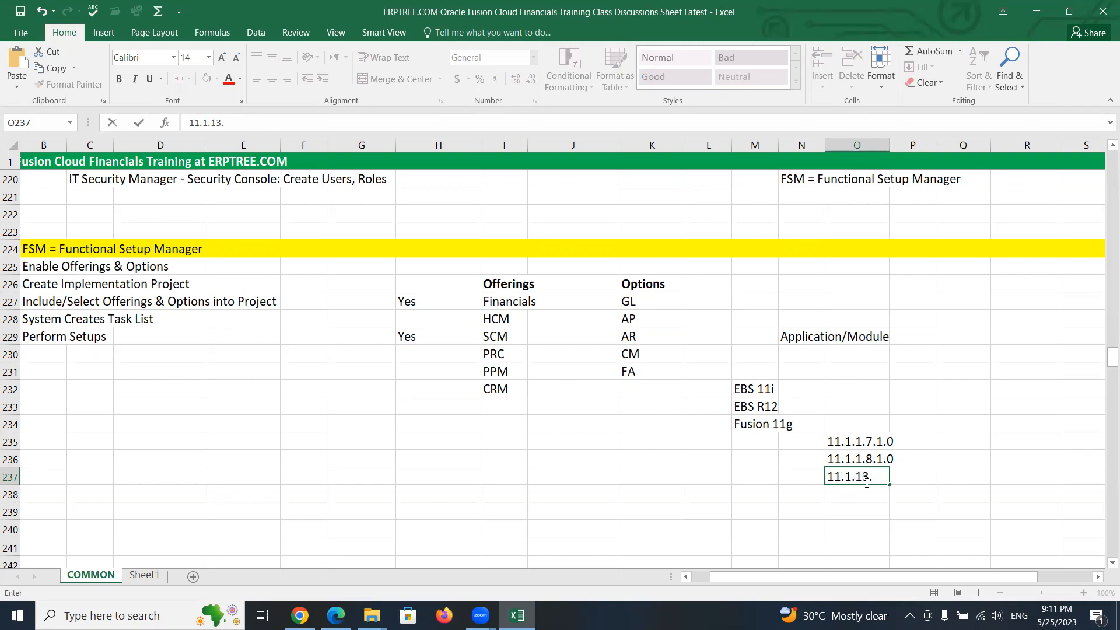
pyautogui.write('0.0')
pyautogui.moveTo(863, 474); pyautogui.dragTo(869, 473)
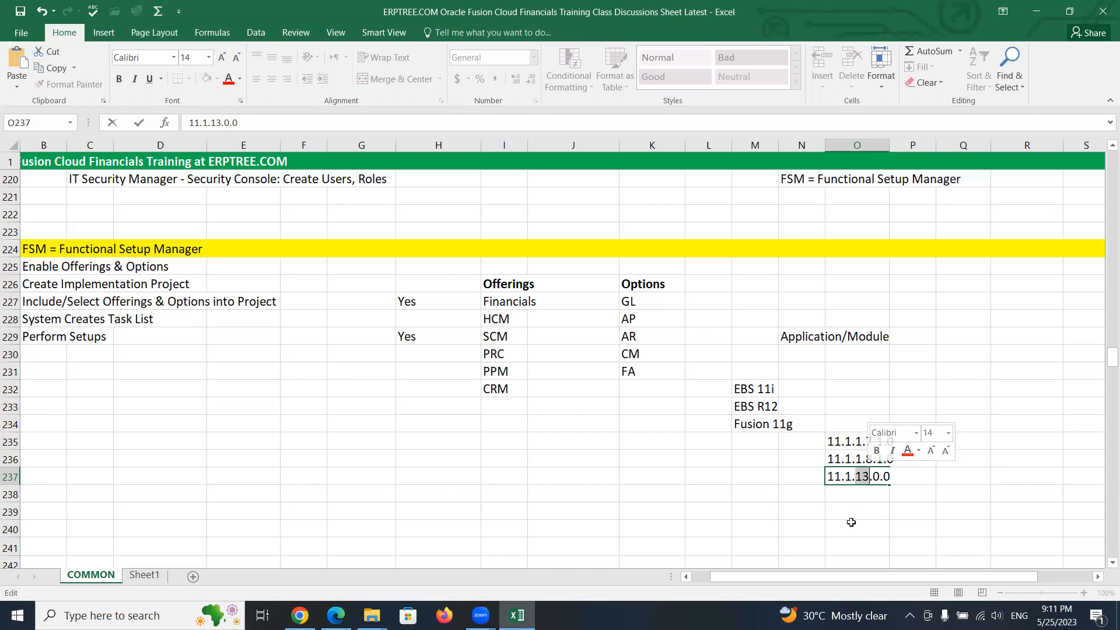
pyautogui.click(843, 495)
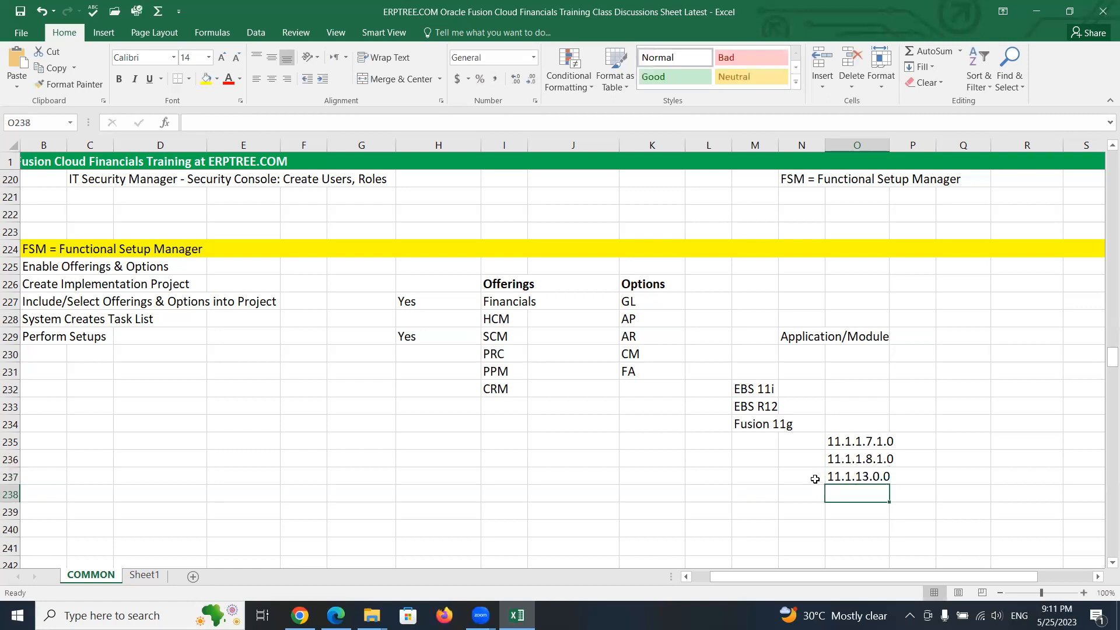
pyautogui.click(815, 479)
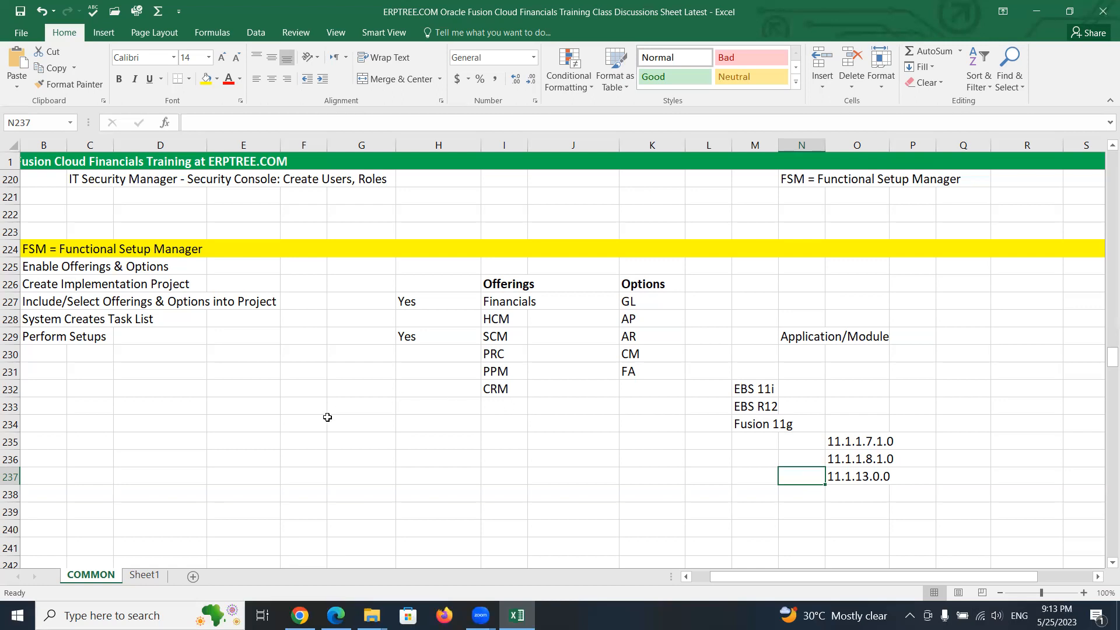
# - Return to the Fusion browser window and open About This Application from the user's settings menu
pyautogui.moveTo(299, 616)
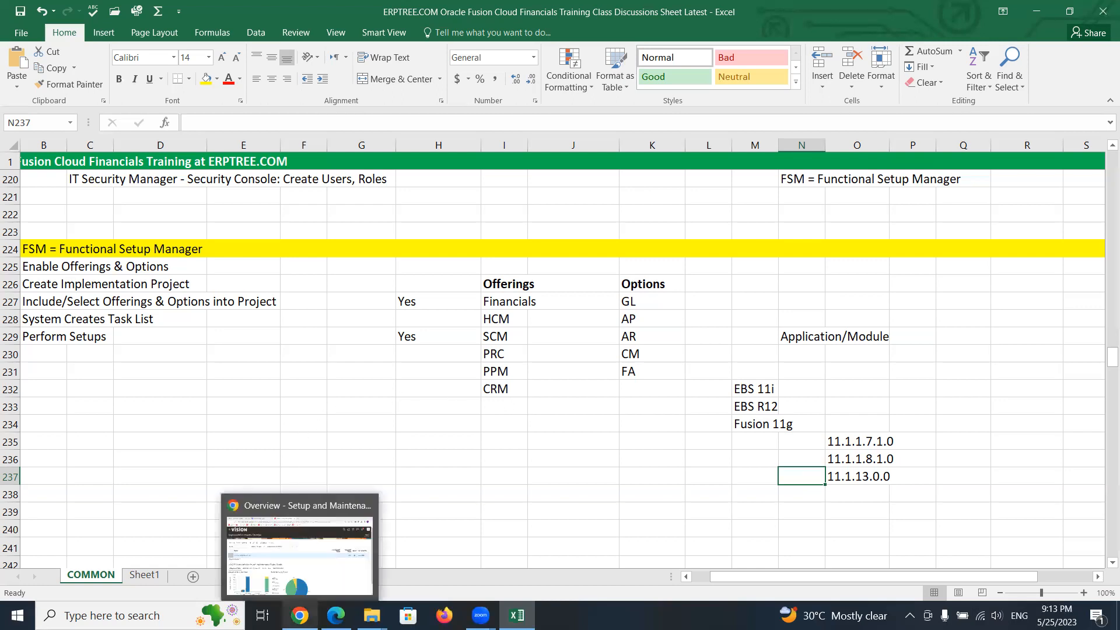
pyautogui.click(309, 569)
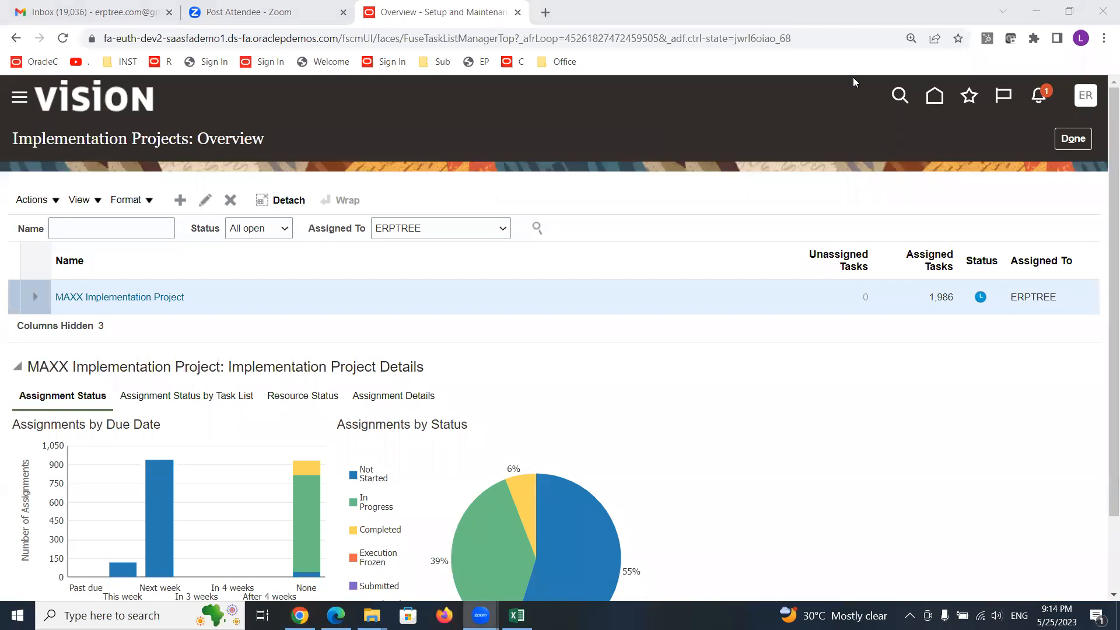
pyautogui.click(1084, 101)
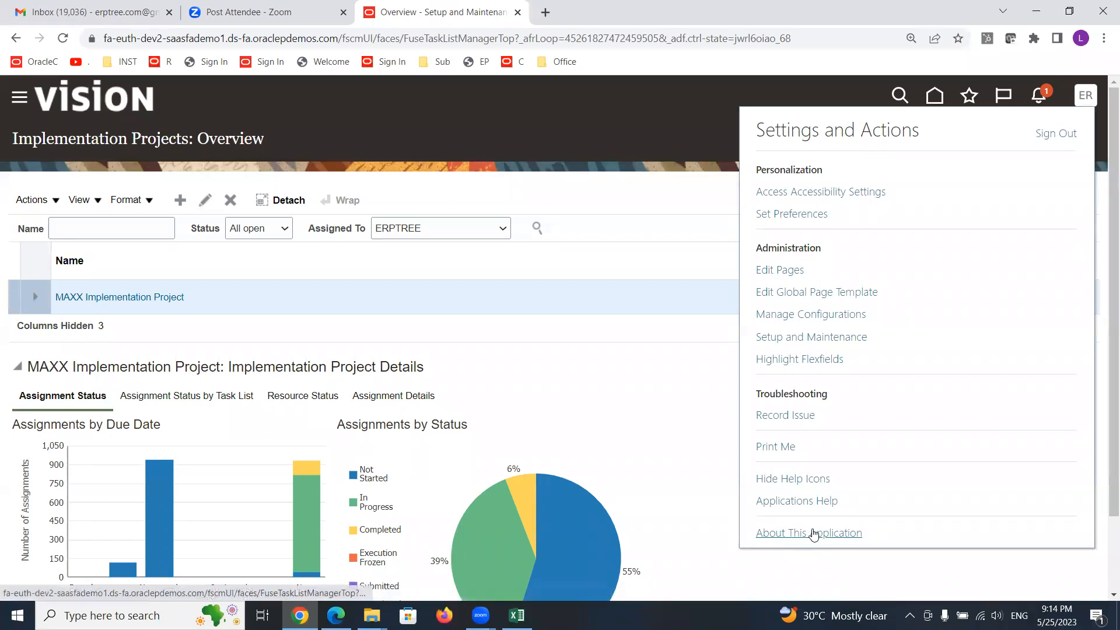
pyautogui.click(1084, 95)
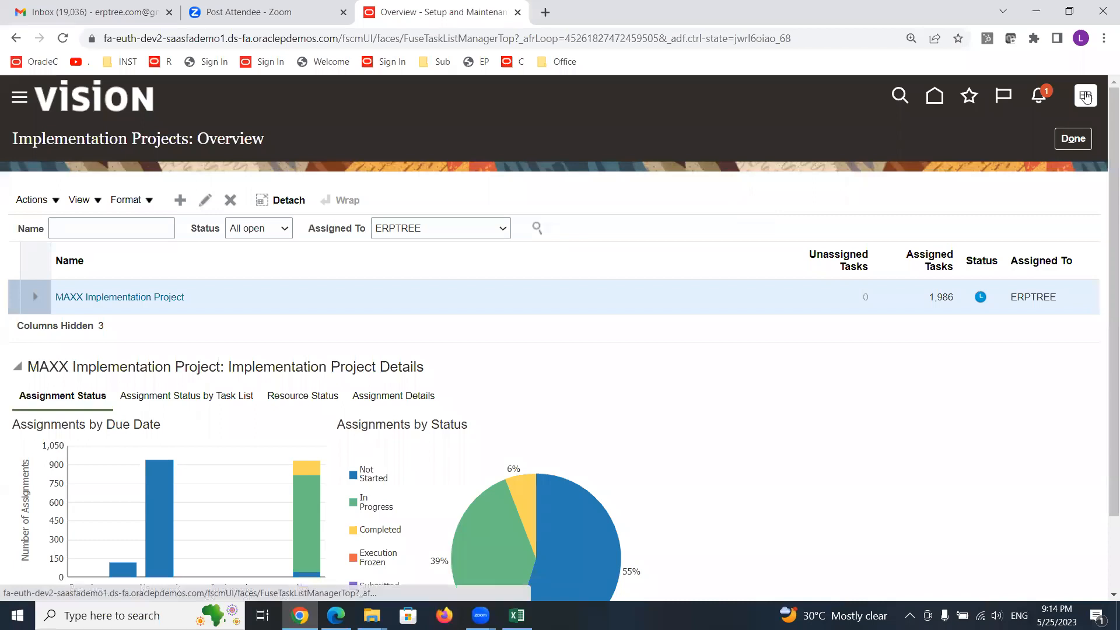
pyautogui.click(1086, 98)
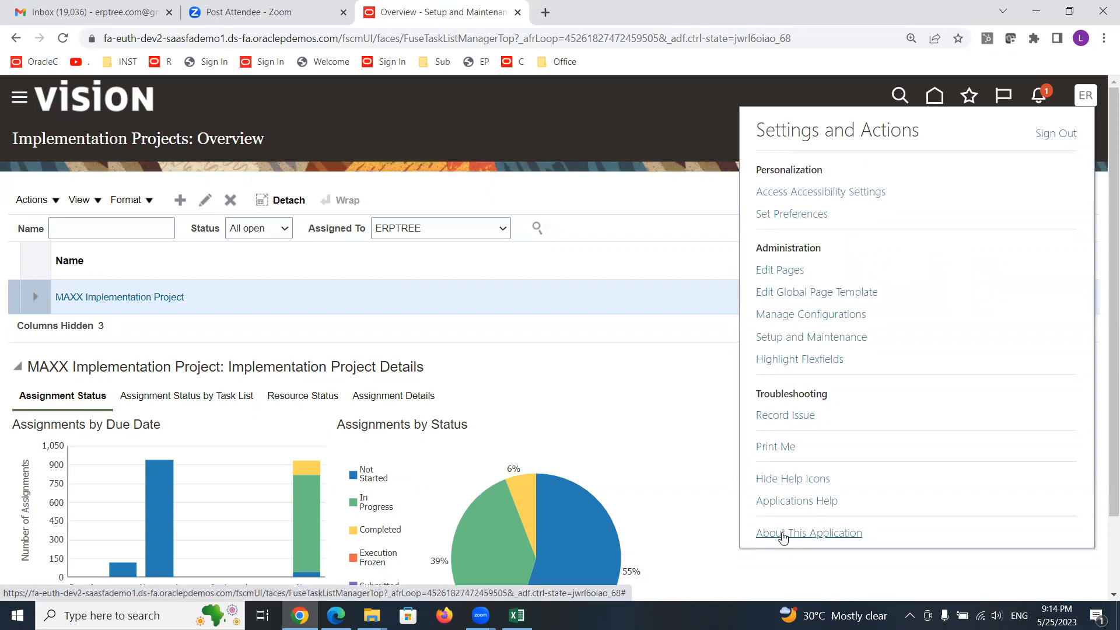
pyautogui.click(784, 534)
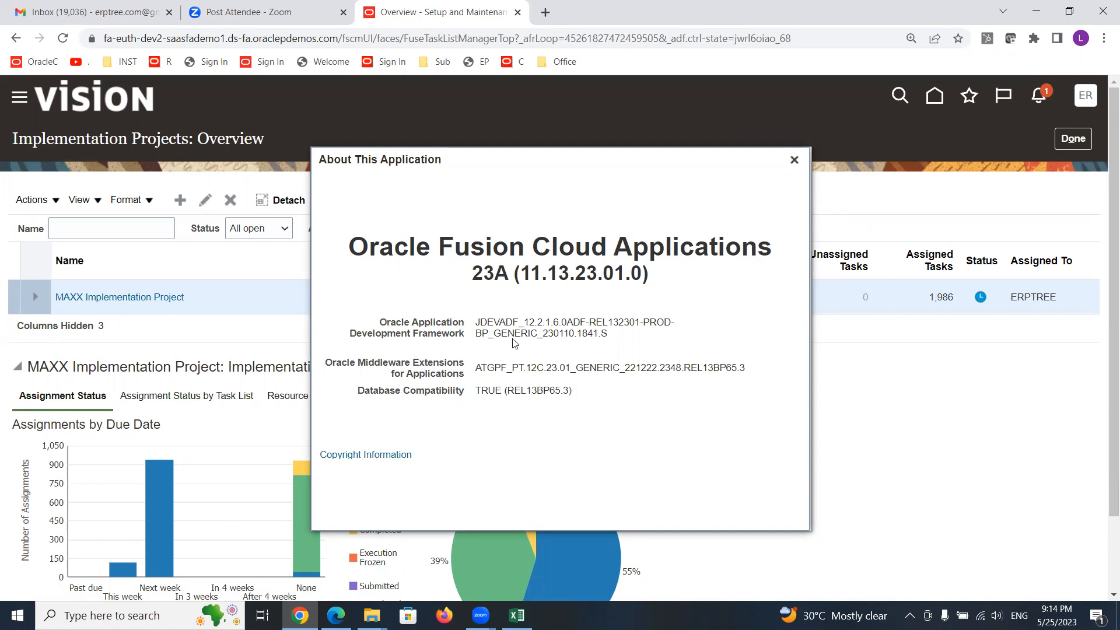
# - Examine the release and version numbers shown in the About This Application dialog, then close it
pyautogui.moveTo(520, 273); pyautogui.dragTo(542, 273)
pyautogui.moveTo(548, 273); pyautogui.dragTo(567, 275)
pyautogui.moveTo(575, 273); pyautogui.dragTo(594, 273)
pyautogui.click(598, 273)
pyautogui.moveTo(574, 273); pyautogui.dragTo(594, 275)
pyautogui.moveTo(603, 272); pyautogui.dragTo(625, 271)
pyautogui.moveTo(576, 274); pyautogui.dragTo(620, 273)
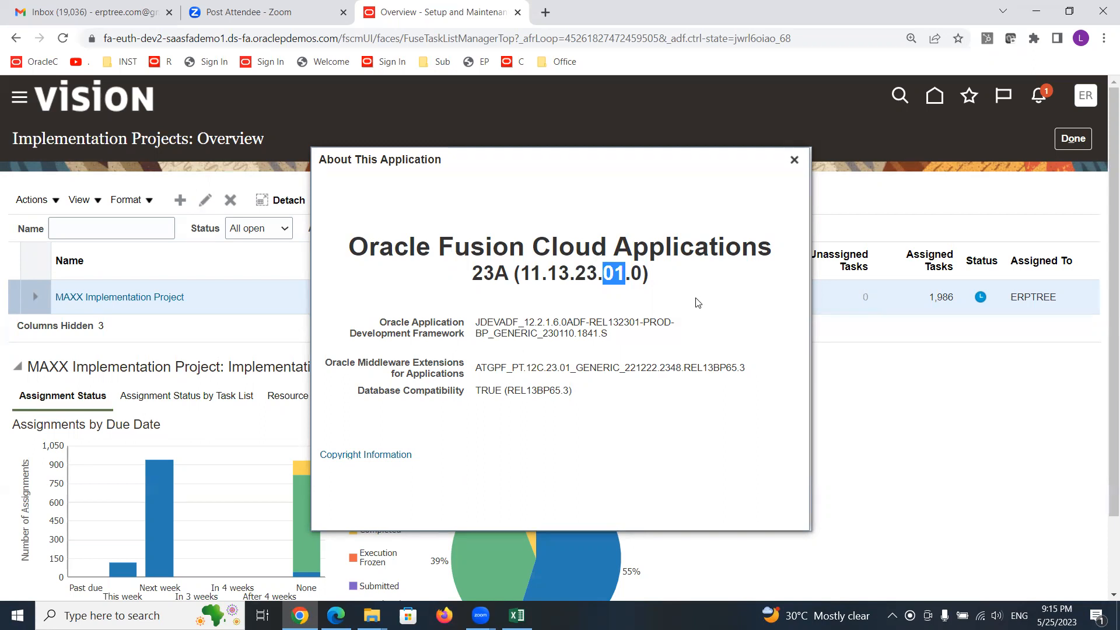
pyautogui.doubleClick(475, 274)
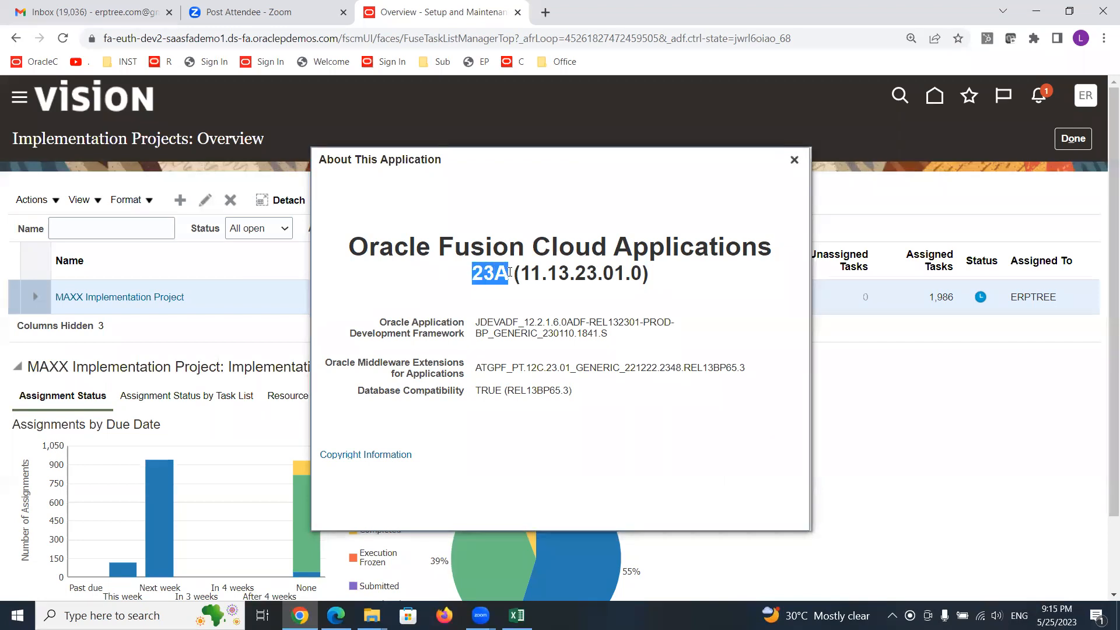
pyautogui.click(476, 278)
pyautogui.moveTo(495, 276)
pyautogui.mouseDown()
pyautogui.moveTo(472, 277)
pyautogui.moveTo(510, 274)
pyautogui.moveTo(495, 275)
pyautogui.mouseUp()
pyautogui.moveTo(620, 275); pyautogui.dragTo(602, 274)
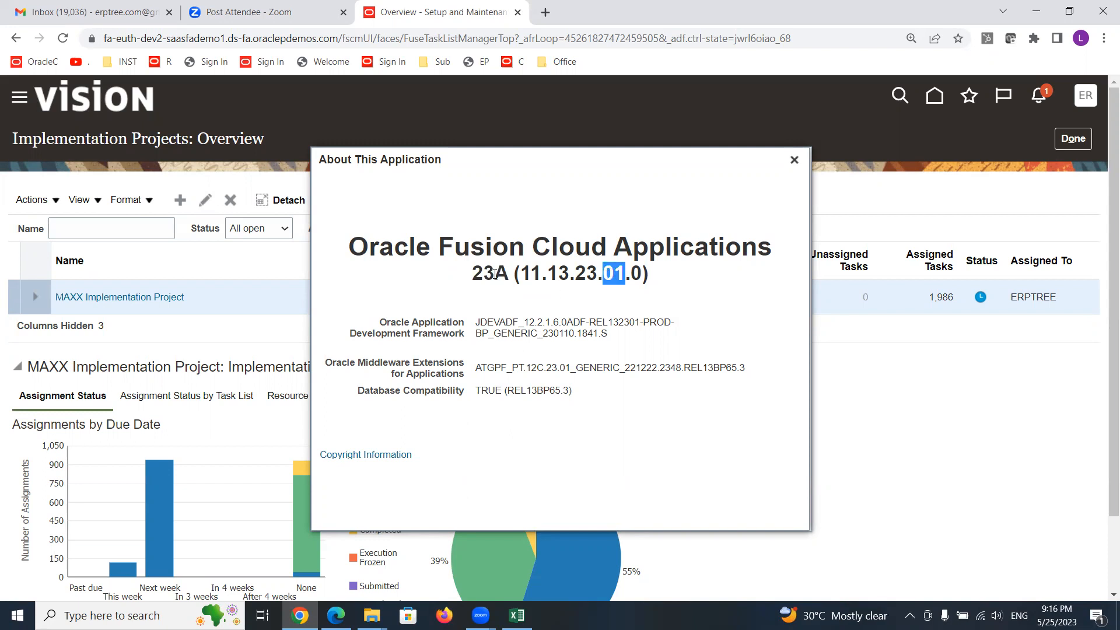
pyautogui.moveTo(494, 273); pyautogui.dragTo(508, 274)
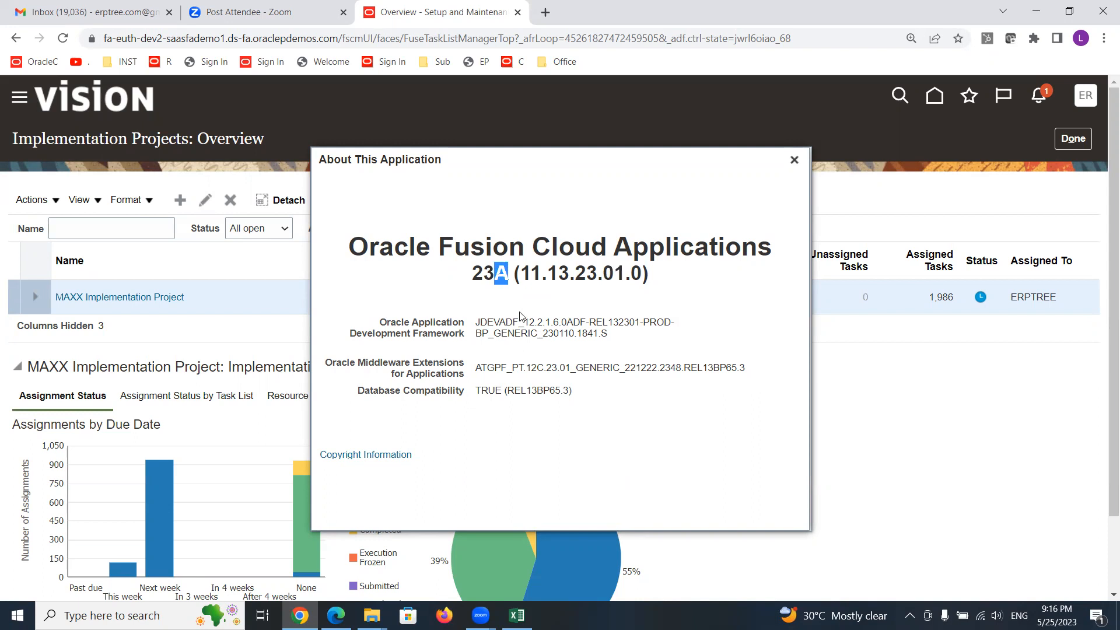
pyautogui.moveTo(628, 274); pyautogui.dragTo(602, 272)
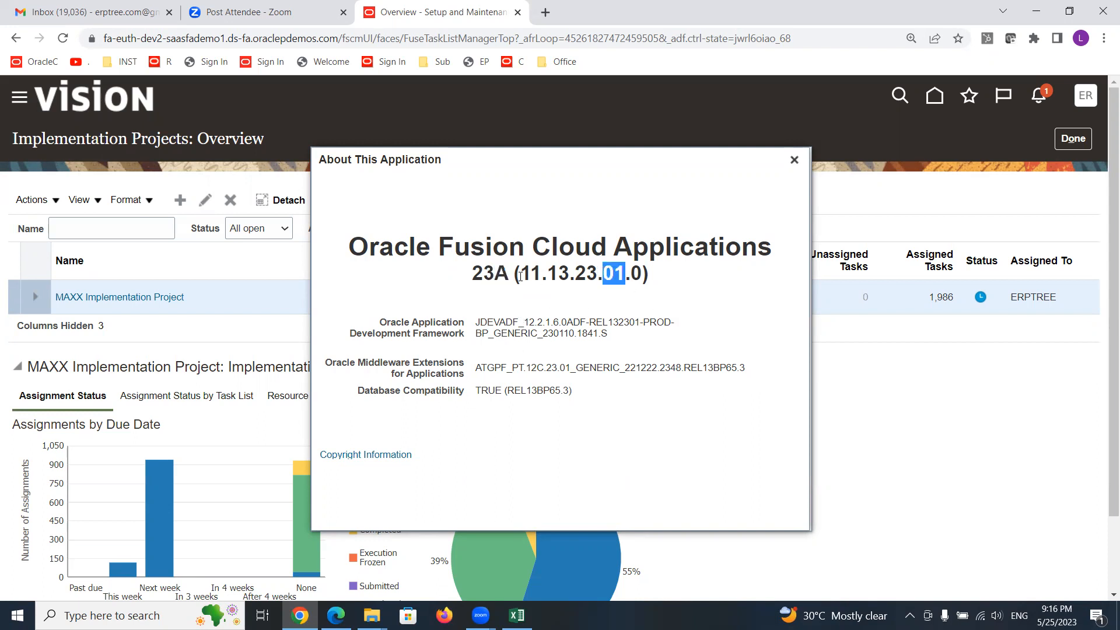
pyautogui.click(621, 273)
pyautogui.moveTo(621, 273); pyautogui.dragTo(598, 273)
pyautogui.click(619, 271)
pyautogui.moveTo(494, 273); pyautogui.dragTo(509, 273)
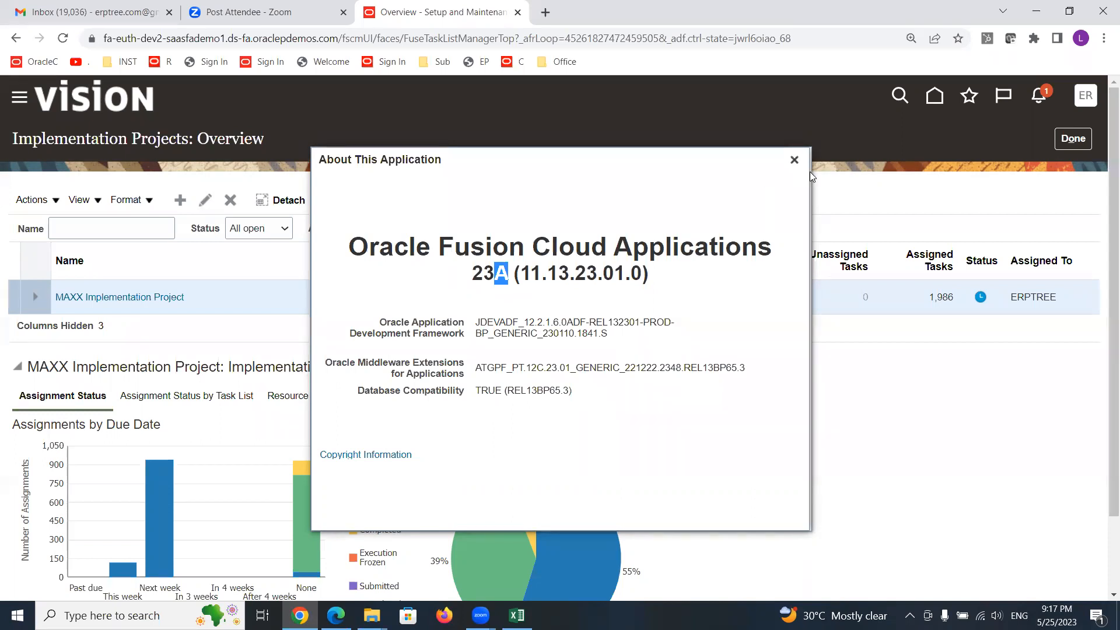
pyautogui.moveTo(394, 329); pyautogui.dragTo(607, 392)
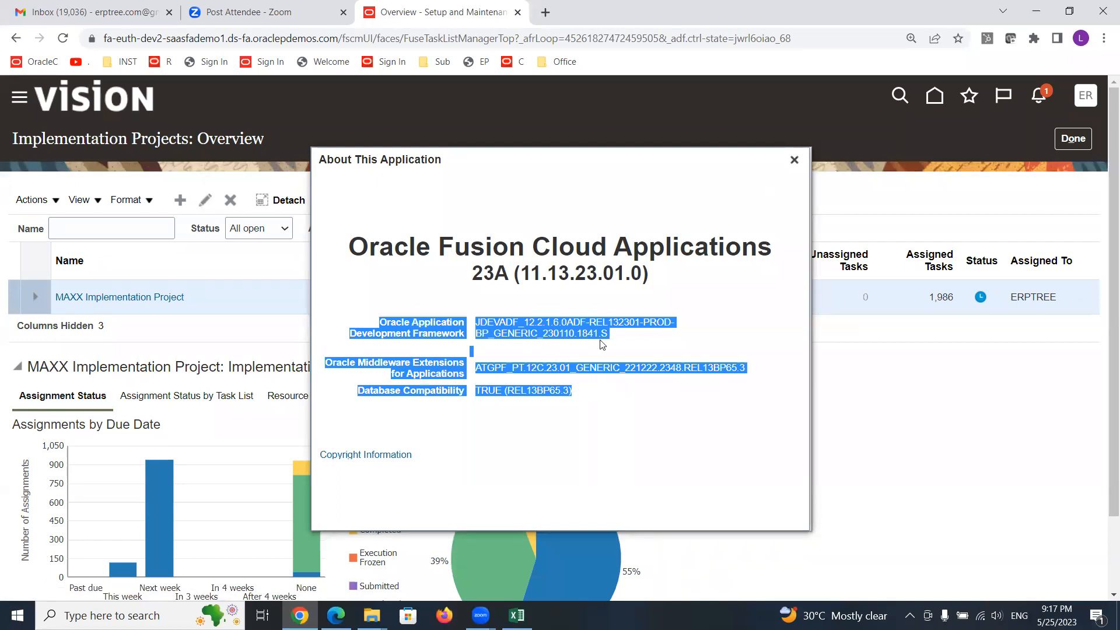
pyautogui.click(525, 274)
pyautogui.doubleClick(526, 274)
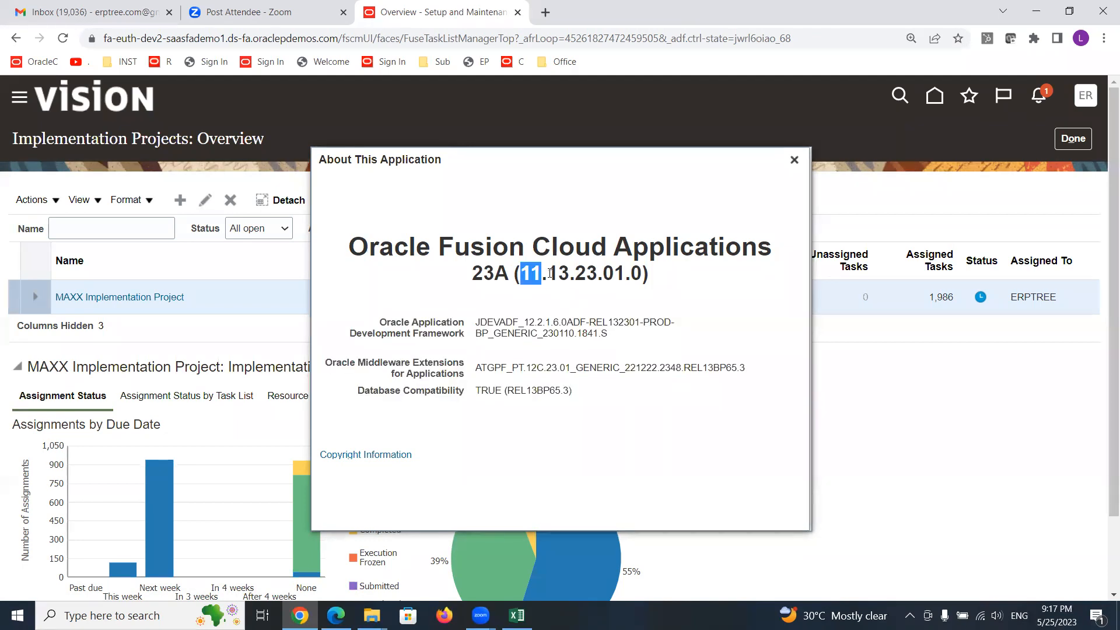
pyautogui.moveTo(550, 272); pyautogui.dragTo(571, 273)
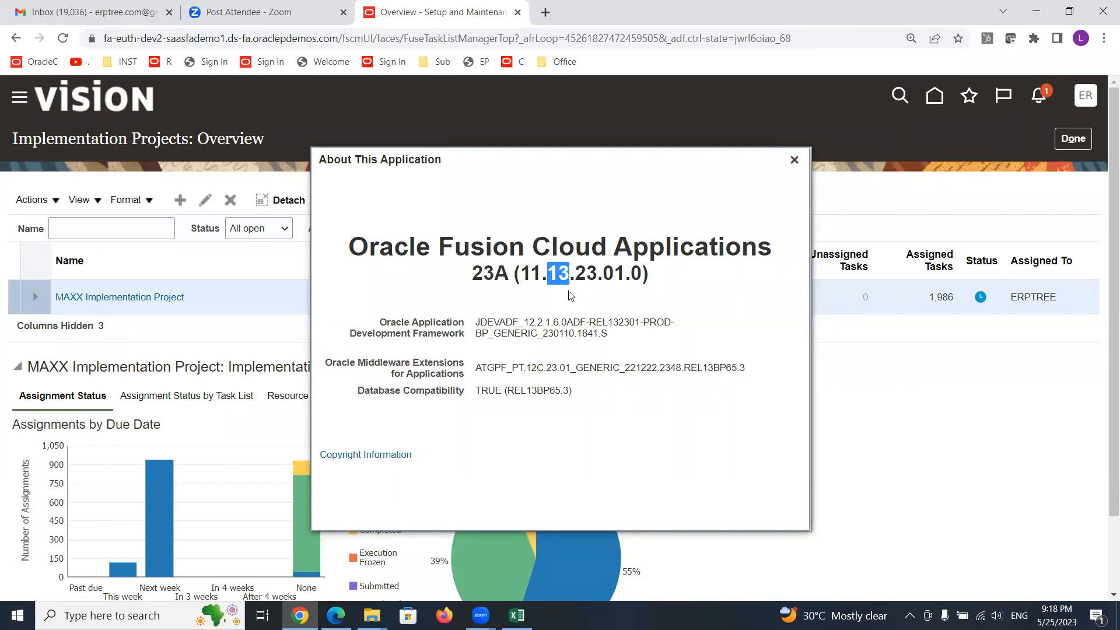
pyautogui.doubleClick(505, 274)
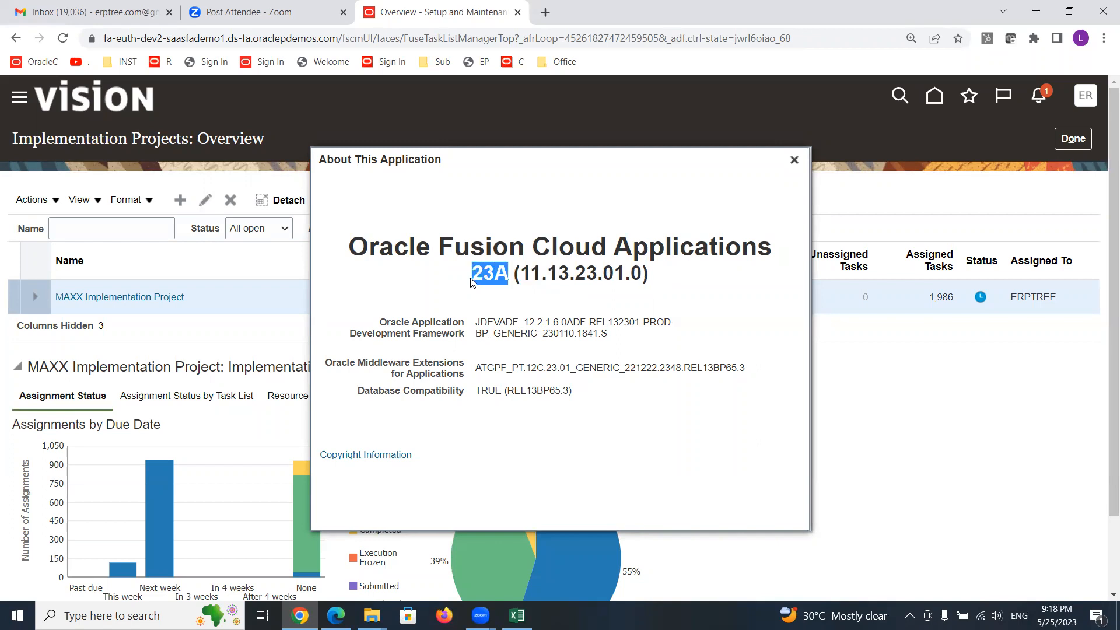
pyautogui.click(794, 164)
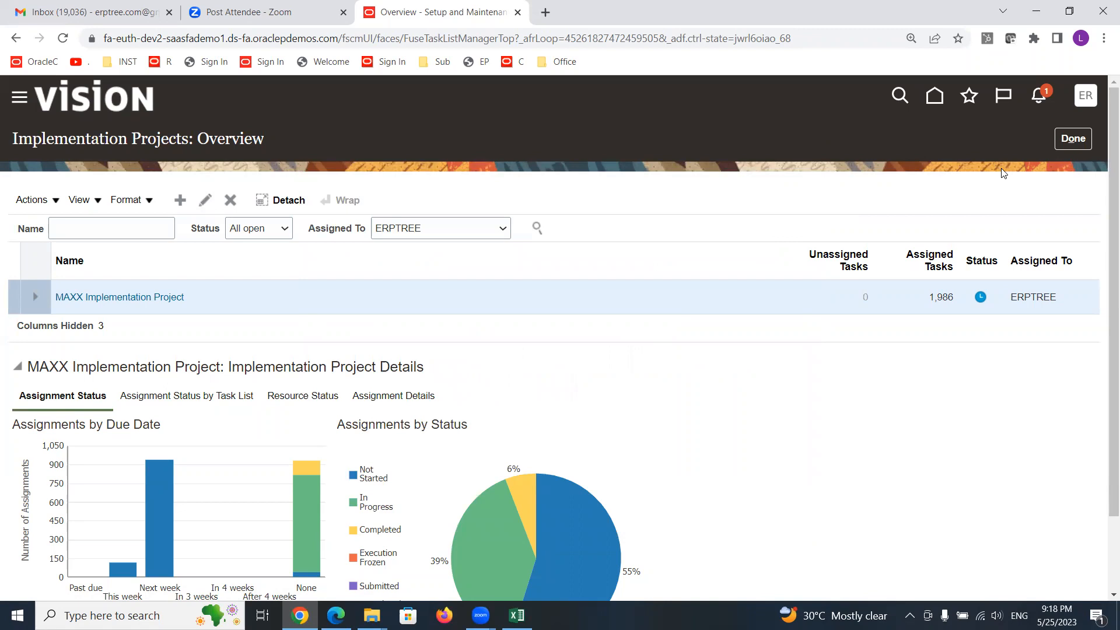
# - Switch to the Excel class sheet and enter the header Date in cell C245 under the Transaction heading
pyautogui.moveTo(516, 616)
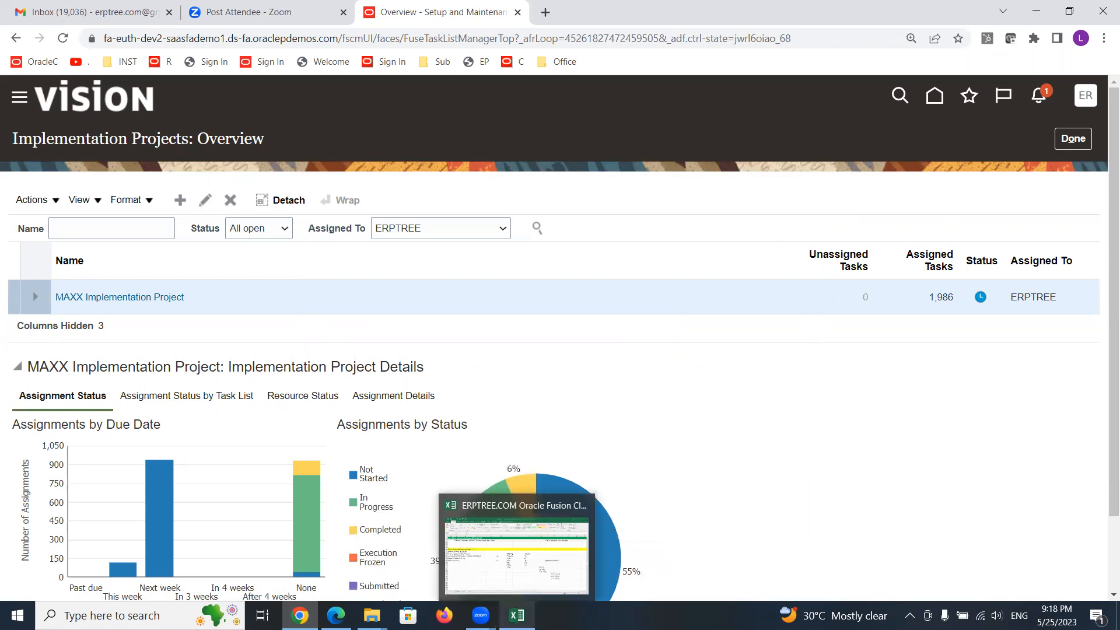
pyautogui.click(515, 580)
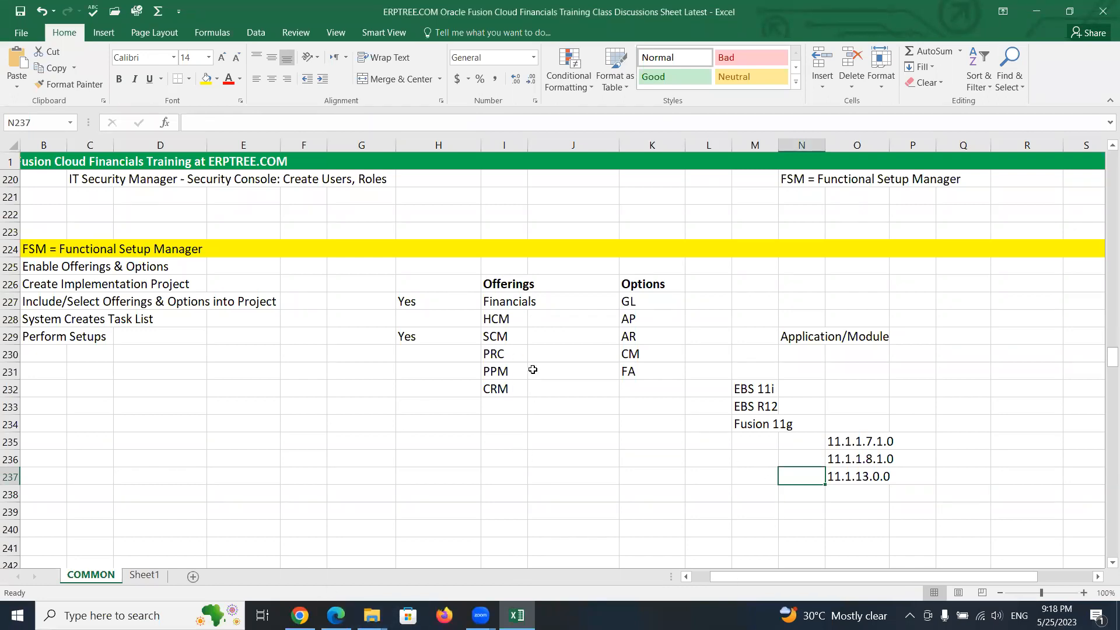
pyautogui.click(469, 143)
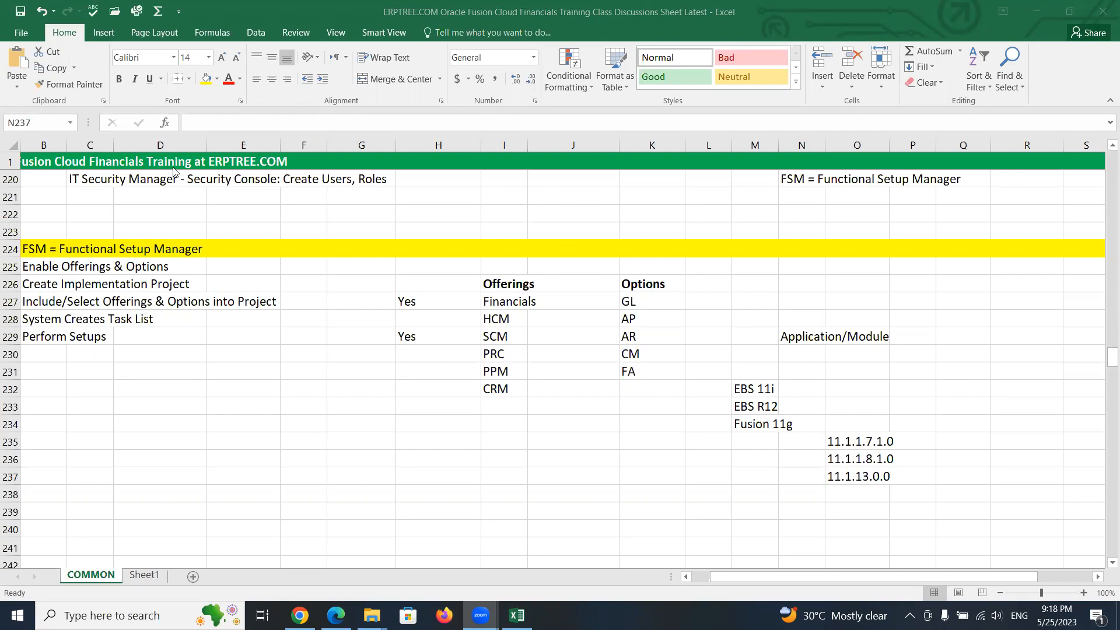
pyautogui.click(277, 335)
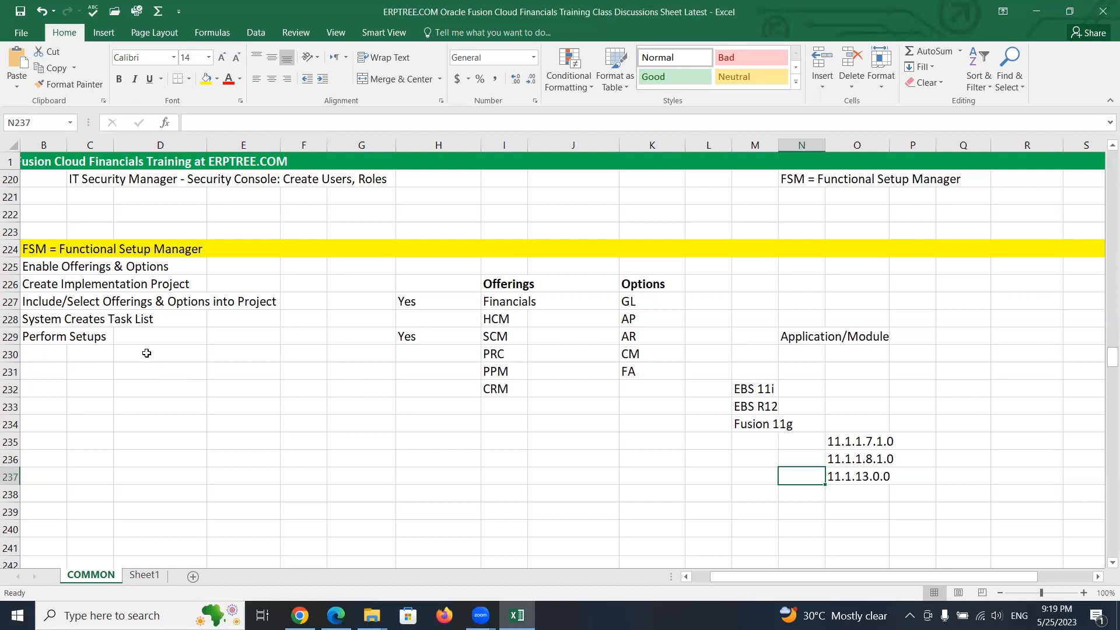
pyautogui.scroll(-4, 143, 350)
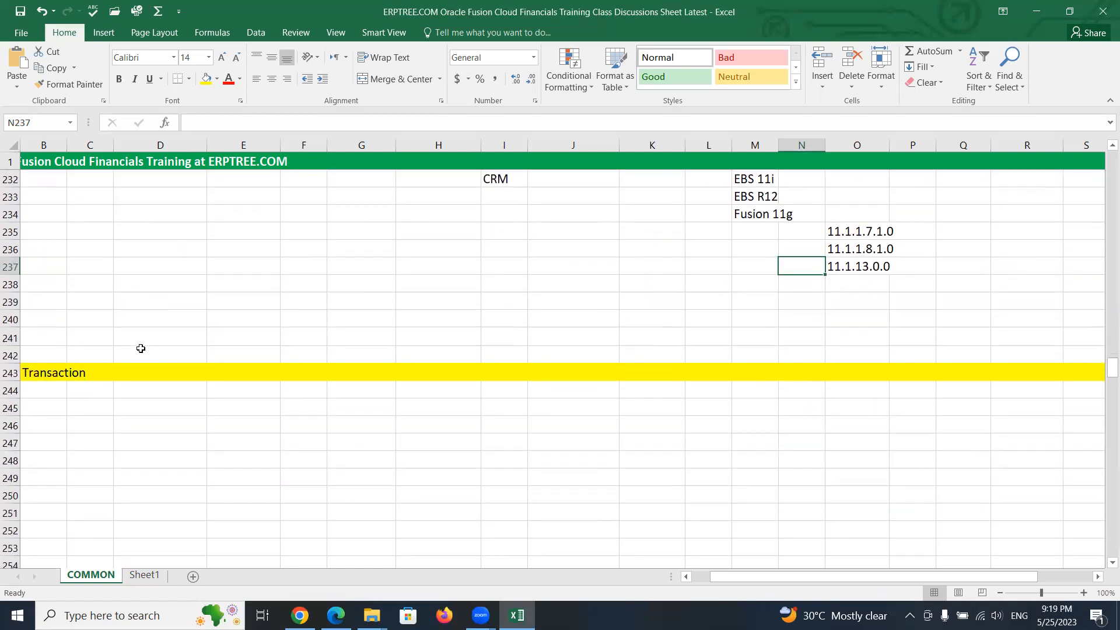
pyautogui.click(32, 372)
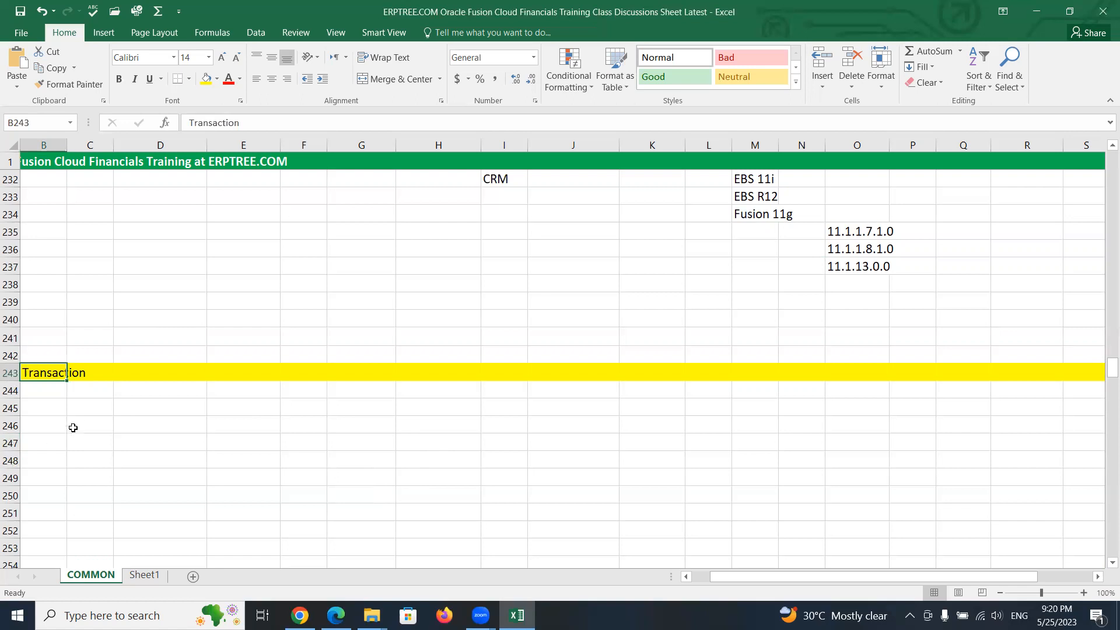
pyautogui.click(82, 410)
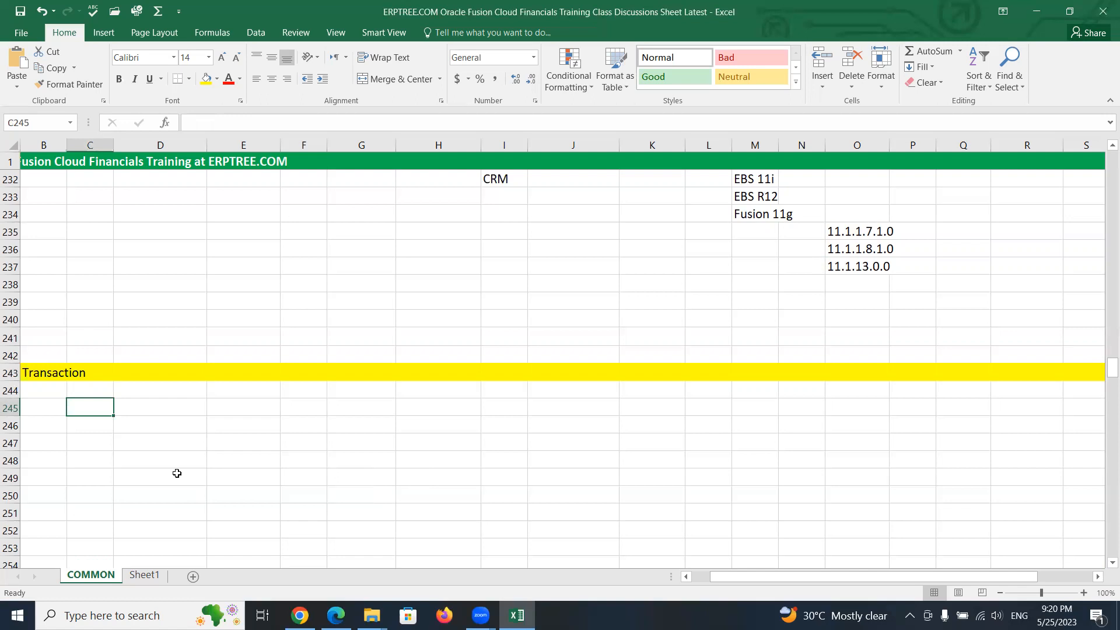
pyautogui.write('Date')
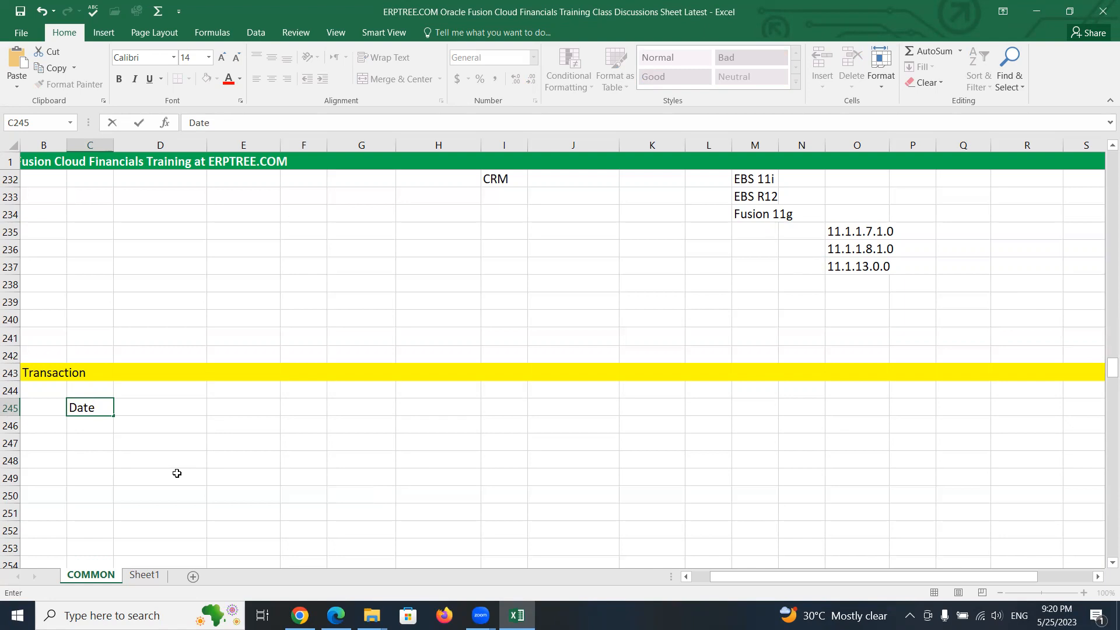
pyautogui.press('Tab')
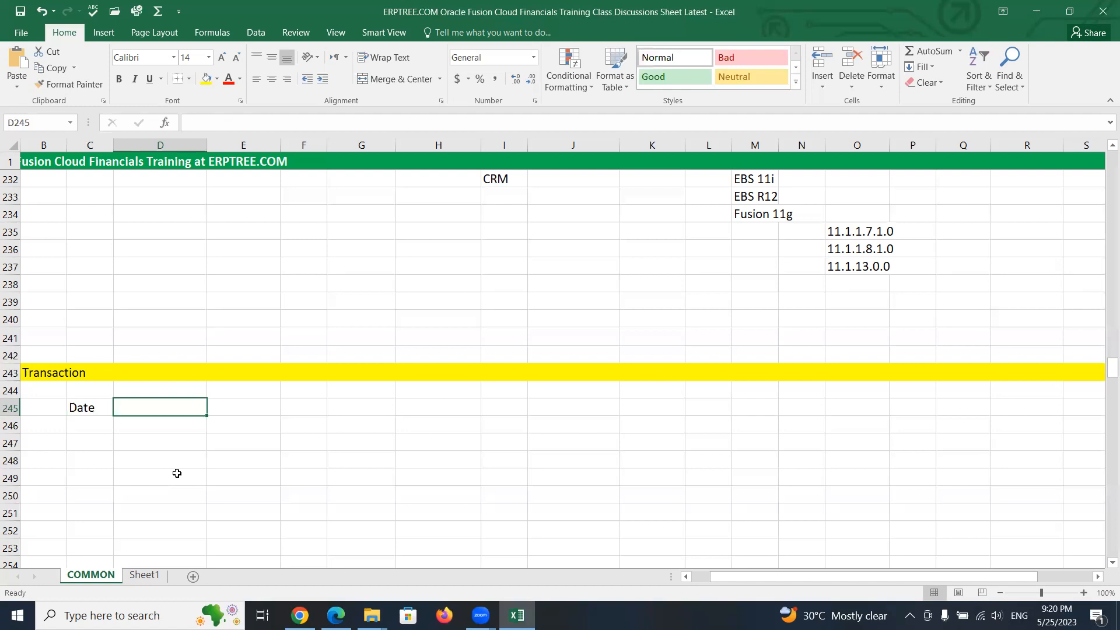
# - Enter the header Details in cell D245
pyautogui.press('Tab')
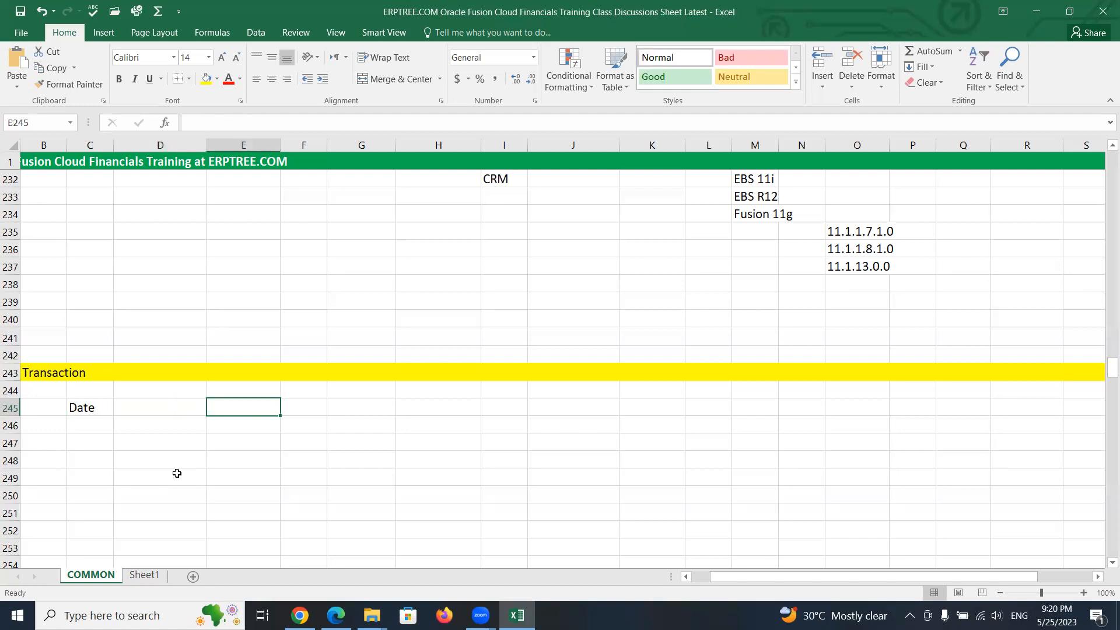
pyautogui.hotkey('shift', 'Tab')
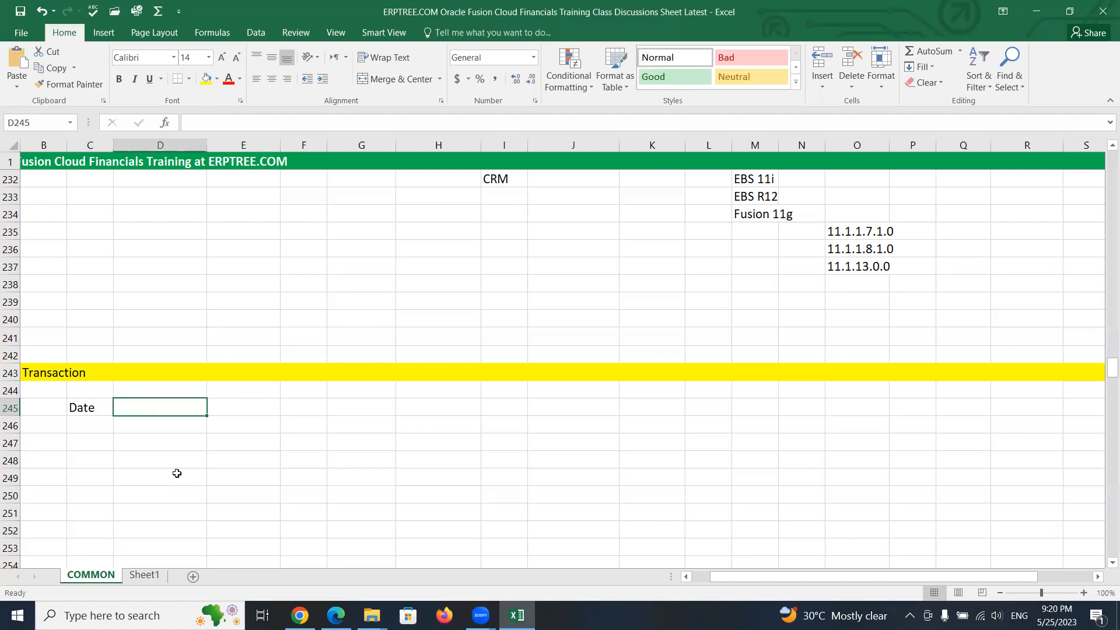
pyautogui.write('Details')
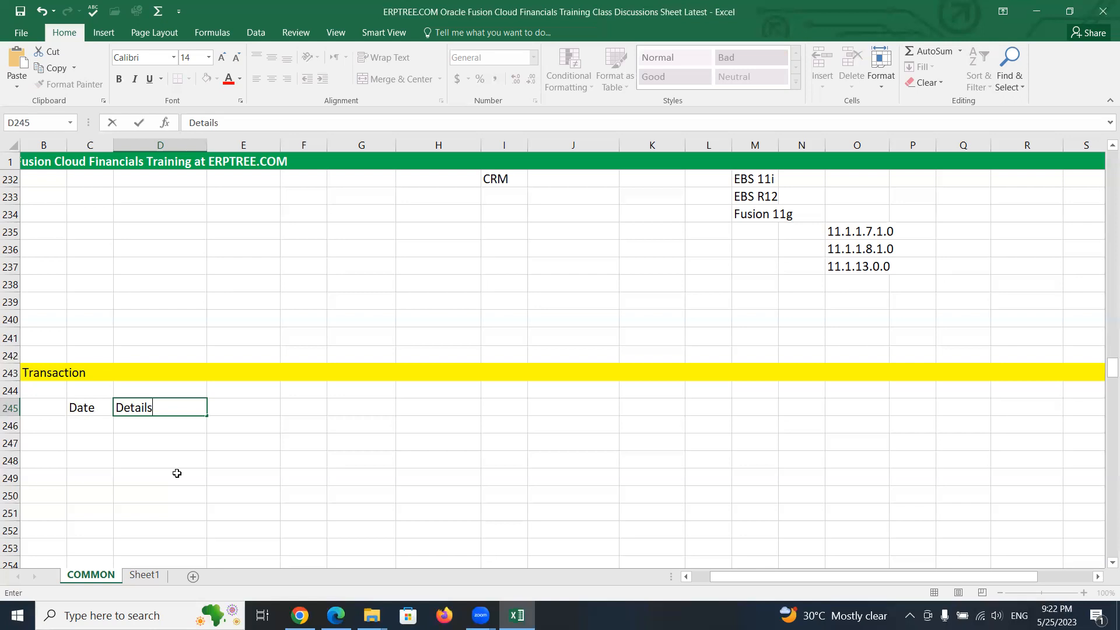
pyautogui.press('Tab')
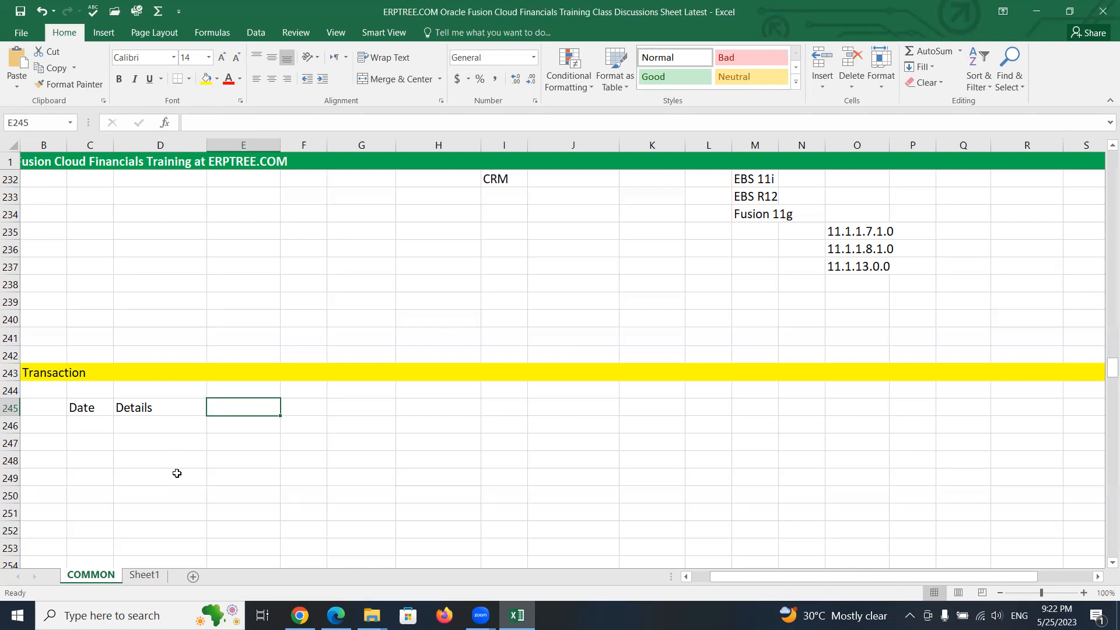
# - Enter 10000 in cell E245
pyautogui.write('a')
pyautogui.press('BackSpace')
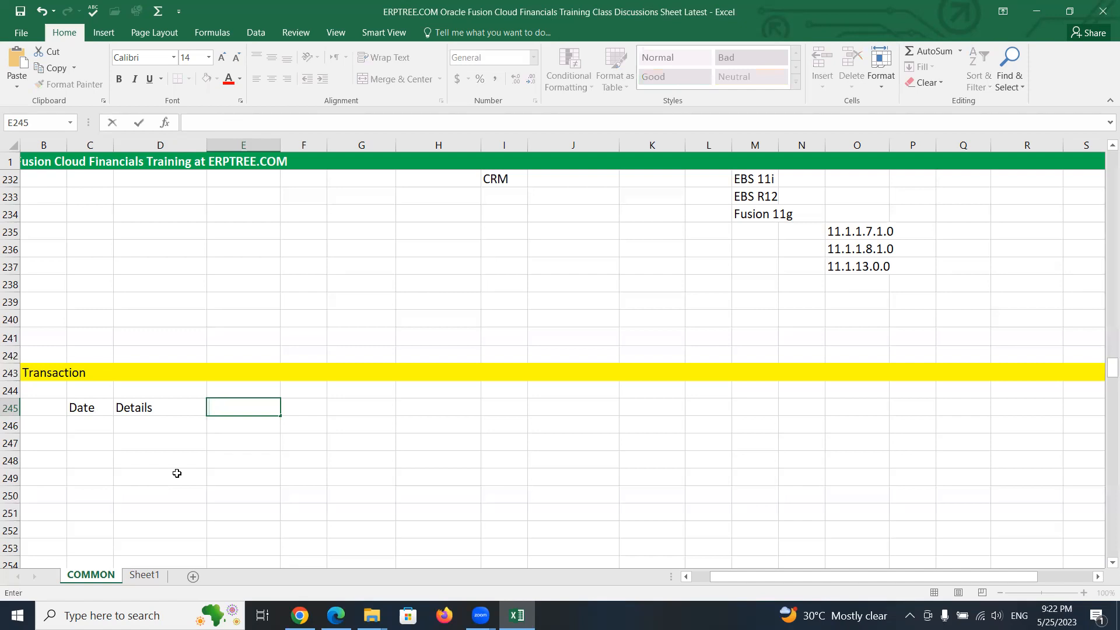
pyautogui.write('10000')
pyautogui.press('Tab')
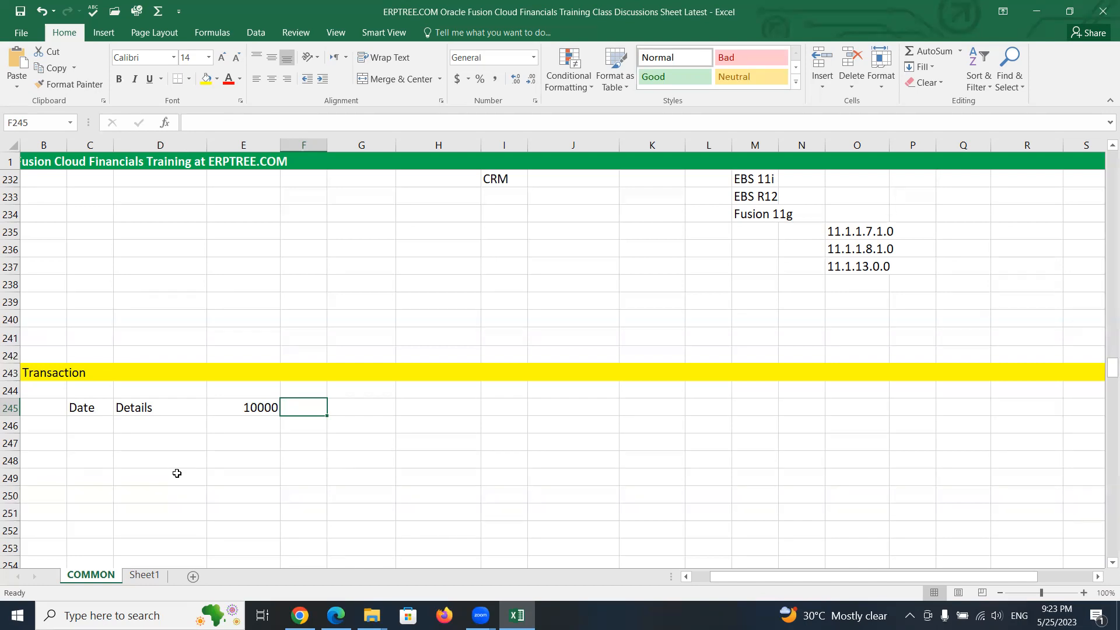
# - Replace cell E245's entry with the header Amount
pyautogui.press('Left')
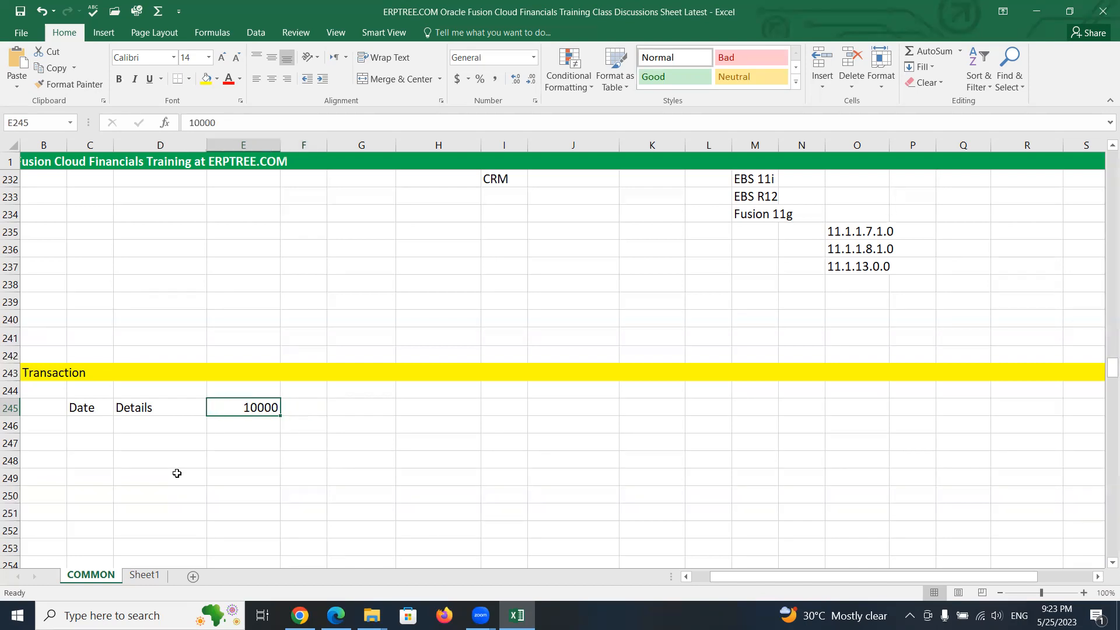
pyautogui.write('AM')
pyautogui.press('BackSpace')
pyautogui.press('BackSpace')
pyautogui.write('Amount')
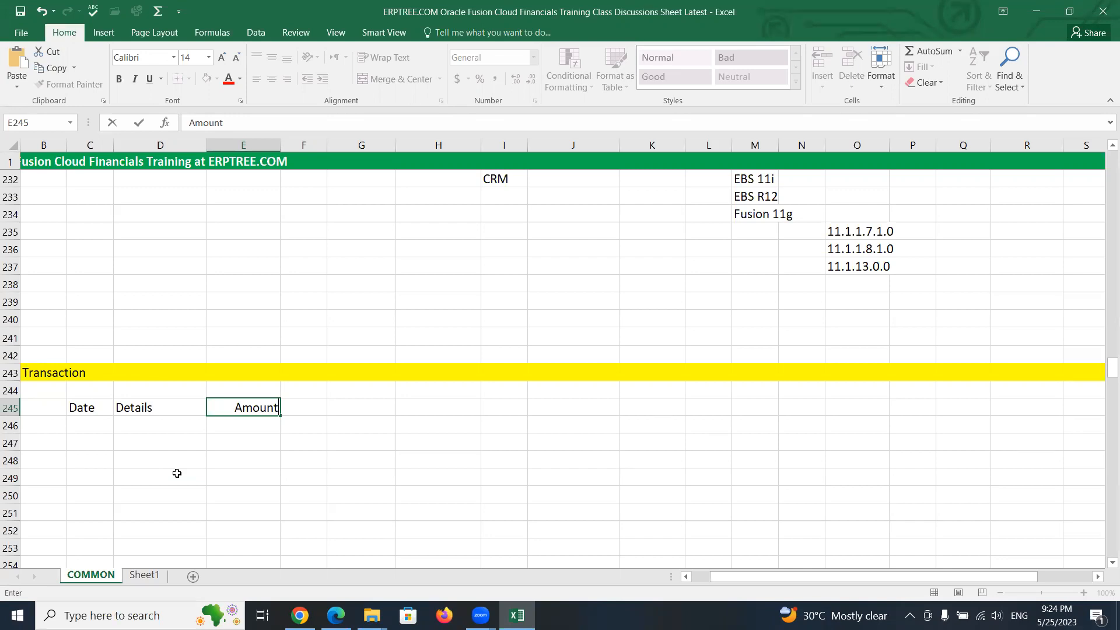
# - Number the columns 1, 2 and 3 in cells C244 to E244 above the headers
pyautogui.click(98, 390)
pyautogui.write('1')
pyautogui.press('Tab')
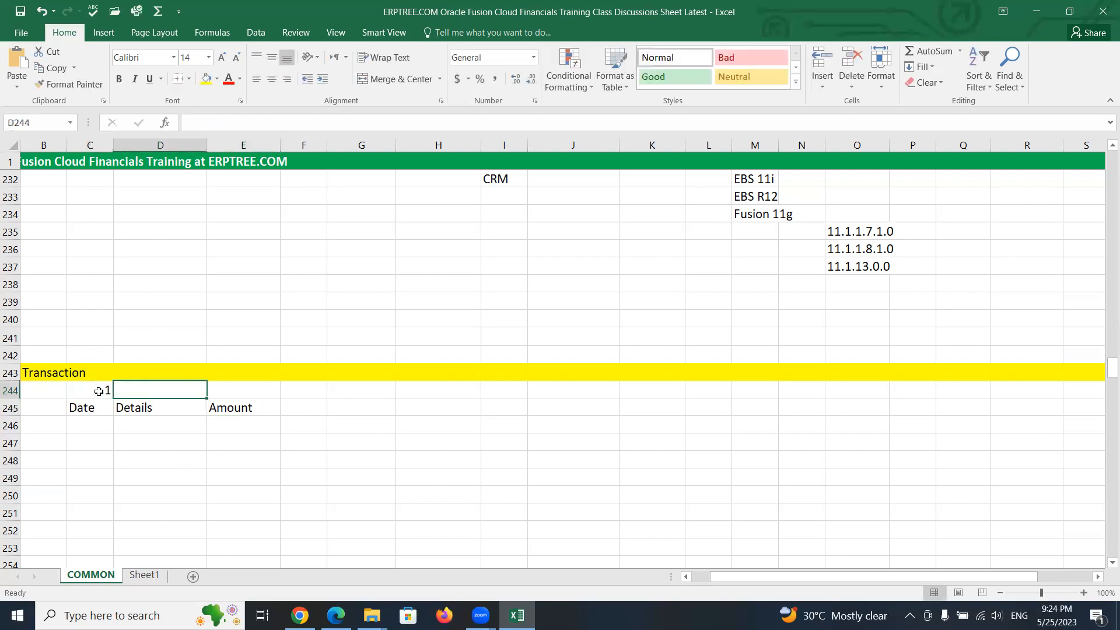
pyautogui.write('2')
pyautogui.press('Tab')
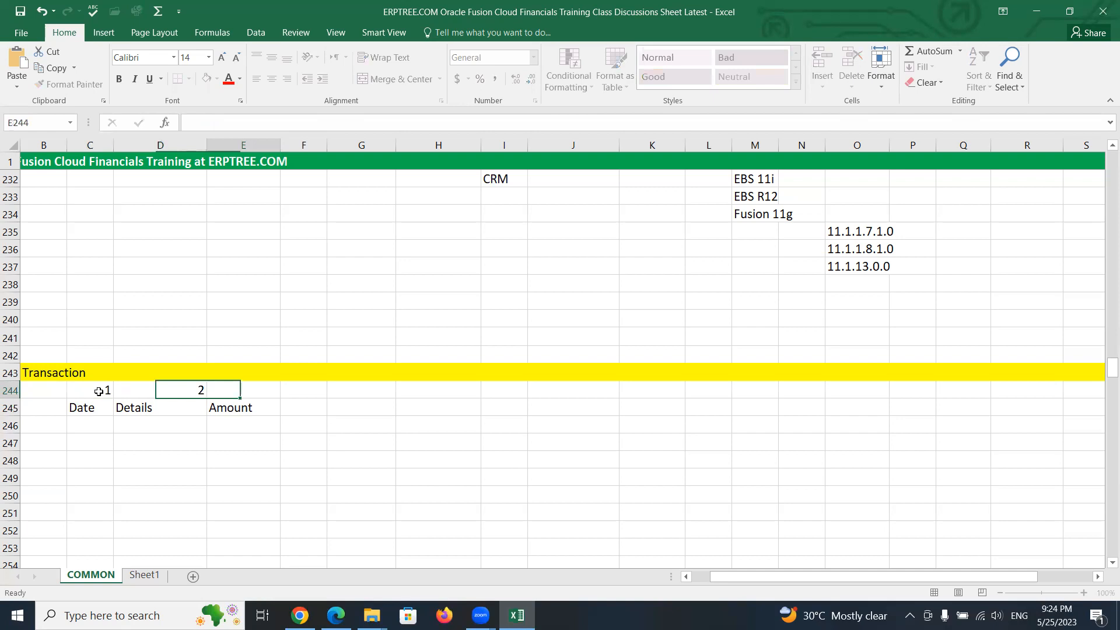
pyautogui.write('3')
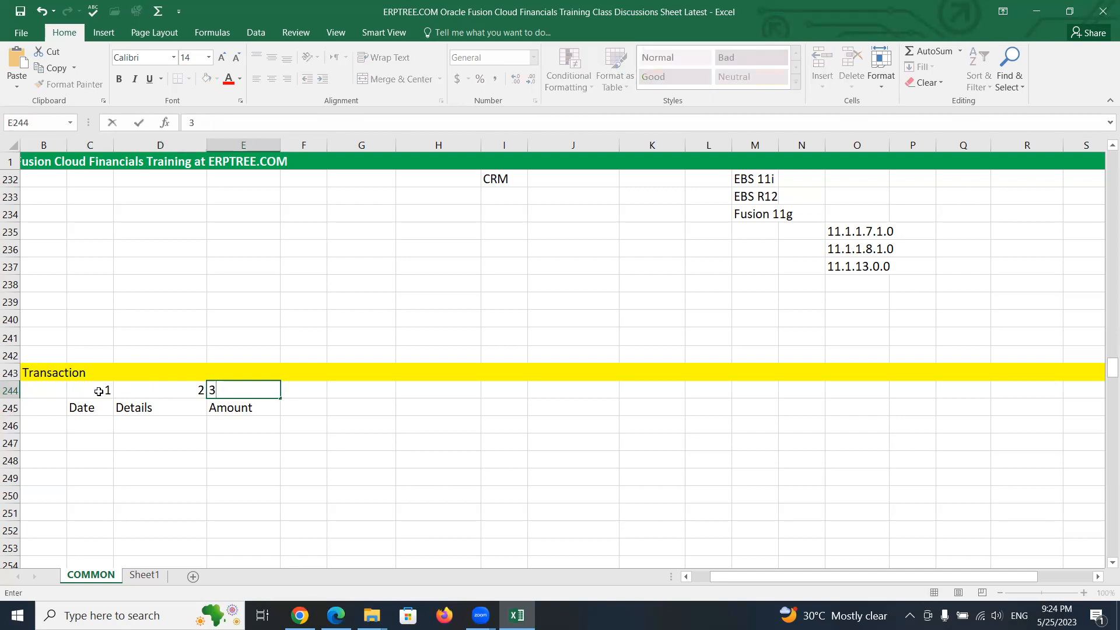
pyautogui.press('Tab')
# - Center-align the numbers in cells C244 to E244
pyautogui.moveTo(87, 390); pyautogui.dragTo(250, 389)
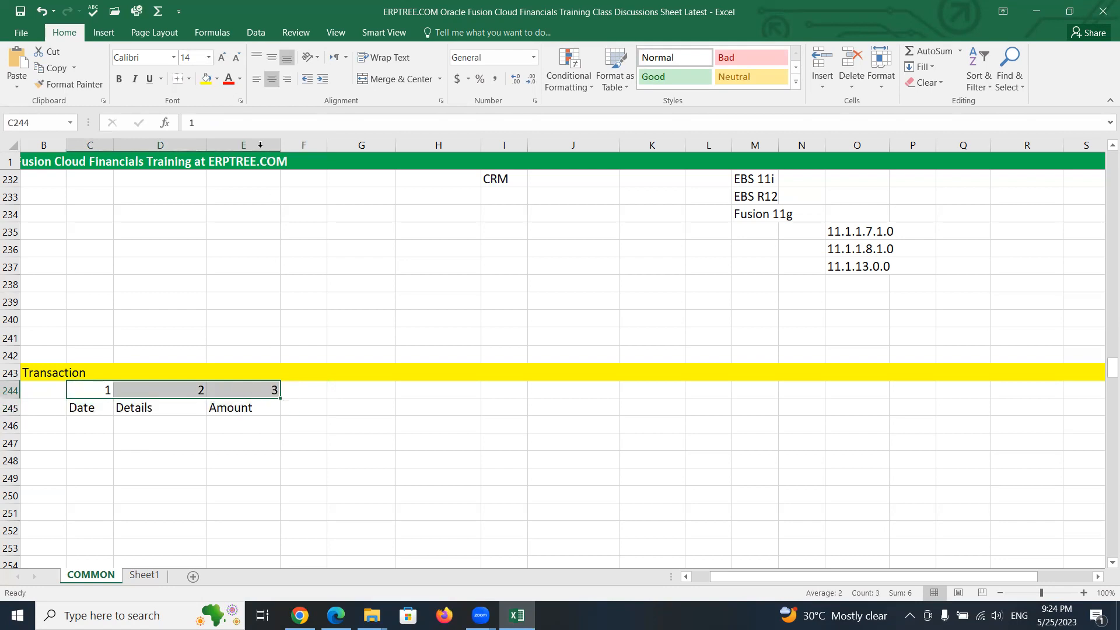
pyautogui.click(153, 487)
pyautogui.click(82, 410)
pyautogui.click(134, 409)
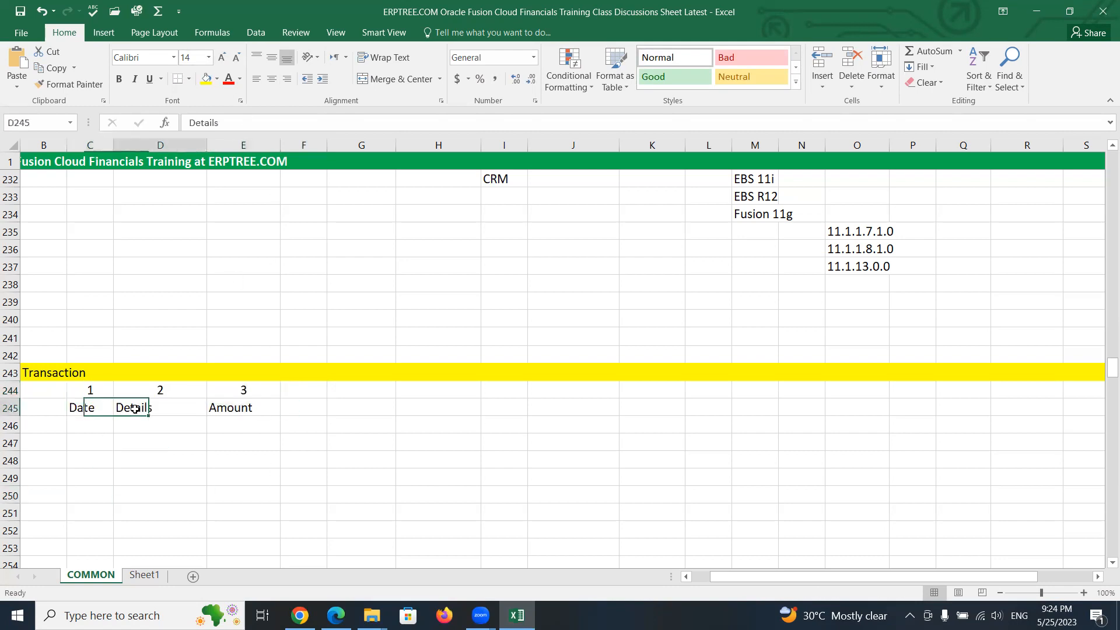
pyautogui.click(231, 411)
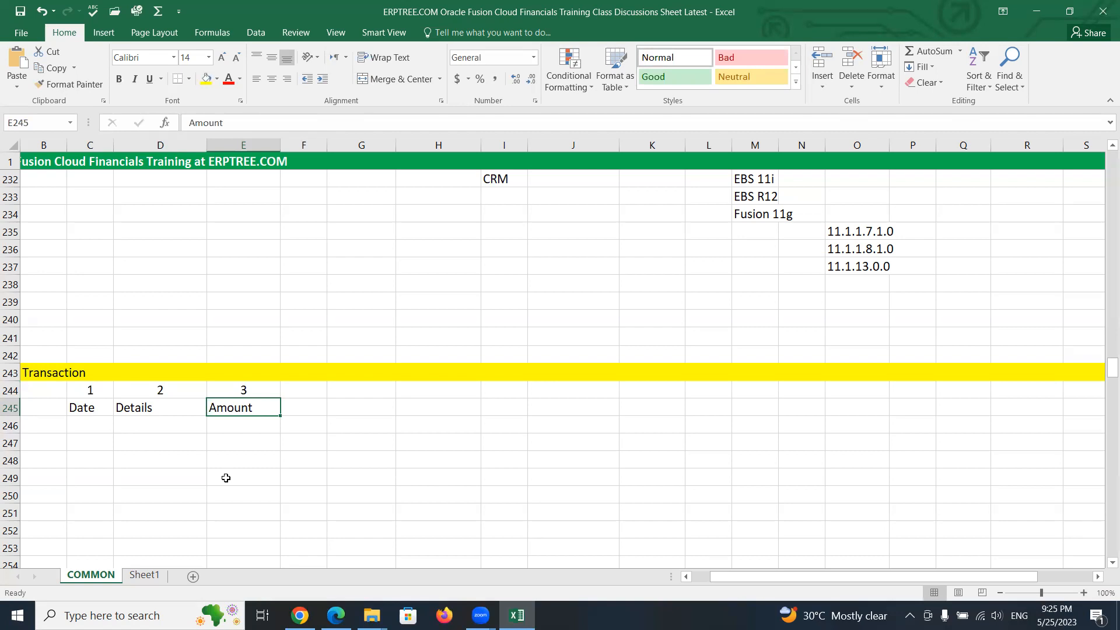
pyautogui.click(77, 407)
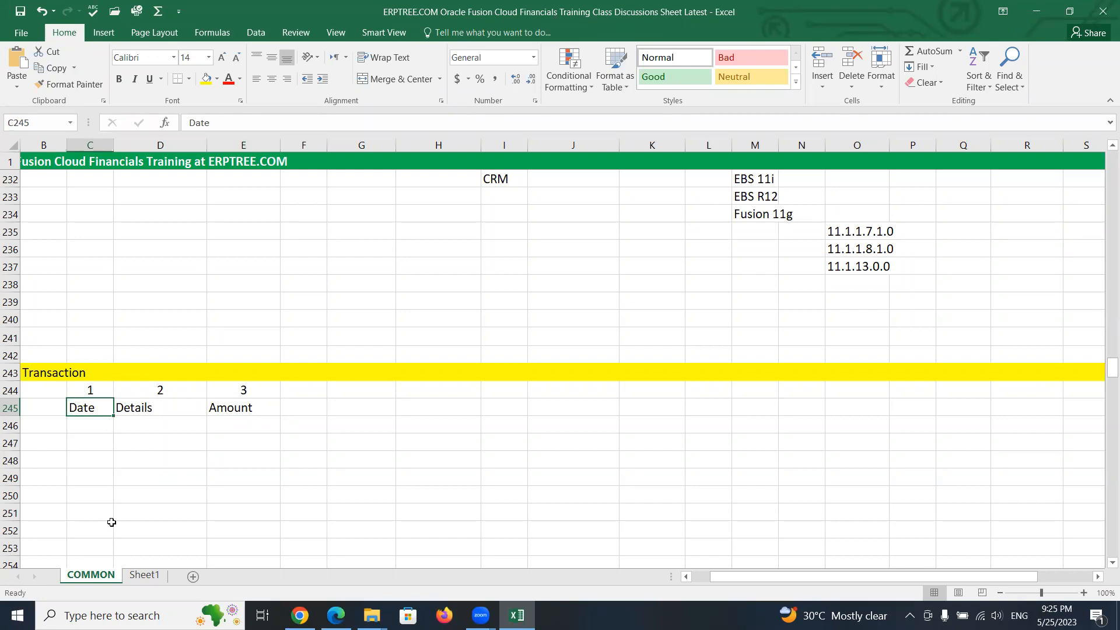
# - Enter the bold heading Calendar in cell C248
pyautogui.click(88, 463)
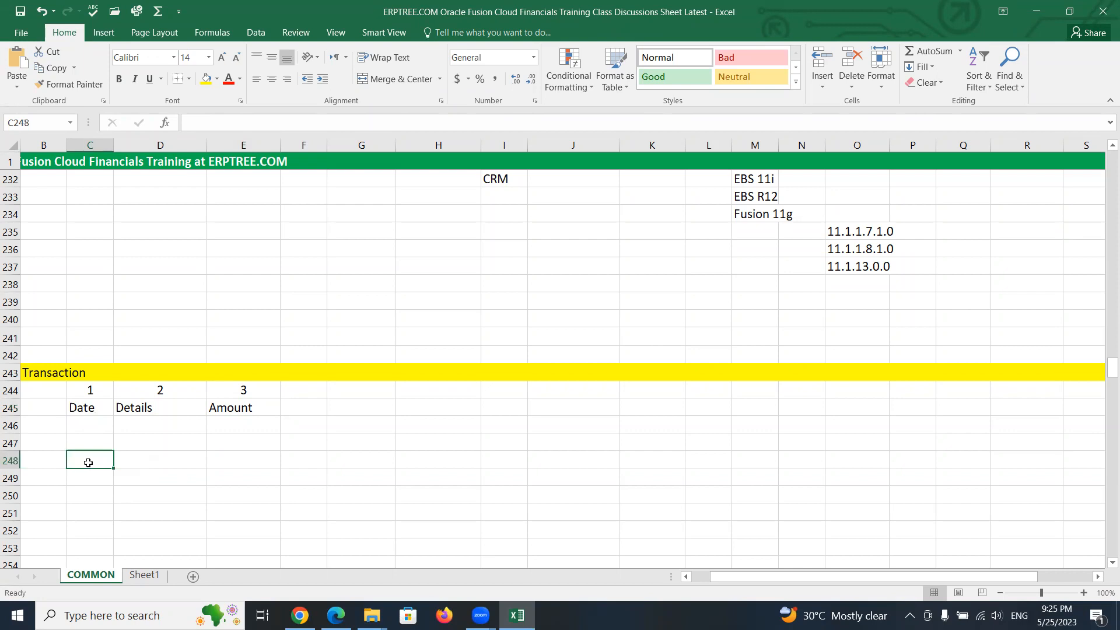
pyautogui.write('Calendar')
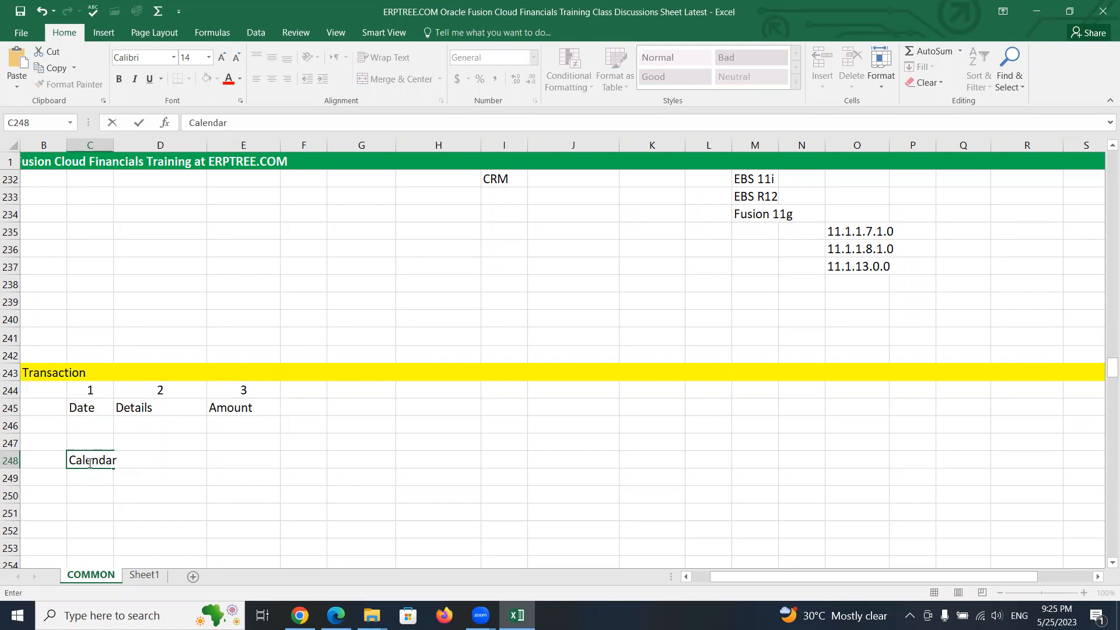
pyautogui.hotkey('ctrl', 'Return')
pyautogui.hotkey('ctrl', 'b')
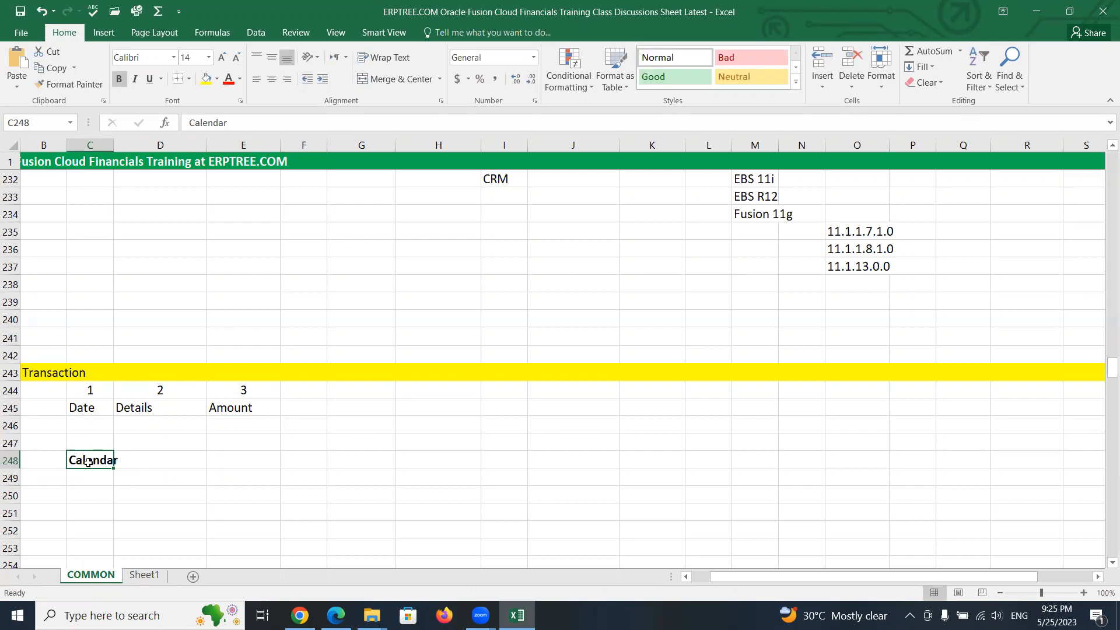
# - Enter Financial Year in cell C249 below the Calendar heading
pyautogui.click(89, 478)
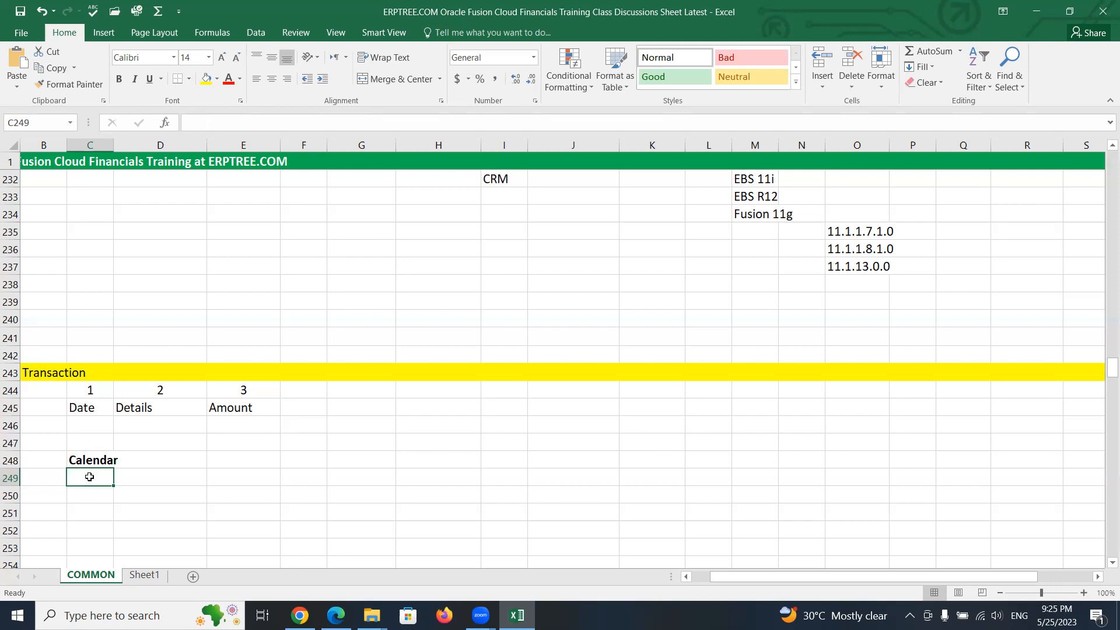
pyautogui.write('Country')
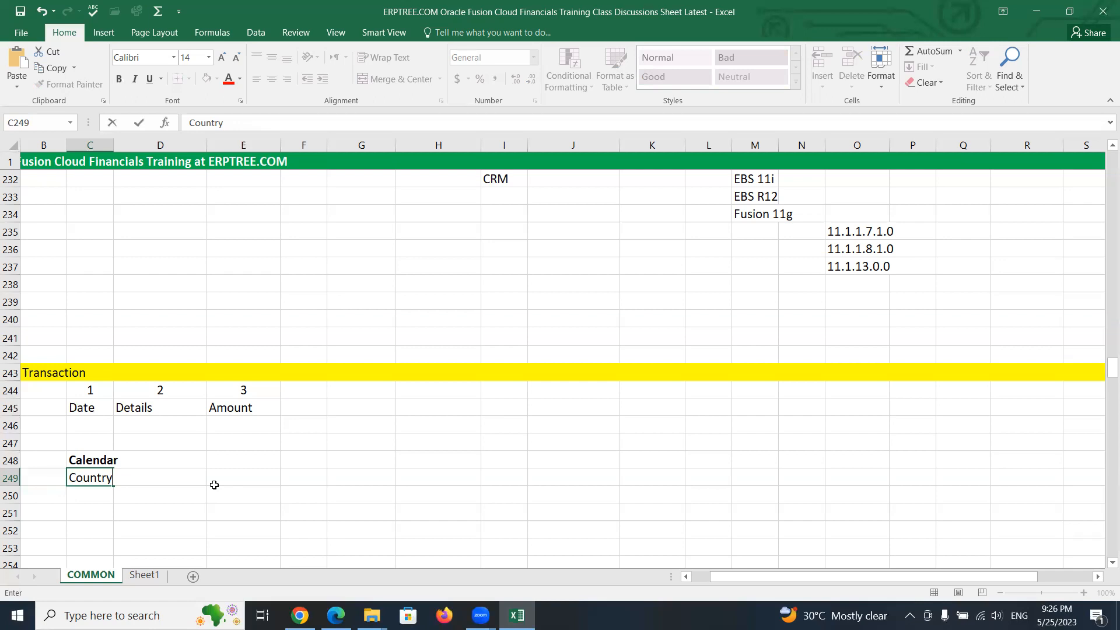
pyautogui.press('BackSpace')
pyautogui.press('BackSpace')
pyautogui.press('BackSpace')
pyautogui.press('BackSpace')
pyautogui.press('BackSpace')
pyautogui.press('BackSpace')
pyautogui.press('BackSpace')
pyautogui.write('Financial Year')
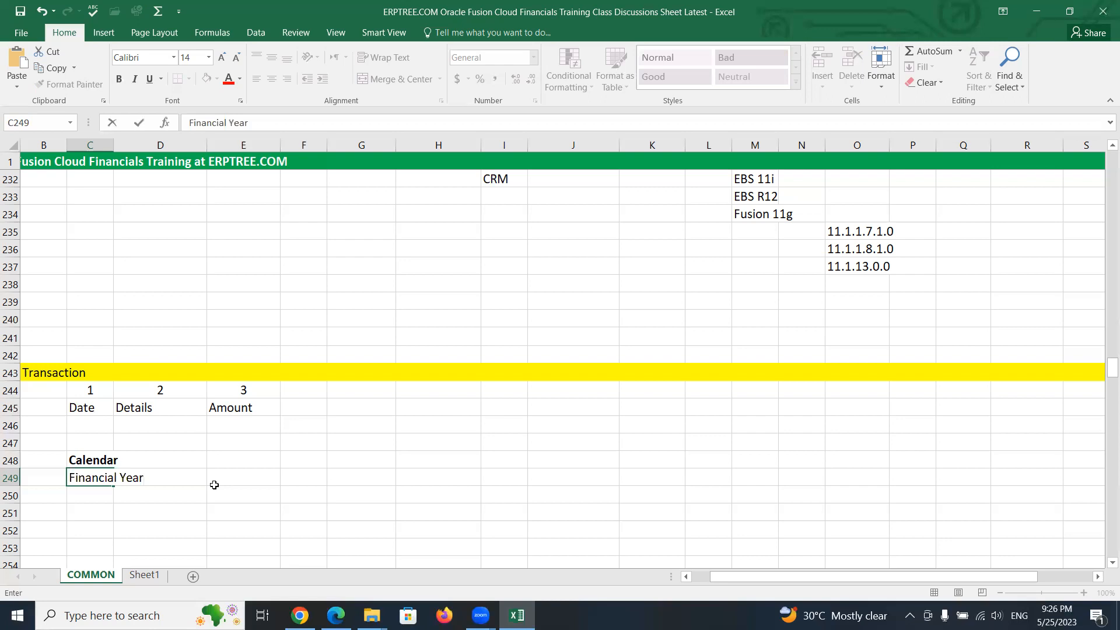
pyautogui.press('Return')
# - Enter Period Type in cell C250
pyautogui.write('Period')
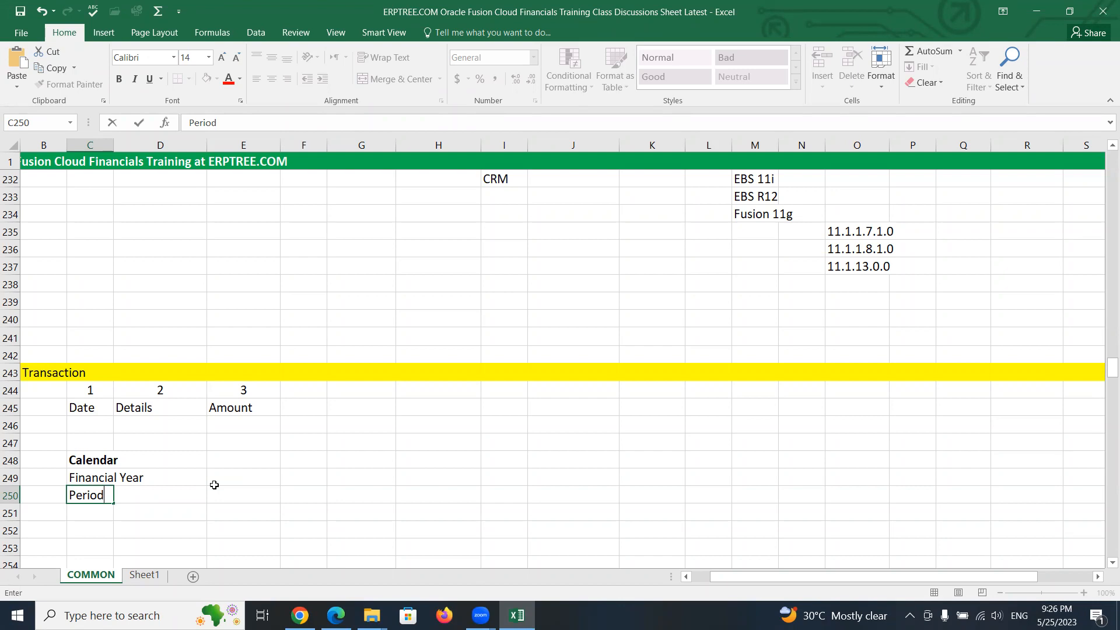
pyautogui.write('Type')
pyautogui.press('Tab')
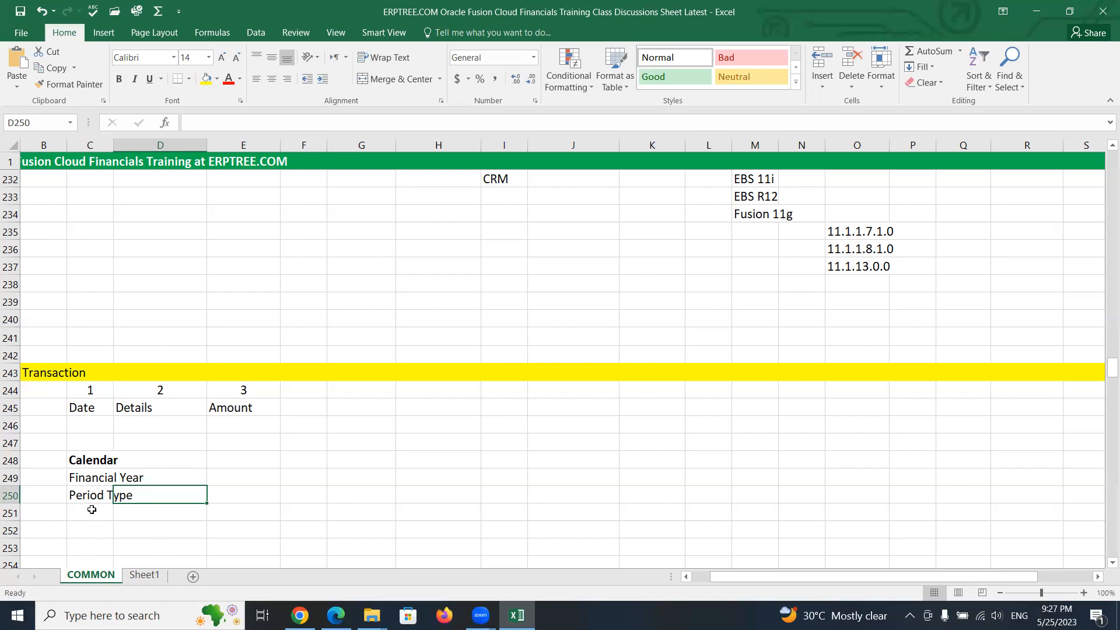
# - Enter Additional Periods in cell C251
pyautogui.click(92, 510)
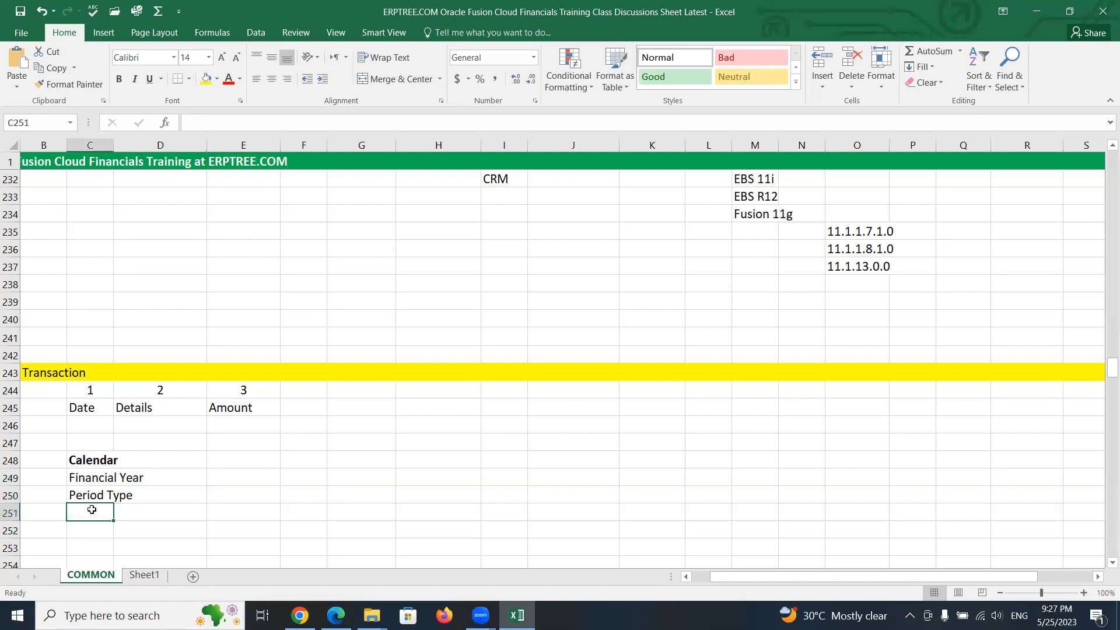
pyautogui.write('A')
pyautogui.press('BackSpace')
pyautogui.write('Additional Periods')
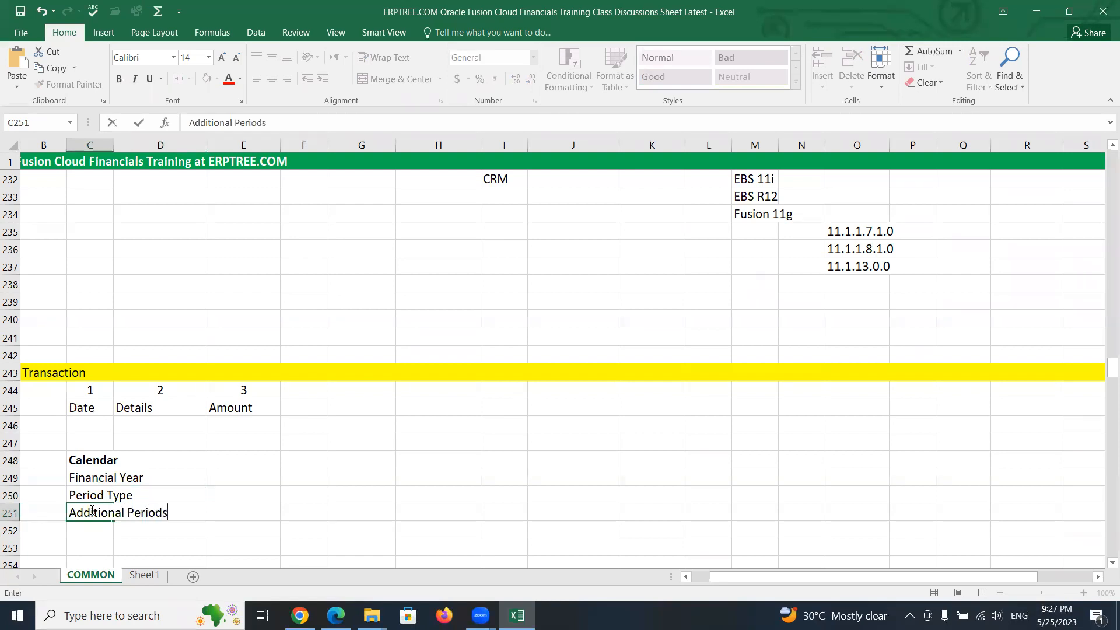
# - Replace cell C250's entry with Monthly - 12
pyautogui.click(95, 493)
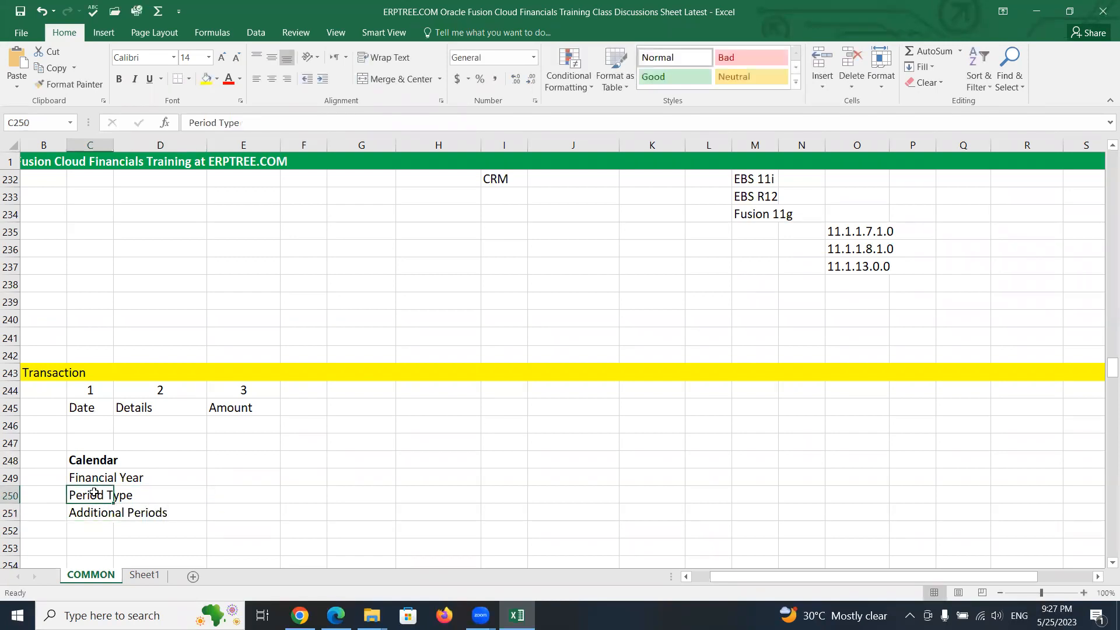
pyautogui.write('Monthly - 12')
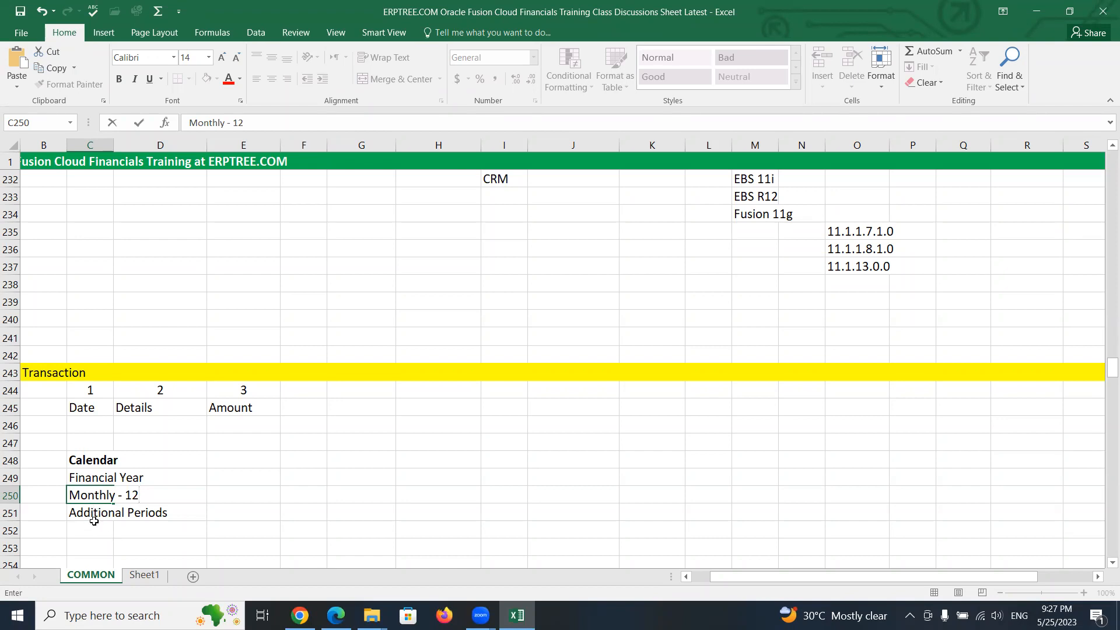
# - Replace cell C251's entry with Adjustment Periods
pyautogui.click(93, 513)
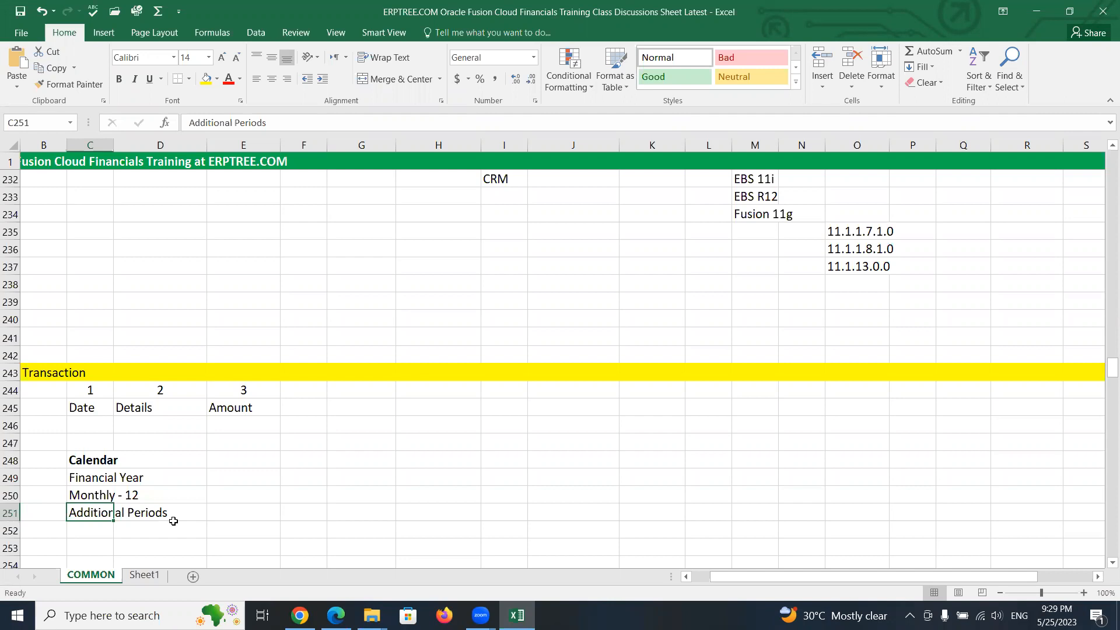
pyautogui.write('A')
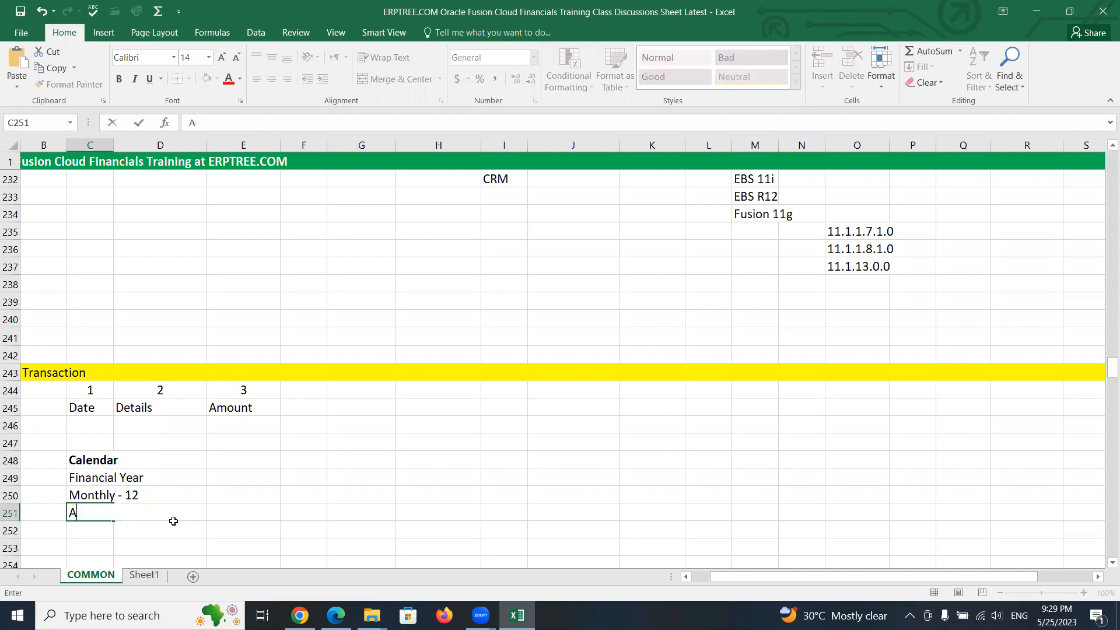
pyautogui.write('djustment')
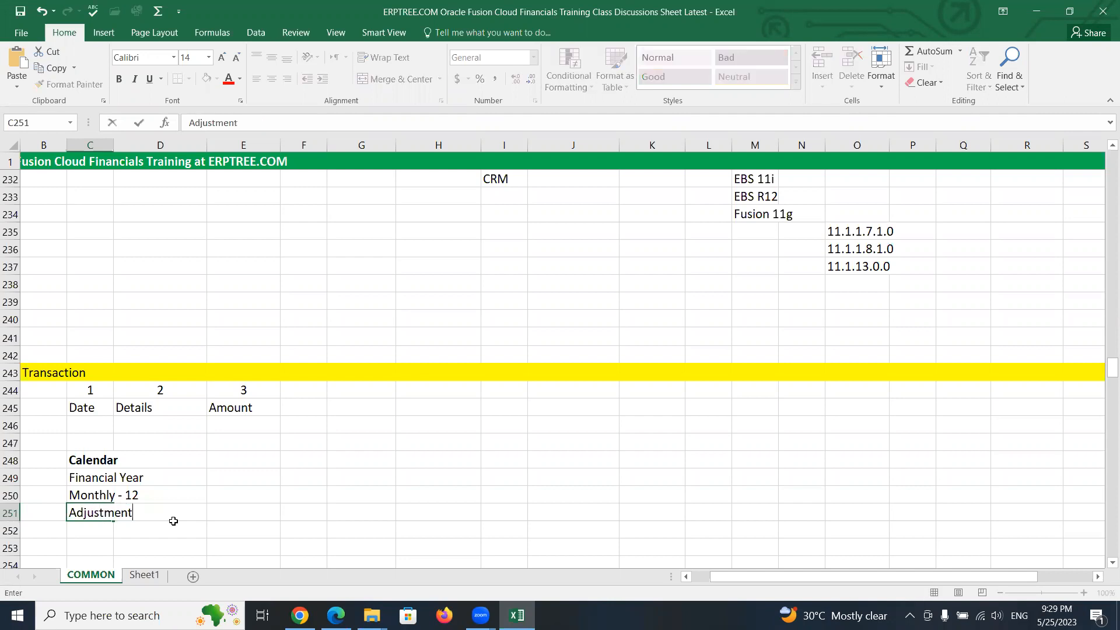
pyautogui.write(' Periods')
pyautogui.click(65, 513)
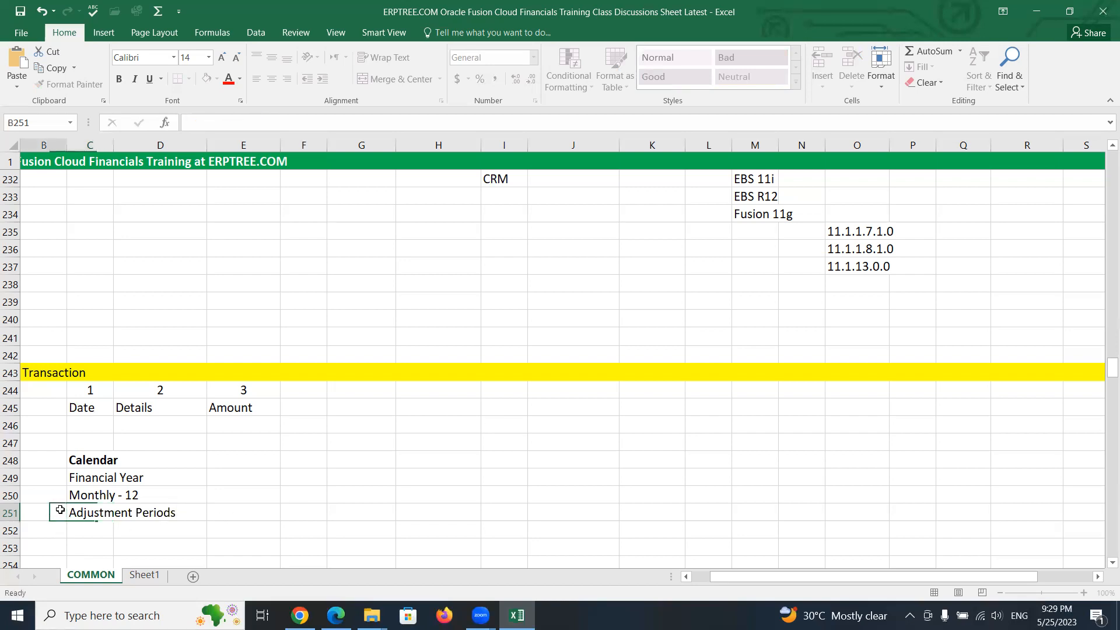
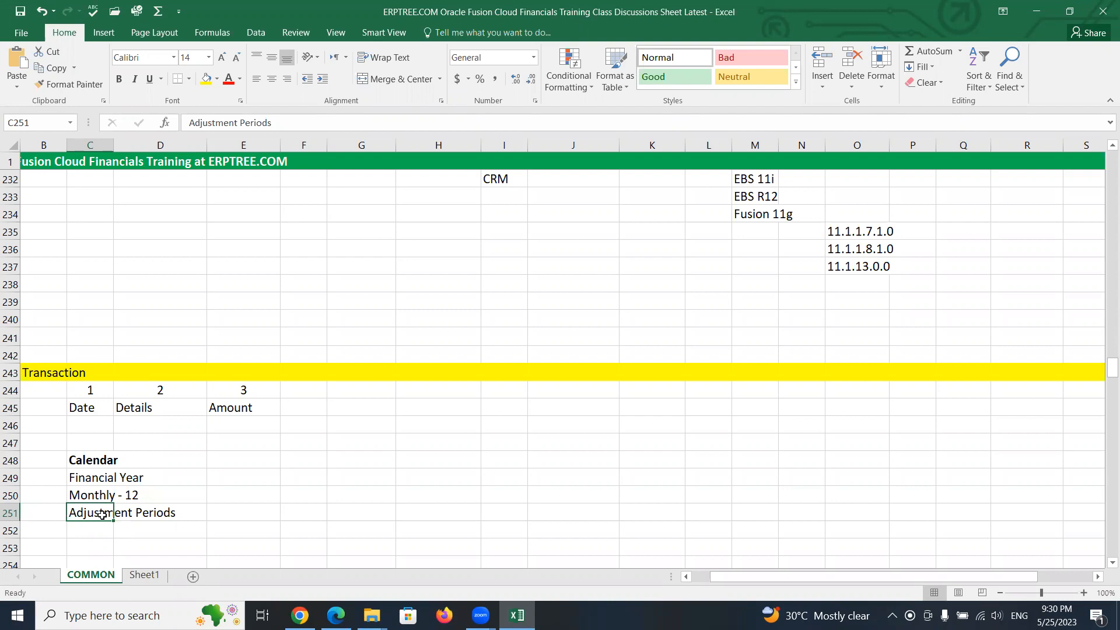
# - Append /Accounting Calendar to the Calendar heading in cell C248
pyautogui.click(483, 114)
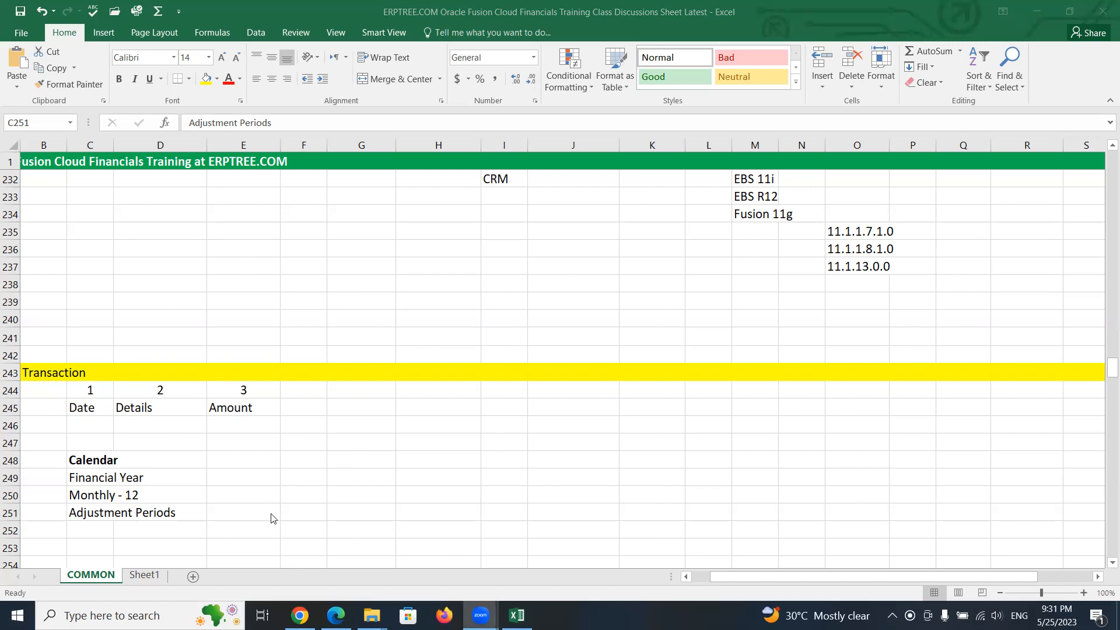
pyautogui.click(241, 512)
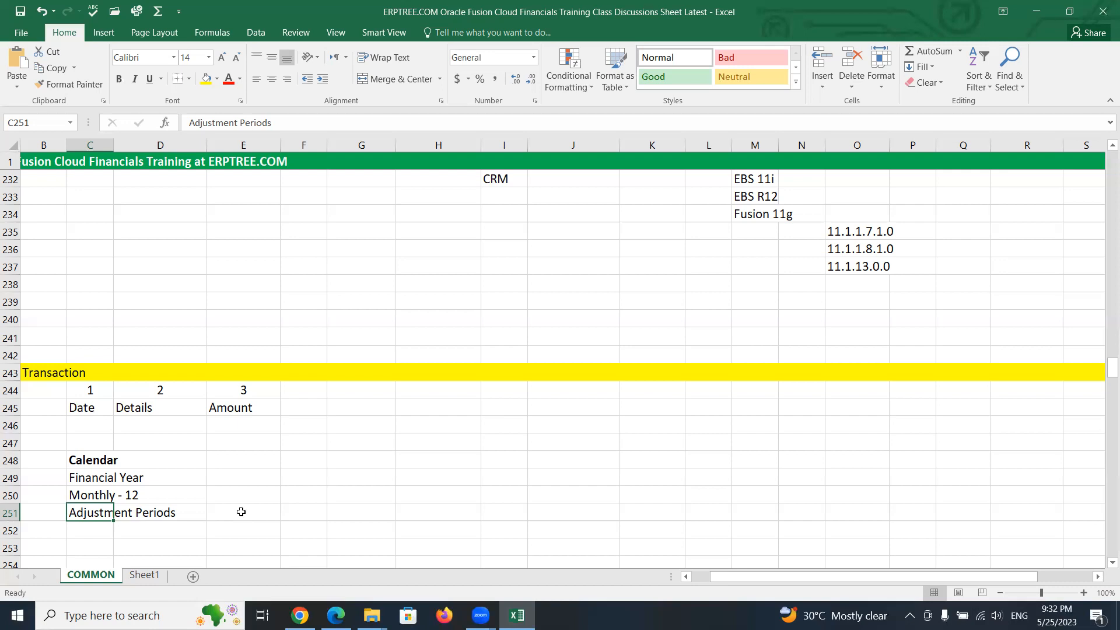
pyautogui.click(88, 459)
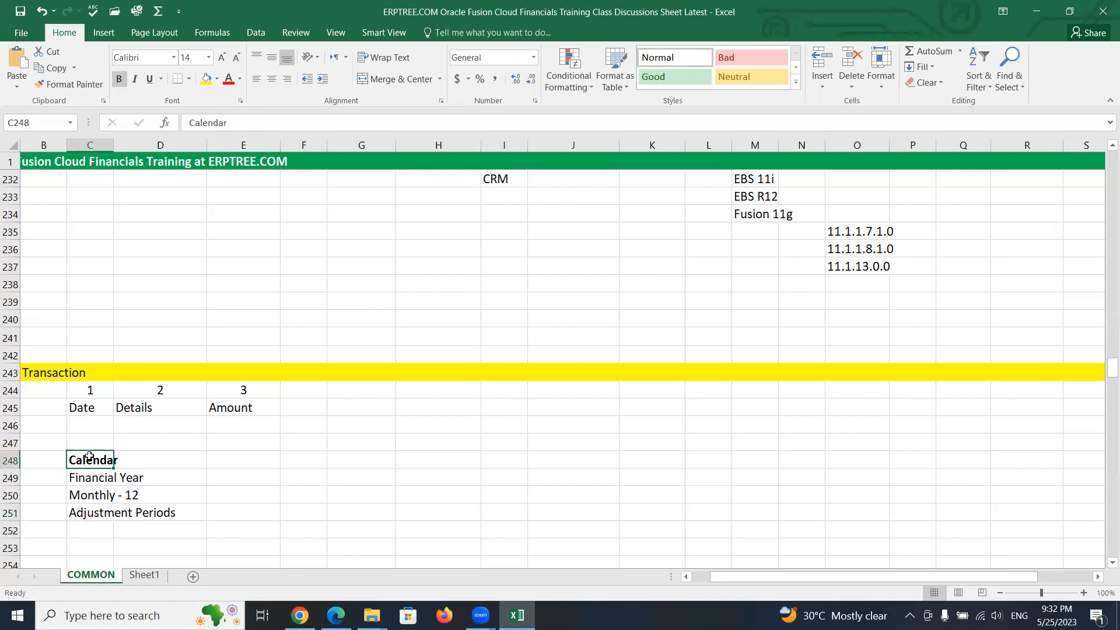
pyautogui.click(280, 118)
pyautogui.write('/Acc')
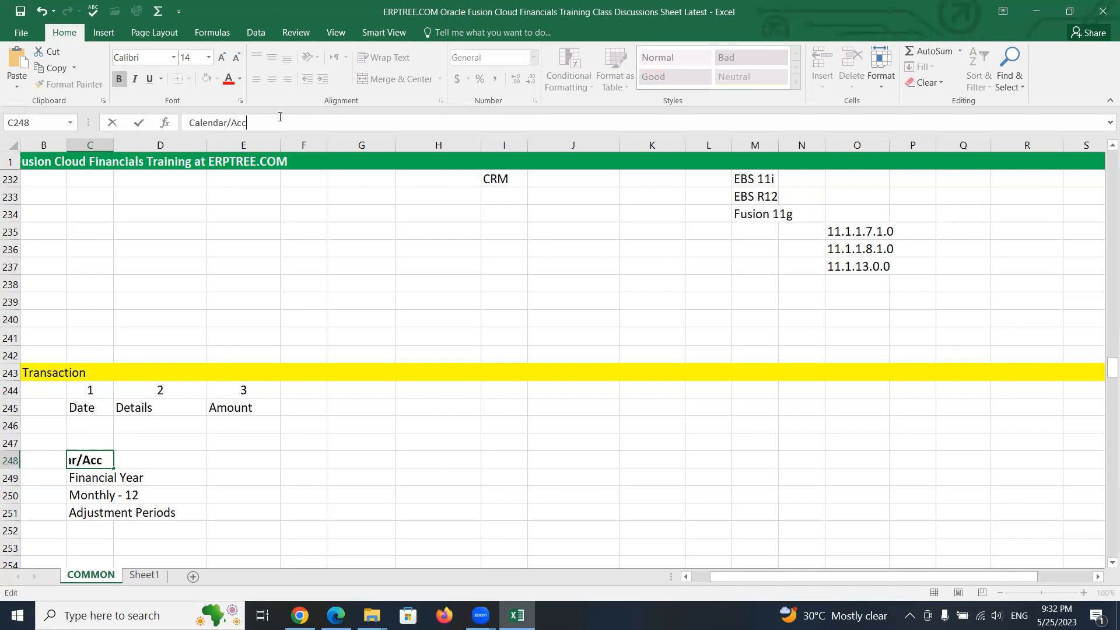
pyautogui.write('ounting Calendar')
pyautogui.click(467, 424)
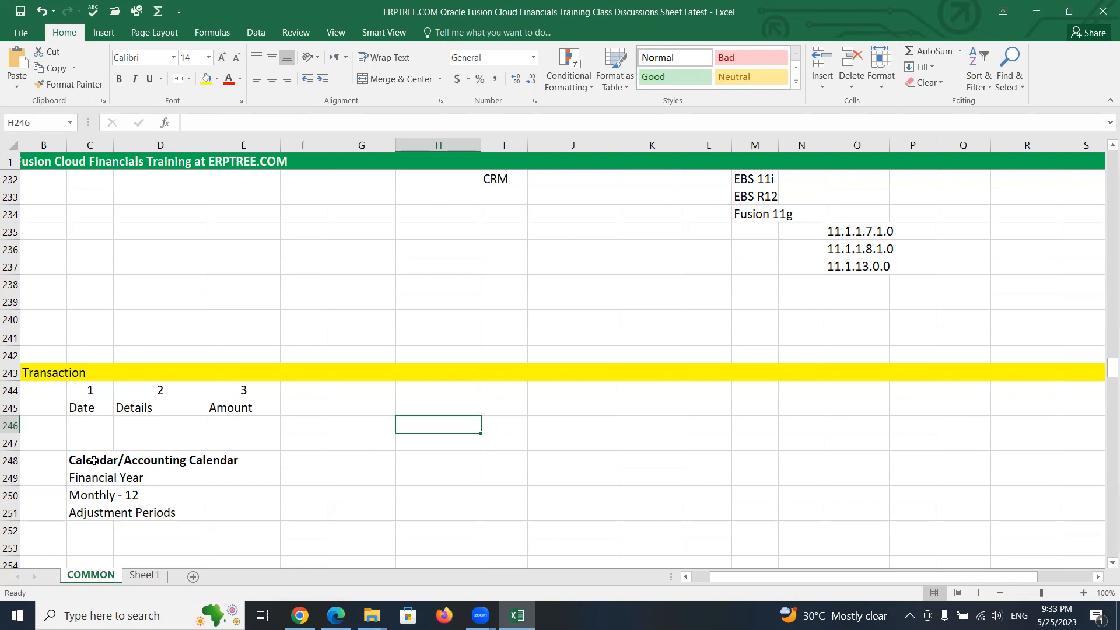
pyautogui.click(242, 499)
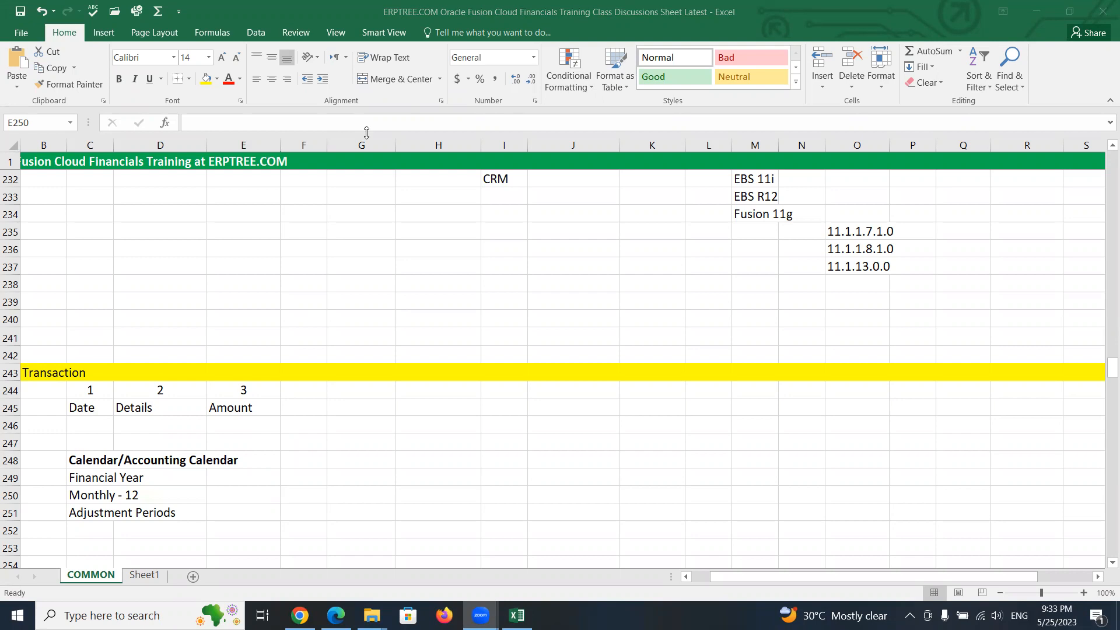
pyautogui.click(392, 480)
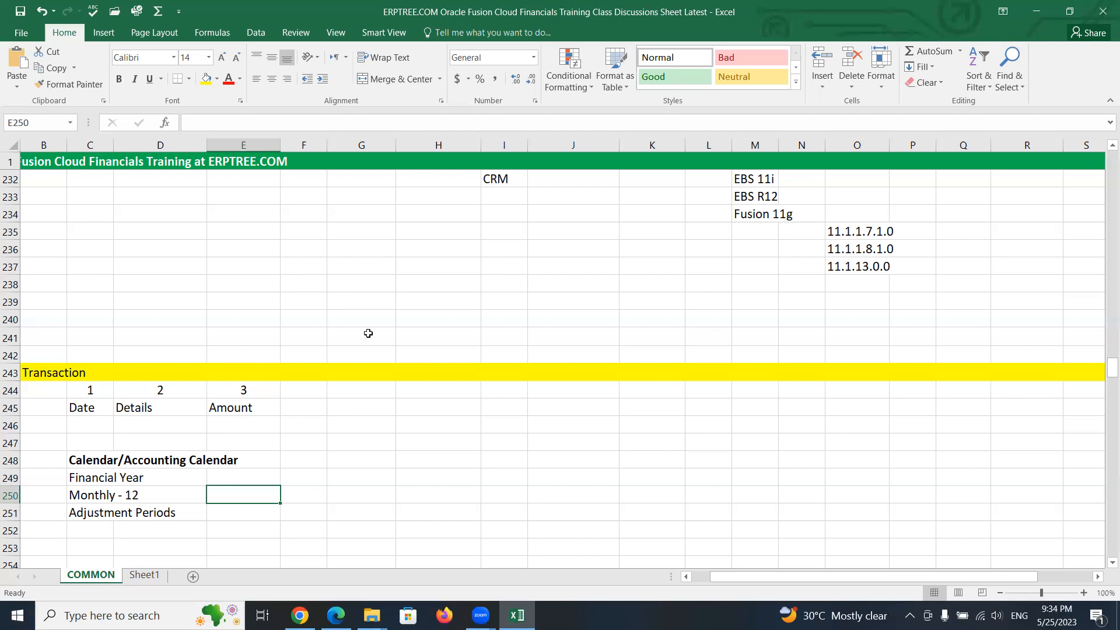
pyautogui.click(427, 123)
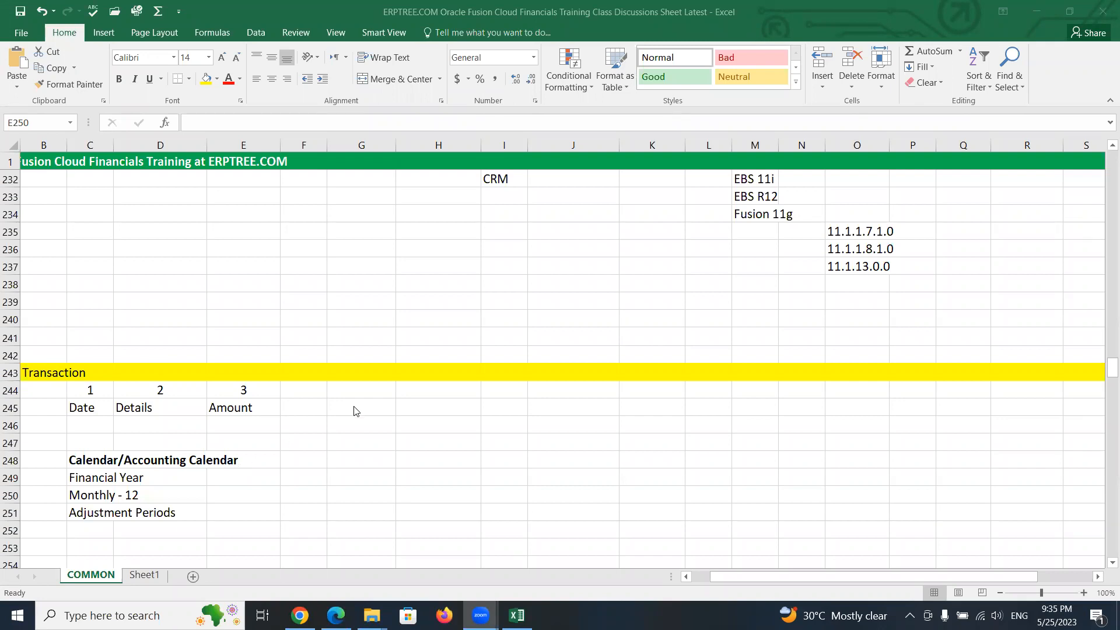
pyautogui.click(688, 178)
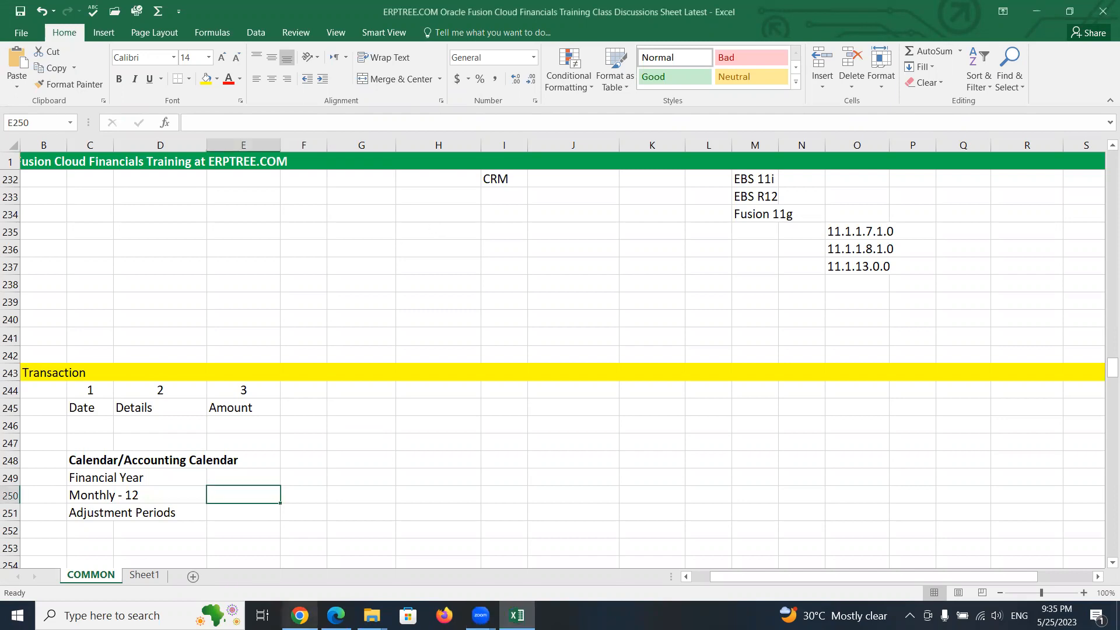
# - Switch to the browser, open the MAXX Implementation Project and expand the Financials task list
pyautogui.moveTo(299, 615)
pyautogui.click(284, 500)
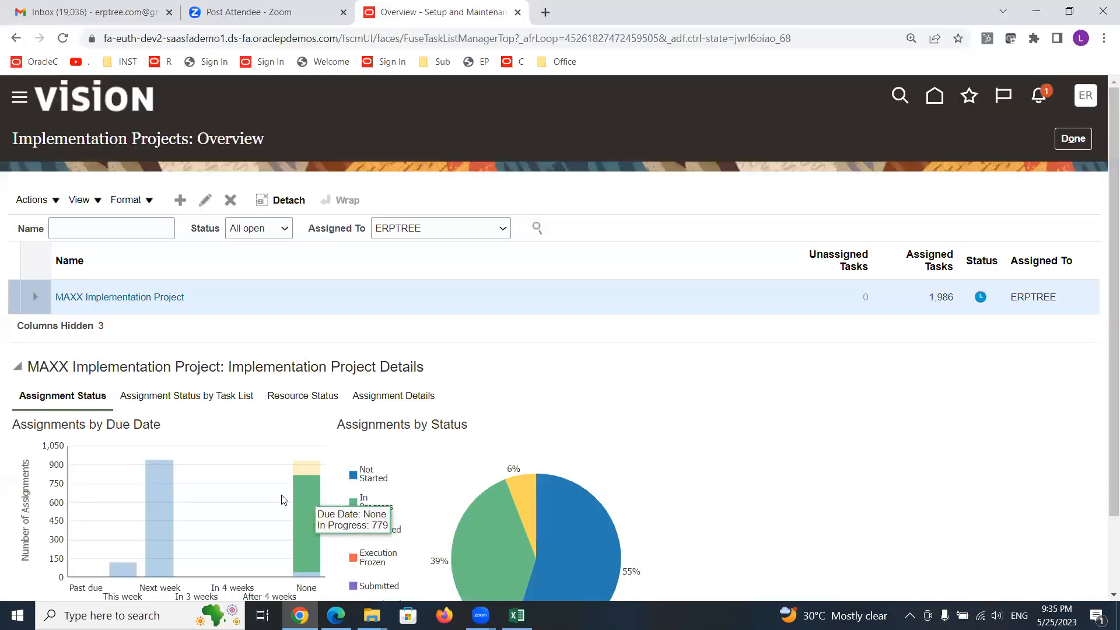
pyautogui.click(153, 297)
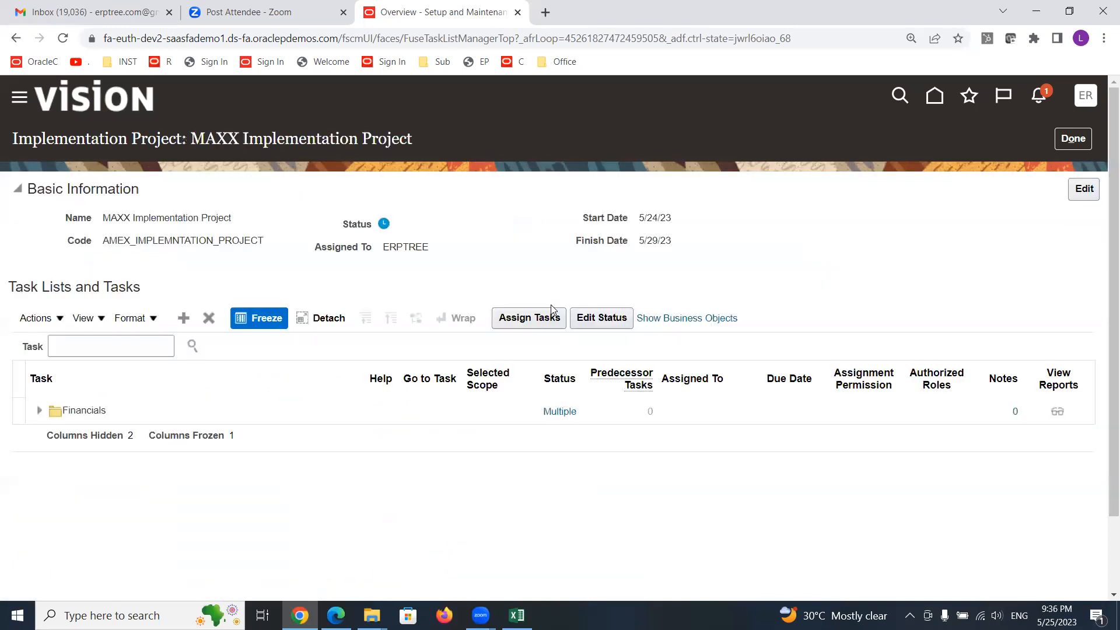
pyautogui.click(113, 344)
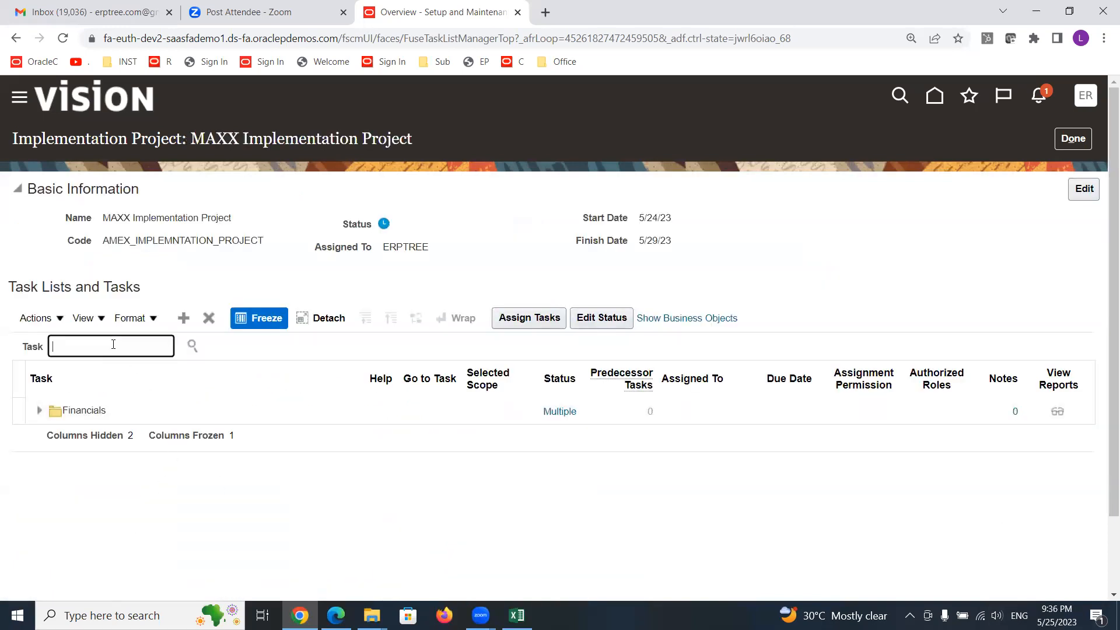
pyautogui.click(39, 414)
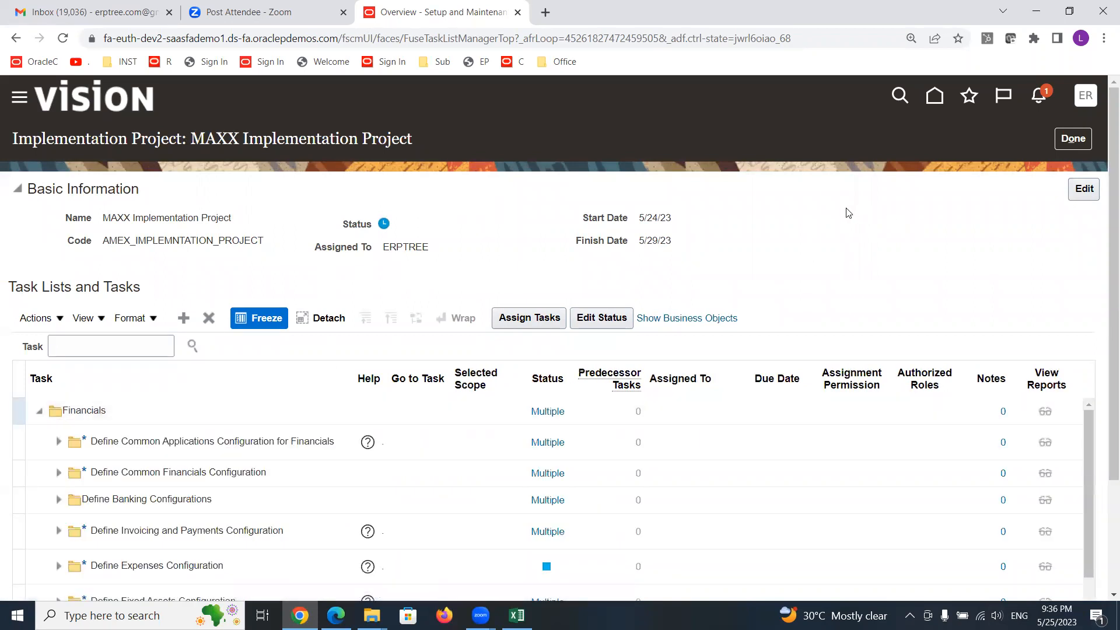
# - Expand Define Common Applications Configuration for Financials, its enterprise structures folder, and Define Enterprise for Financials
pyautogui.scroll(-3, 846, 213)
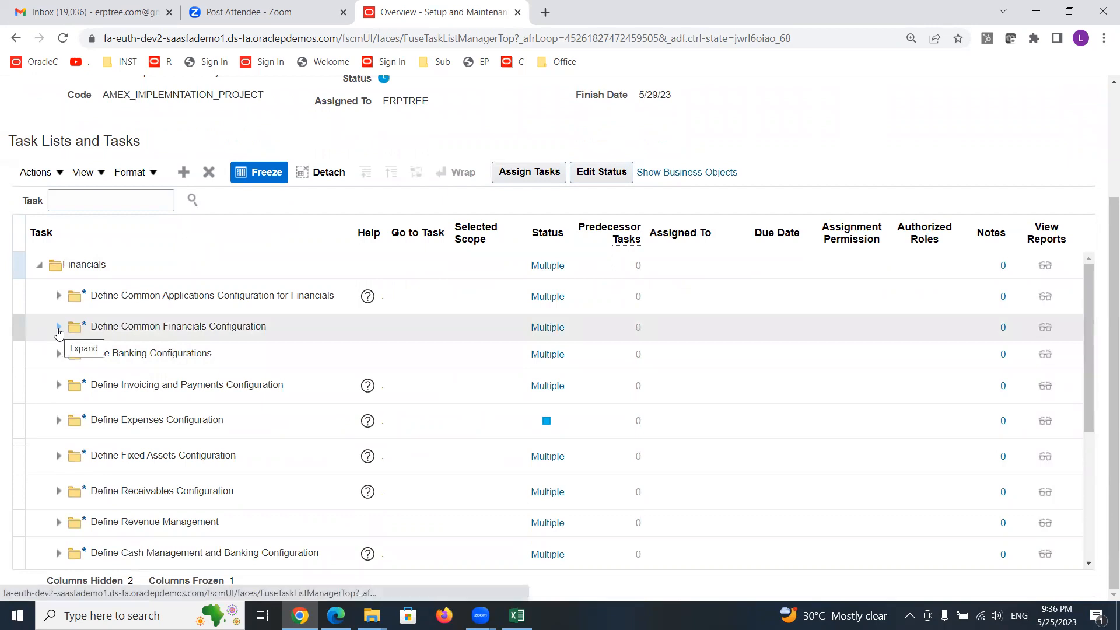
pyautogui.click(58, 332)
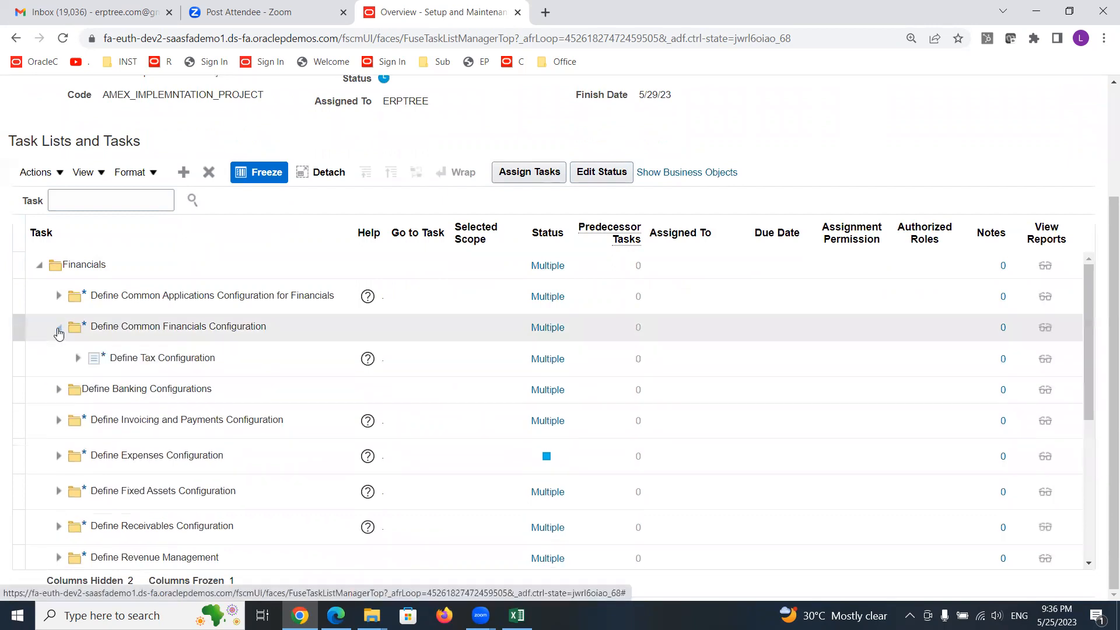
pyautogui.click(58, 330)
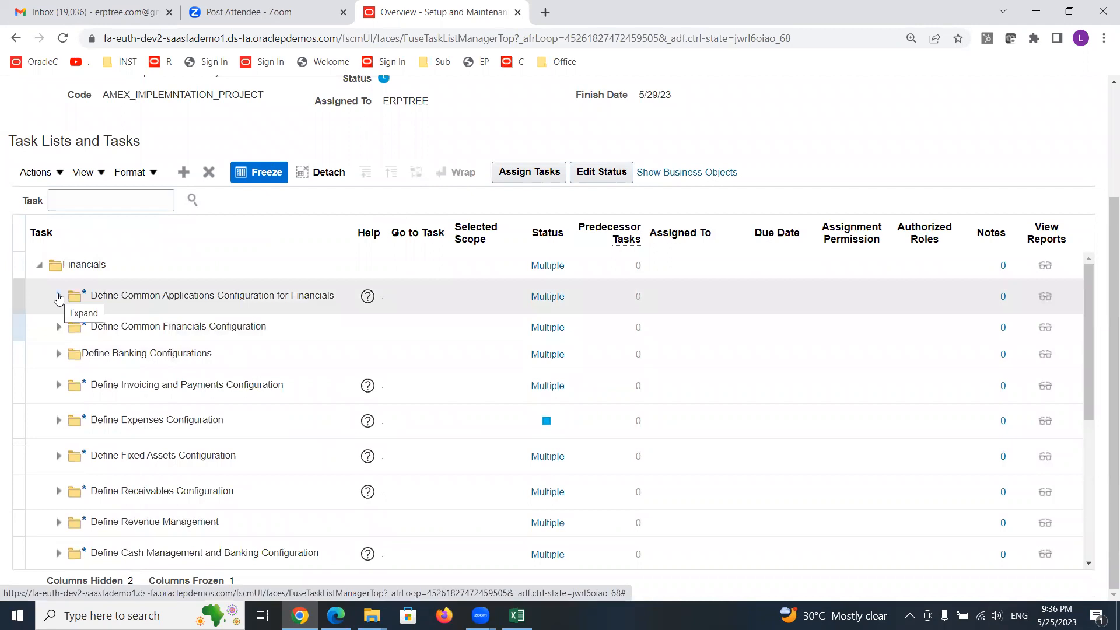
pyautogui.click(59, 298)
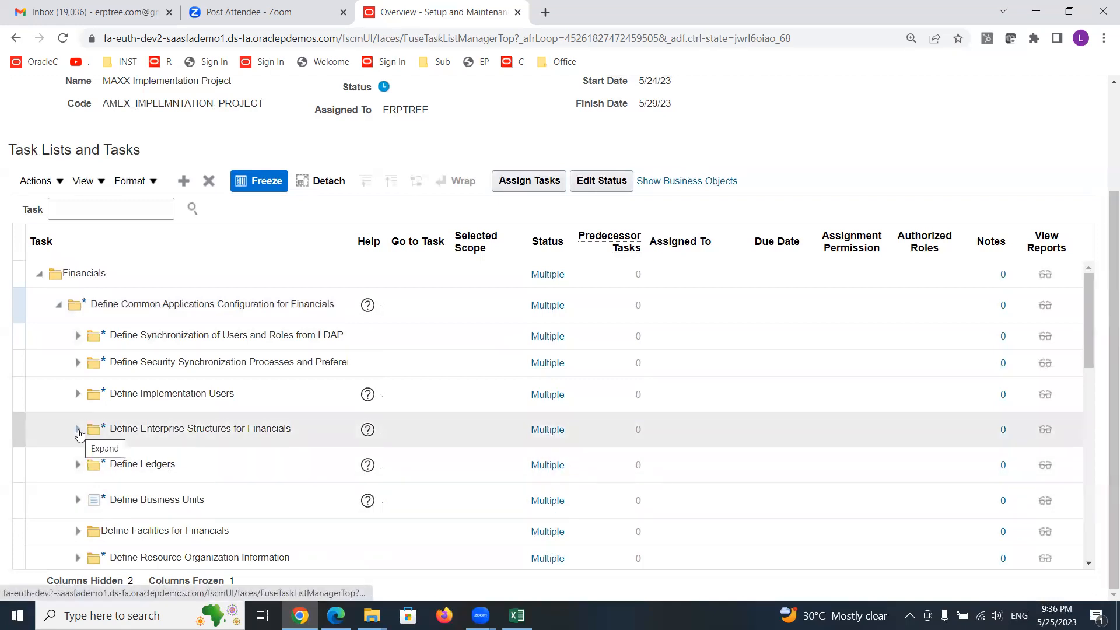
pyautogui.click(79, 432)
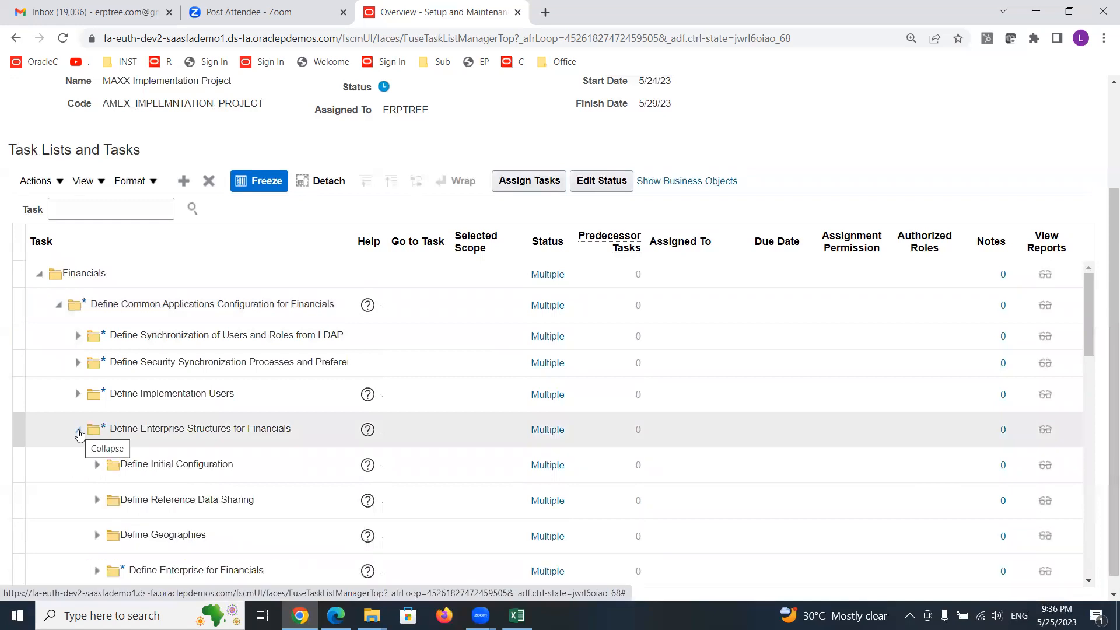
pyautogui.moveTo(1091, 281); pyautogui.dragTo(1090, 328)
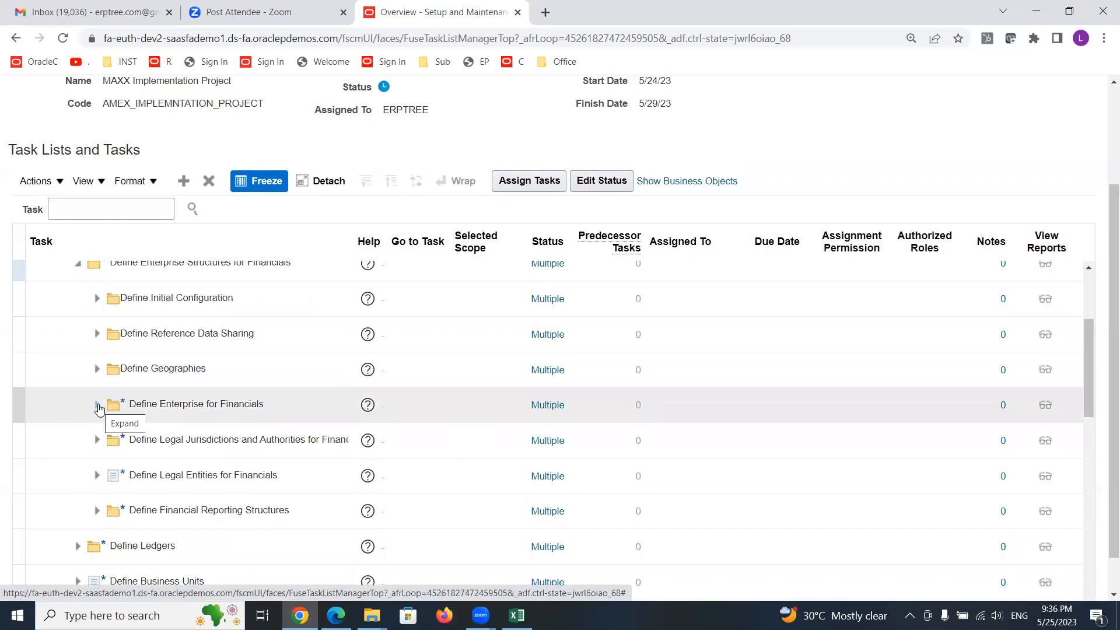
pyautogui.click(99, 406)
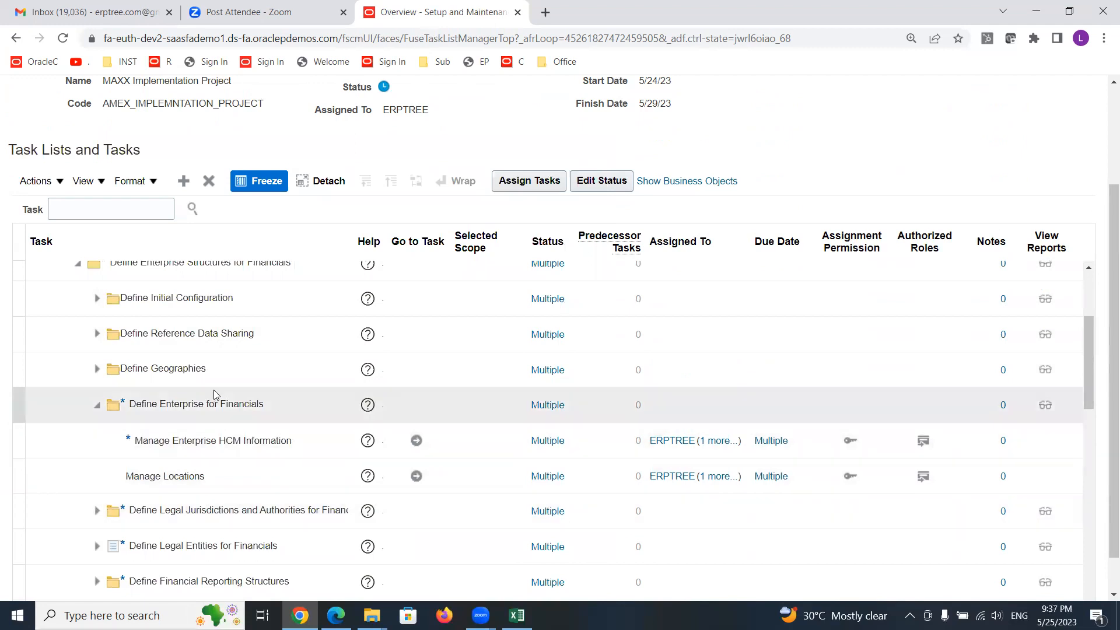
# - Expand Define Financial Reporting Structures and Define Calendars, then select the Manage Accounting Calendars task
pyautogui.scroll(-1, 758, 170)
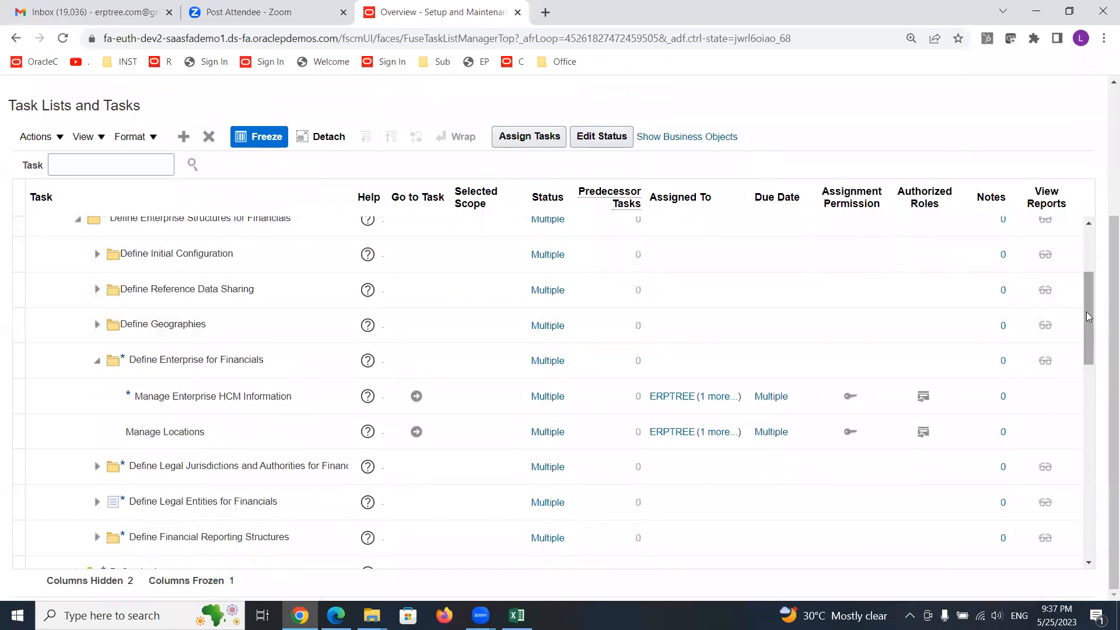
pyautogui.moveTo(1088, 307); pyautogui.dragTo(1086, 336)
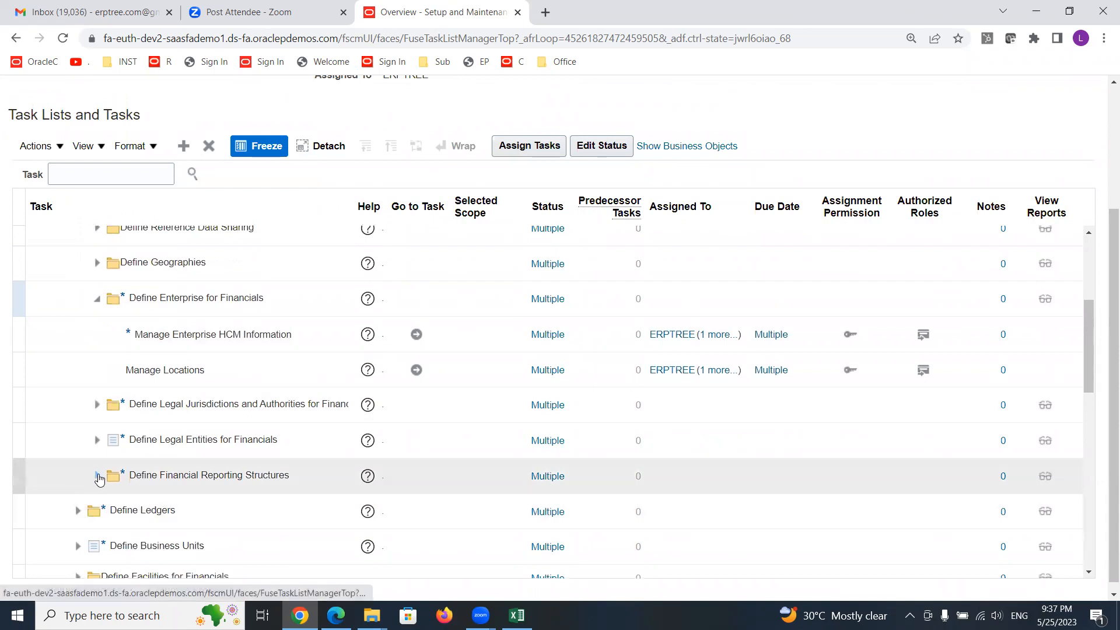
pyautogui.click(98, 476)
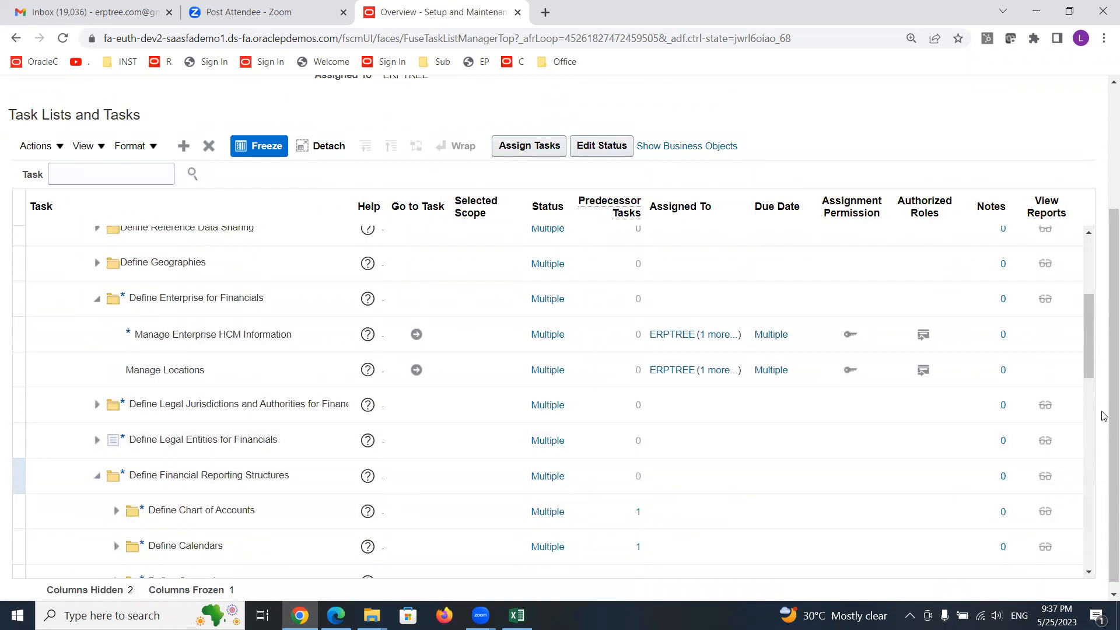
pyautogui.moveTo(1085, 334); pyautogui.dragTo(1085, 372)
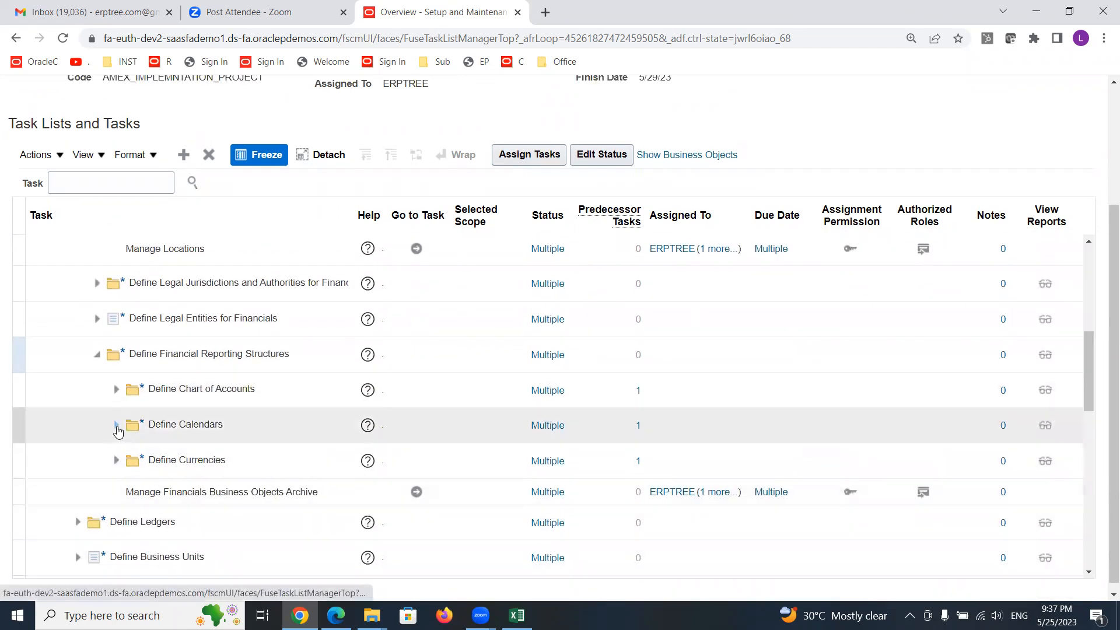
pyautogui.click(117, 426)
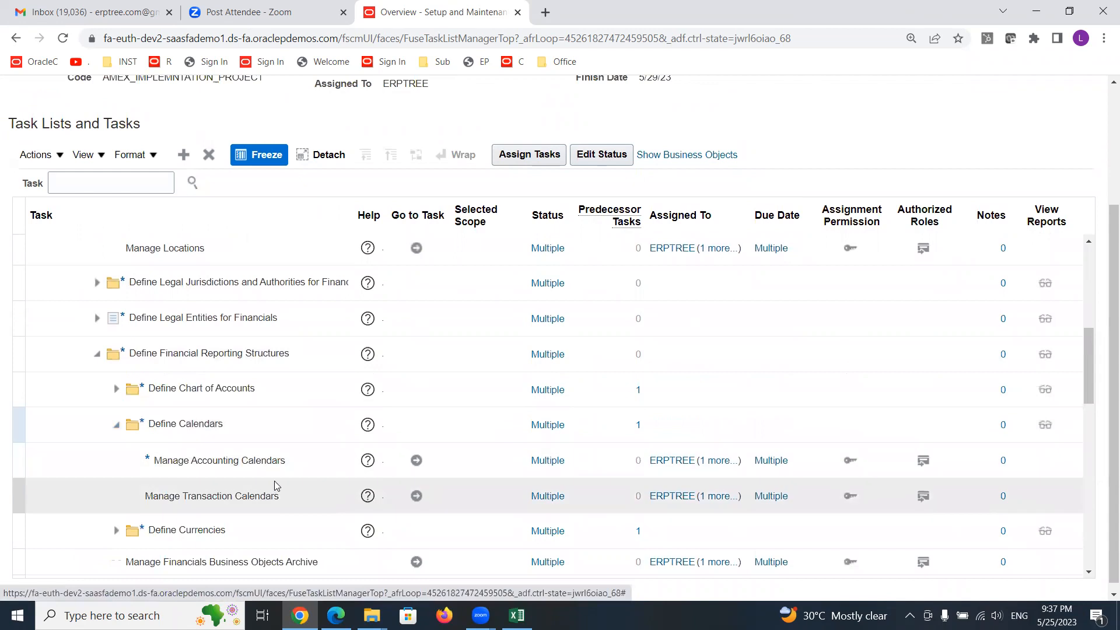
pyautogui.click(254, 453)
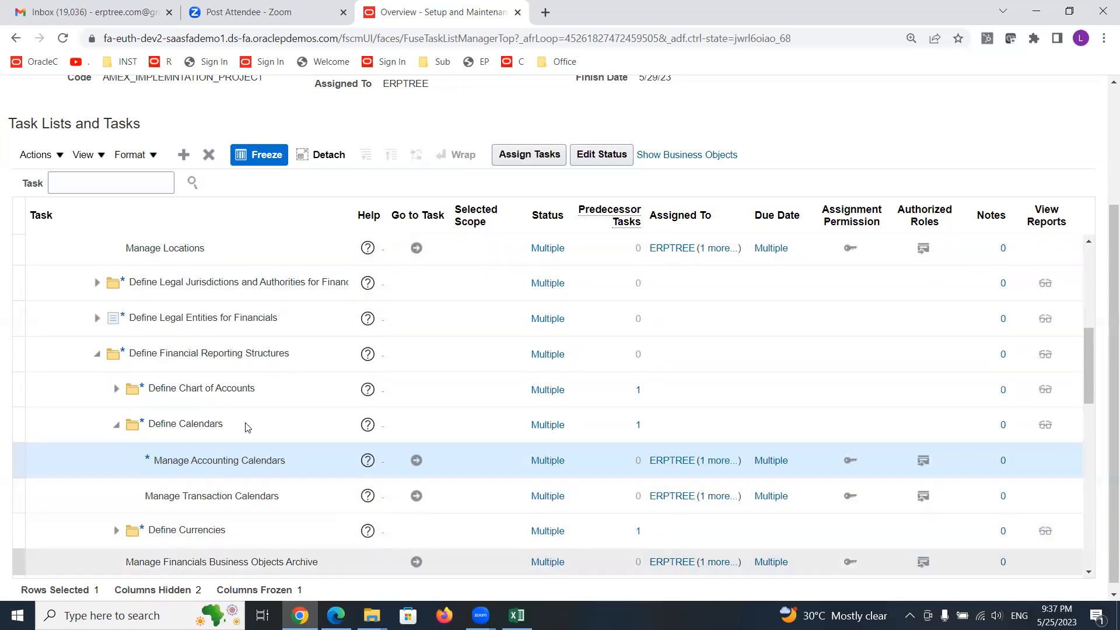
# - Search the task list for Accounting Cal and show the Manage Accounting Calendars task within its hierarchy
pyautogui.click(99, 175)
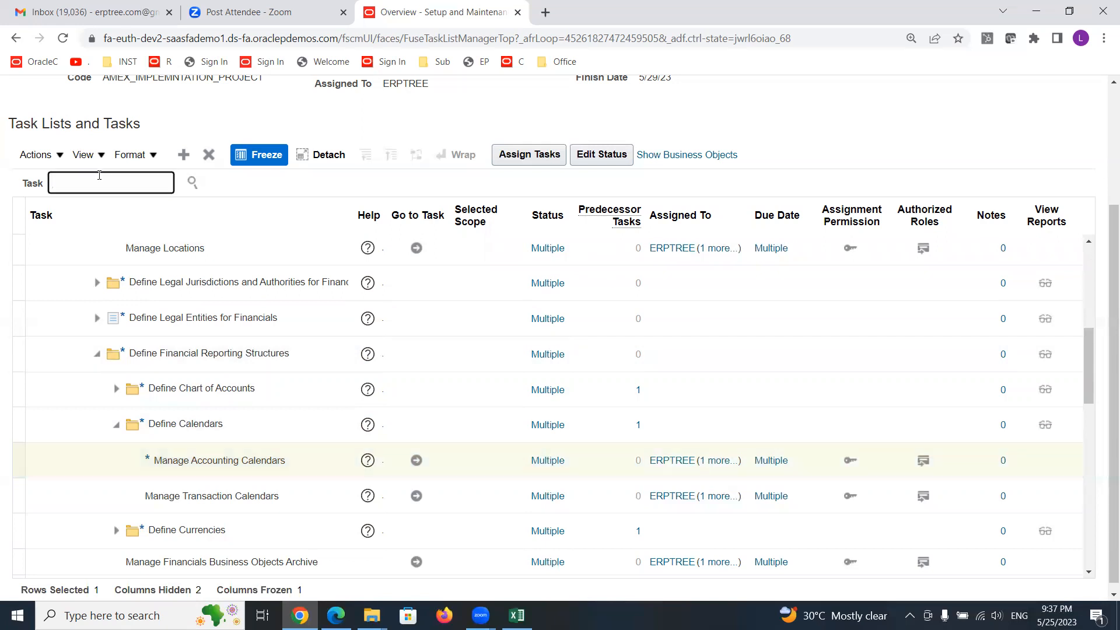
pyautogui.write('Accounting Cal')
pyautogui.press('Return')
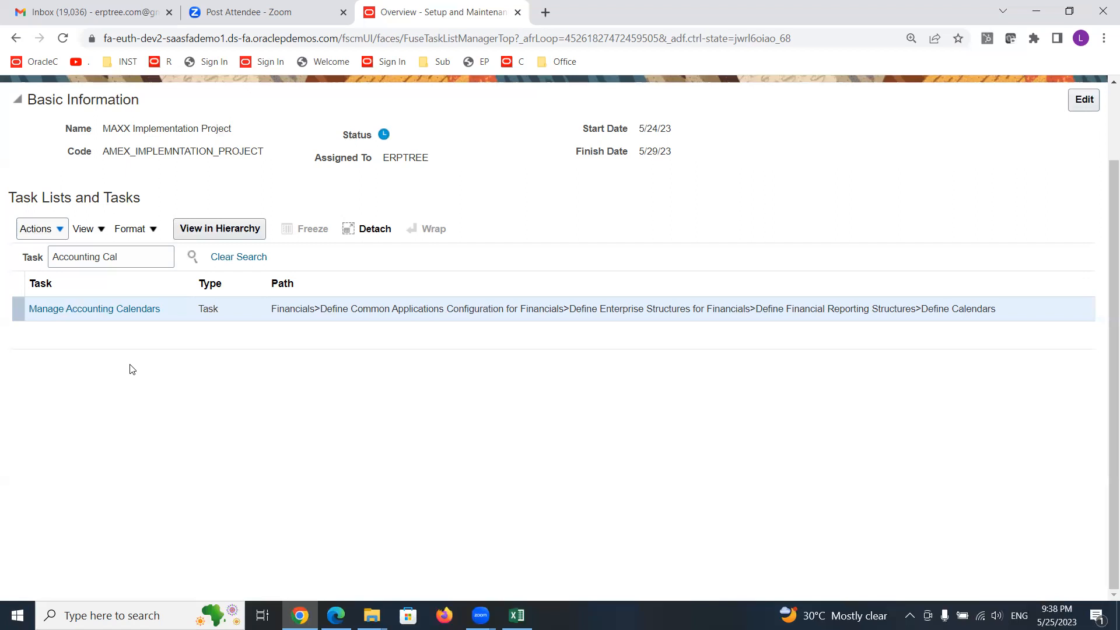
pyautogui.click(115, 307)
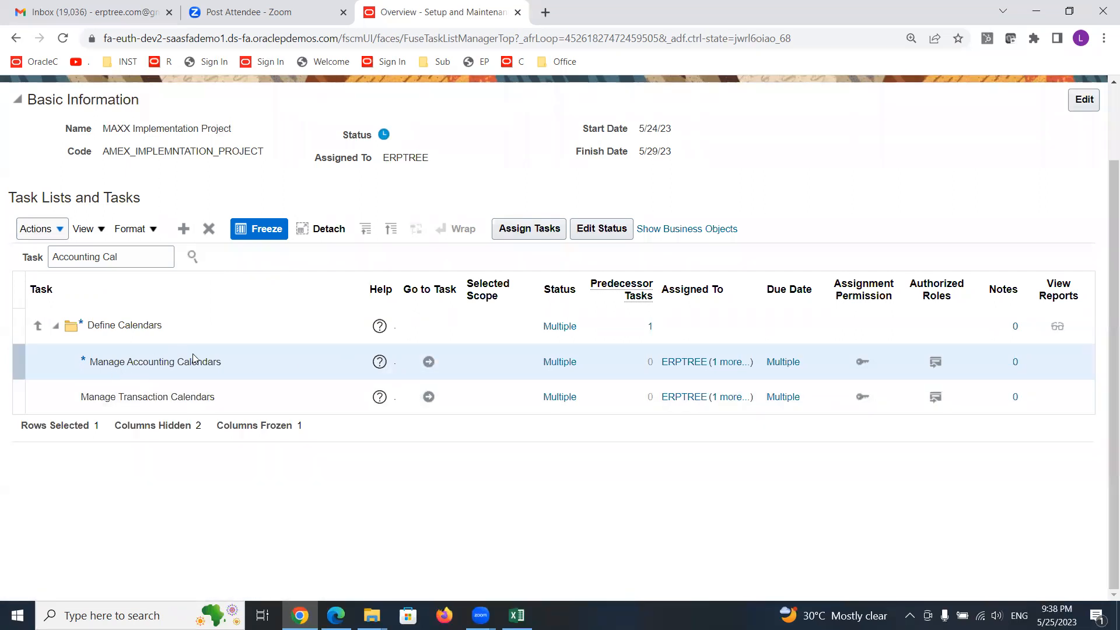
# - Open the help for Manage Accounting Calendars and follow its Accounting Calendar Options topic
pyautogui.click(381, 364)
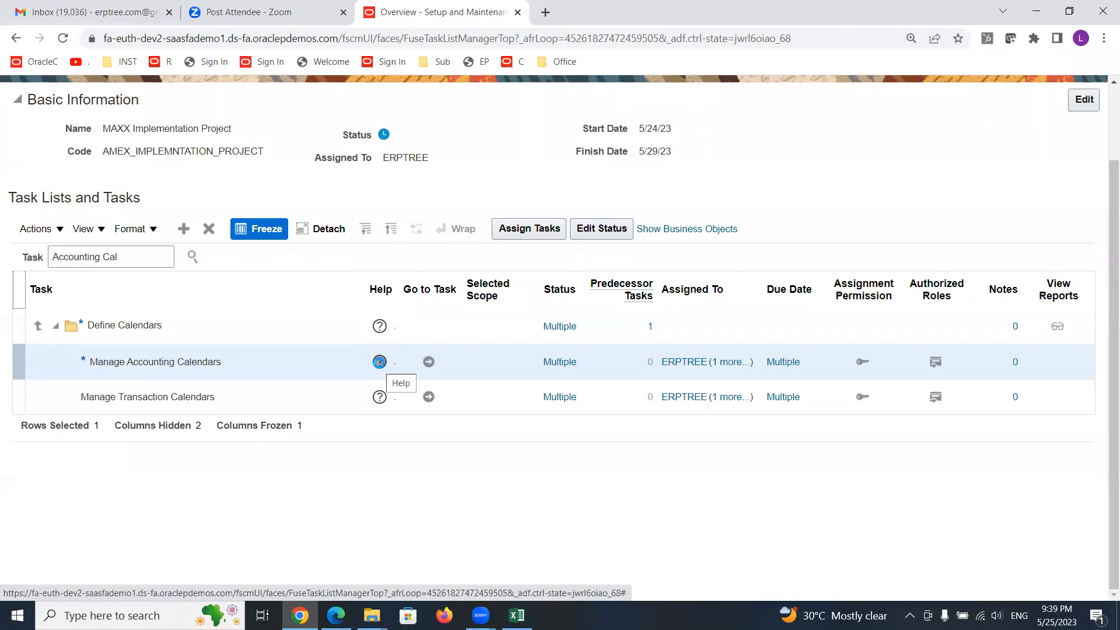
pyautogui.click(380, 362)
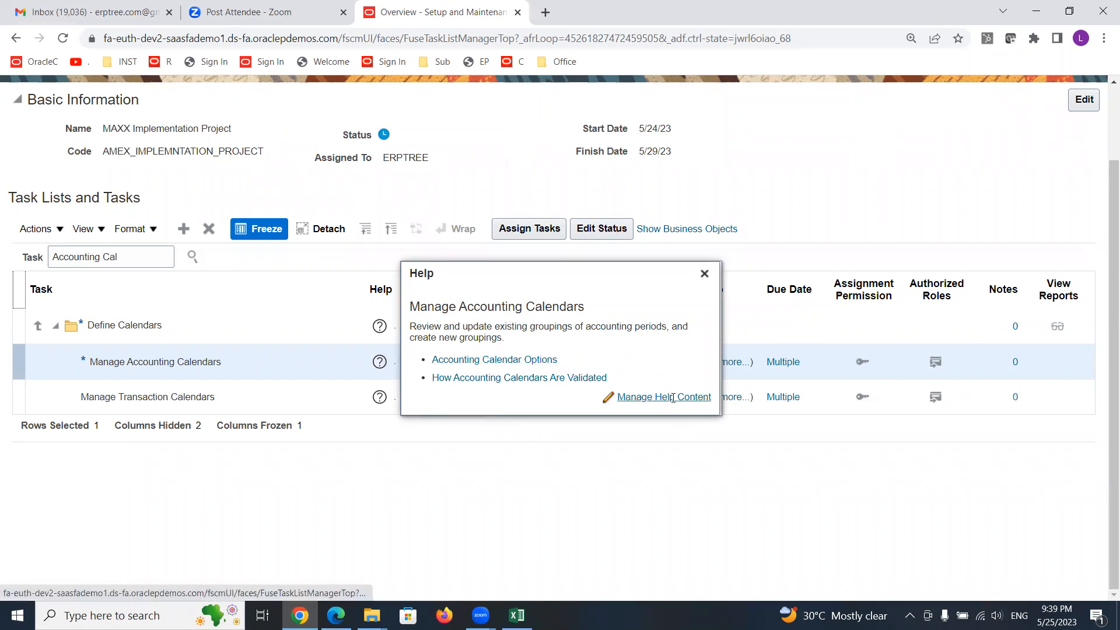
pyautogui.click(522, 360)
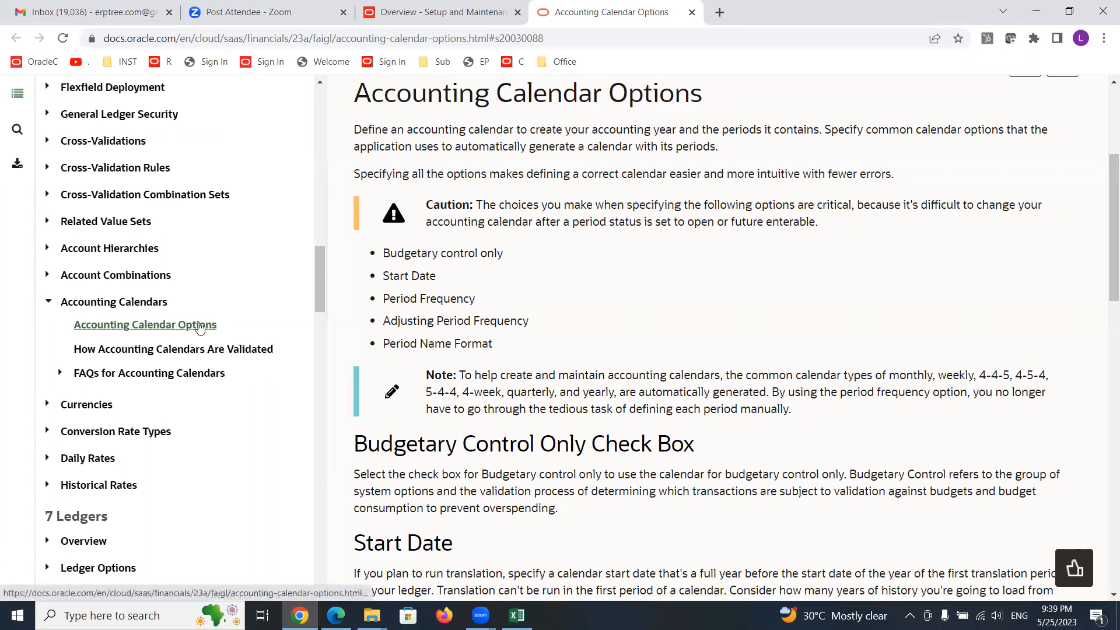
# - Read the calendar validation topic, expand the accounting calendar FAQs and open the one about updating an existing calendar
pyautogui.click(157, 349)
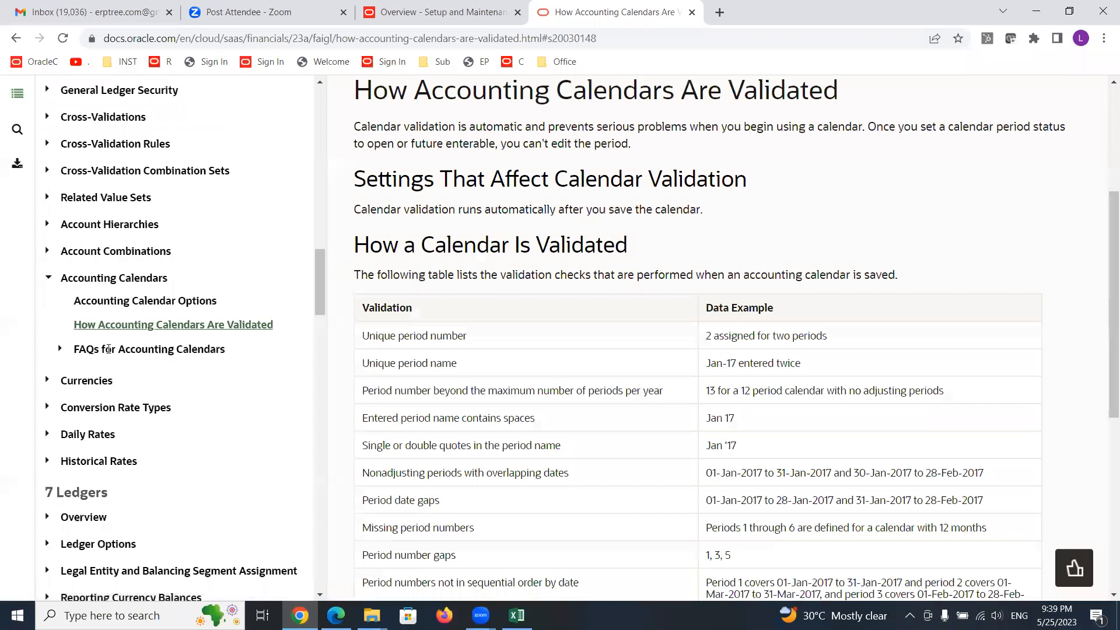
pyautogui.click(59, 351)
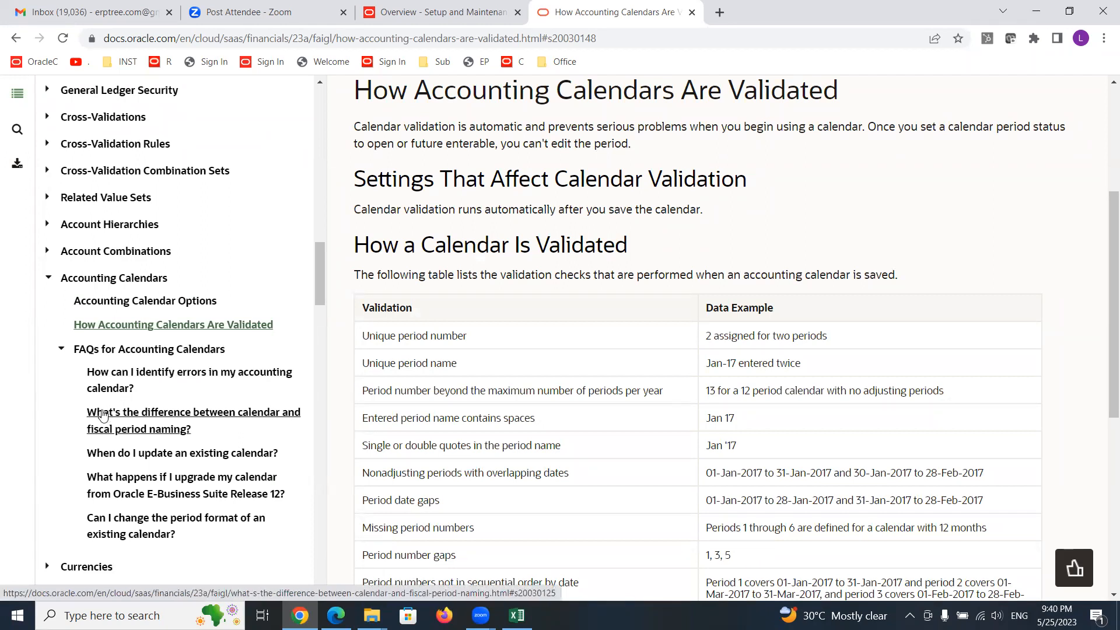
pyautogui.click(188, 454)
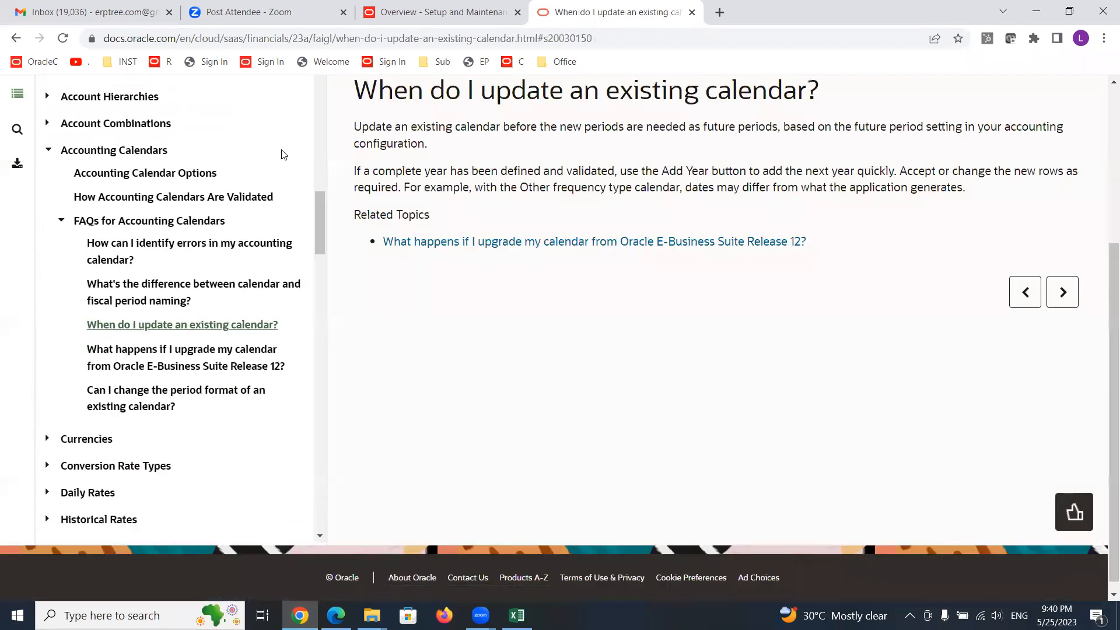
# - Return to the implementation project task list and close the Manage Accounting Calendars help window
pyautogui.click(434, 12)
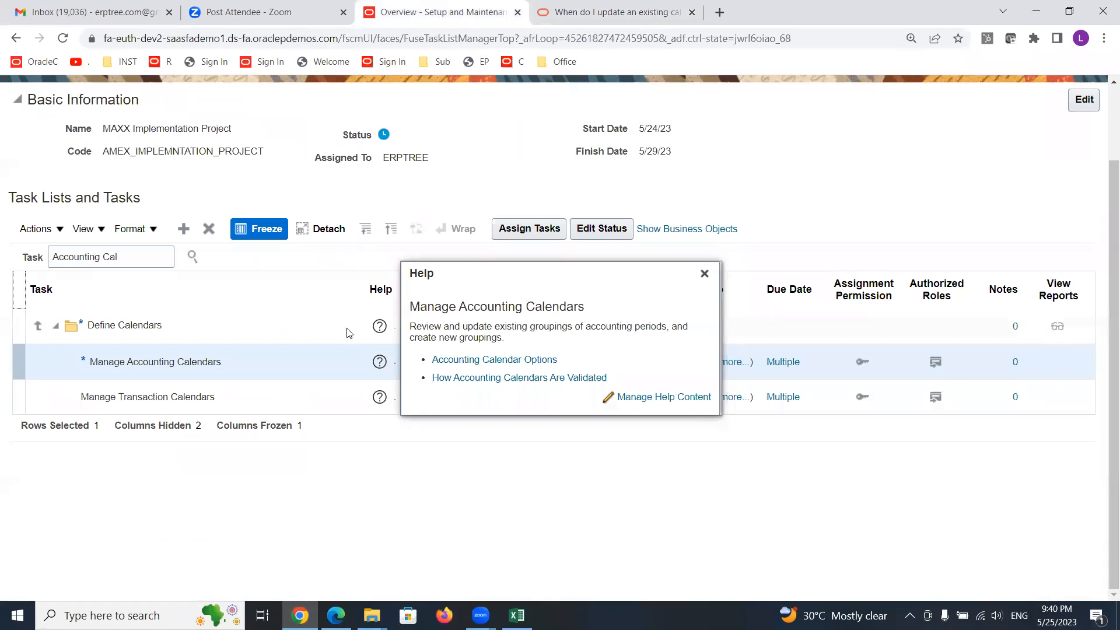
pyautogui.click(705, 274)
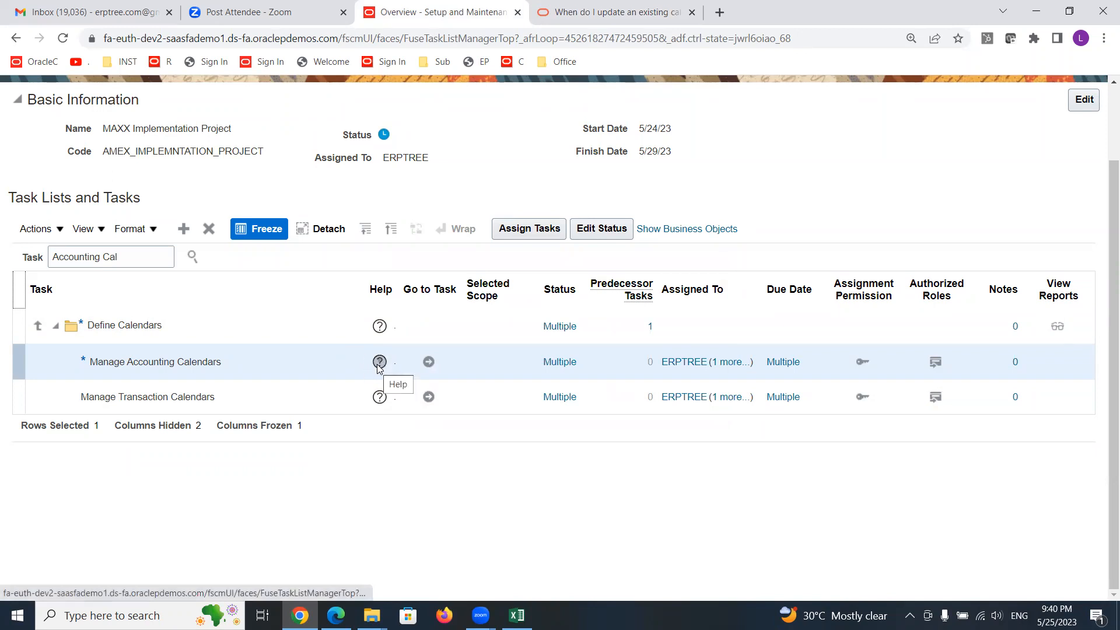
pyautogui.scroll(2, 995, 184)
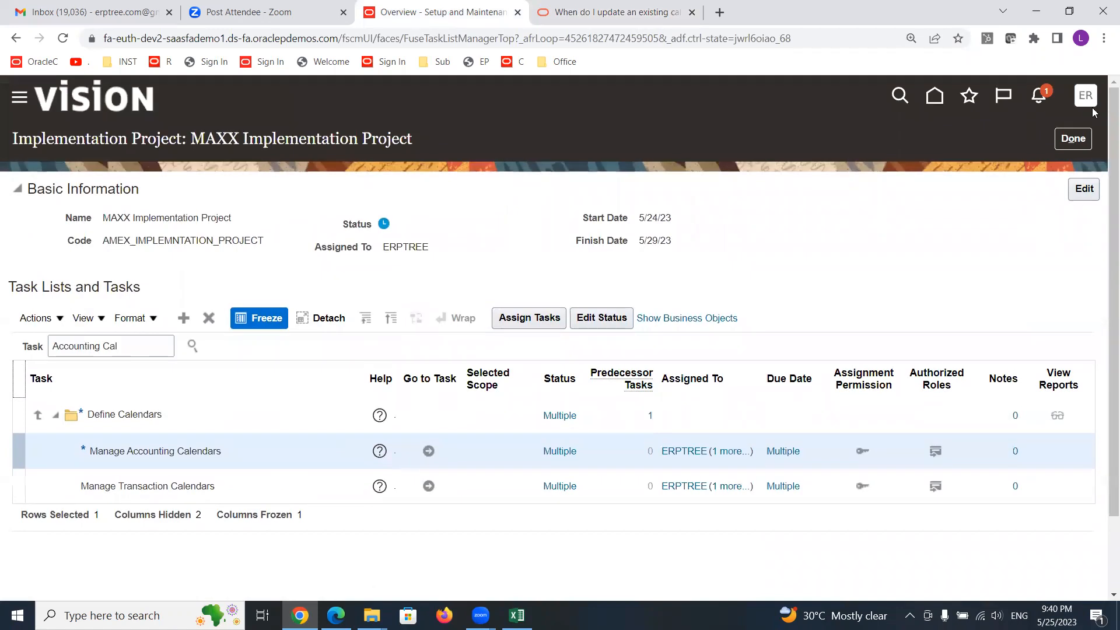
# - Hide the help icons and then show them again from the settings menu
pyautogui.click(1086, 101)
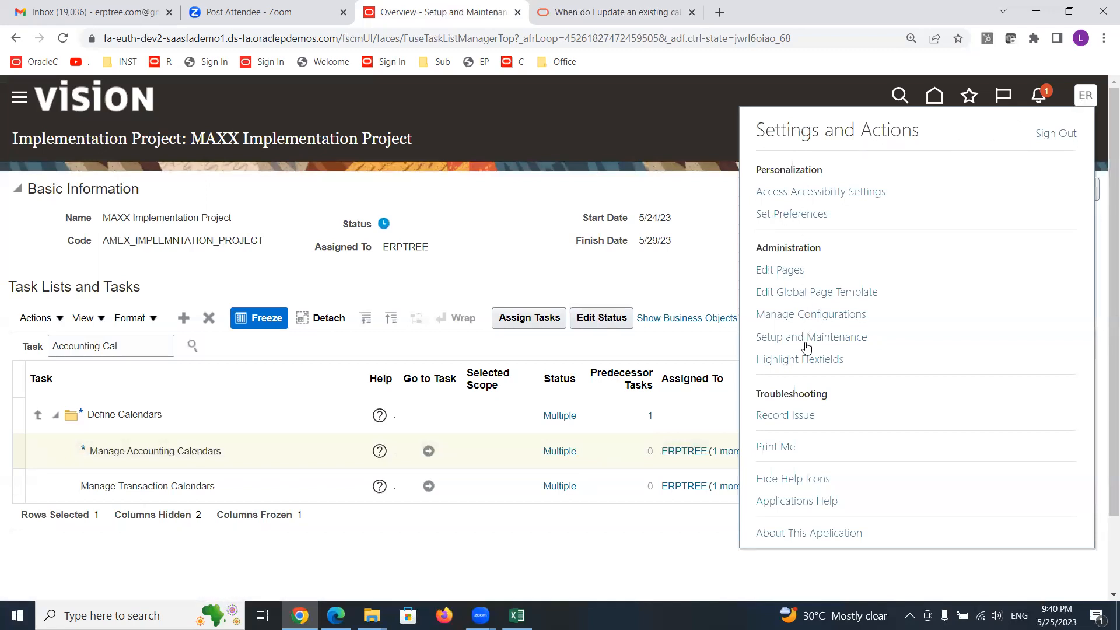
pyautogui.click(794, 479)
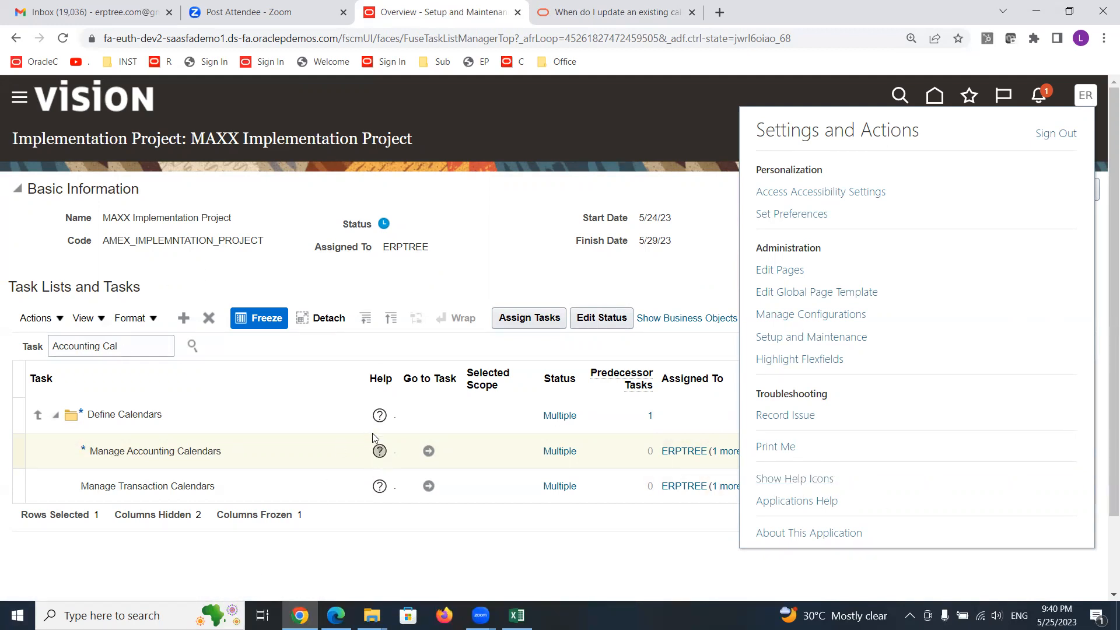
pyautogui.click(810, 482)
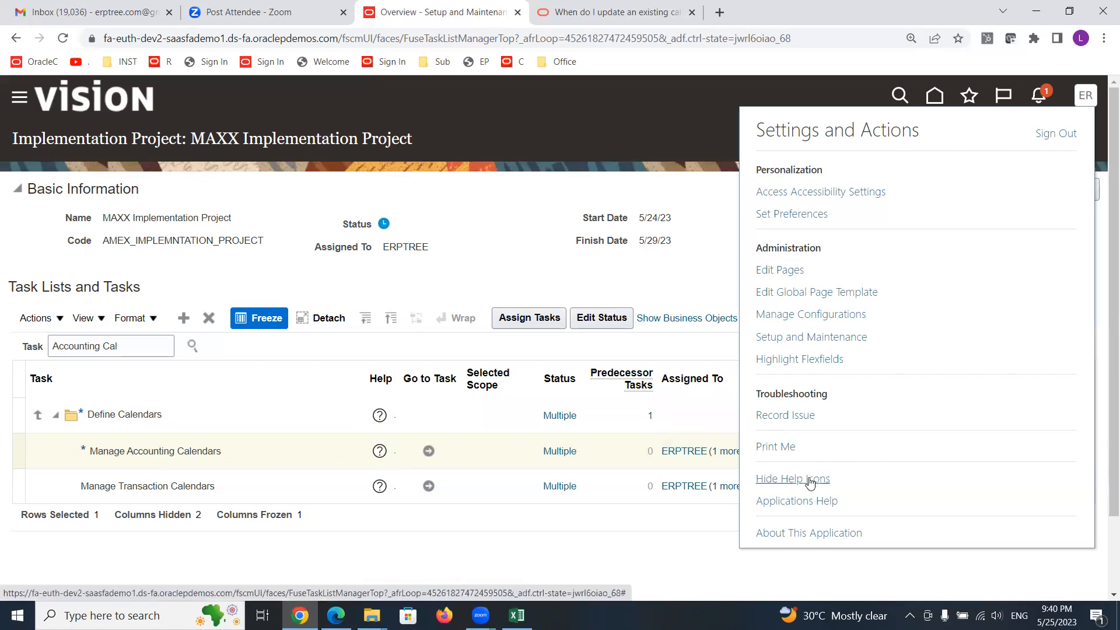
pyautogui.click(648, 150)
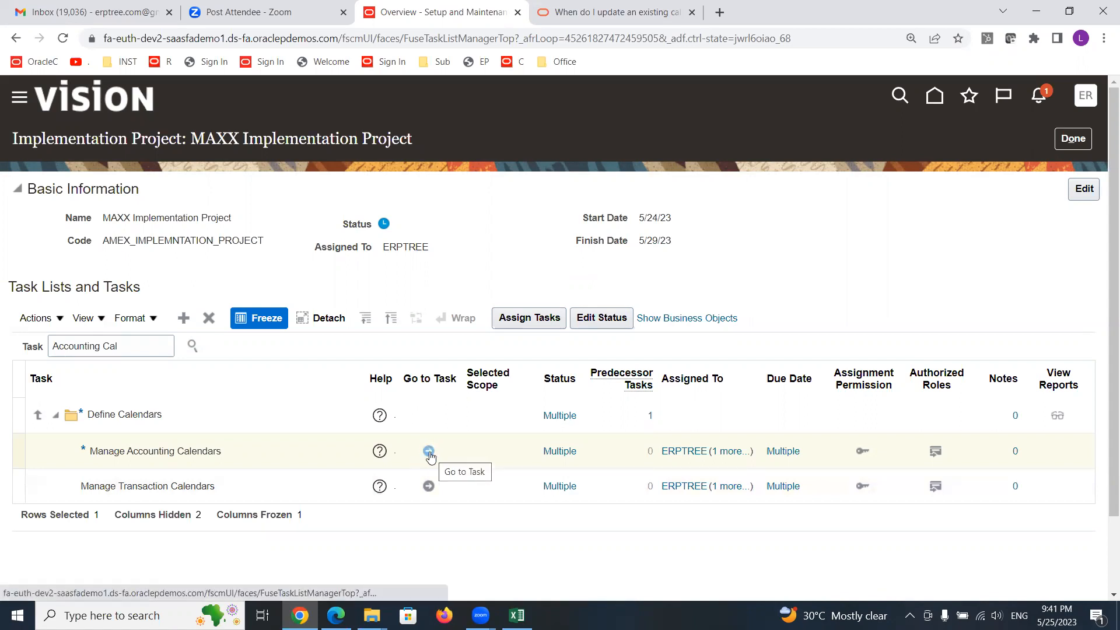
# - Open the Manage Accounting Calendars task and browse the list of existing accounting calendars
pyautogui.click(428, 453)
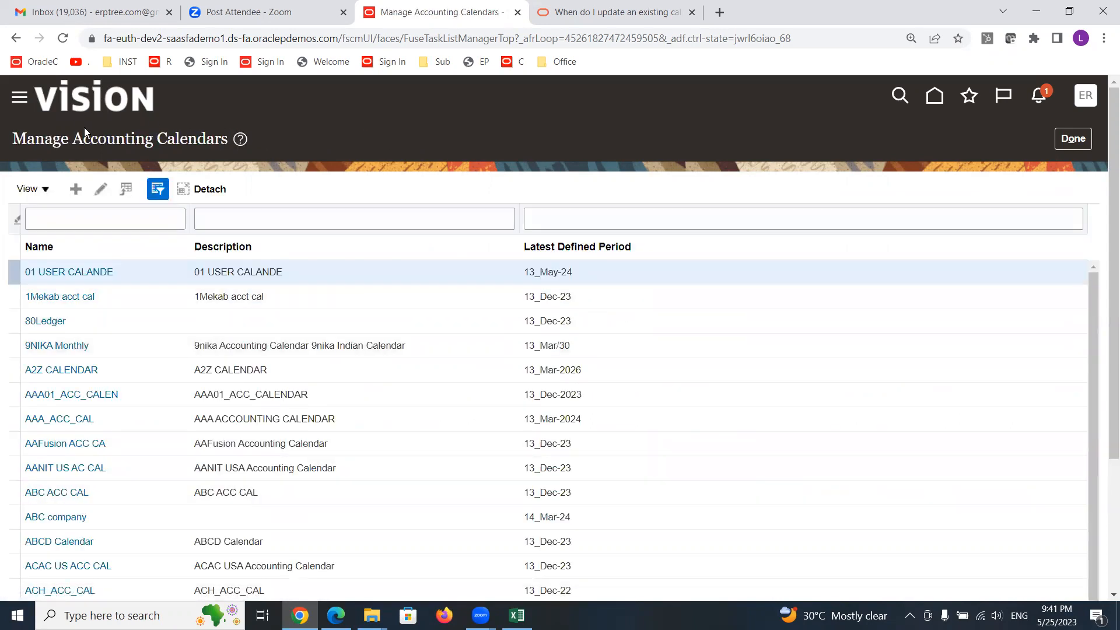
pyautogui.tripleClick(96, 143)
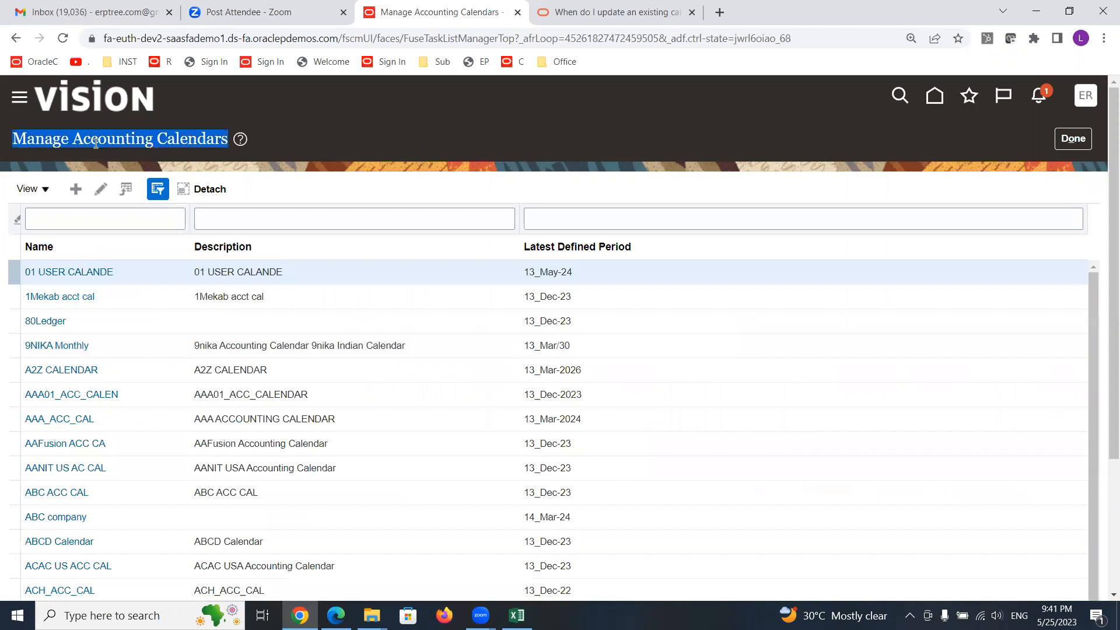
pyautogui.click(121, 222)
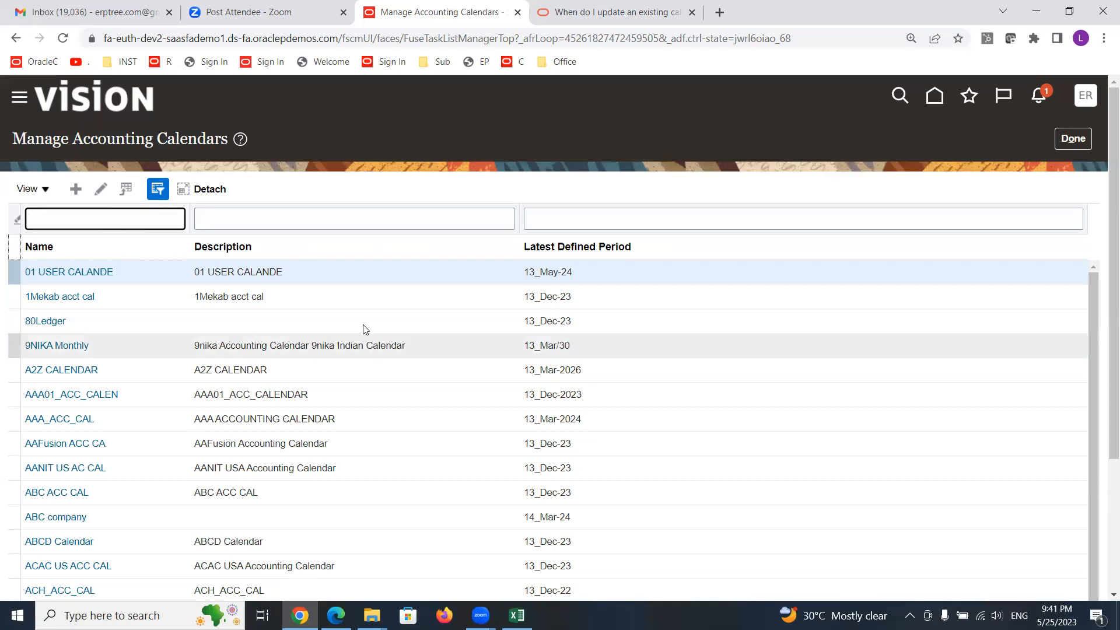
pyautogui.scroll(-1, 395, 318)
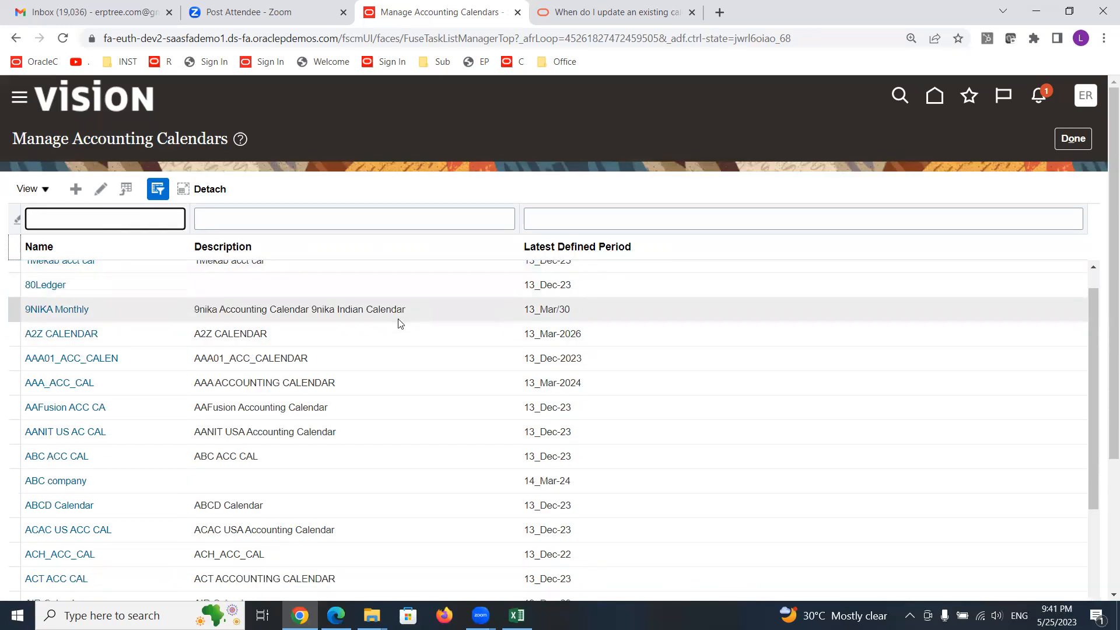
pyautogui.scroll(-6, 400, 323)
pyautogui.scroll(7, 399, 320)
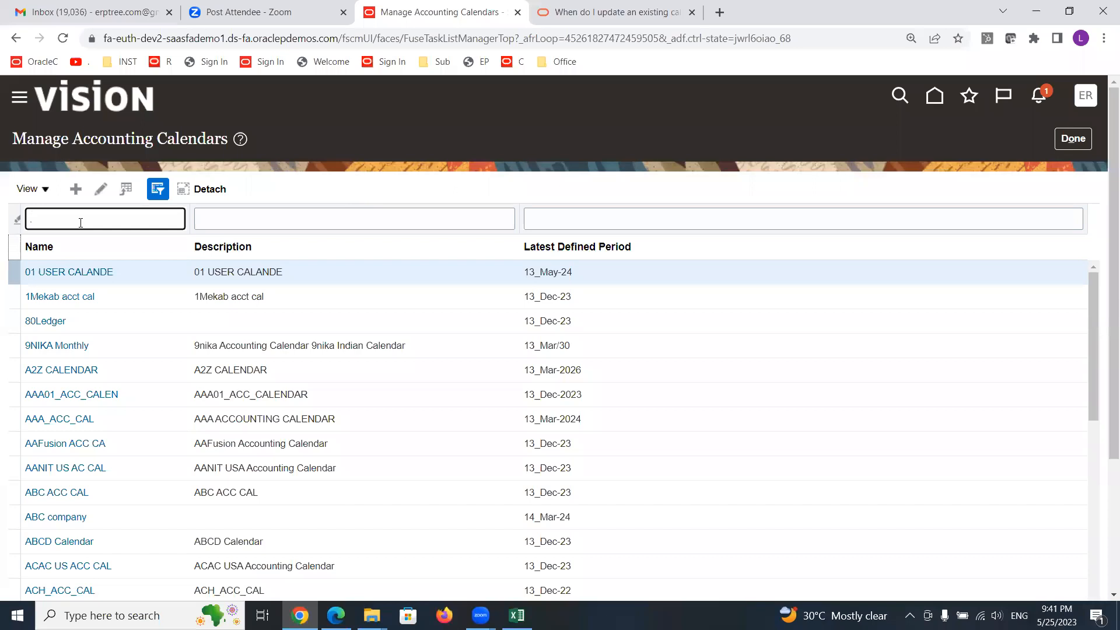
pyautogui.press('Return')
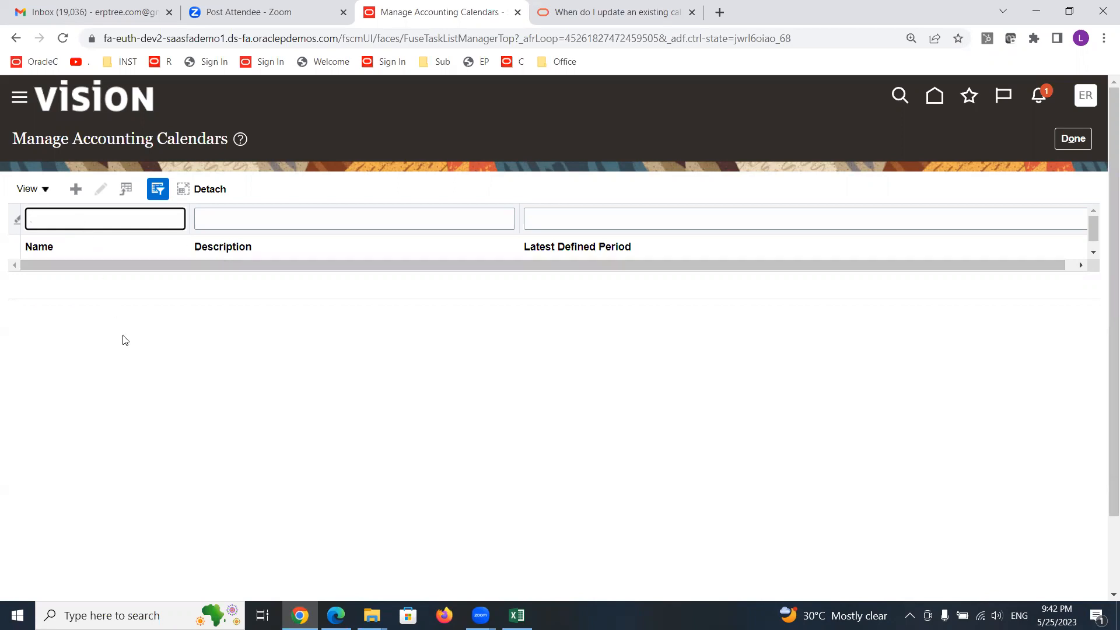
# - Start creating a new accounting calendar and name it MAXX ACC CAL
pyautogui.click(76, 187)
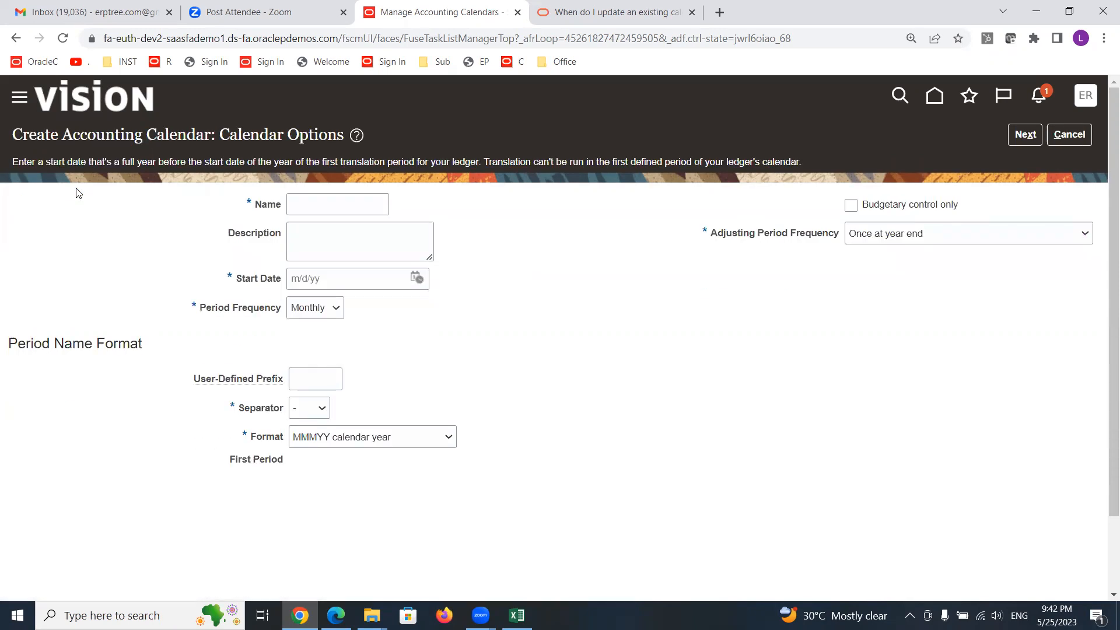
pyautogui.click(366, 202)
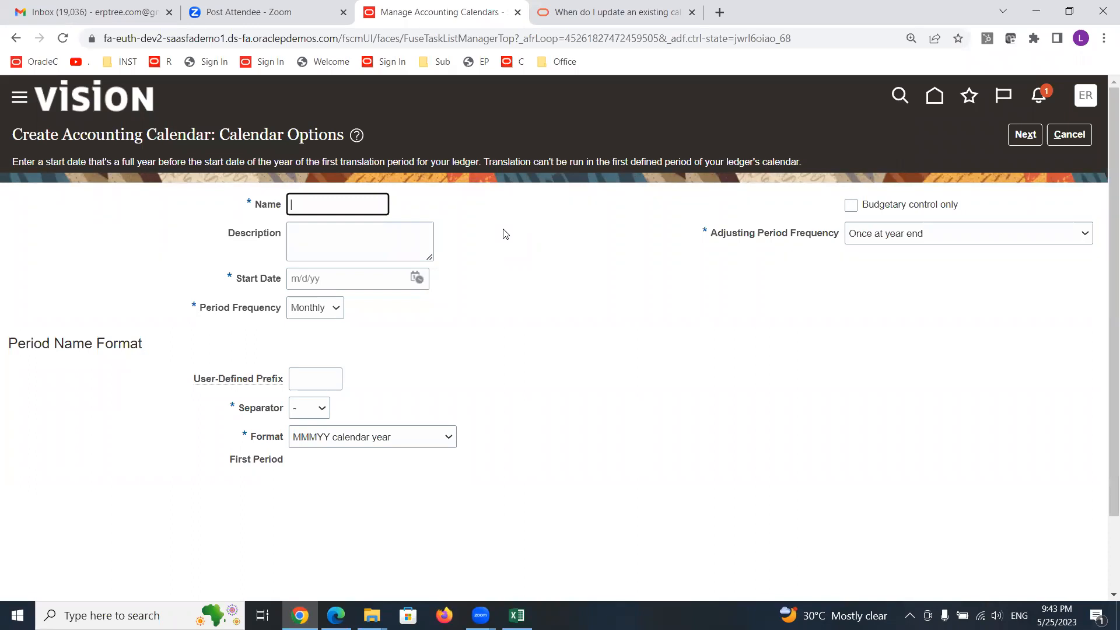
pyautogui.write('MAXX ACC CALLDK')
pyautogui.press('BackSpace')
pyautogui.press('BackSpace')
pyautogui.press('BackSpace')
pyautogui.press('Tab')
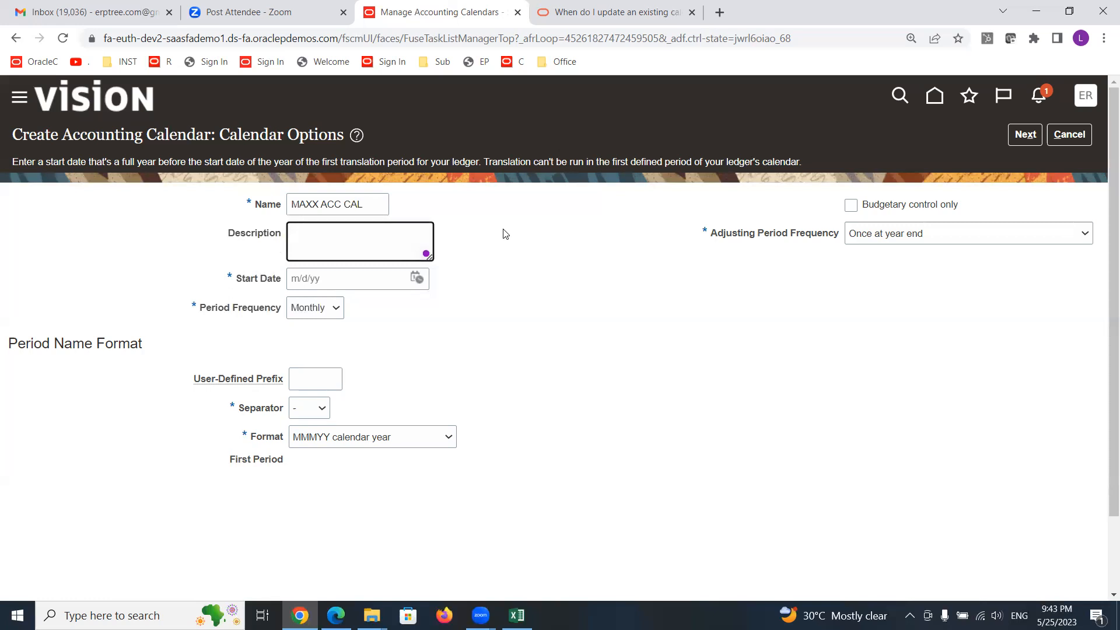
# - Enter the description MAXX Accounting Calendar for USA
pyautogui.write('M')
pyautogui.press('BackSpace')
pyautogui.write('MKA')
pyautogui.press('BackSpace')
pyautogui.press('BackSpace')
pyautogui.write('AXX Accounting Calendar for USA')
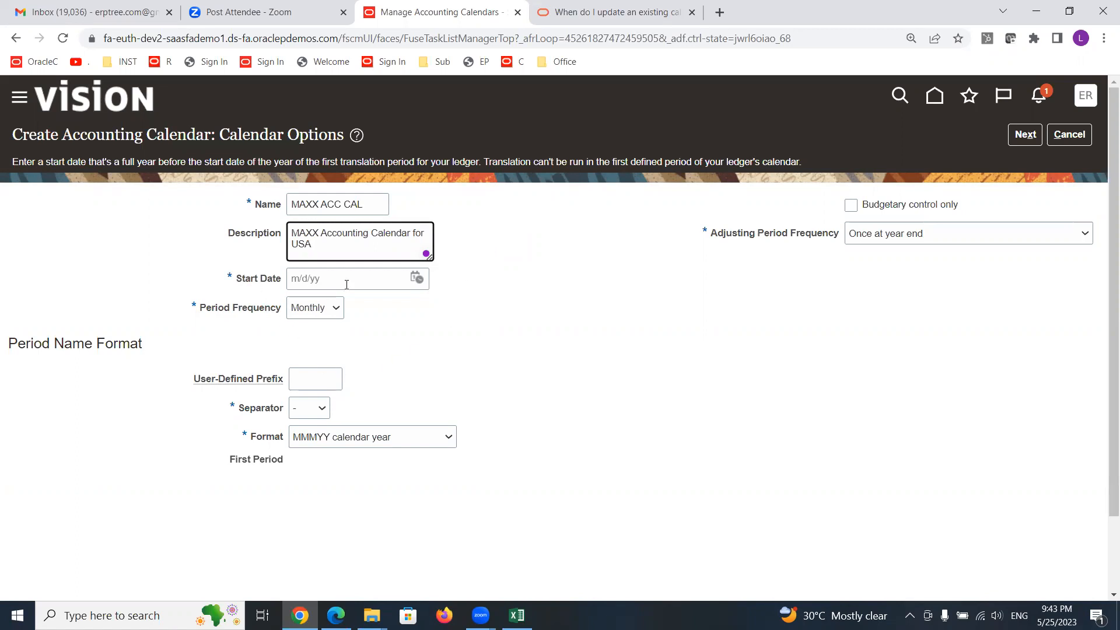
# - Set the calendar's start date to January 1, 2023 using the date picker
pyautogui.click(418, 278)
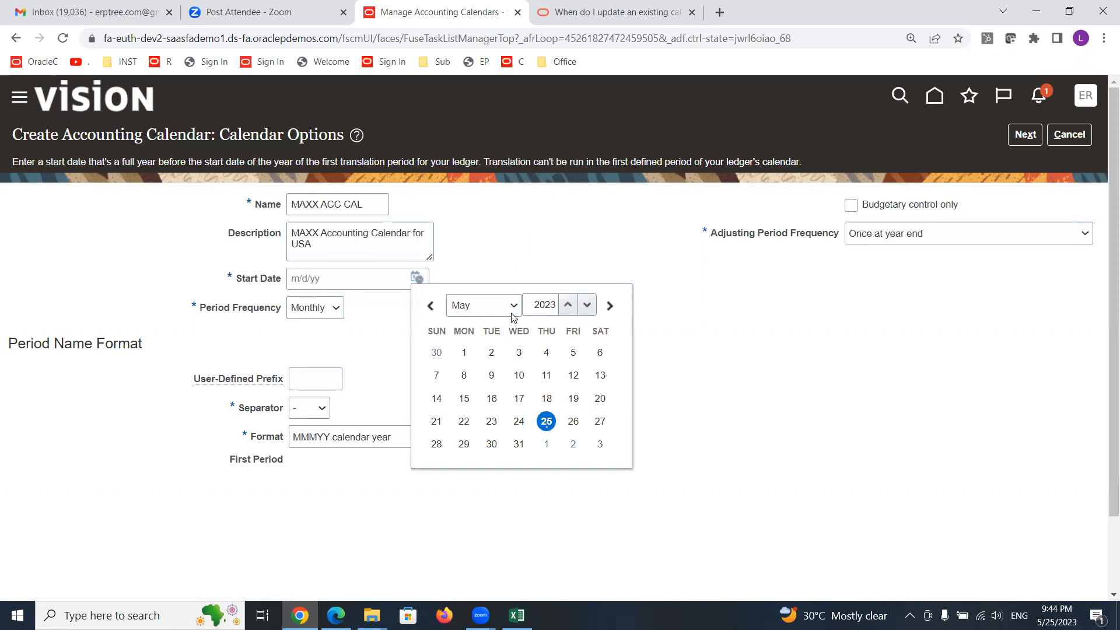
pyautogui.click(513, 307)
pyautogui.click(492, 323)
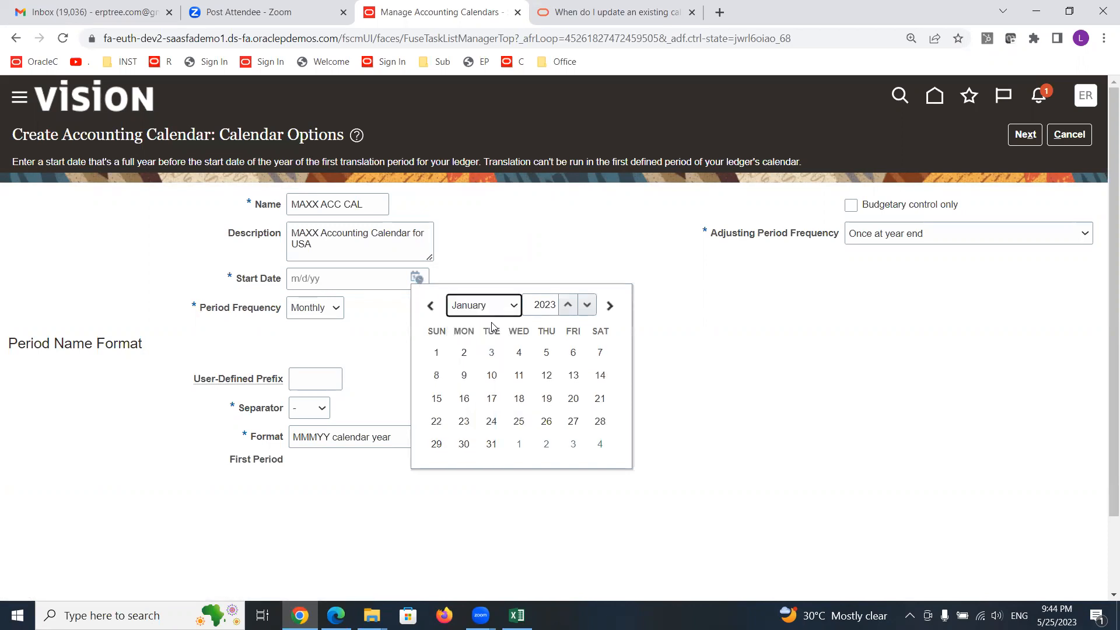
pyautogui.click(437, 352)
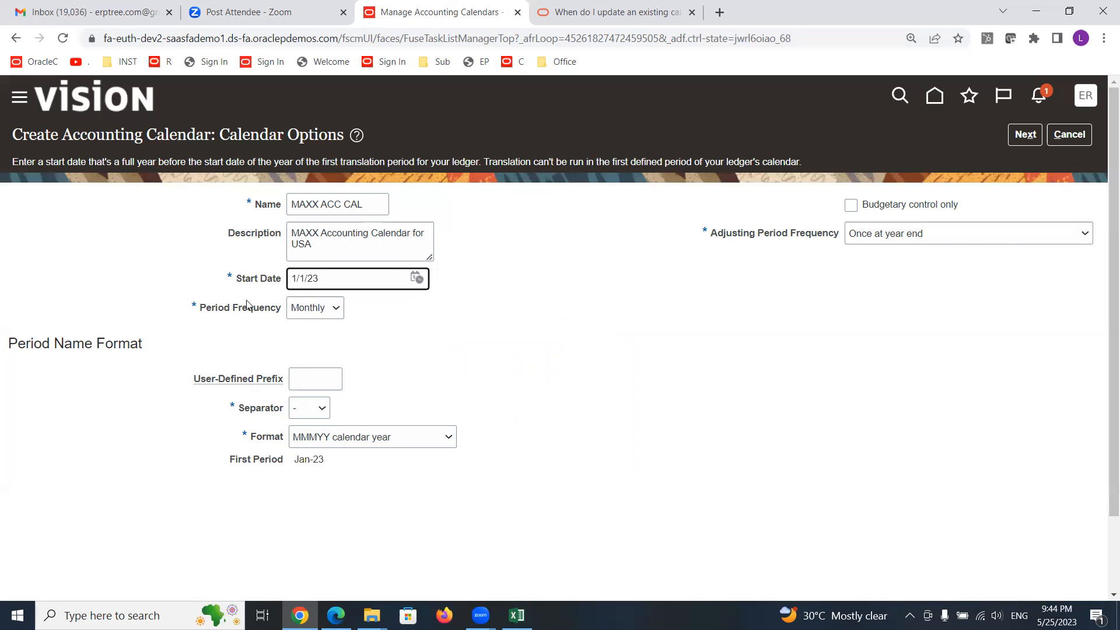
# - Examine the first period name generated from the start date and period name format
pyautogui.moveTo(333, 312)
pyautogui.click(449, 334)
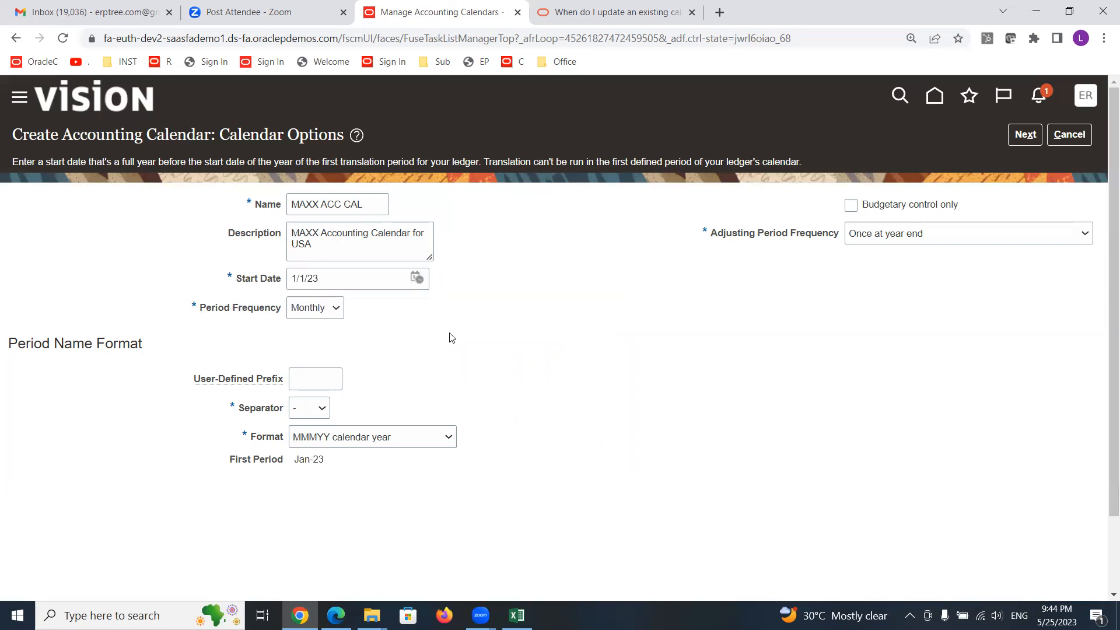
pyautogui.tripleClick(313, 459)
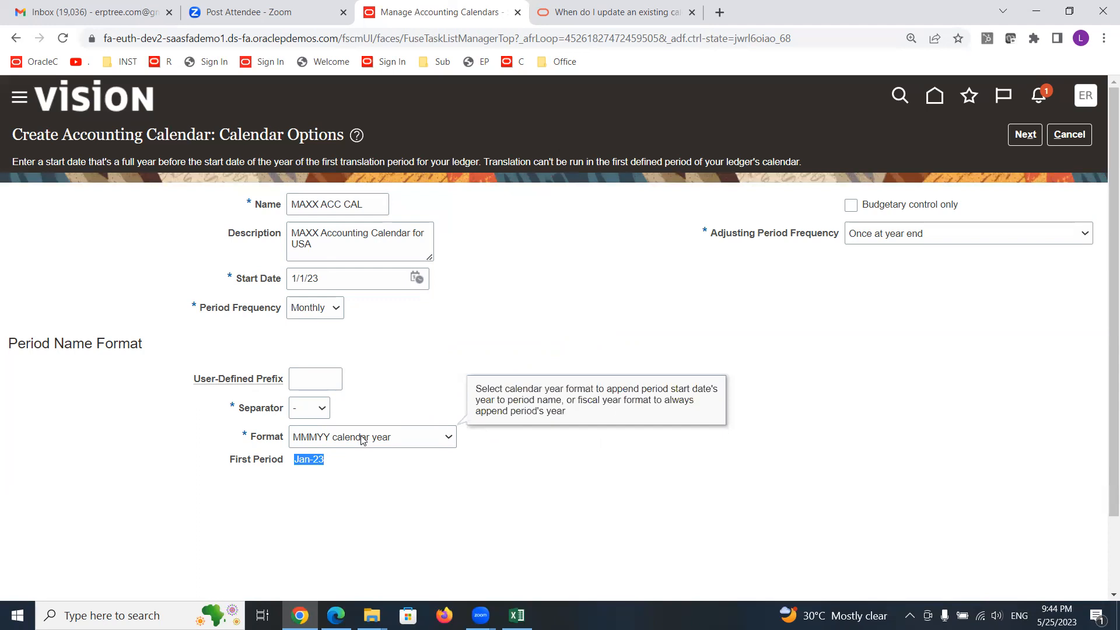
pyautogui.click(307, 466)
pyautogui.moveTo(299, 459); pyautogui.dragTo(333, 461)
pyautogui.click(344, 502)
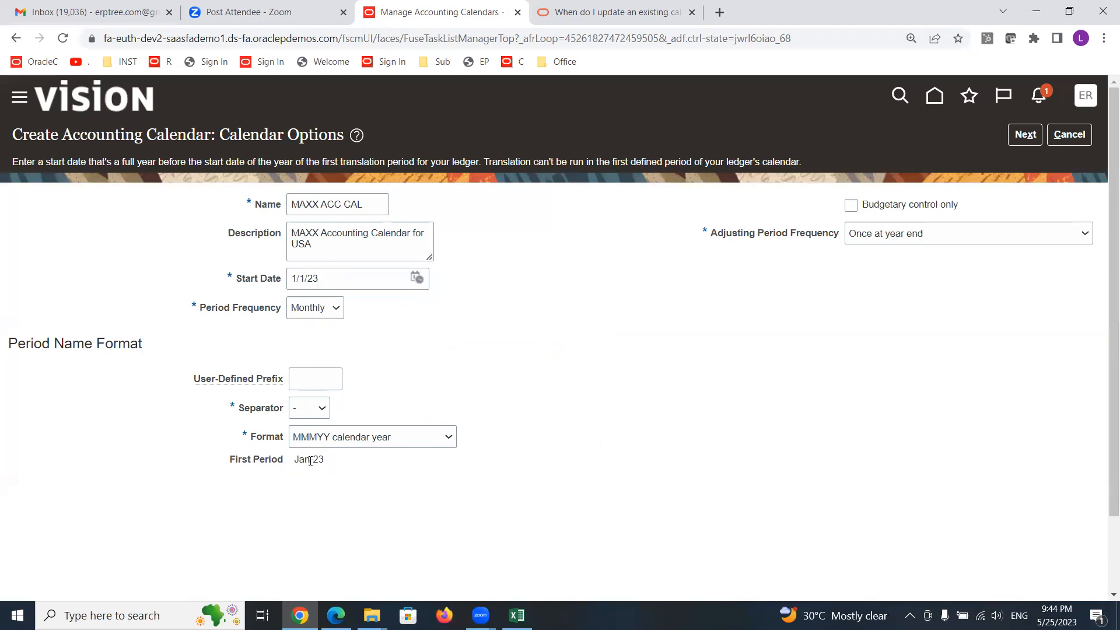
pyautogui.moveTo(310, 460); pyautogui.dragTo(329, 465)
# - Try several period name formats, ending with MMMYY calendar year again
pyautogui.click(447, 438)
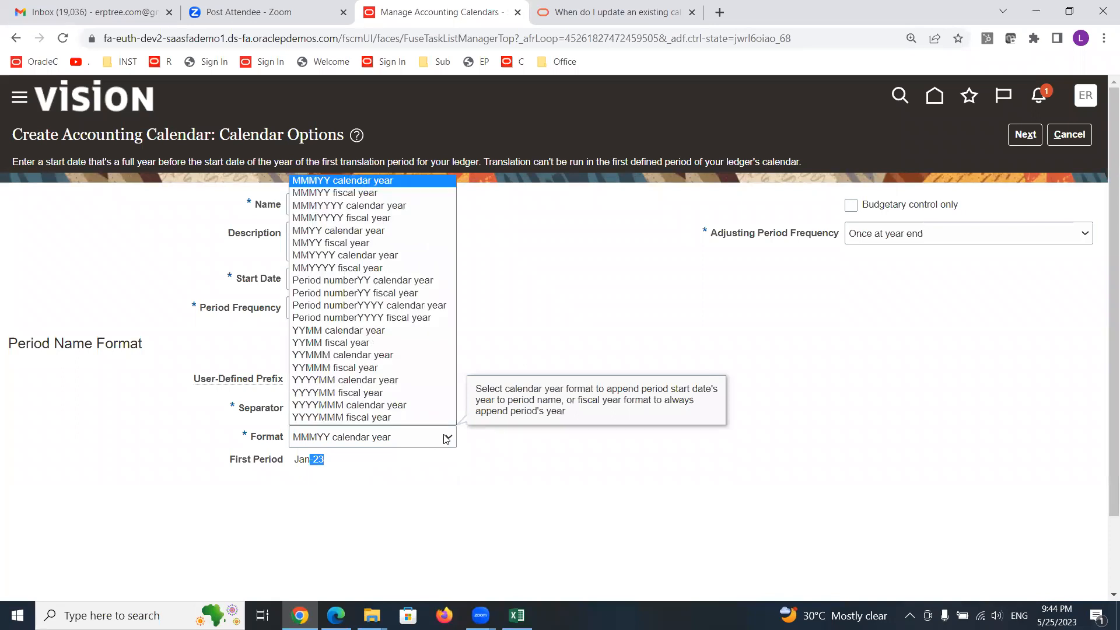
pyautogui.click(350, 418)
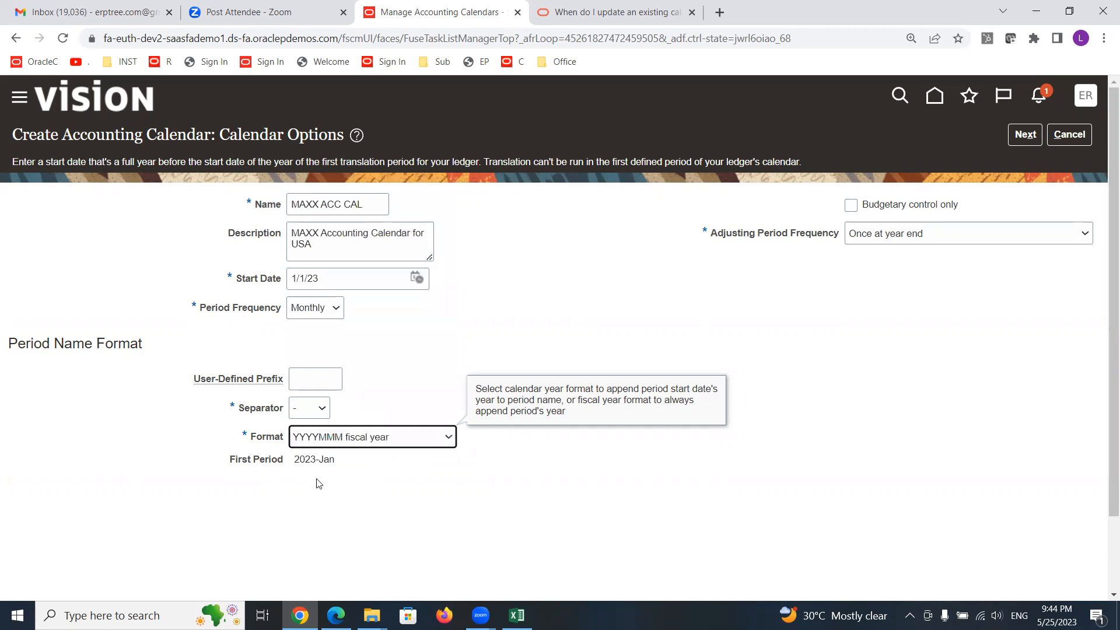
pyautogui.click(400, 444)
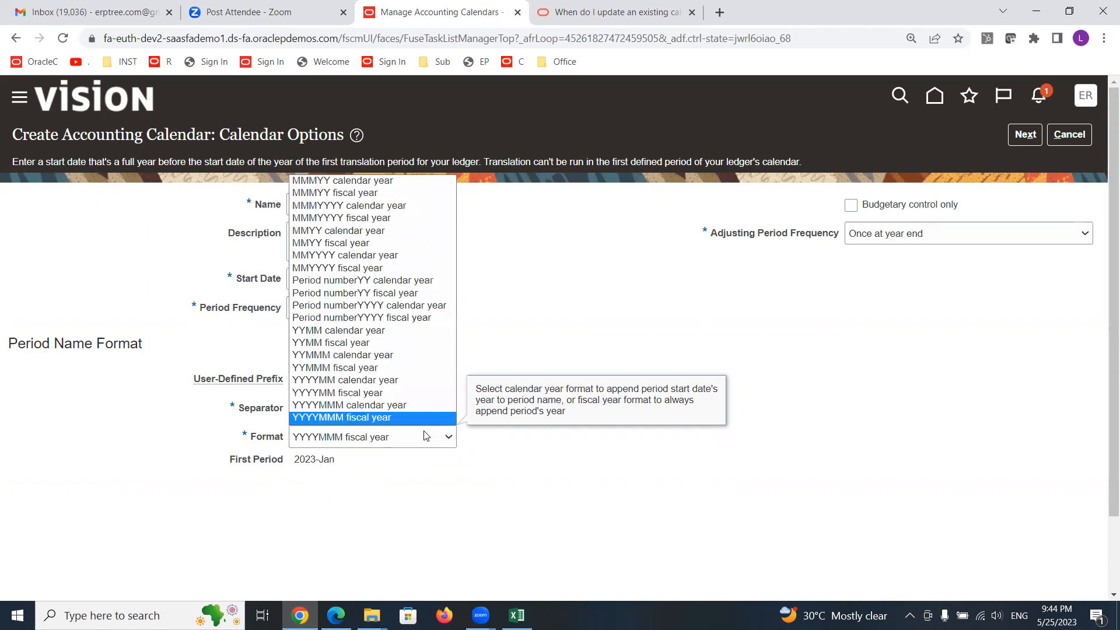
pyautogui.click(380, 207)
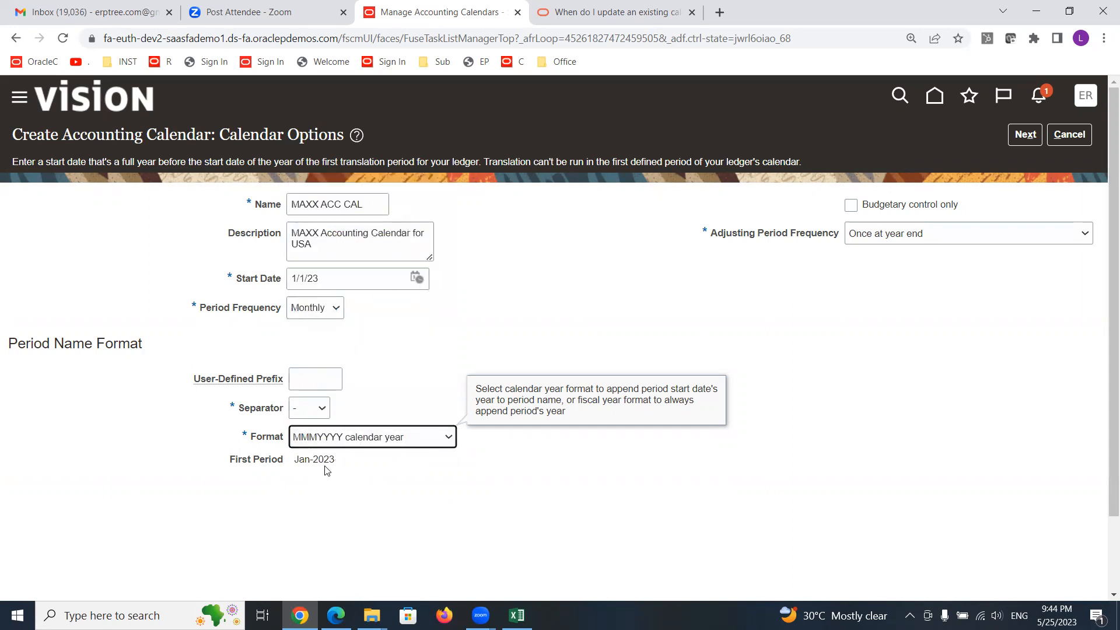
pyautogui.click(448, 438)
pyautogui.click(368, 273)
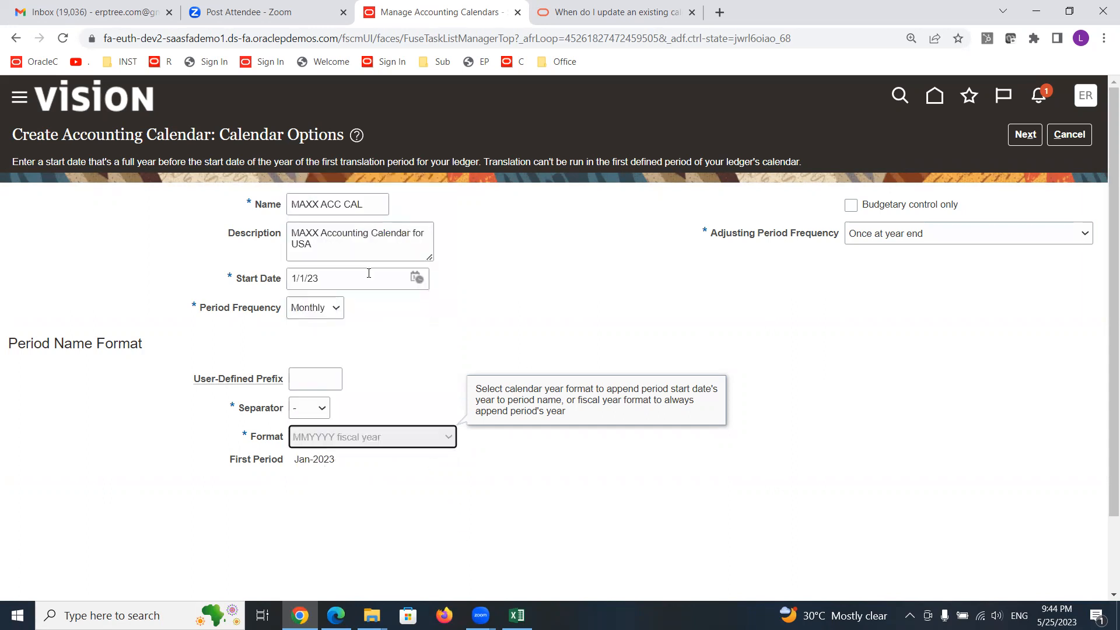
pyautogui.click(411, 435)
pyautogui.click(373, 319)
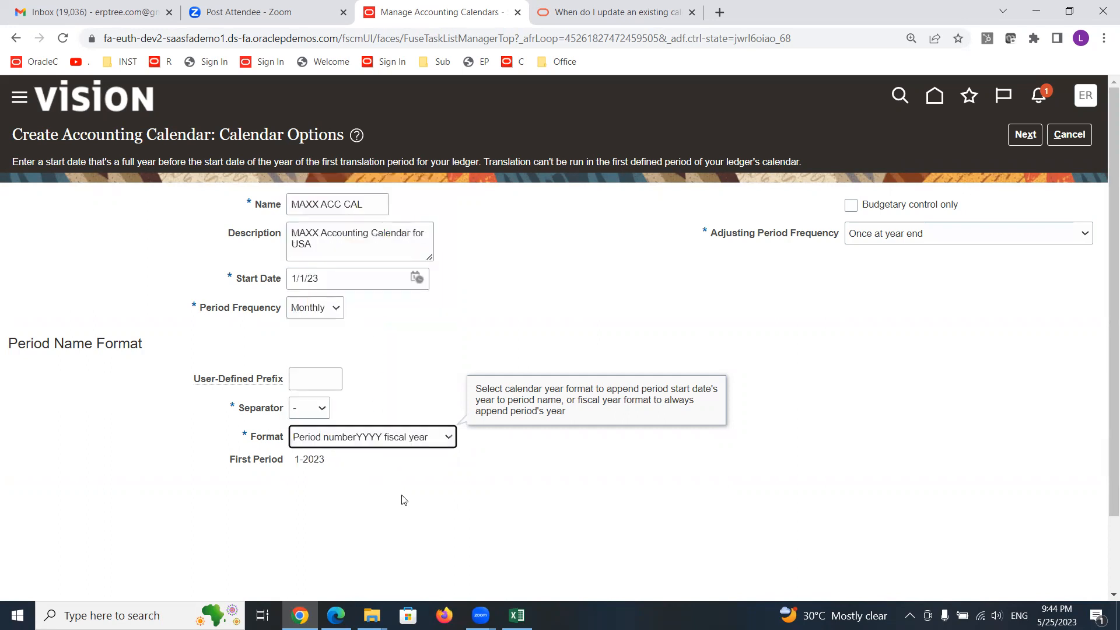
pyautogui.click(438, 442)
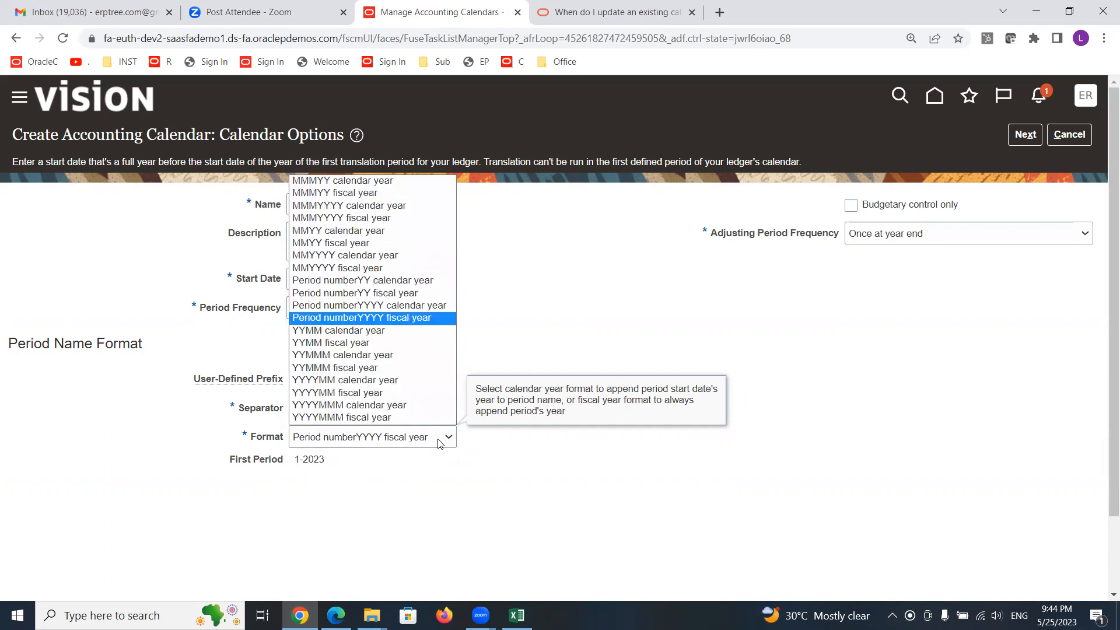
pyautogui.click(354, 182)
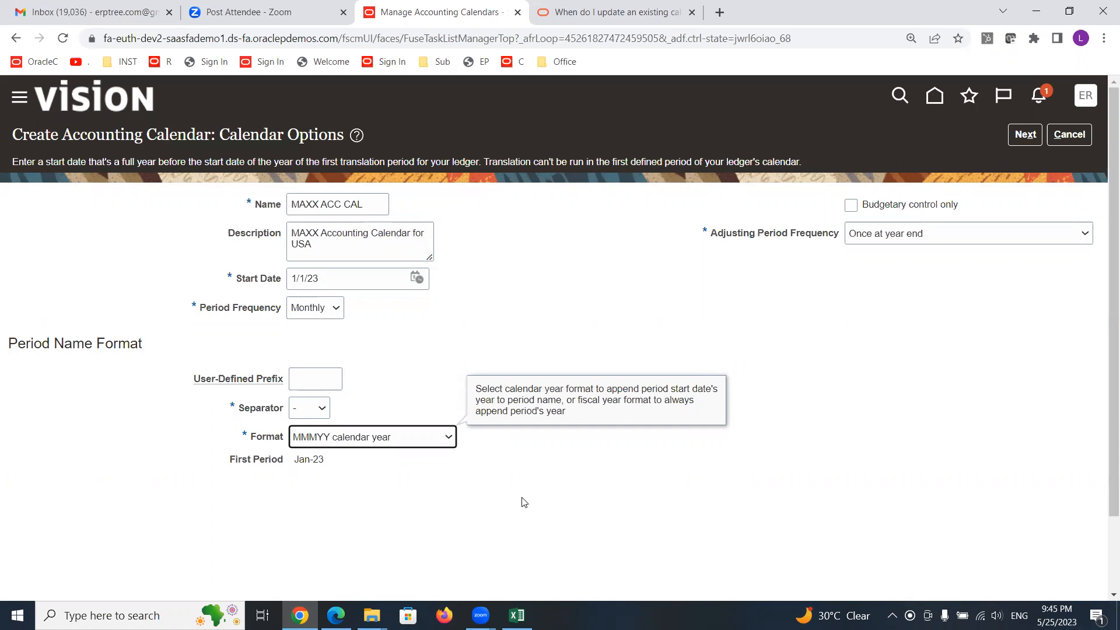
# - Review the first period name preview and the separator option
pyautogui.click(431, 484)
pyautogui.moveTo(294, 459); pyautogui.dragTo(315, 460)
pyautogui.rightClick(315, 460)
pyautogui.click(344, 455)
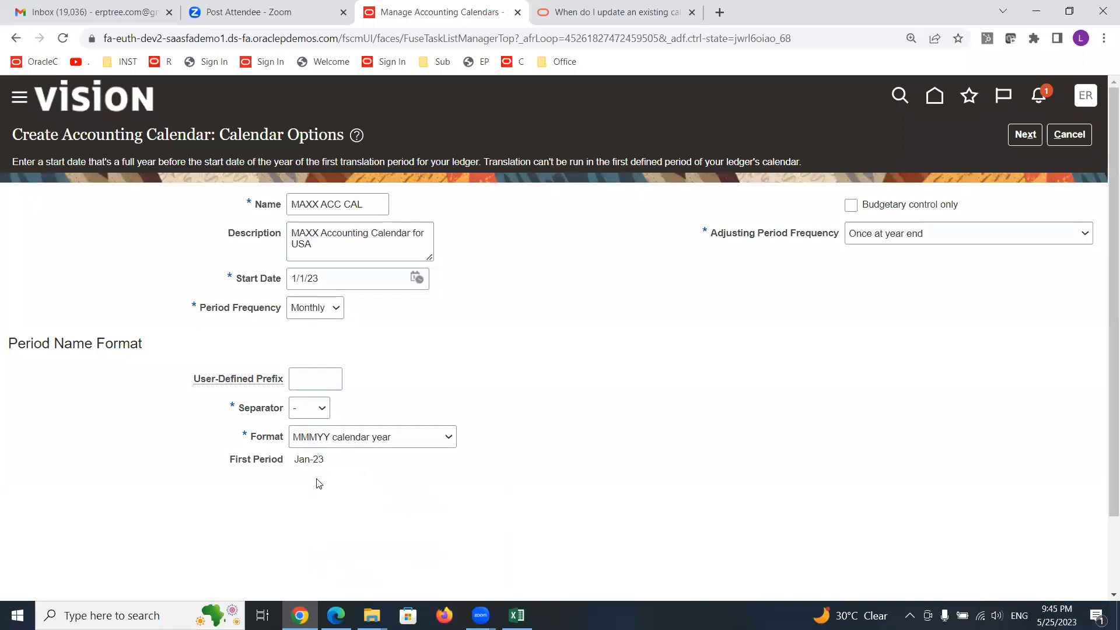
pyautogui.click(306, 462)
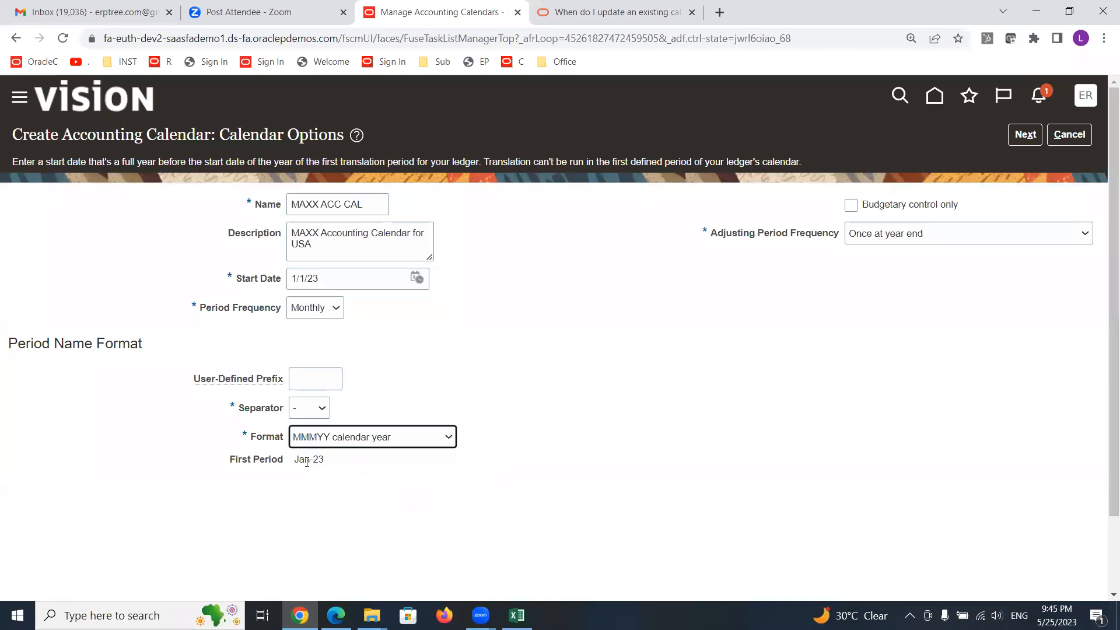
pyautogui.click(351, 471)
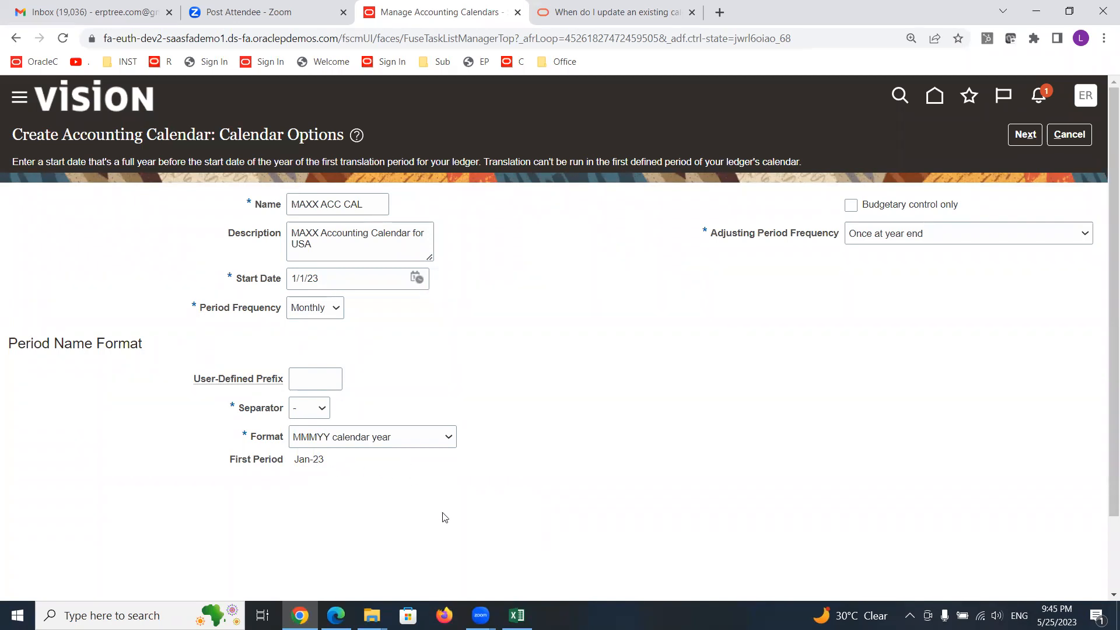
# - Try the slash and None period name separators, returning to the hyphen separator
pyautogui.click(323, 408)
pyautogui.click(301, 449)
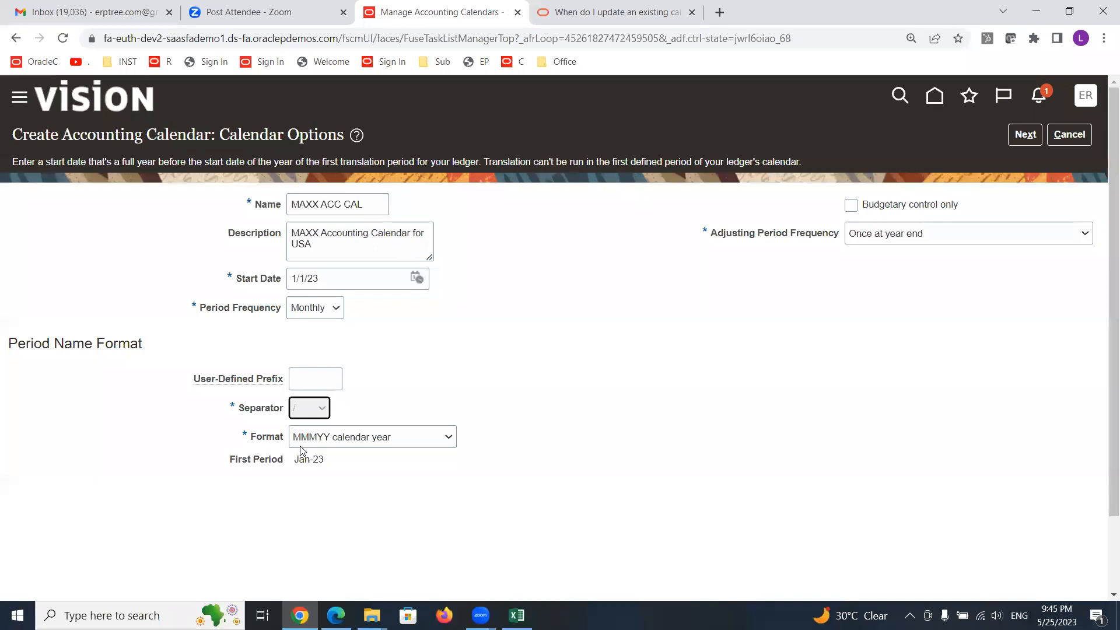
pyautogui.click(361, 530)
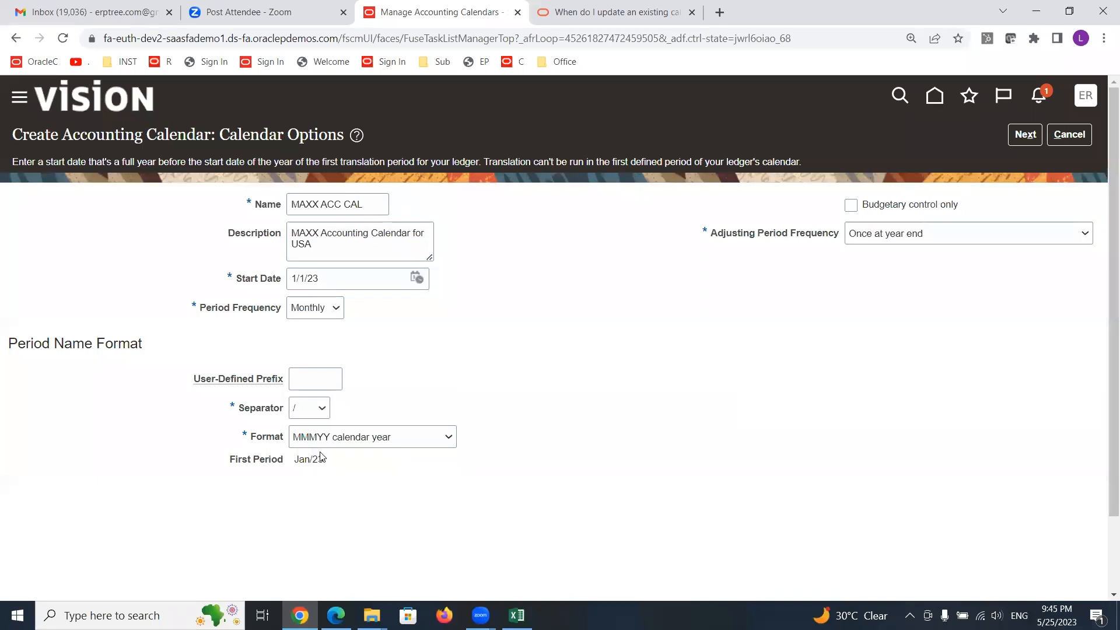
pyautogui.click(323, 408)
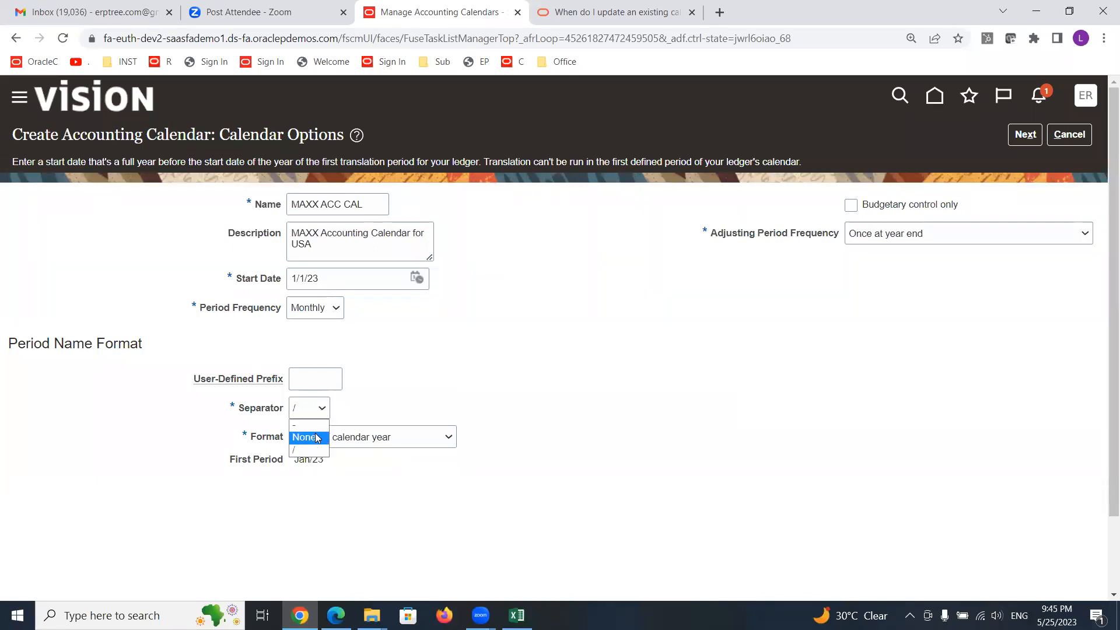
pyautogui.click(315, 438)
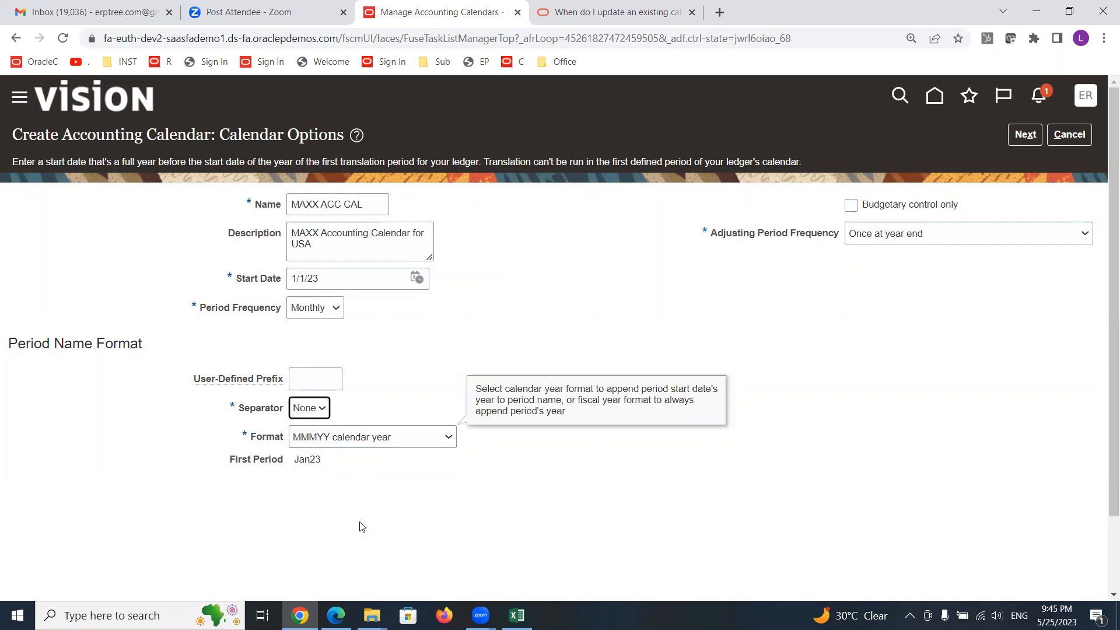
pyautogui.click(296, 410)
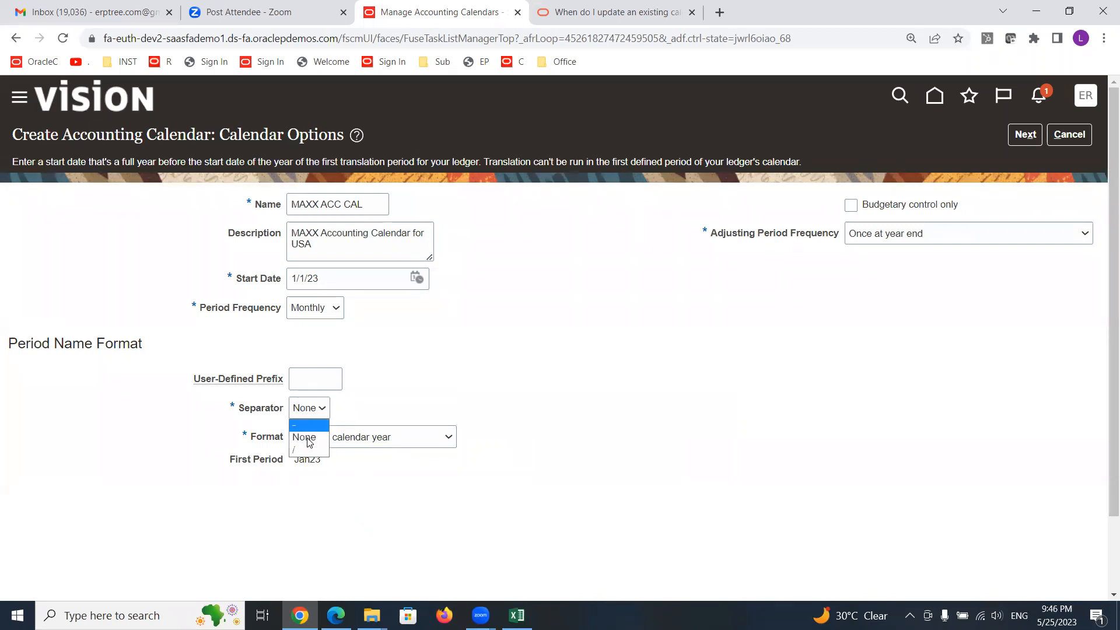
pyautogui.click(307, 426)
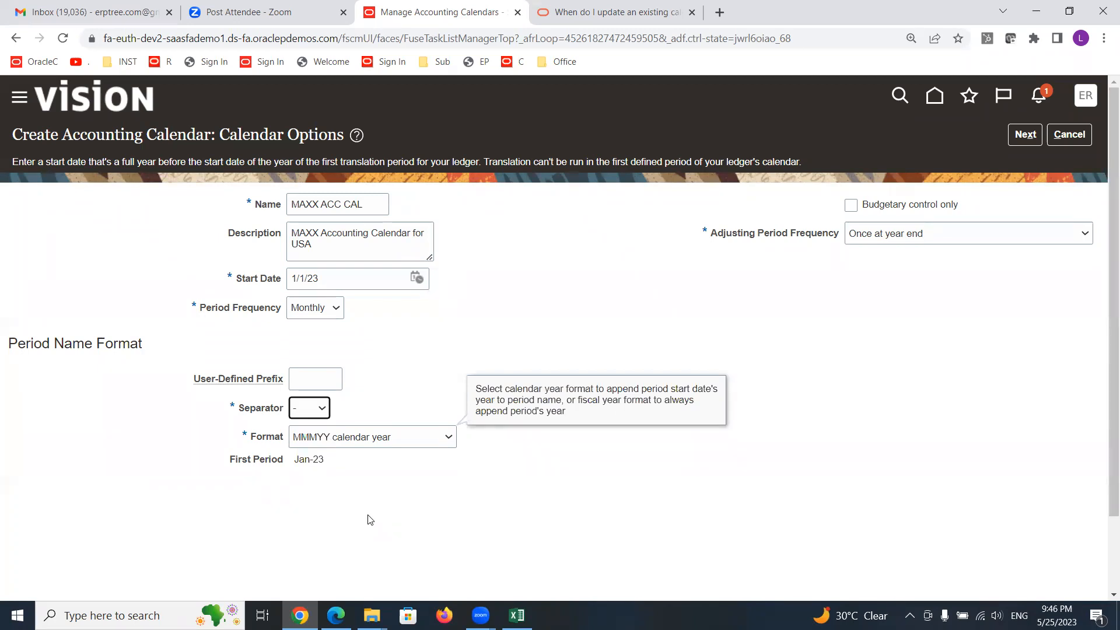
pyautogui.click(368, 519)
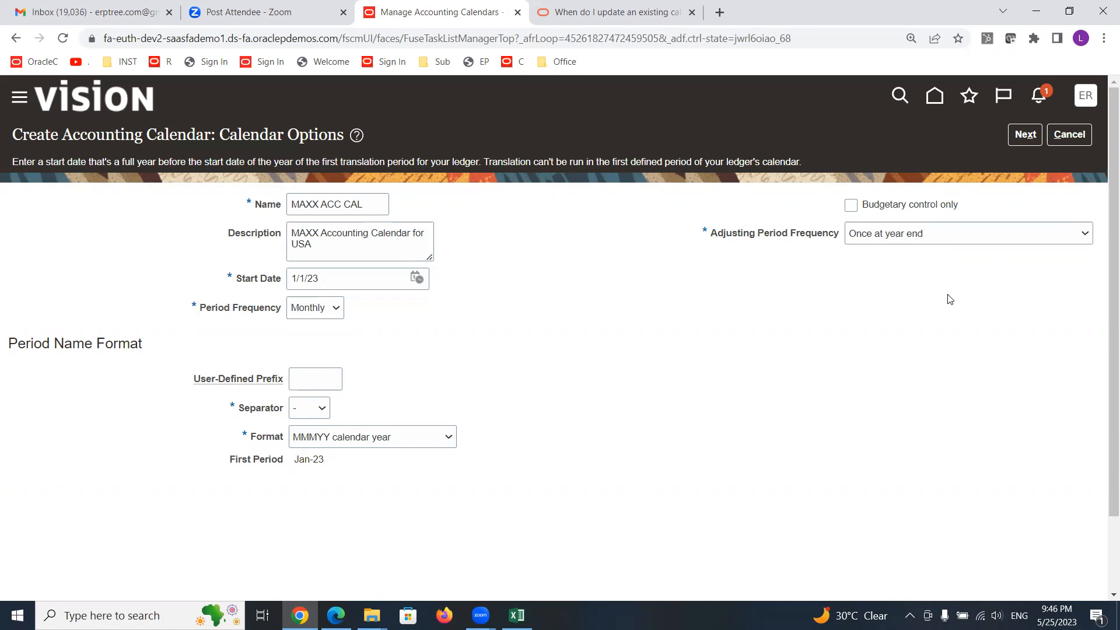
# - Set the adjusting period frequency to None and accept the warning
pyautogui.click(971, 231)
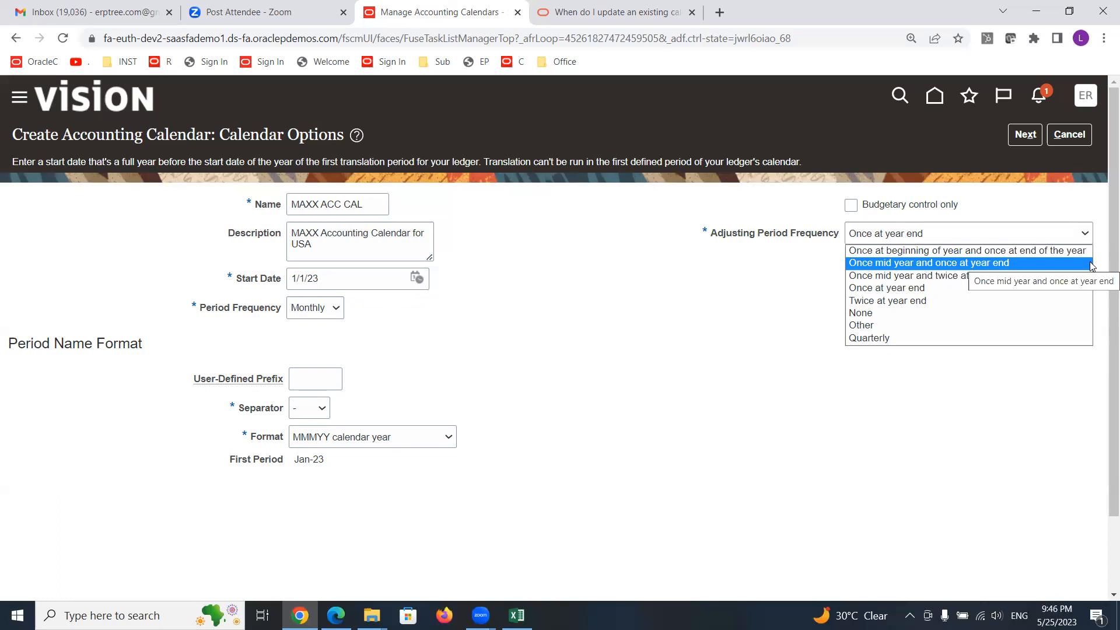
pyautogui.click(956, 312)
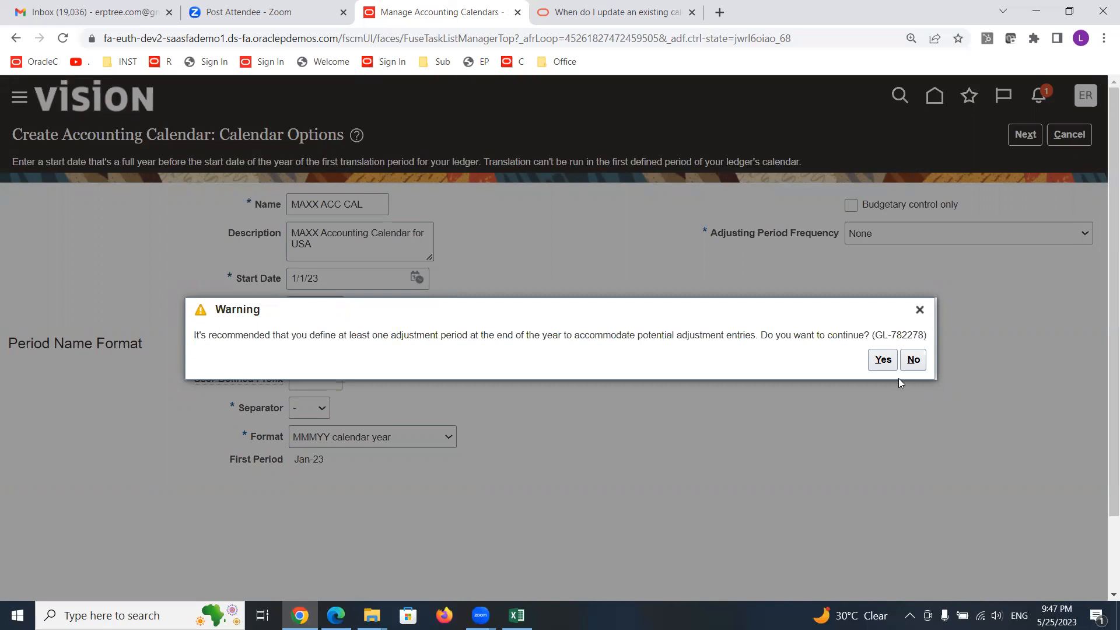
pyautogui.click(884, 362)
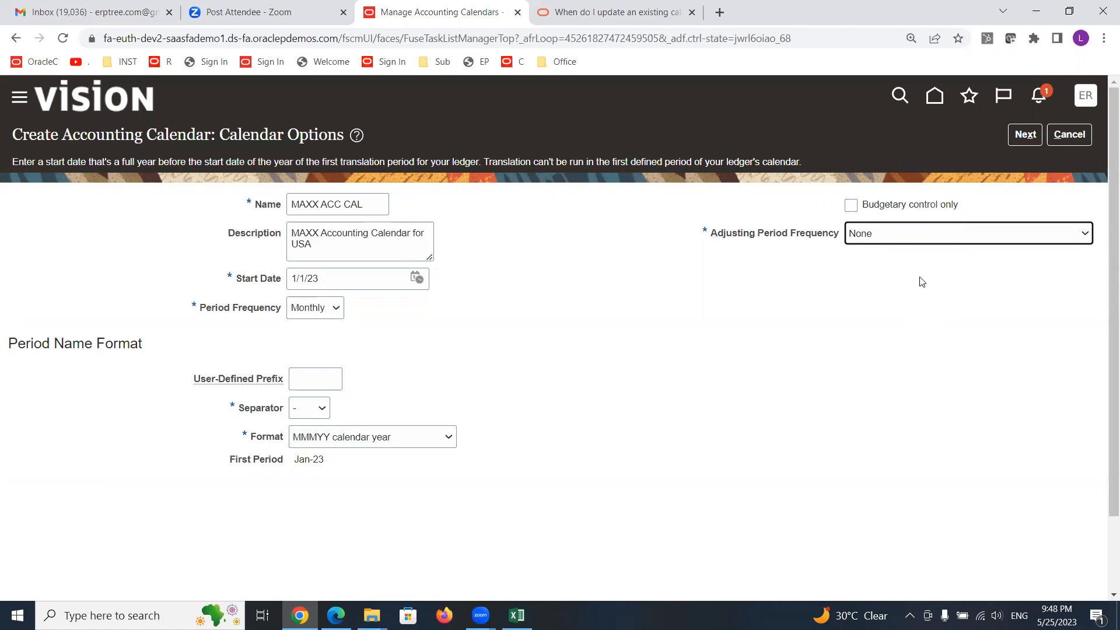
# - Try the Other frequency with 5 adjusting periods, then set the adjusting period frequency back to Once at year end
pyautogui.click(931, 240)
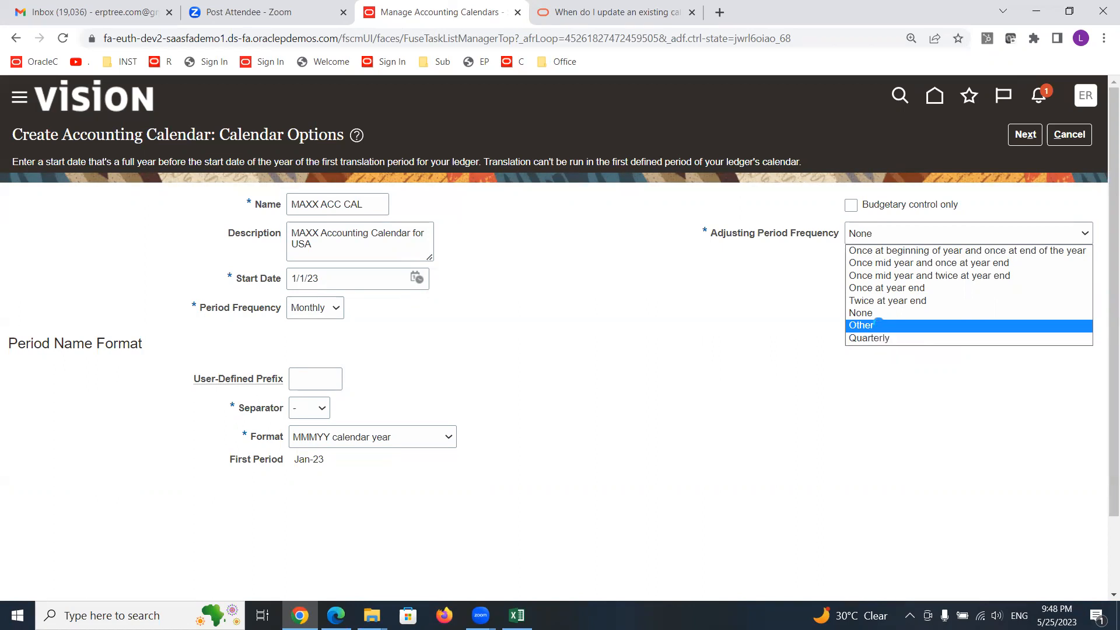
pyautogui.click(878, 325)
pyautogui.click(881, 264)
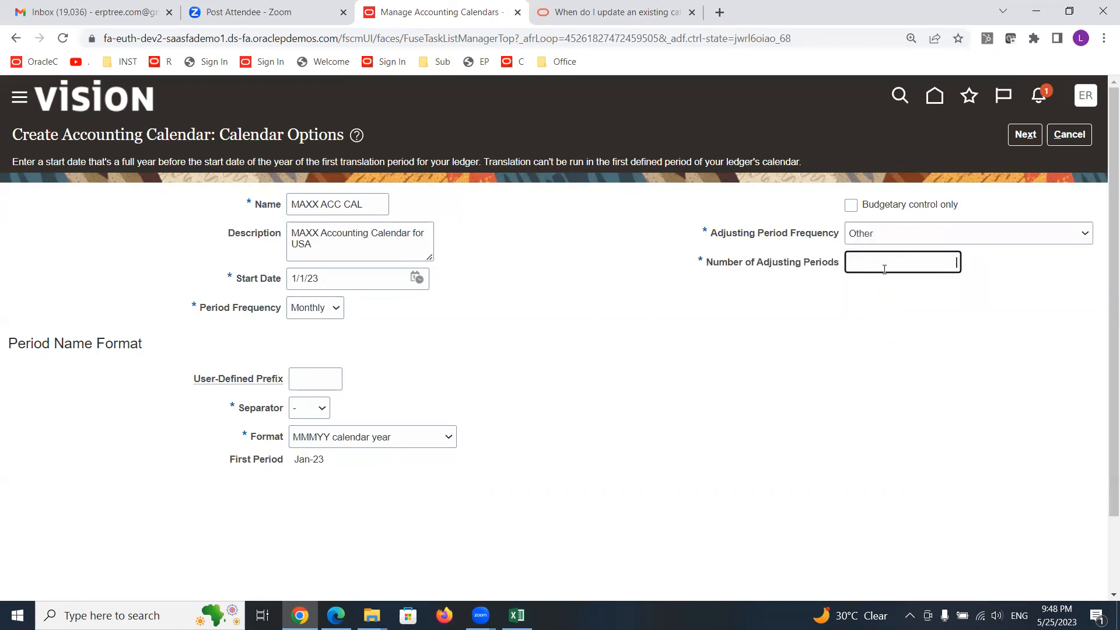
pyautogui.write('5')
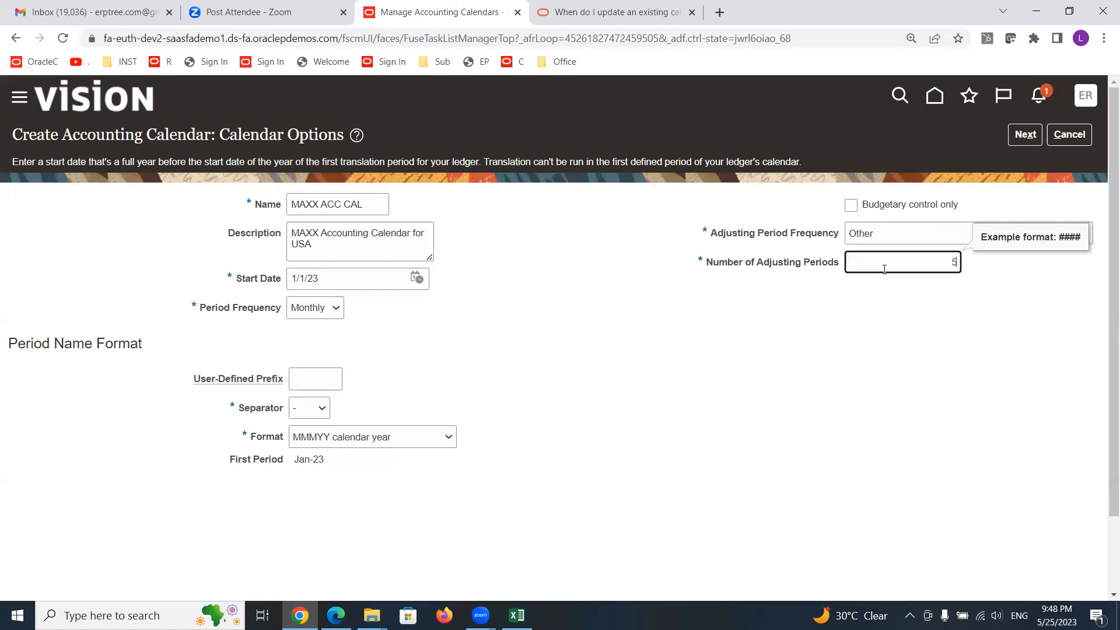
pyautogui.moveTo(950, 260); pyautogui.dragTo(1000, 272)
pyautogui.press('BackSpace')
pyautogui.click(1001, 272)
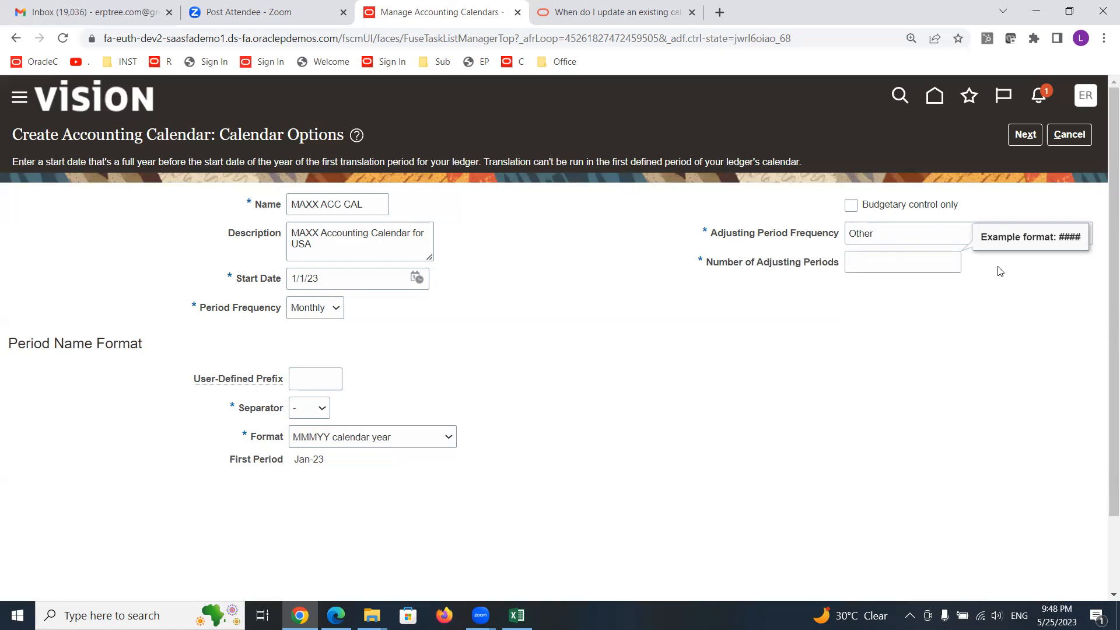
pyautogui.click(941, 236)
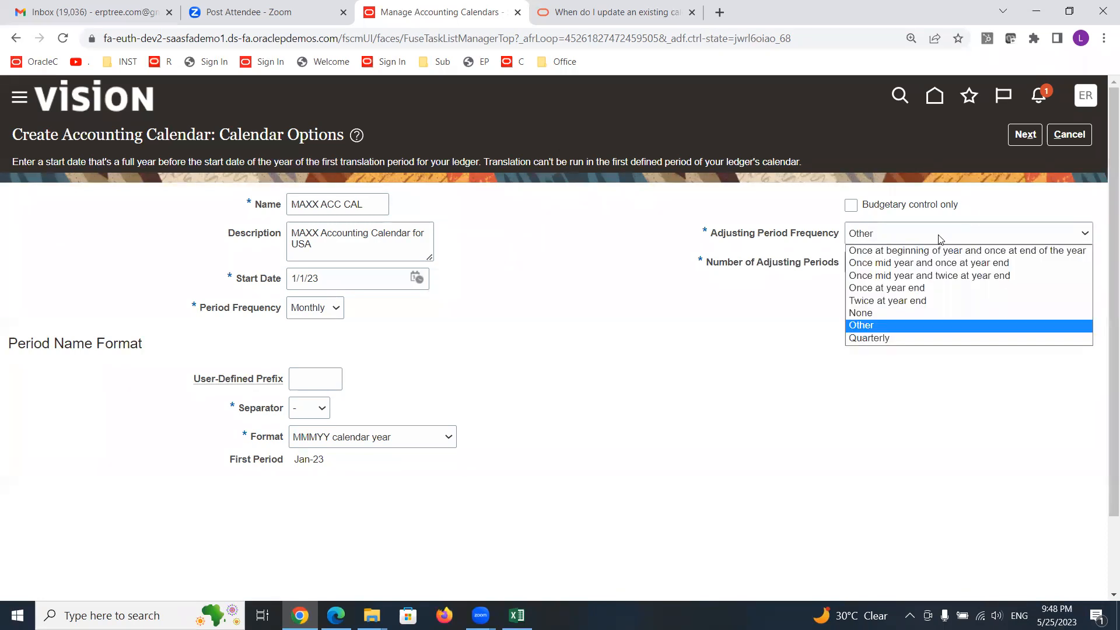
pyautogui.click(931, 288)
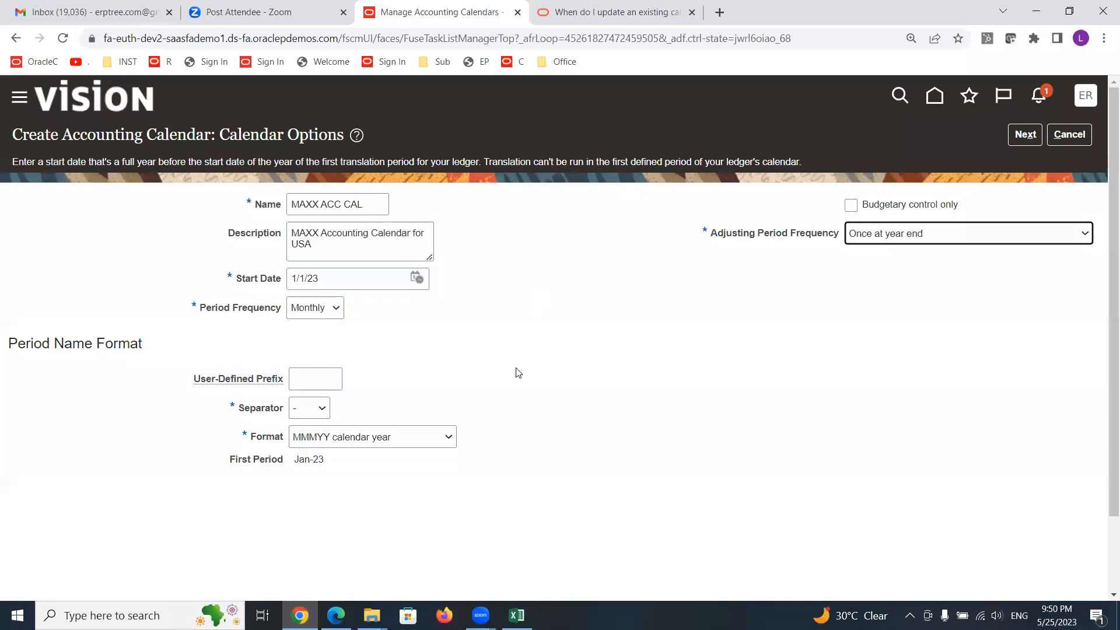
# - Continue to the period details and review the generated 2023 monthly periods and the year-end adjusting period
pyautogui.click(1025, 136)
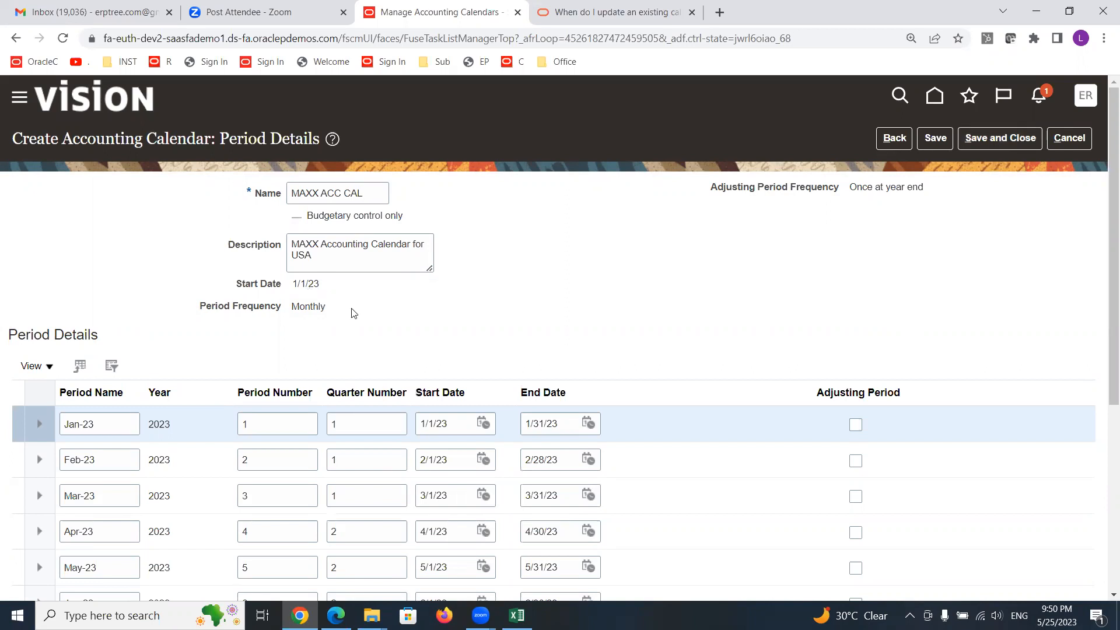
pyautogui.scroll(-1, 334, 332)
pyautogui.scroll(-4, 332, 341)
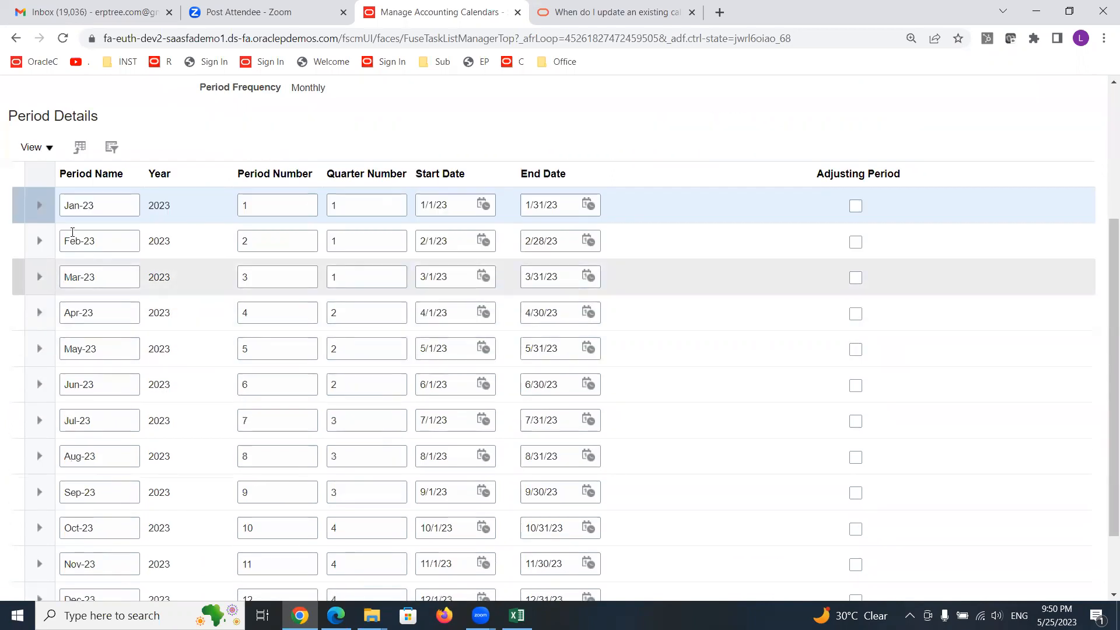
pyautogui.scroll(-1, 216, 322)
pyautogui.scroll(-1, 216, 322)
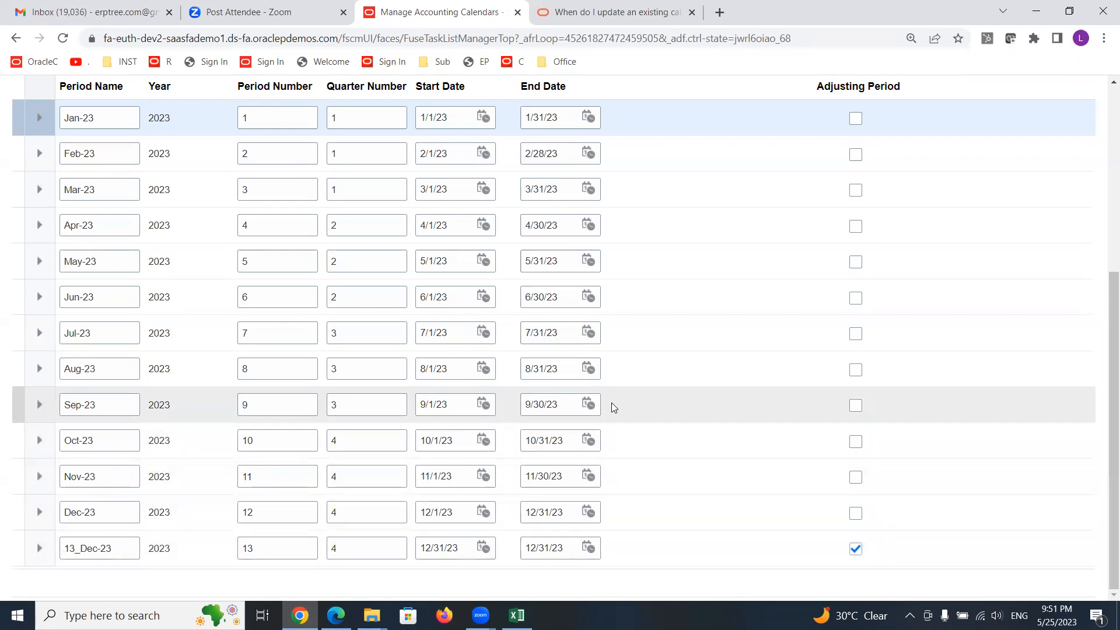
pyautogui.scroll(4, 607, 403)
pyautogui.scroll(-3, 259, 350)
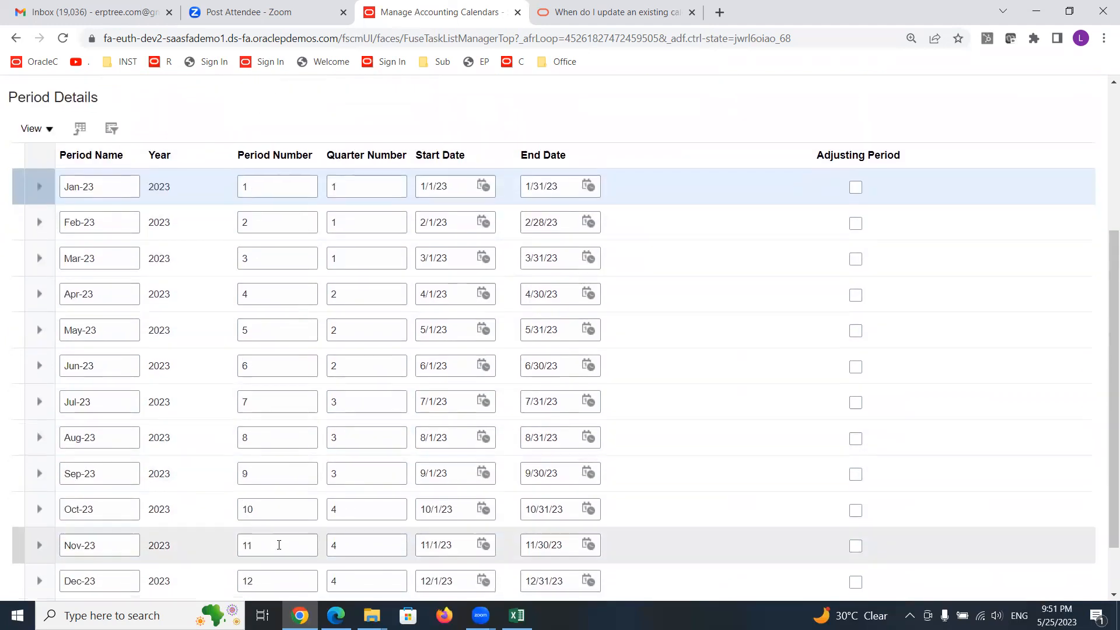
pyautogui.scroll(-2, 274, 545)
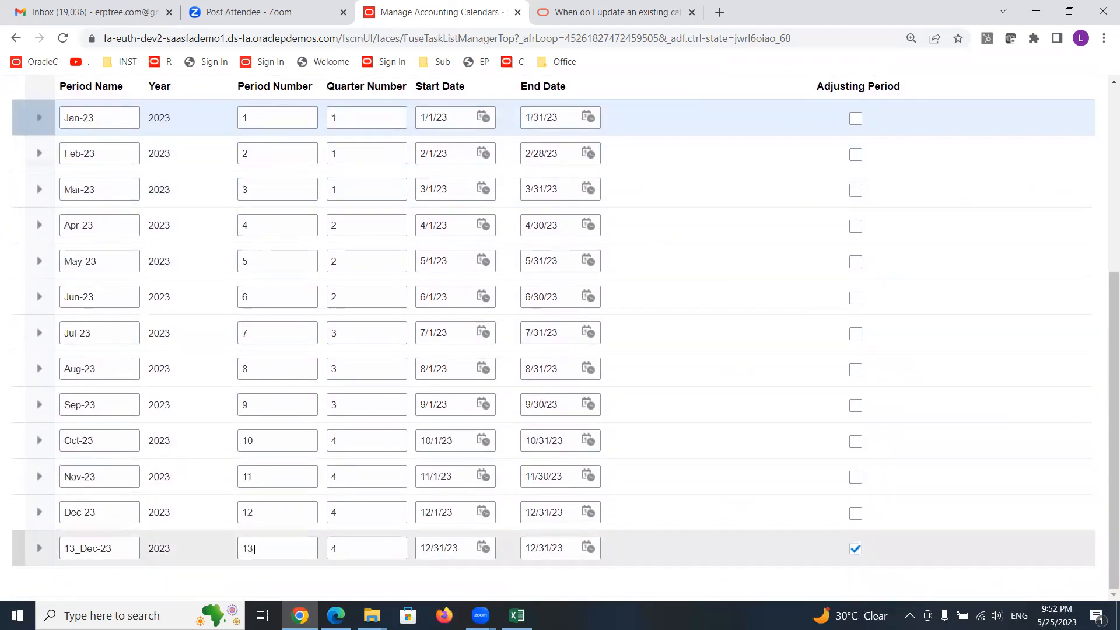
pyautogui.scroll(3, 280, 513)
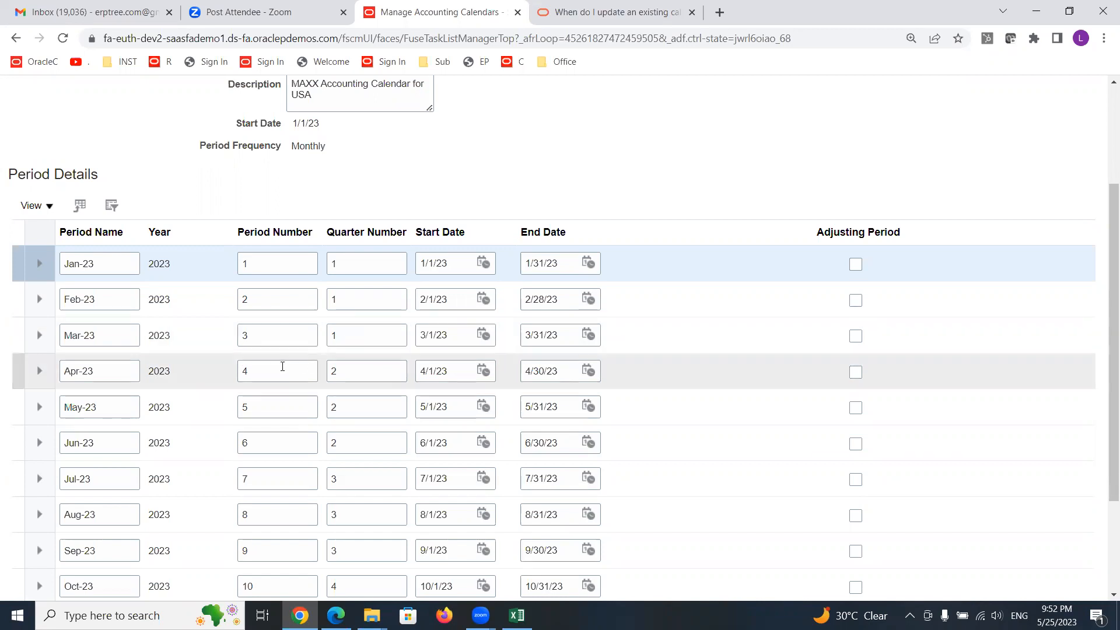
pyautogui.scroll(3, 586, 262)
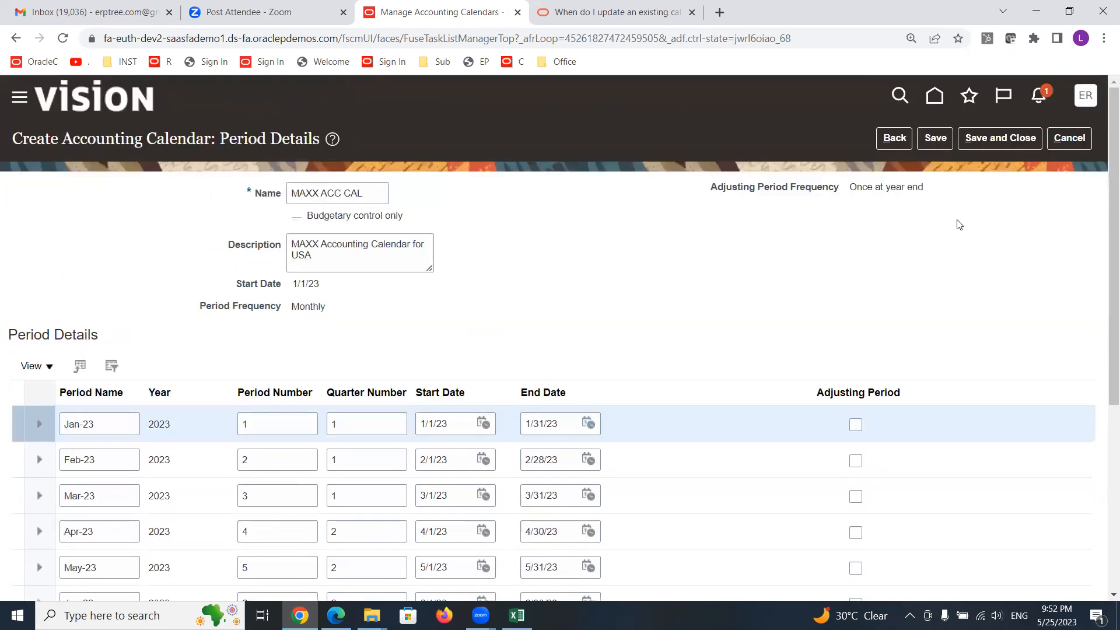
# - Save the MAXX ACC CAL calendar and review its 2023 periods
pyautogui.click(935, 138)
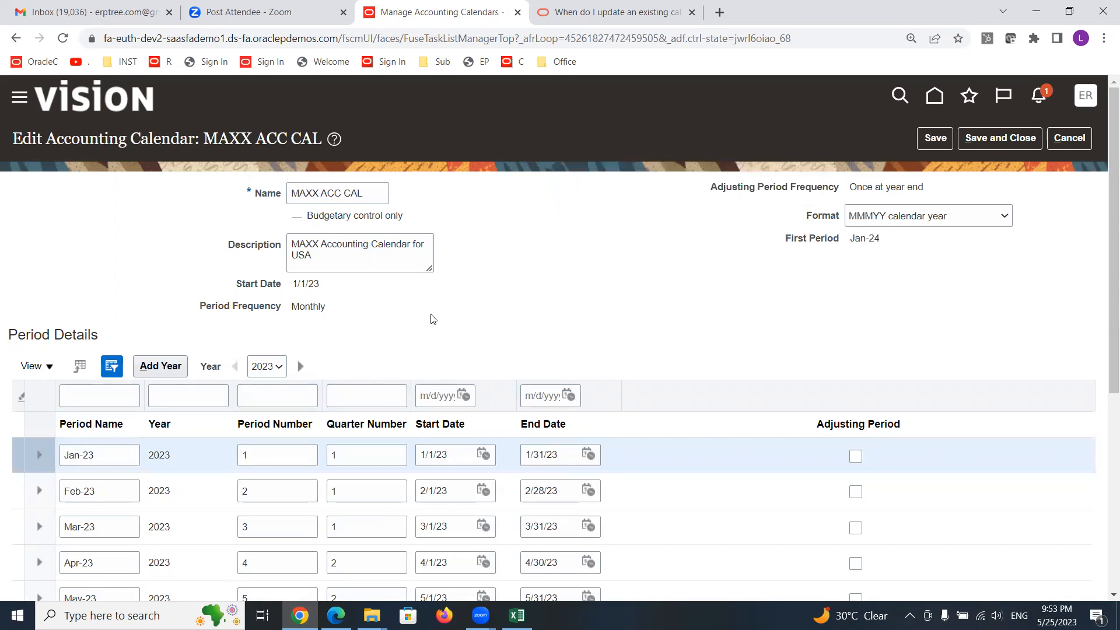
pyautogui.scroll(-4, 432, 315)
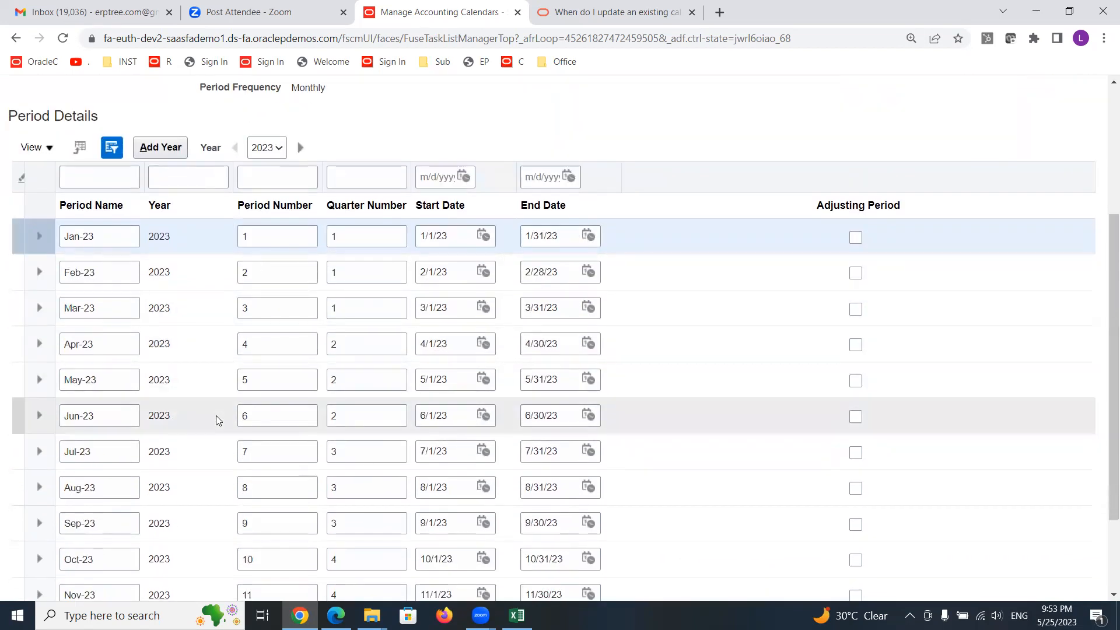
pyautogui.scroll(-2, 218, 420)
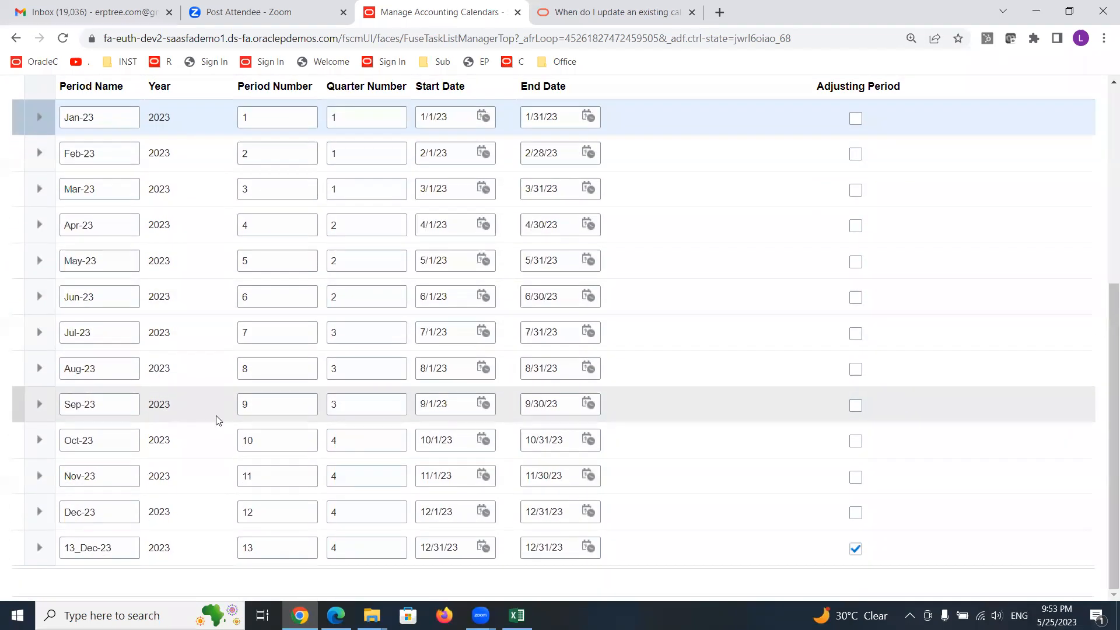
pyautogui.scroll(4, 218, 420)
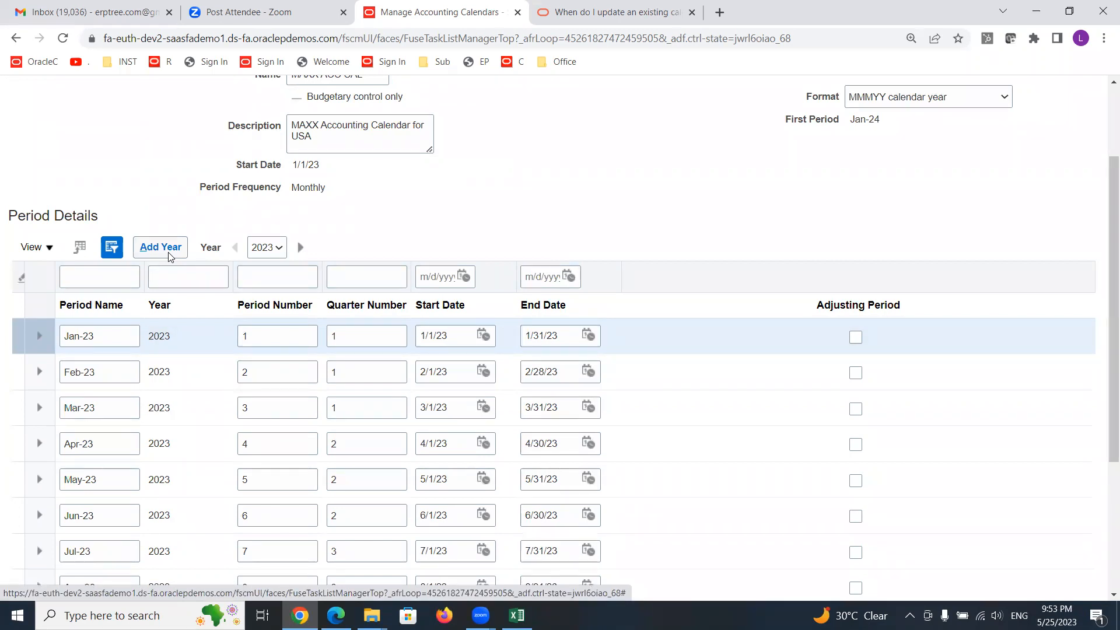
pyautogui.scroll(-4, 189, 338)
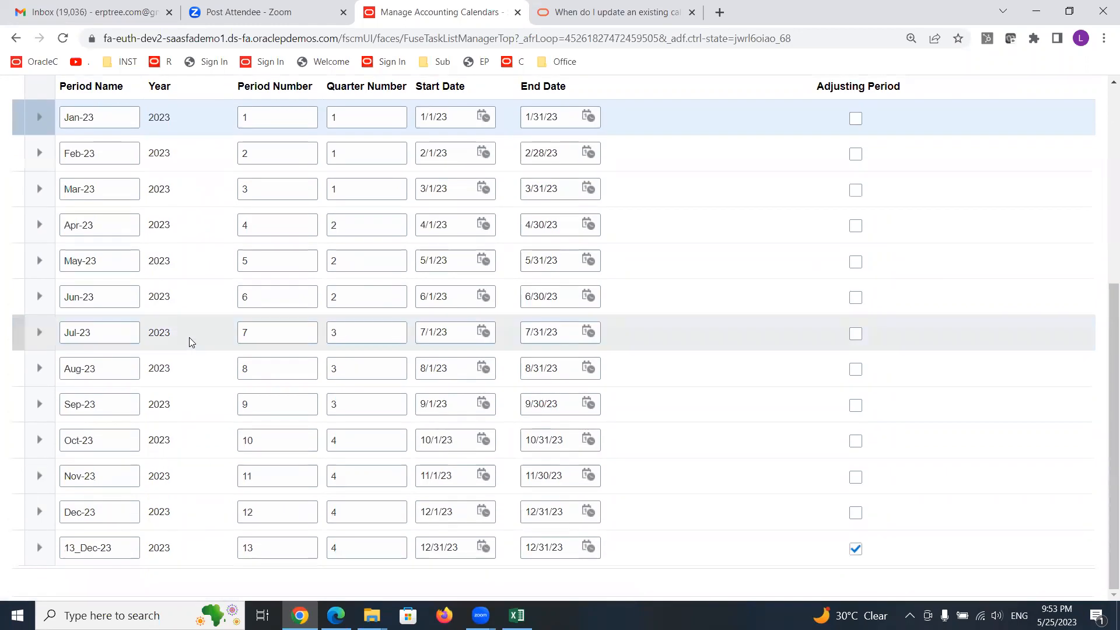
pyautogui.scroll(6, 189, 342)
# - Add the 2024 year of periods to the calendar and save it
pyautogui.click(158, 364)
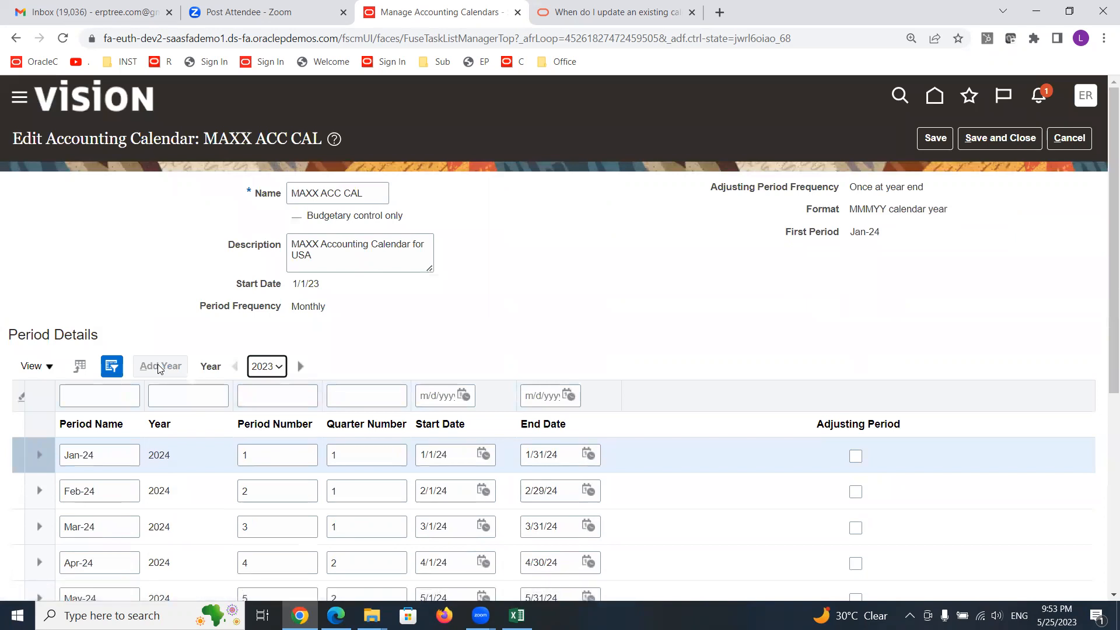
pyautogui.scroll(-4, 172, 280)
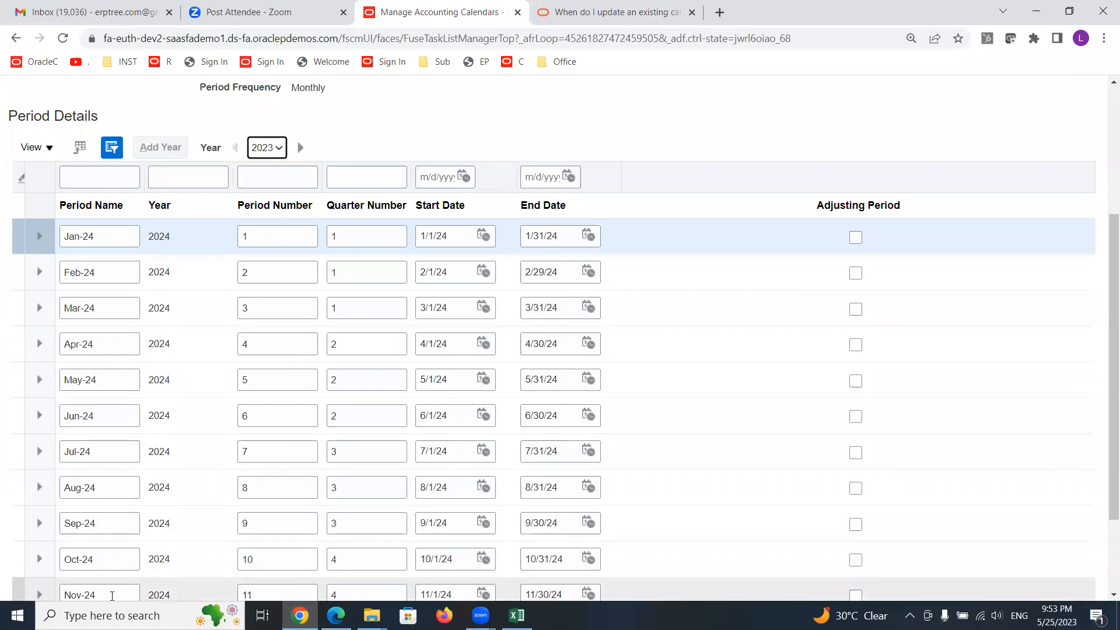
pyautogui.scroll(-2, 107, 455)
pyautogui.scroll(5, 833, 340)
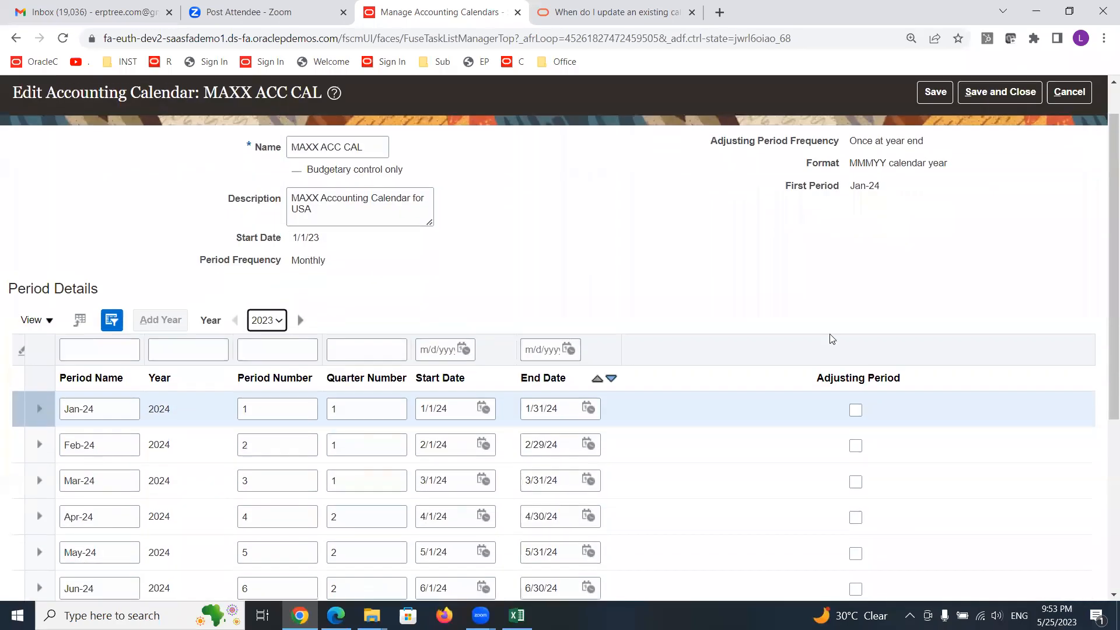
pyautogui.click(932, 91)
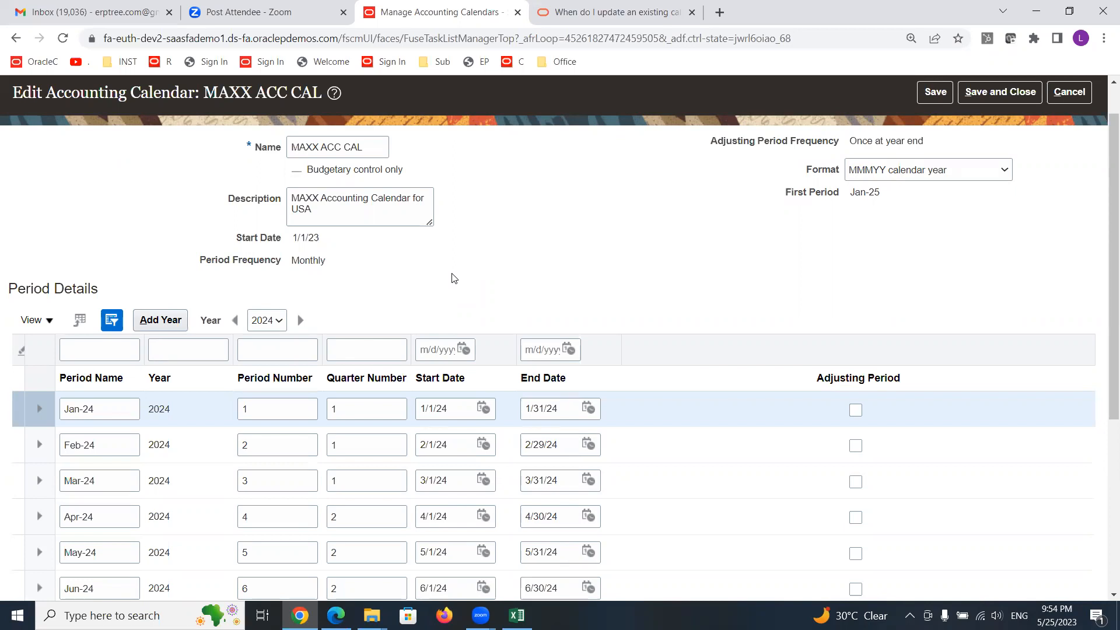
# - Check the year filter options and try adding another year of periods
pyautogui.click(279, 323)
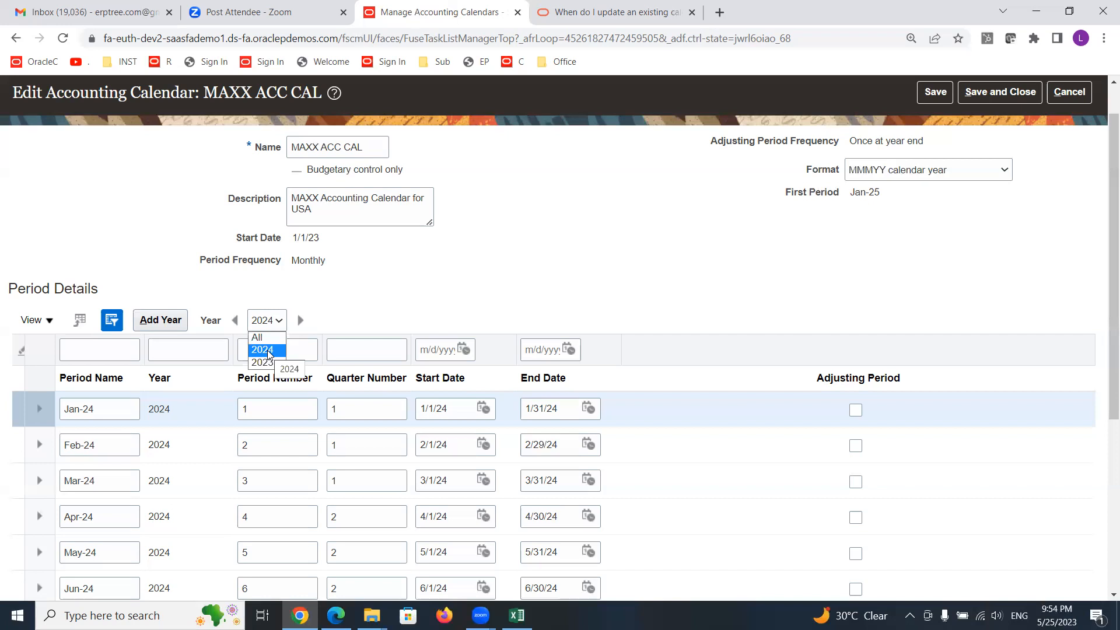
pyautogui.click(405, 257)
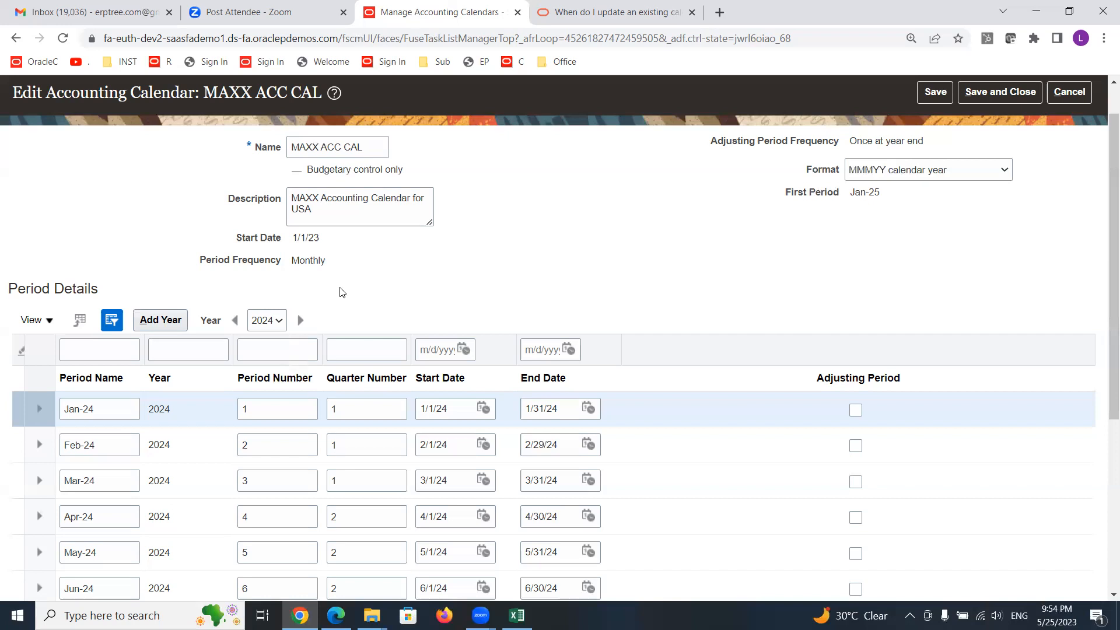
pyautogui.click(156, 320)
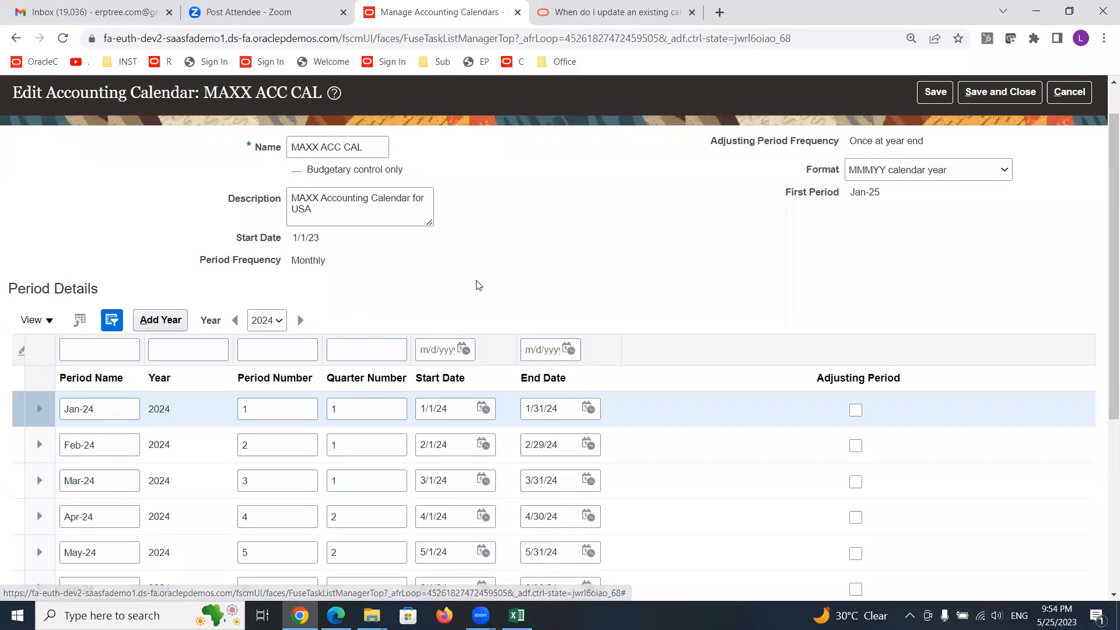
pyautogui.scroll(1, 553, 281)
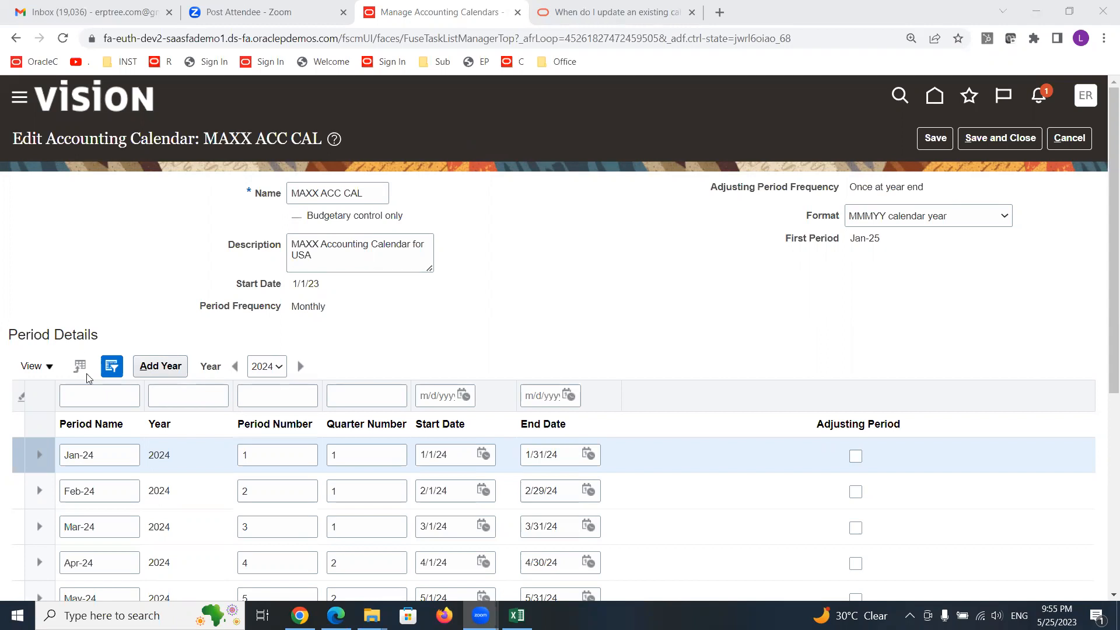
# - Try adding another year of periods, then save and close the MAXX ACC CAL calendar
pyautogui.click(147, 369)
pyautogui.click(996, 137)
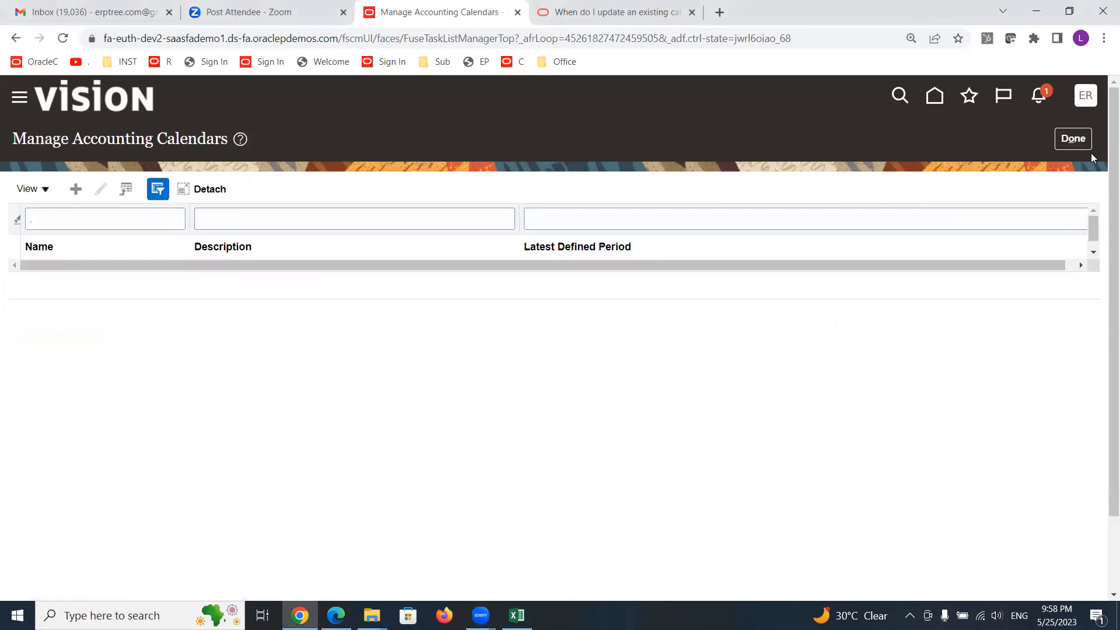
# - Reopen the Manage Accounting Calendars task and filter the calendar list by the name MAXX ACC CAL
pyautogui.click(1073, 138)
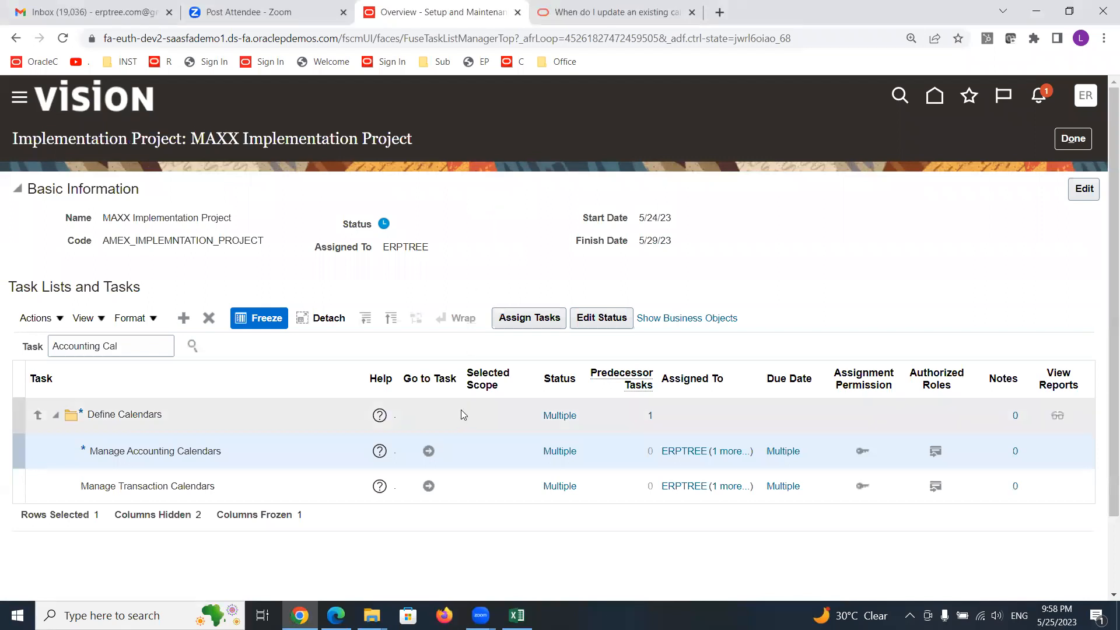
pyautogui.click(428, 454)
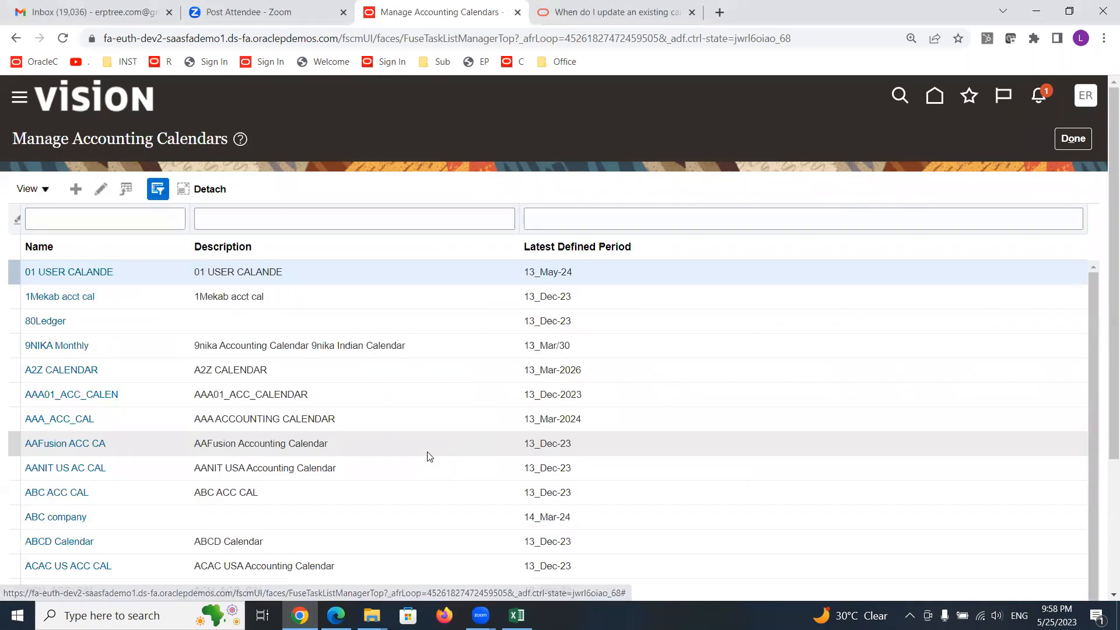
pyautogui.click(146, 222)
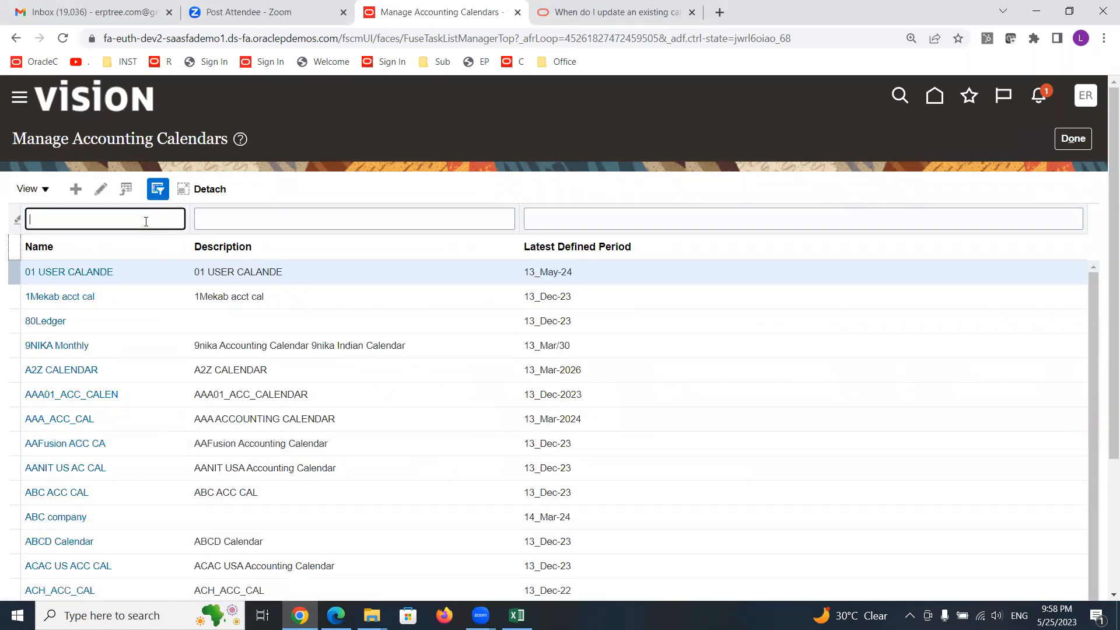
pyautogui.write('MAXX ACC CAL')
pyautogui.press('Return')
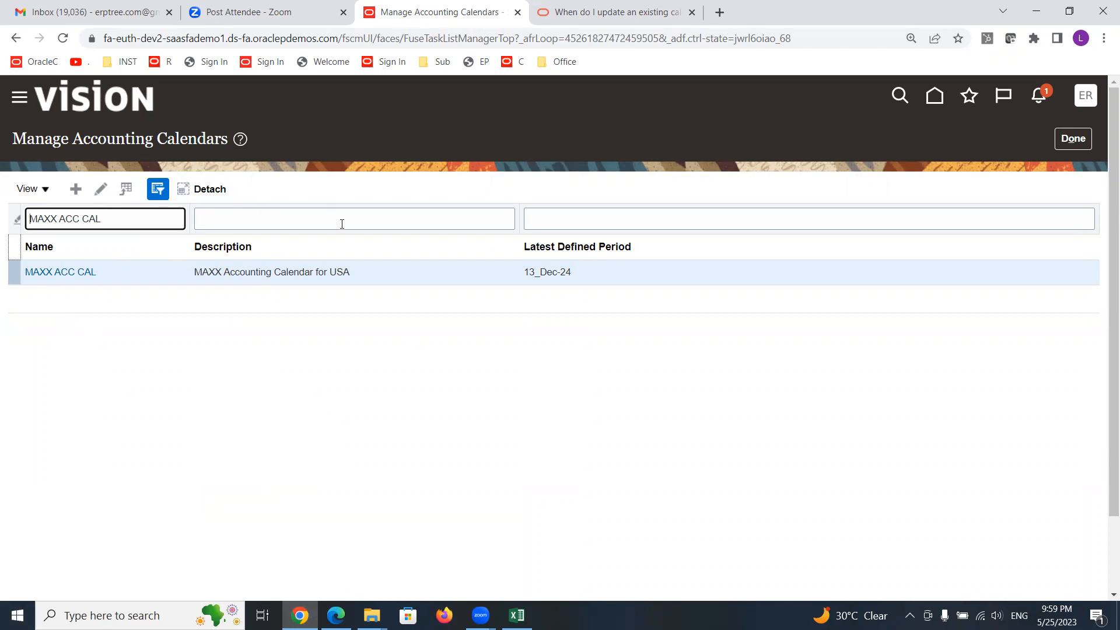
pyautogui.click(159, 190)
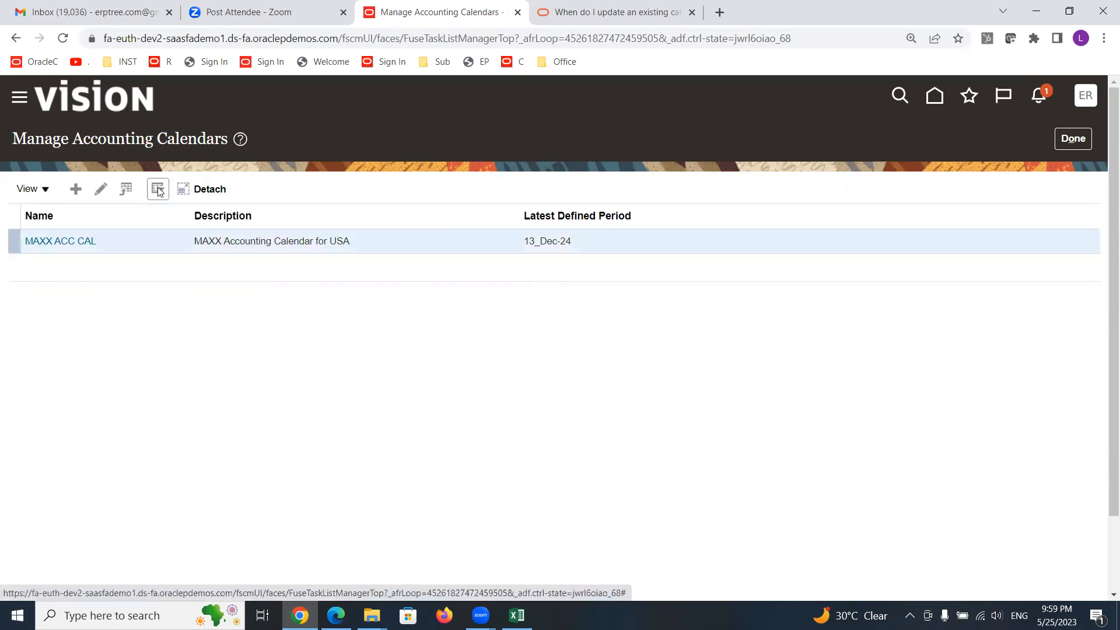
pyautogui.click(157, 189)
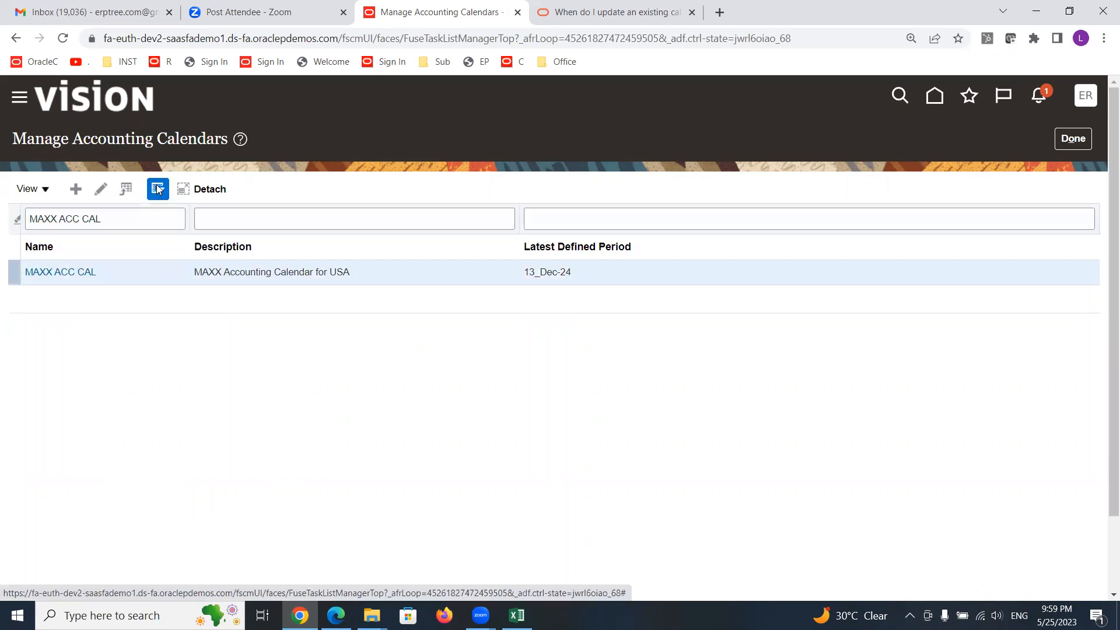
pyautogui.click(155, 186)
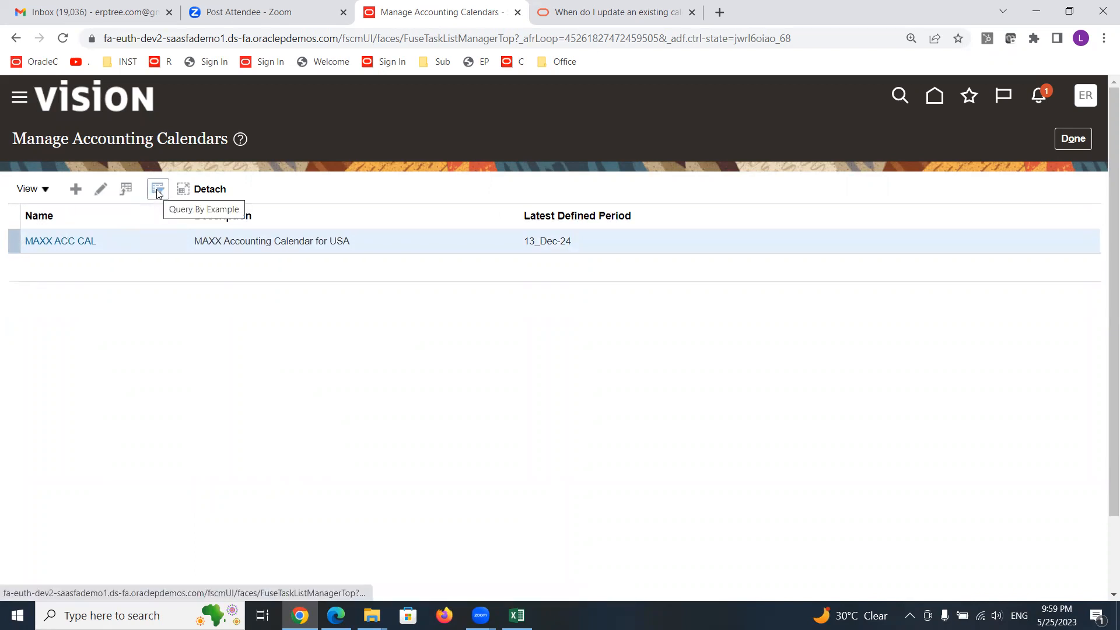
pyautogui.click(158, 191)
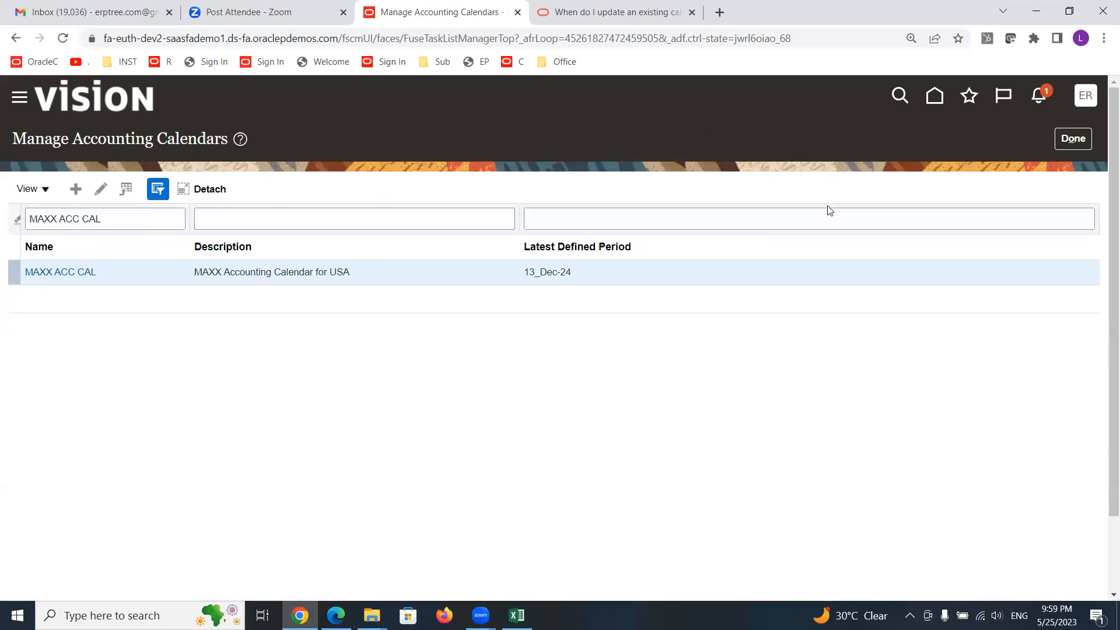
# - Close the accounting calendars task and switch to Excel with the training discussion sheet
pyautogui.click(1080, 142)
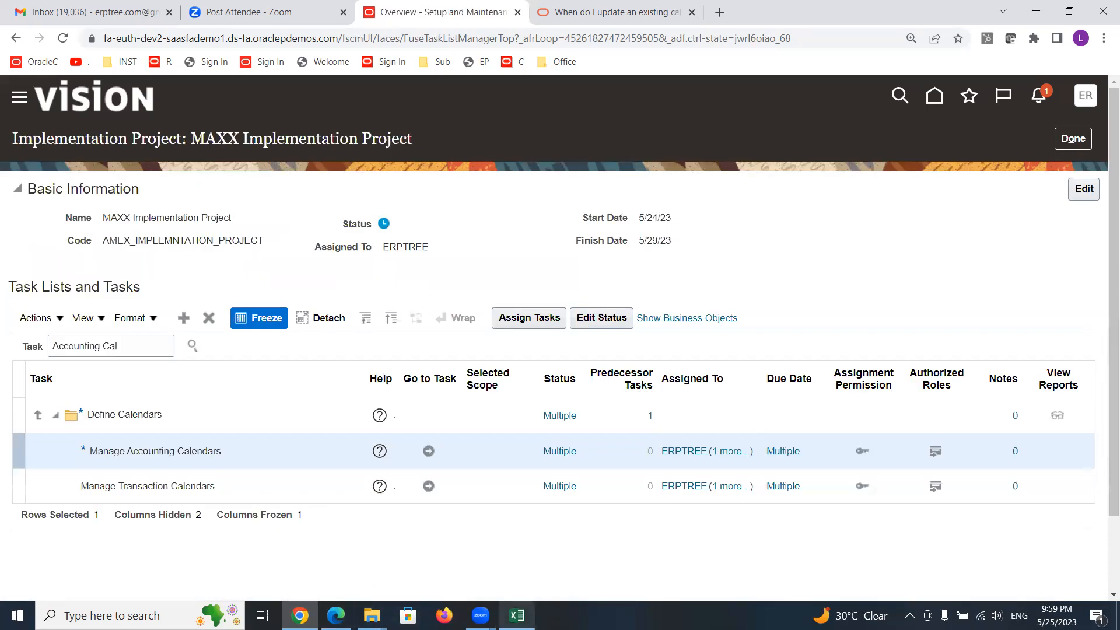
pyautogui.moveTo(517, 616)
pyautogui.click(516, 615)
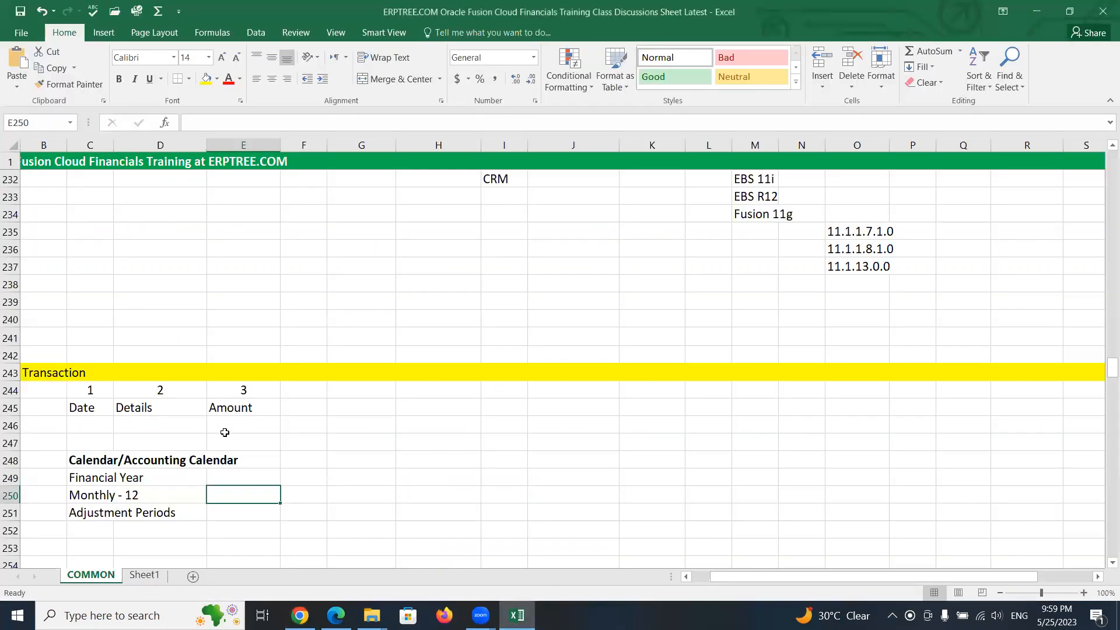
# - Review the Transaction columns and the Calendar/Accounting Calendar notes in the sheet
pyautogui.click(224, 409)
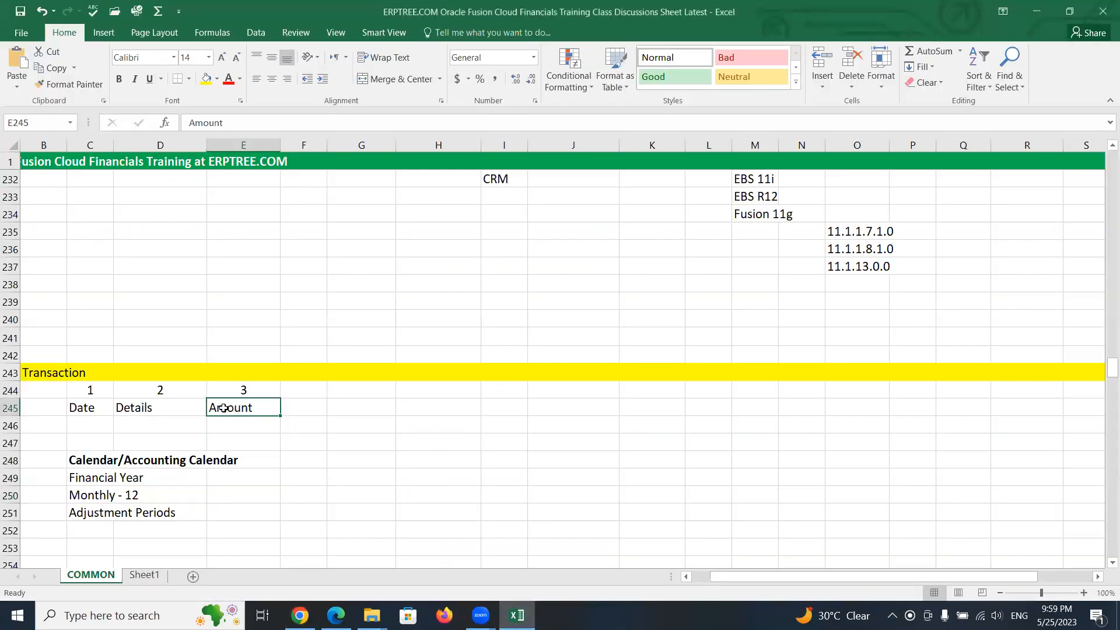
pyautogui.click(119, 407)
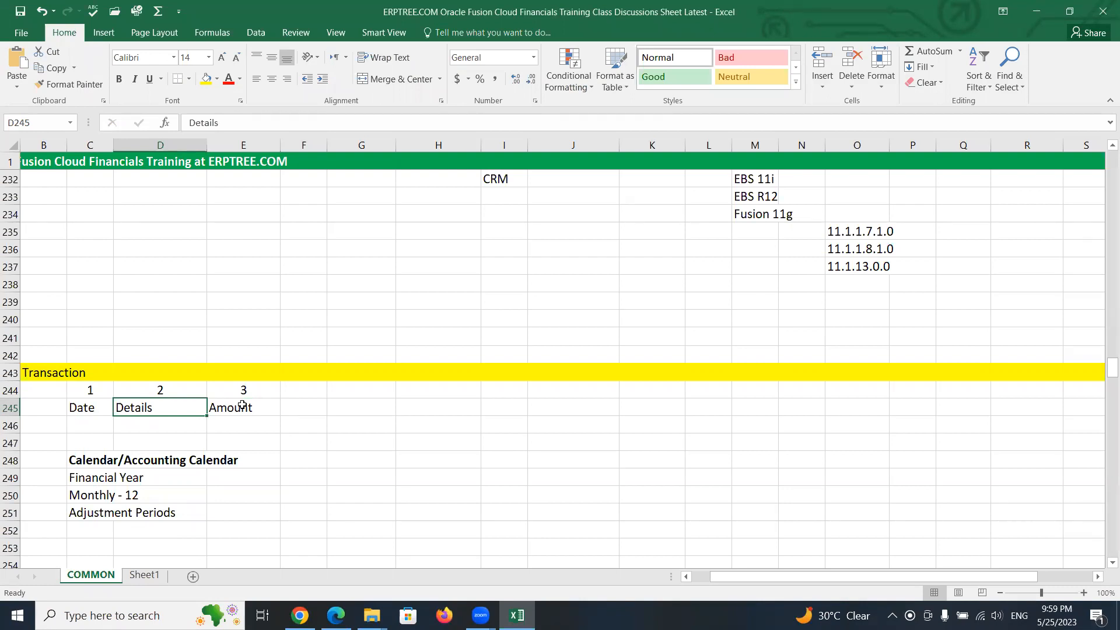
pyautogui.click(88, 410)
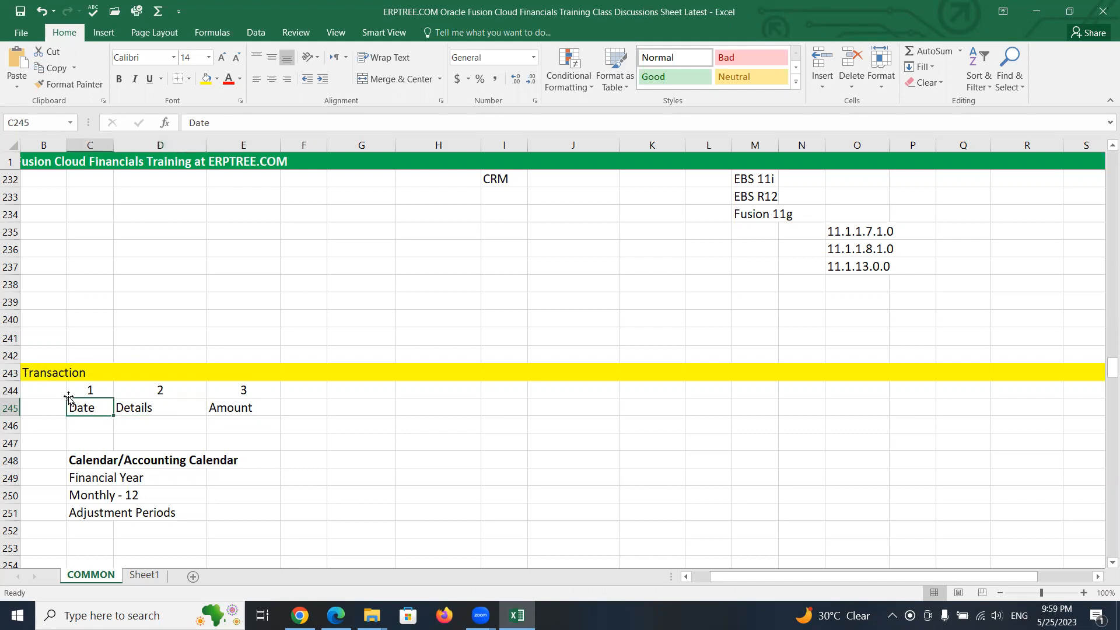
pyautogui.click(127, 410)
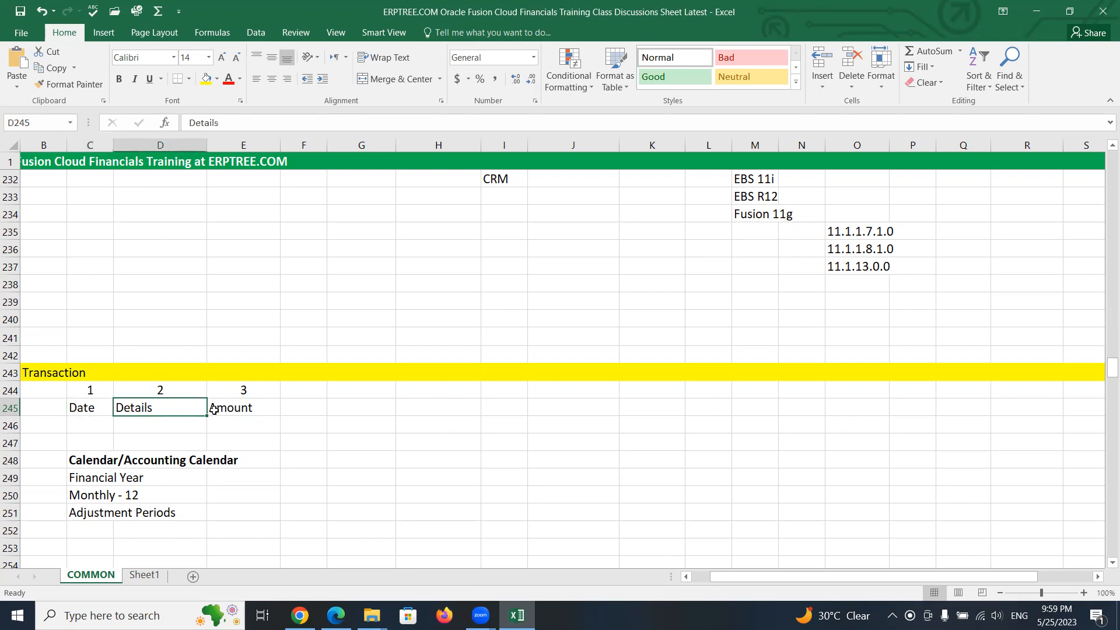
pyautogui.click(222, 410)
pyautogui.click(81, 410)
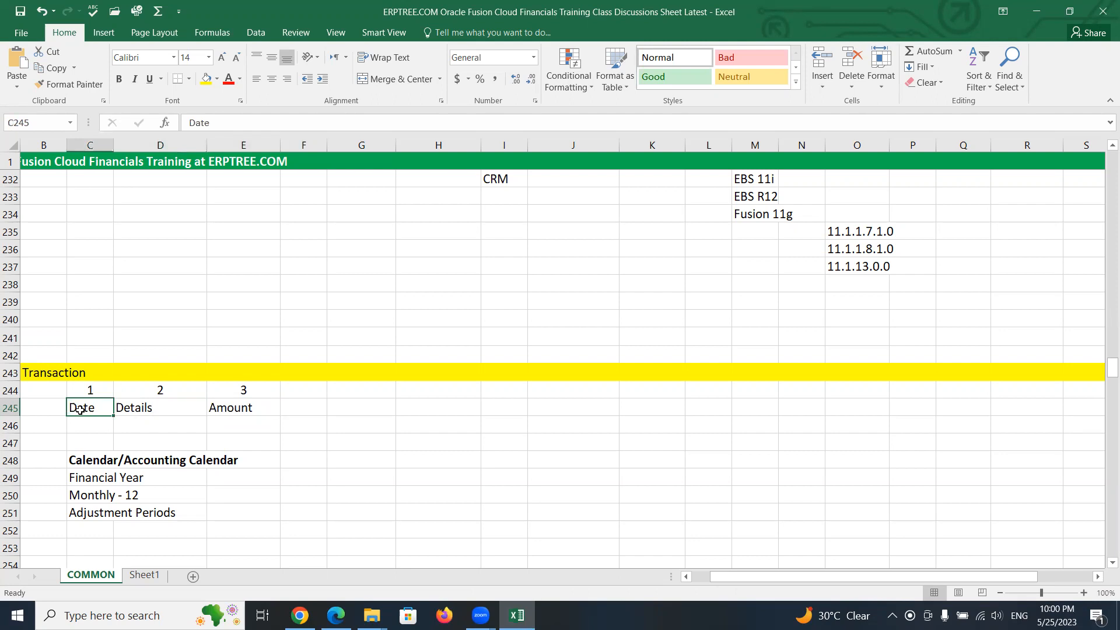
pyautogui.moveTo(82, 464); pyautogui.dragTo(233, 451)
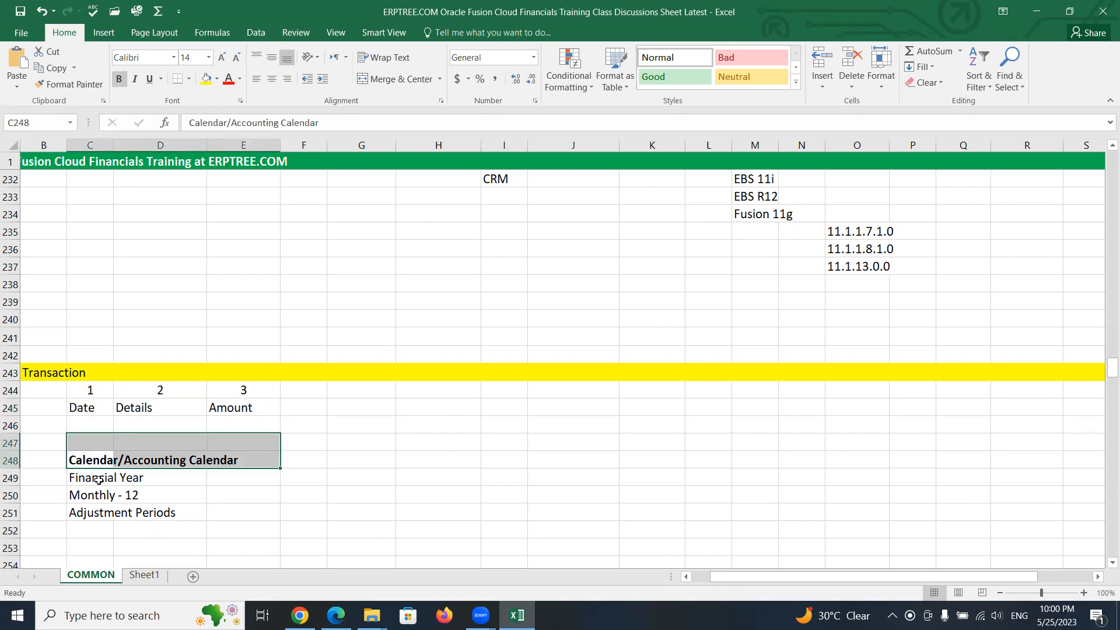
pyautogui.moveTo(80, 480); pyautogui.dragTo(163, 510)
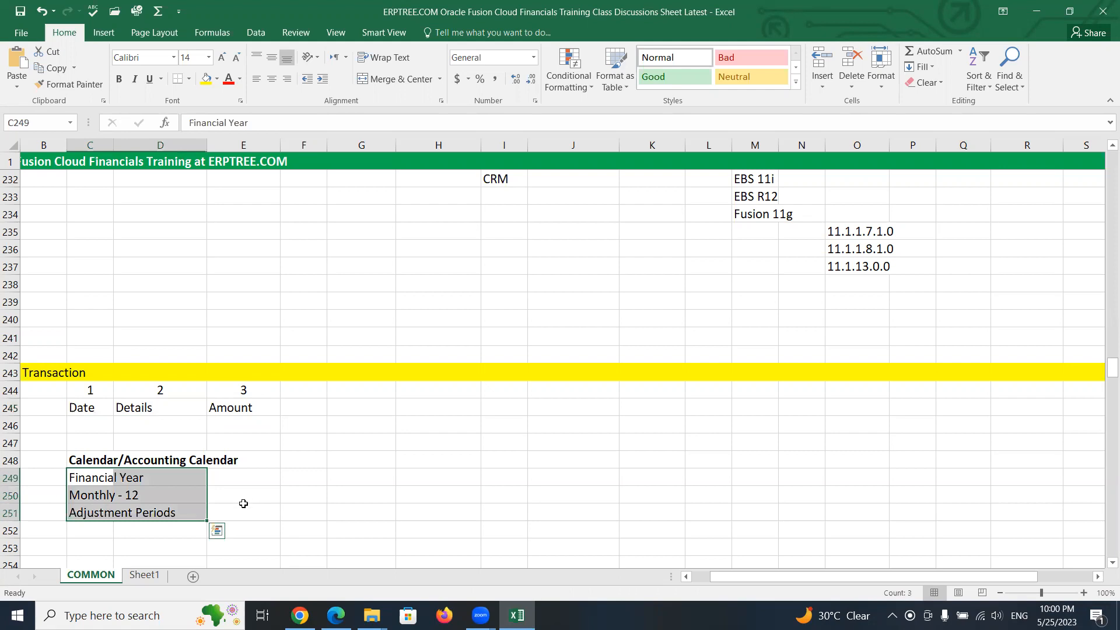
pyautogui.click(242, 495)
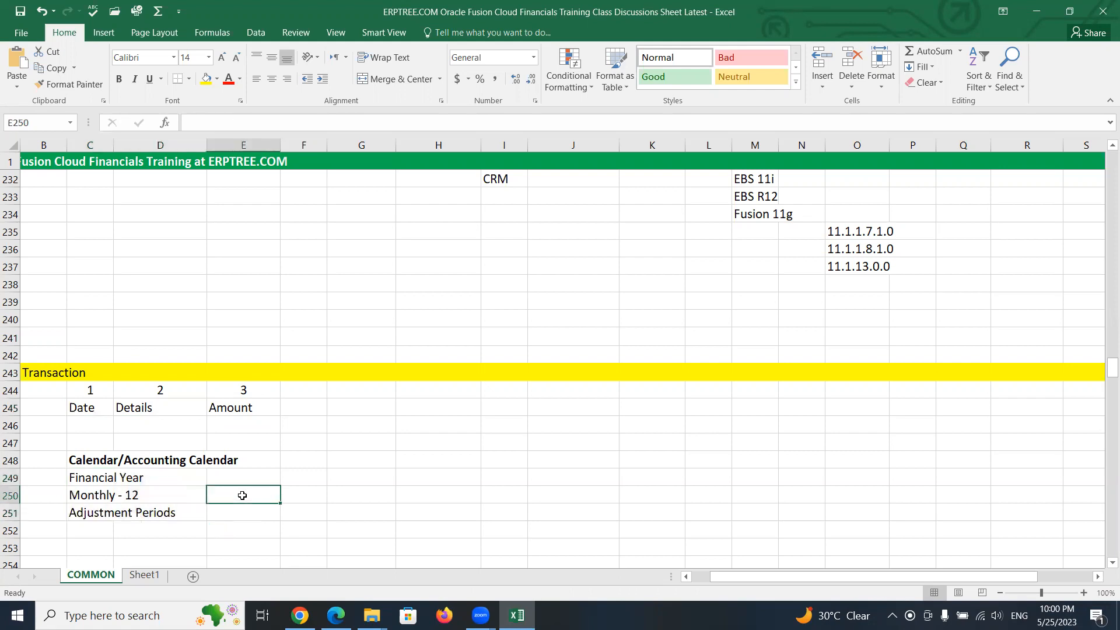
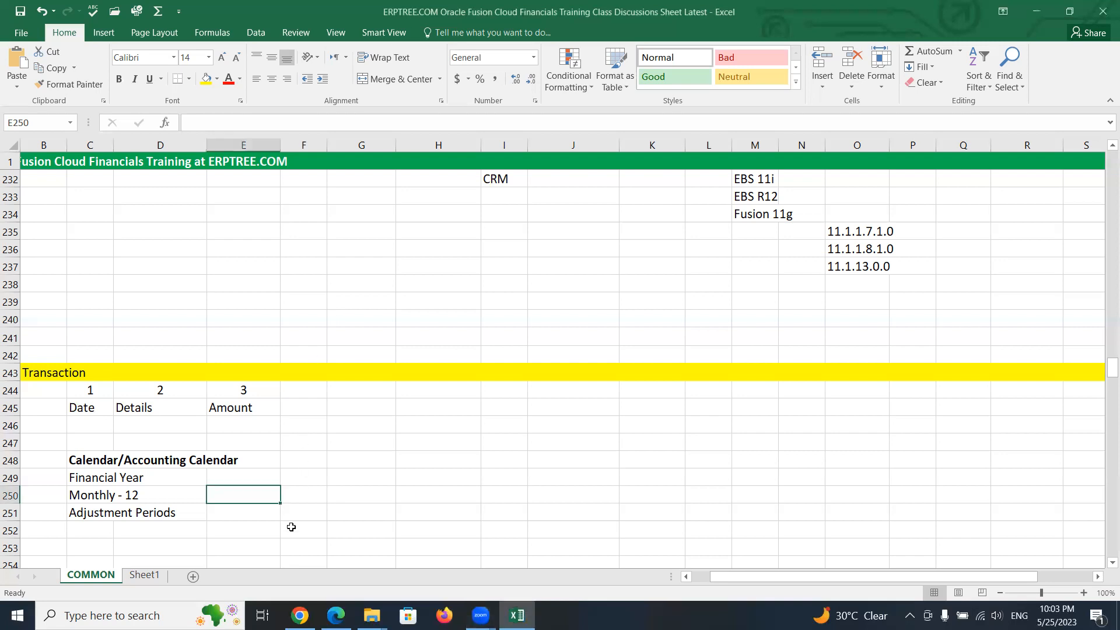
# - Scroll back through the discussion sheet and examine the application release notes for EBS 11i, EBS R12 and Fusion 11g
pyautogui.click(257, 509)
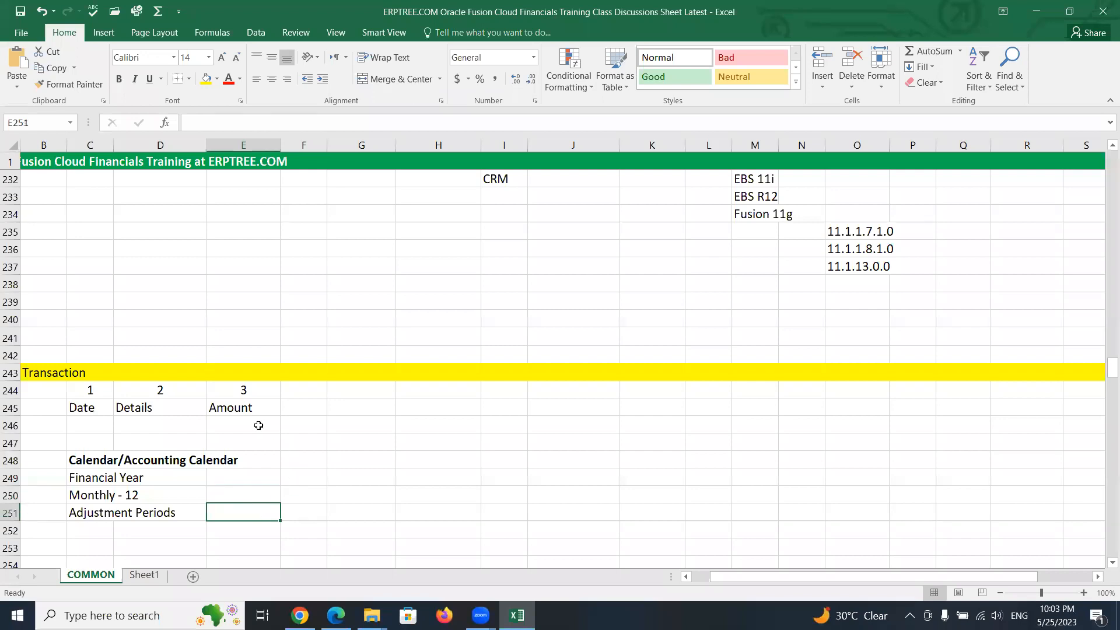
pyautogui.scroll(-3, 258, 426)
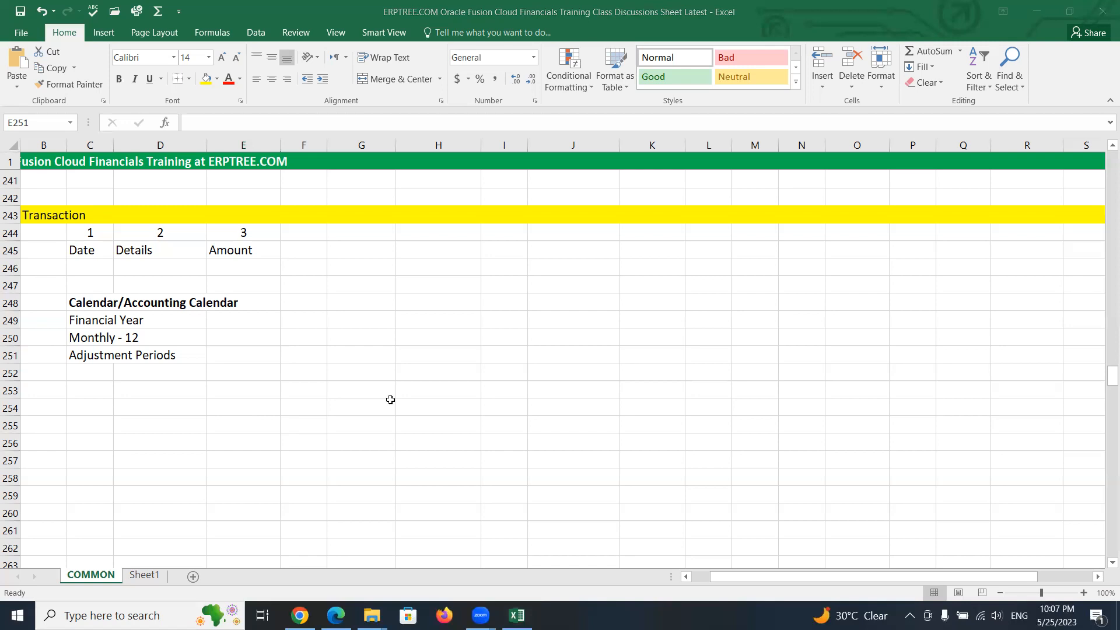
pyautogui.scroll(2, 598, 333)
pyautogui.scroll(3, 598, 333)
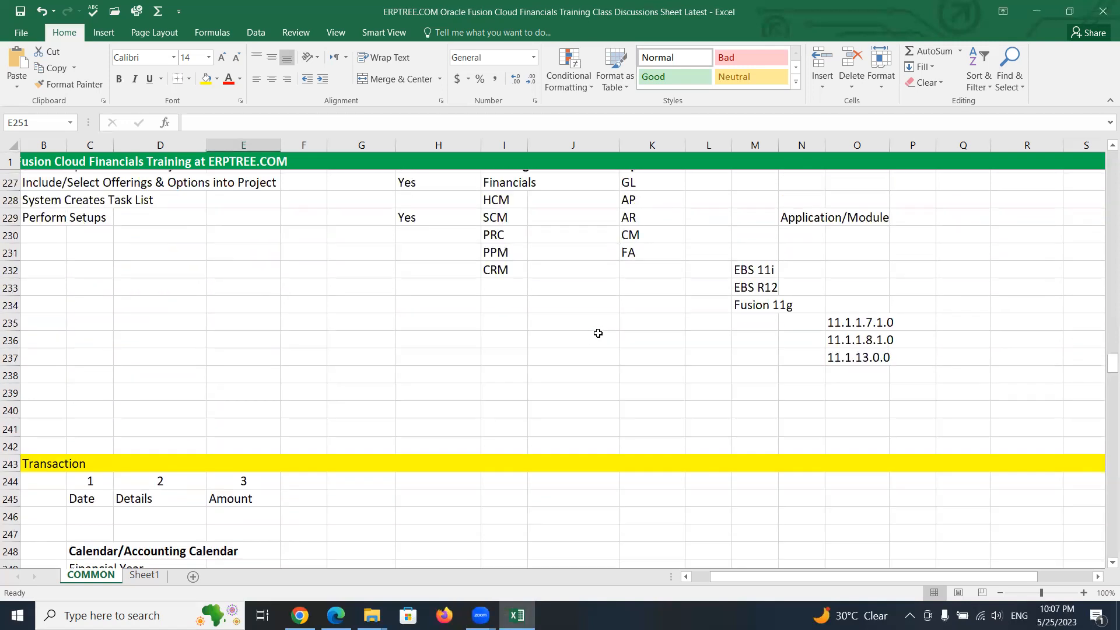
pyautogui.click(744, 285)
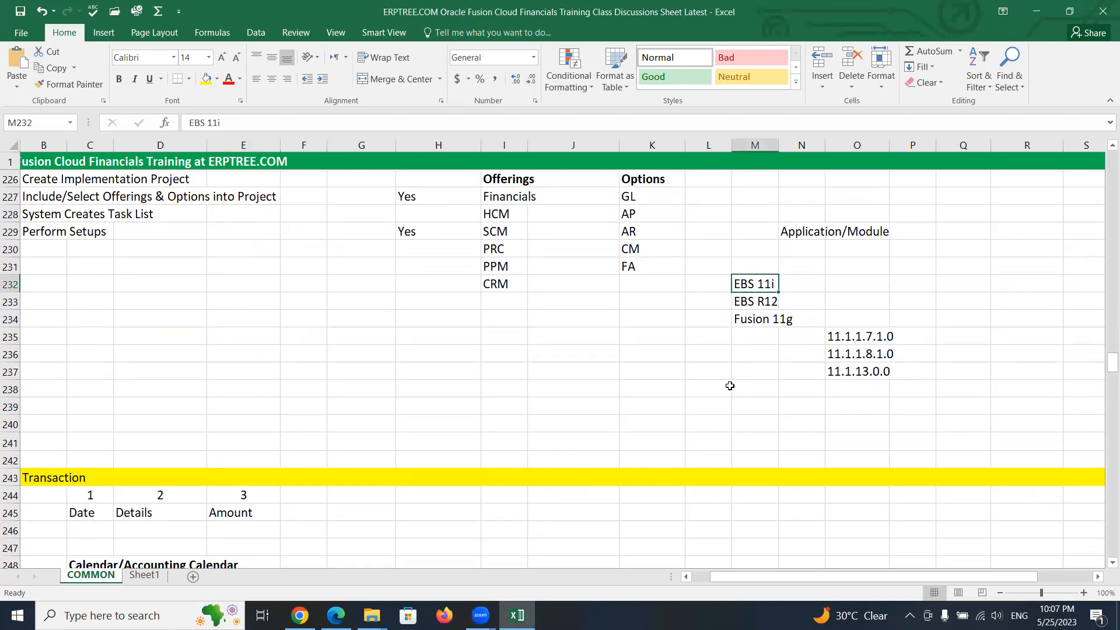
pyautogui.click(753, 302)
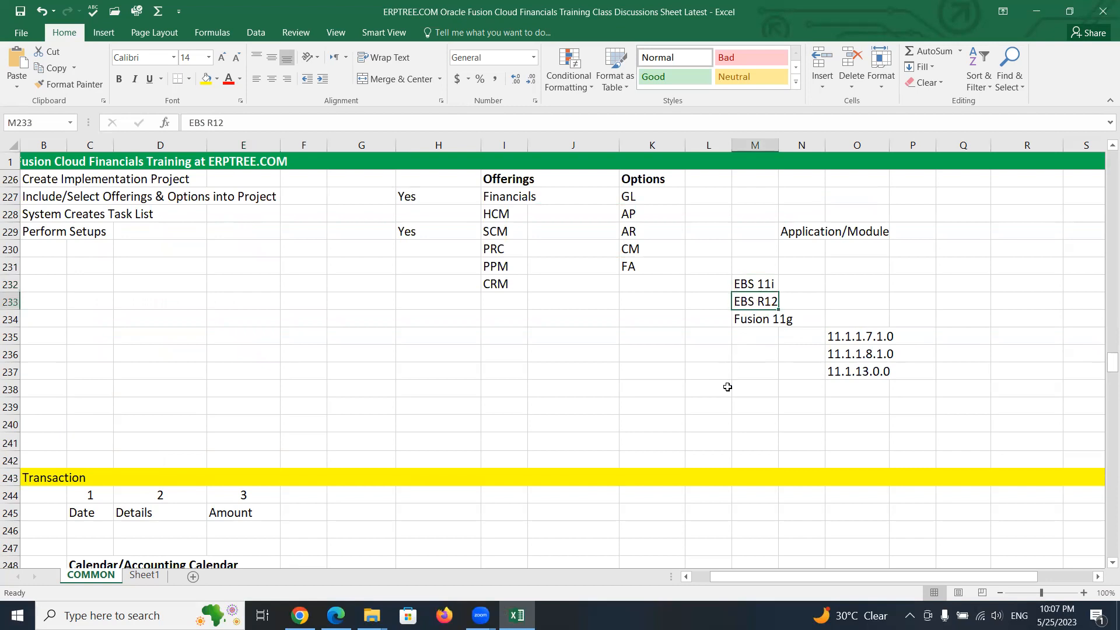
pyautogui.click(761, 322)
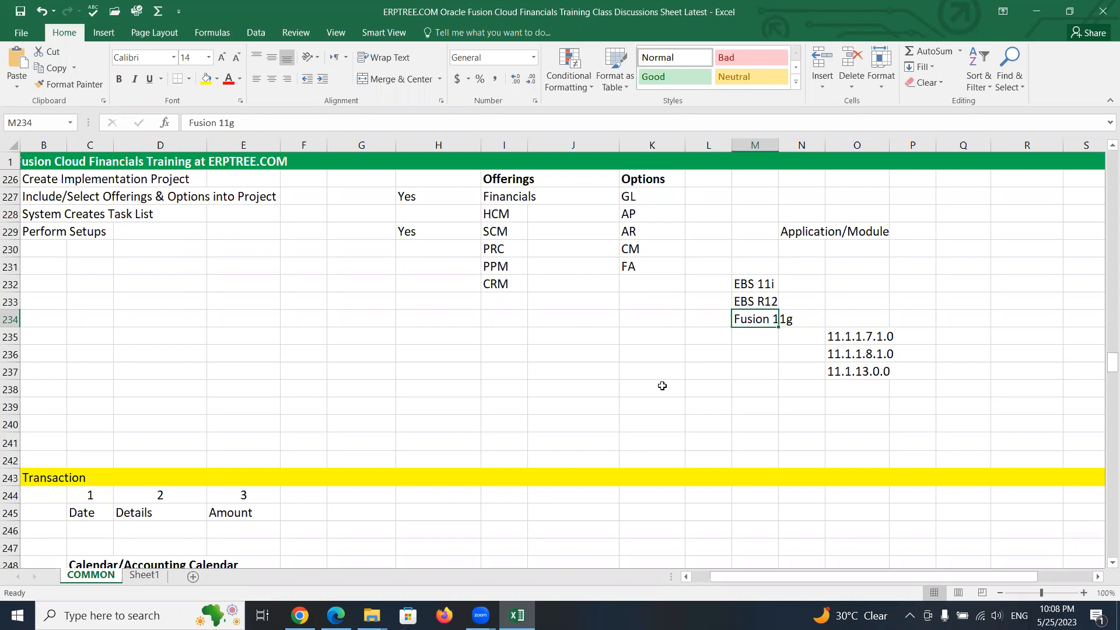
# - Examine the Functional Setup Manager notes on offerings and options in the sheet
pyautogui.click(638, 199)
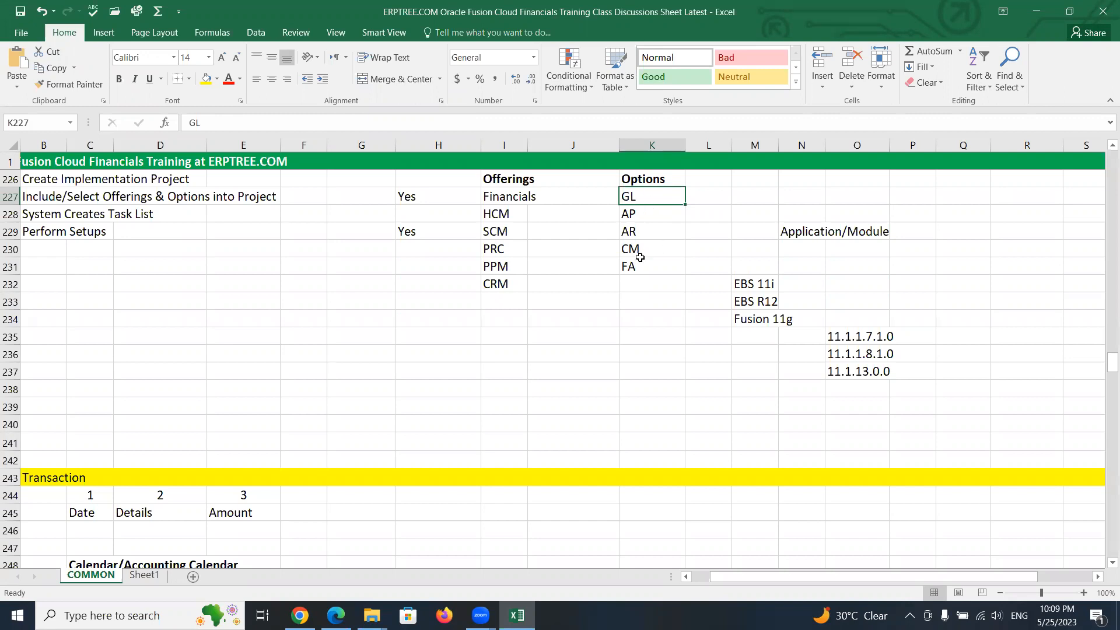
pyautogui.scroll(1, 640, 258)
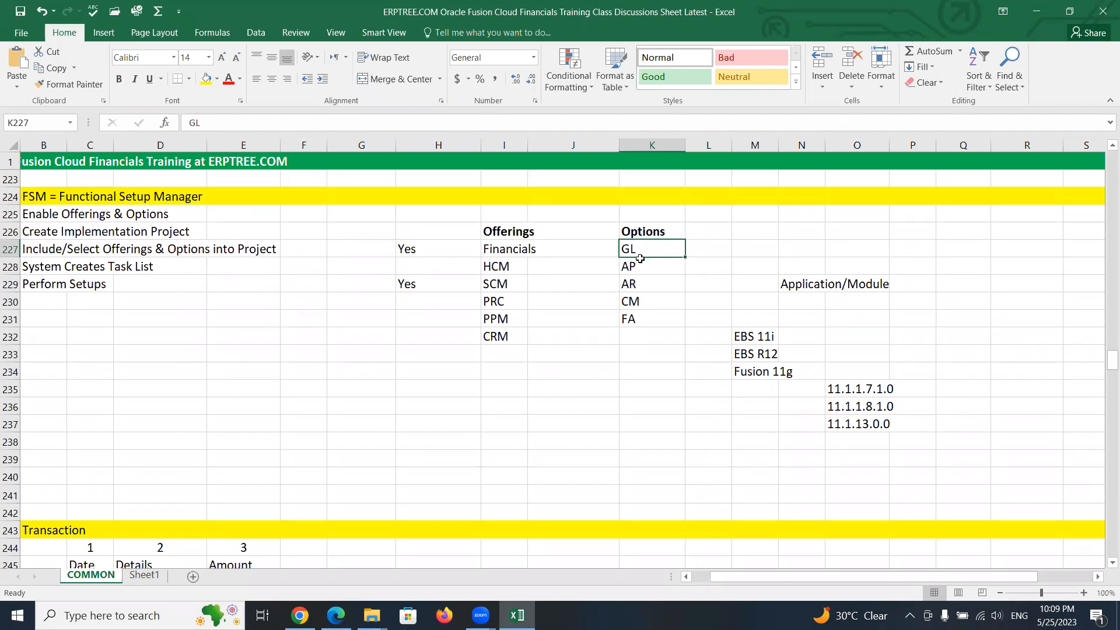
pyautogui.click(632, 199)
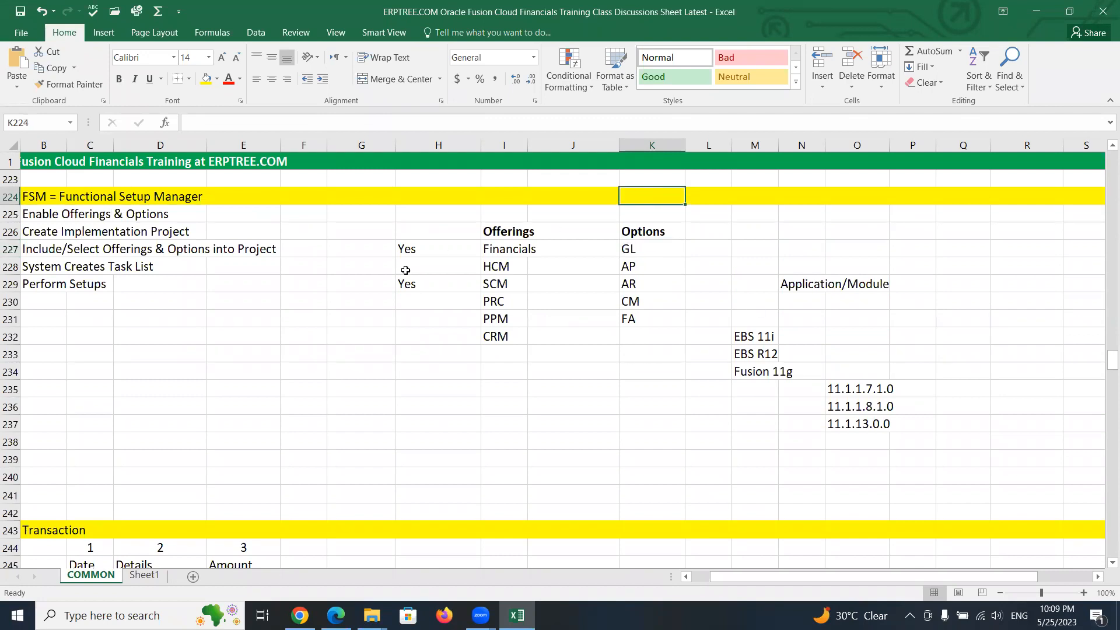
pyautogui.click(500, 197)
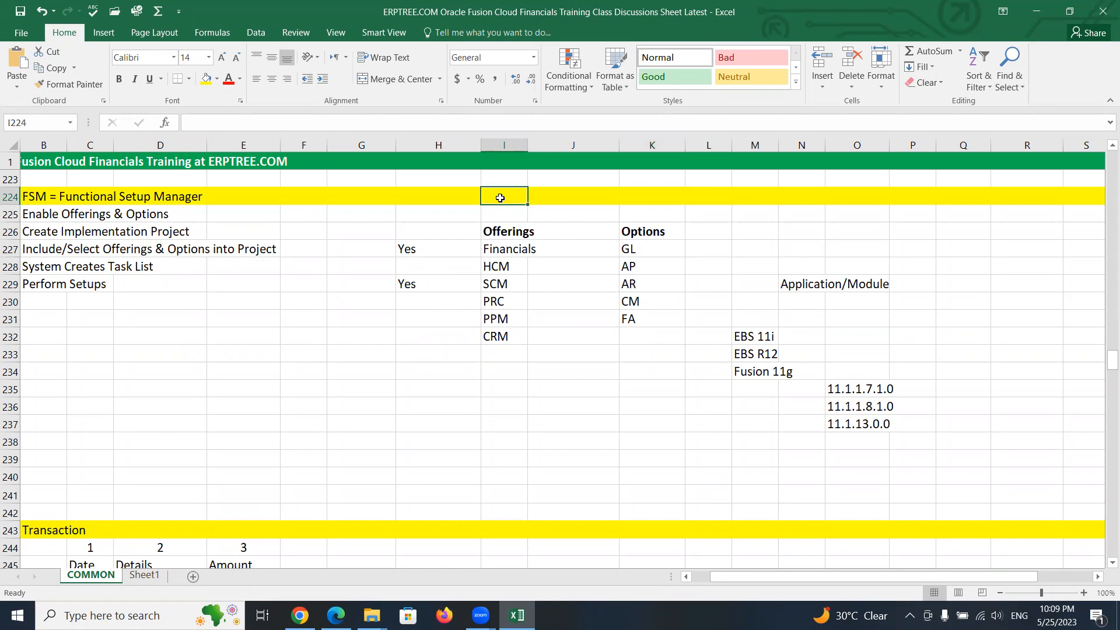